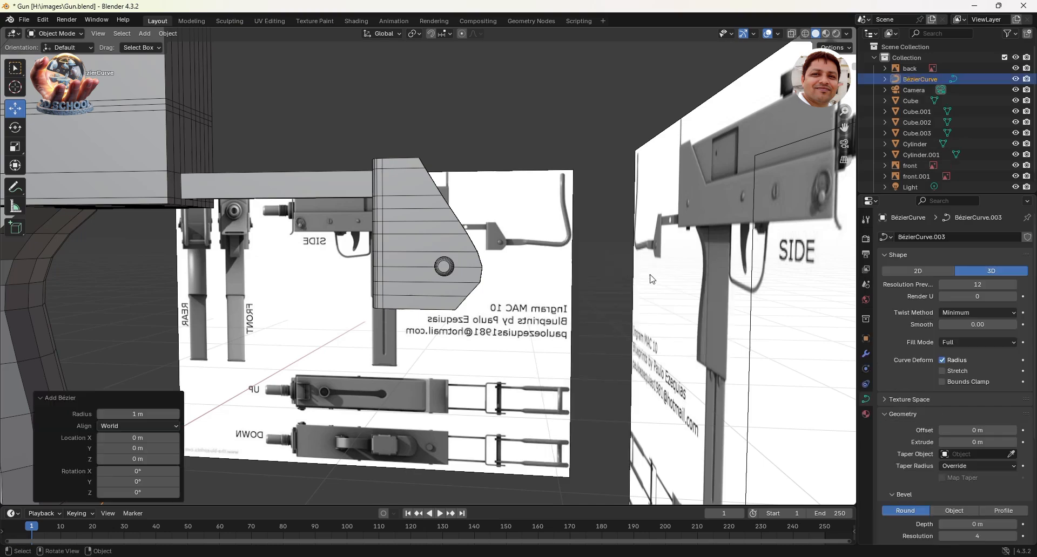
# - Delete all the default control points of the new Bézier curve in Edit Mode
pyautogui.moveTo(493, 290); pyautogui.dragTo(432, 323, button='middle')
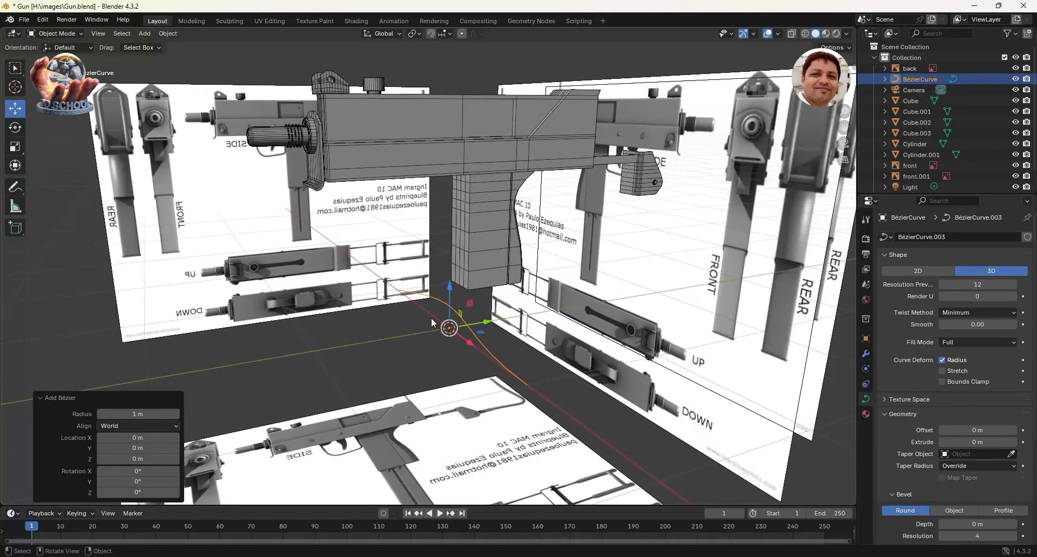
pyautogui.press('Tab')
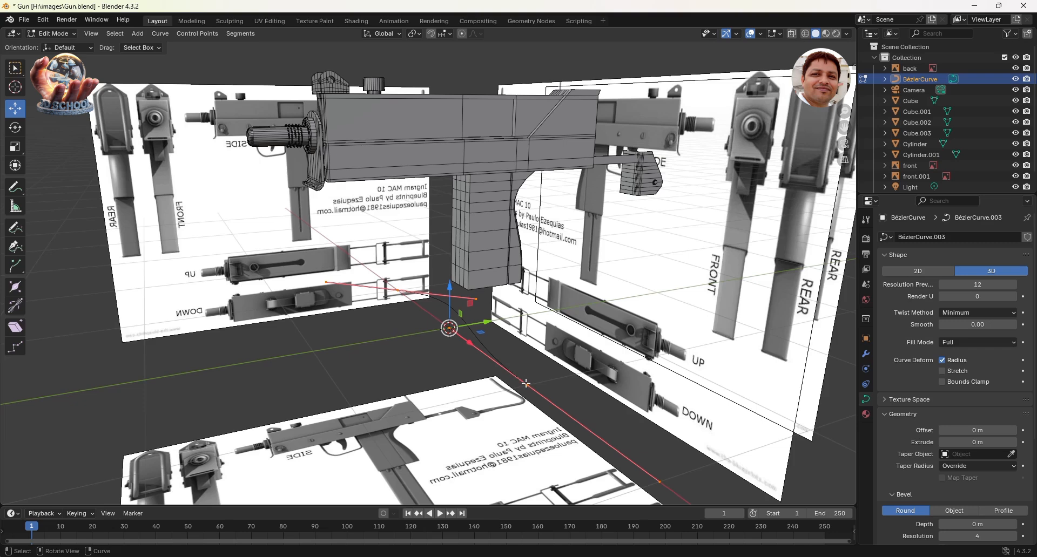
pyautogui.press('x')
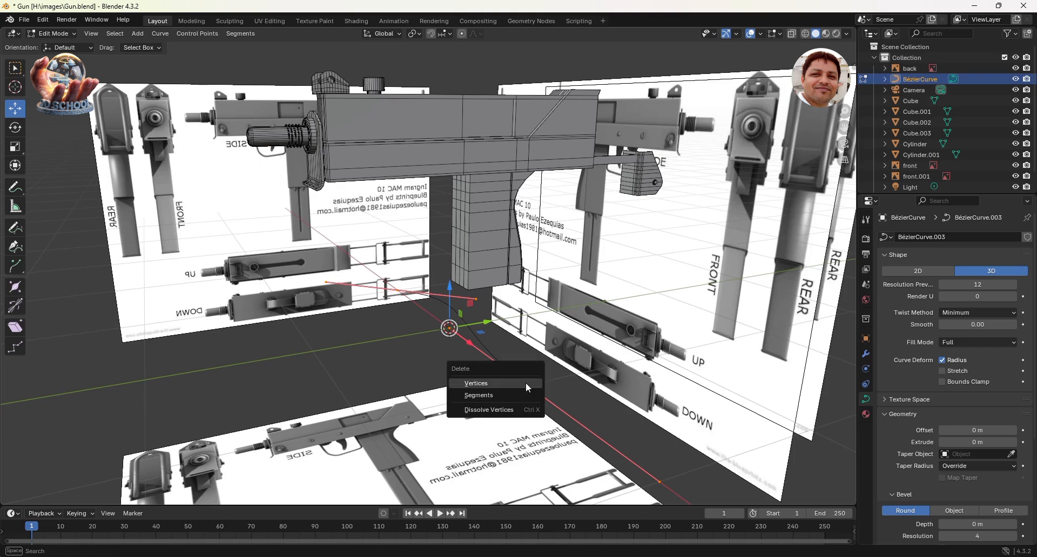
pyautogui.click(526, 383)
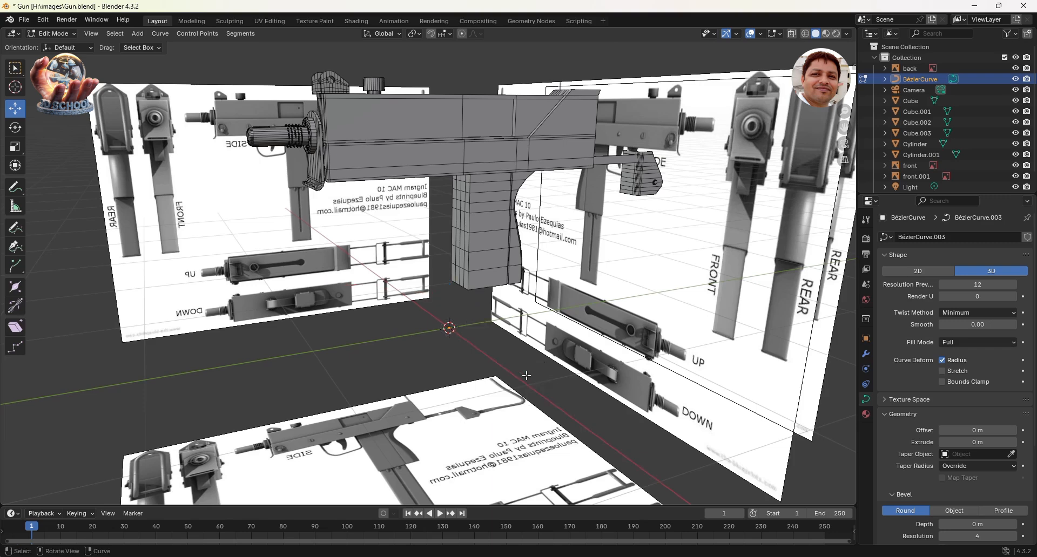
# - Draw a freehand curve in the right view along the bent stock rod of the reference image, up to the rod's upper end
pyautogui.press('KP_3')
pyautogui.scroll(5, 464, 207)
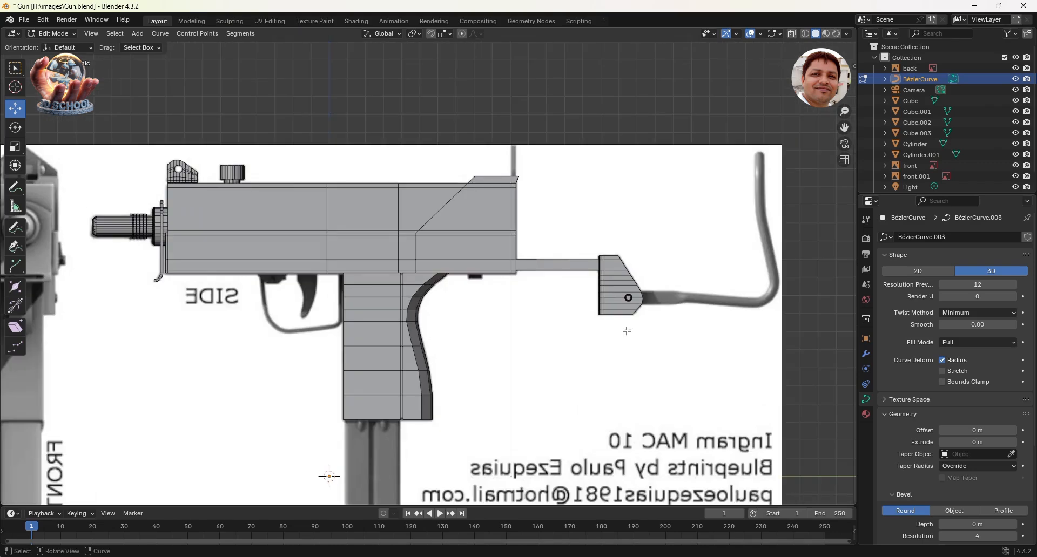
pyautogui.keyDown('shift'); pyautogui.moveTo(586, 319); pyautogui.dragTo(547, 319, button='middle'); pyautogui.keyUp('shift')
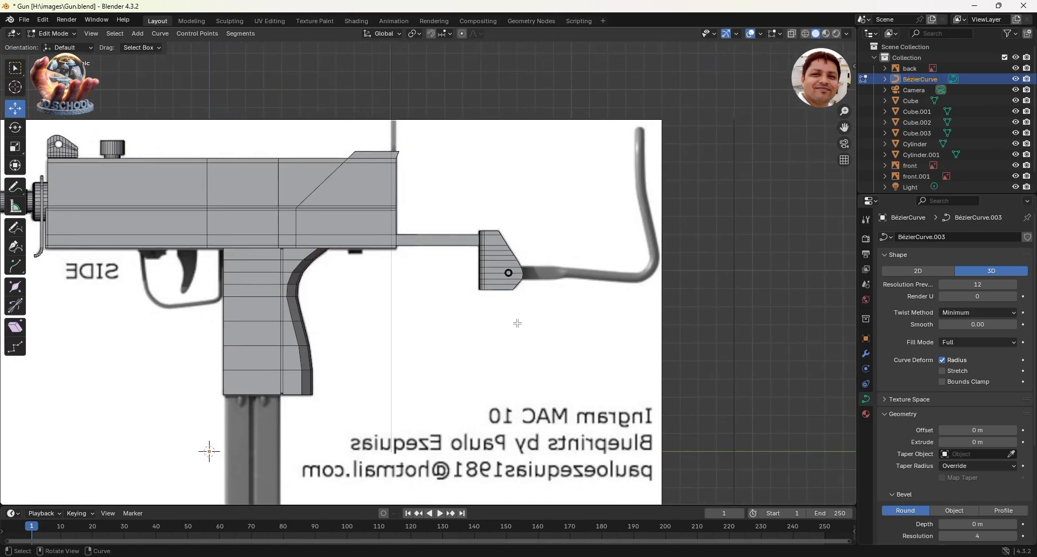
pyautogui.click(16, 229)
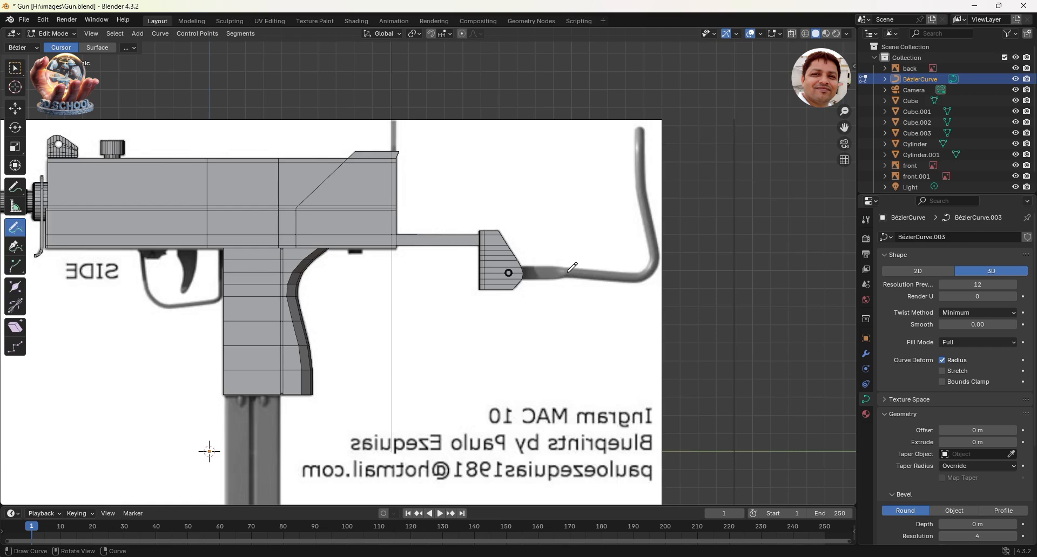
pyautogui.moveTo(569, 272)
pyautogui.mouseDown()
pyautogui.moveTo(637, 278)
pyautogui.moveTo(653, 263)
pyautogui.moveTo(640, 97)
pyautogui.mouseUp()
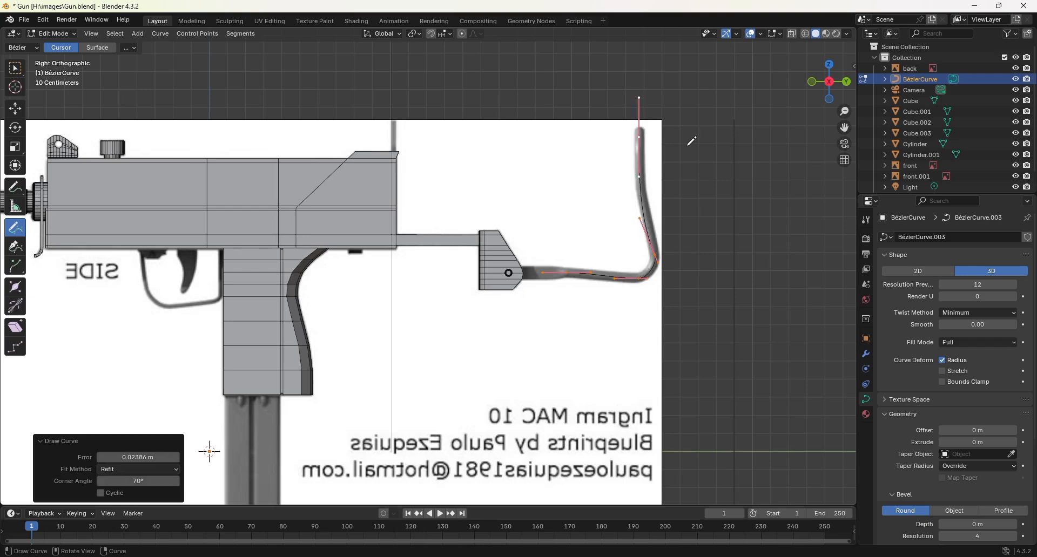
# - Raise the control point at the start of the curve's lower bend by about 0.0035 m to follow the reference, and return to Object Mode
pyautogui.scroll(1, 691, 141)
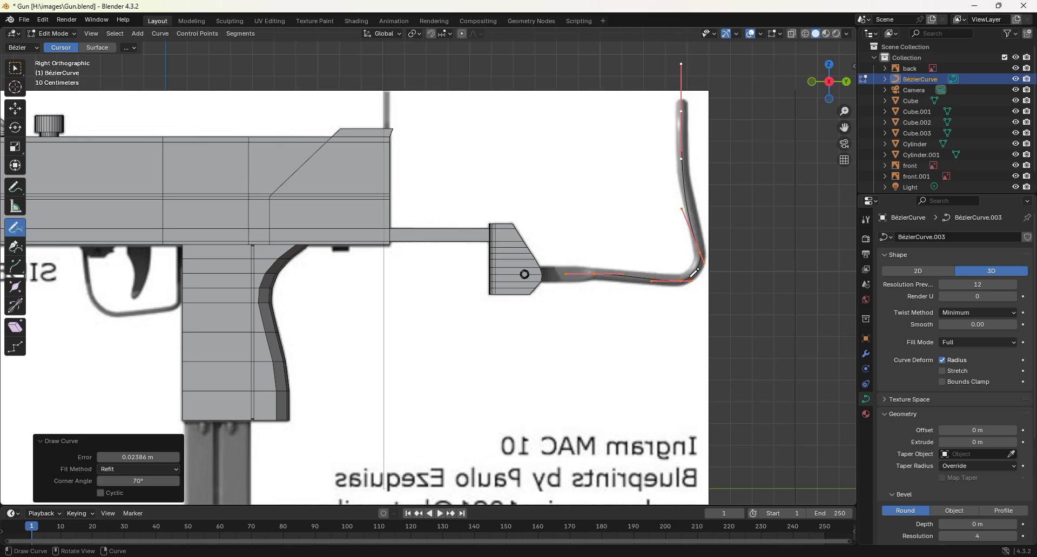
pyautogui.click(16, 111)
pyautogui.moveTo(582, 252); pyautogui.dragTo(610, 283)
pyautogui.scroll(2, 619, 268)
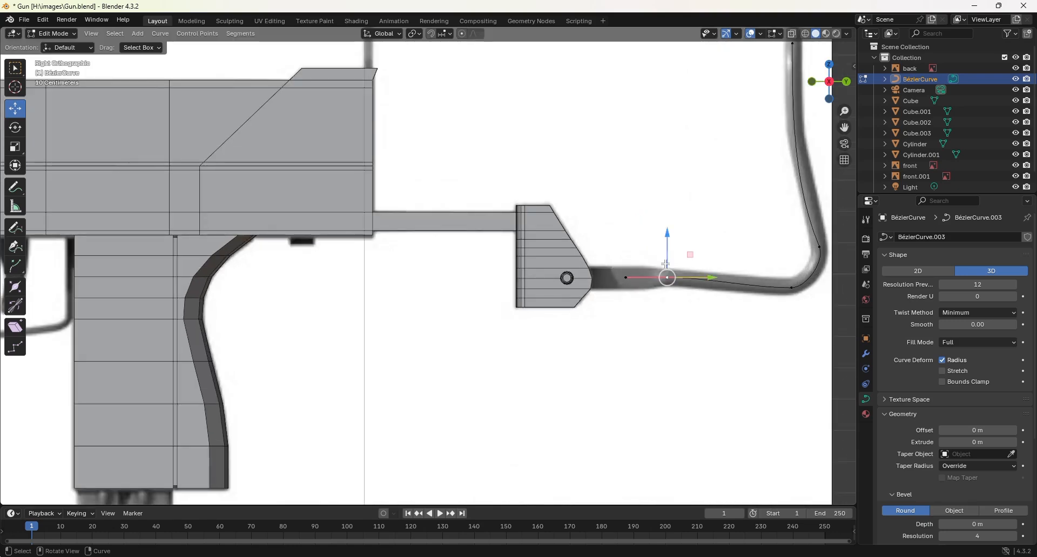
pyautogui.moveTo(691, 278); pyautogui.dragTo(731, 280)
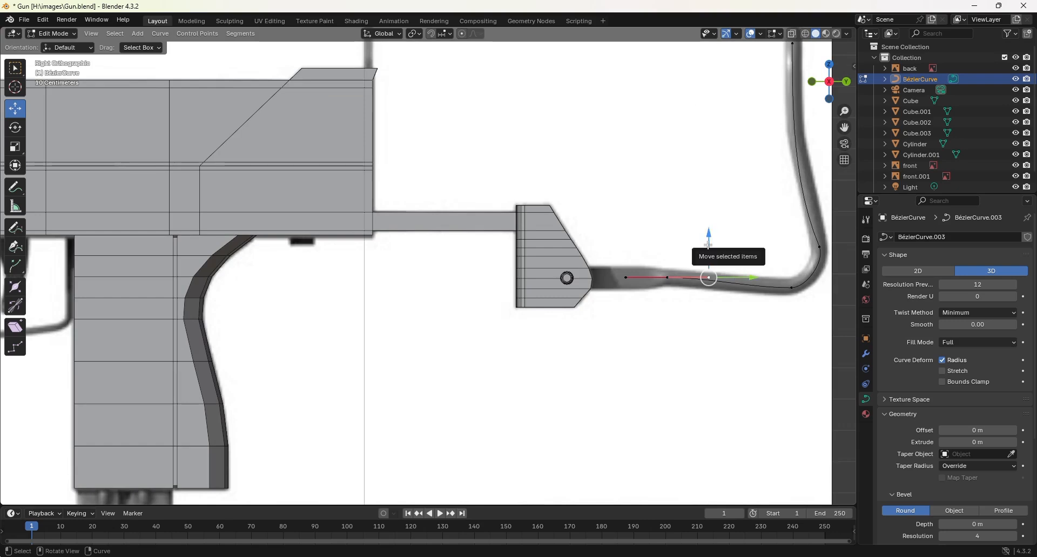
pyautogui.moveTo(708, 244)
pyautogui.mouseDown()
pyautogui.moveTo(707, 231)
pyautogui.moveTo(708, 244)
pyautogui.mouseUp()
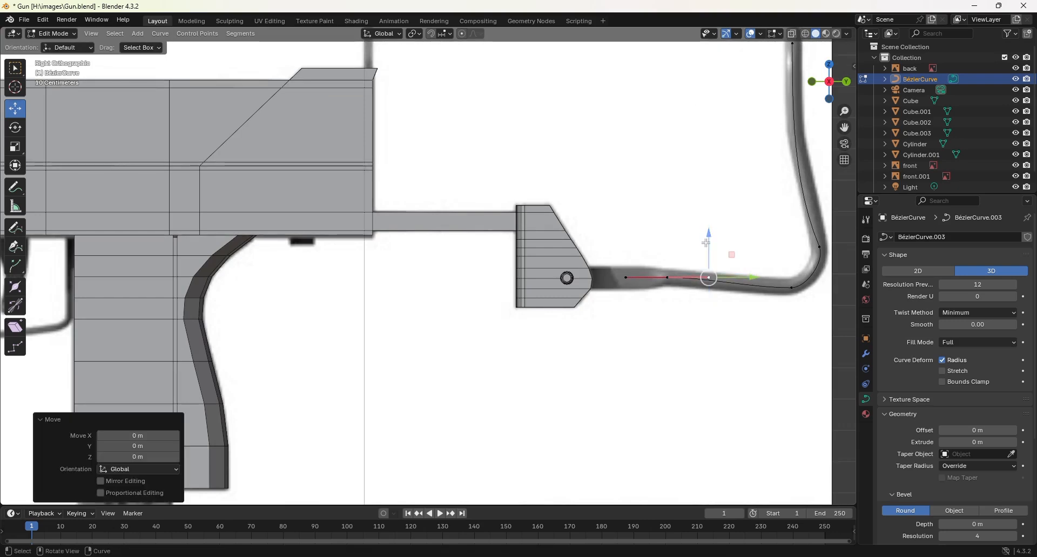
pyautogui.click(792, 288)
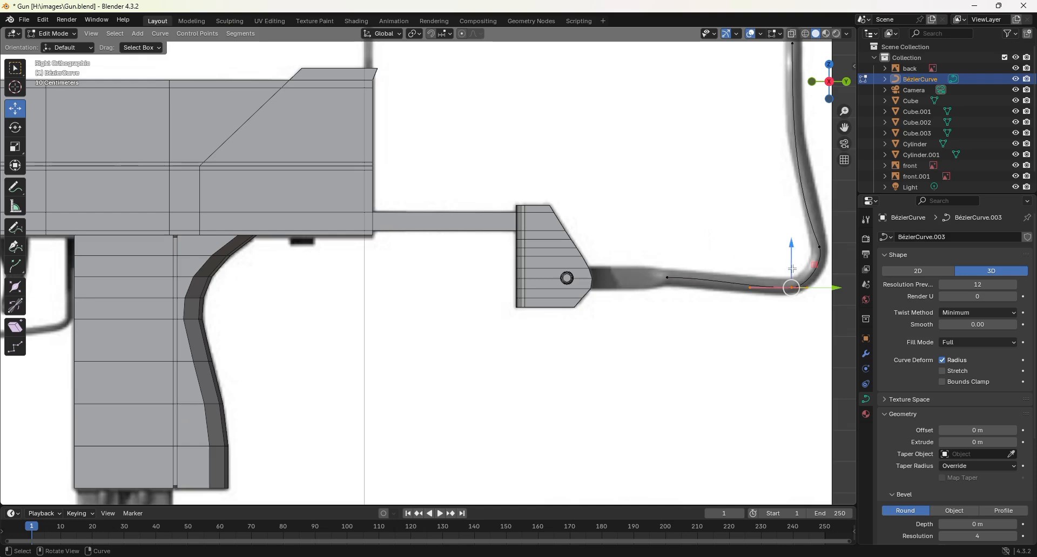
pyautogui.moveTo(792, 265); pyautogui.dragTo(792, 264)
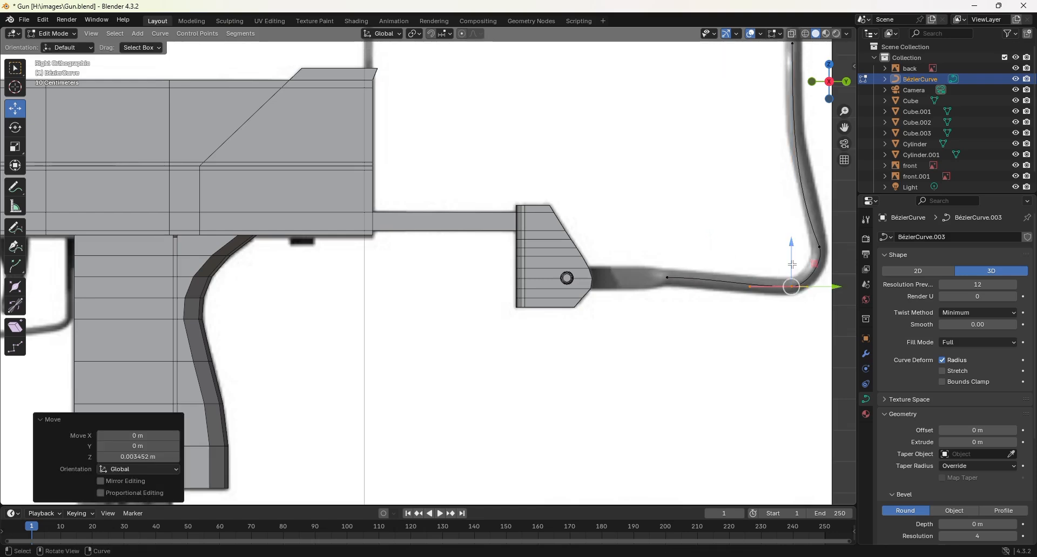
pyautogui.keyDown('shift'); pyautogui.moveTo(746, 254); pyautogui.dragTo(598, 342, button='middle'); pyautogui.keyUp('shift')
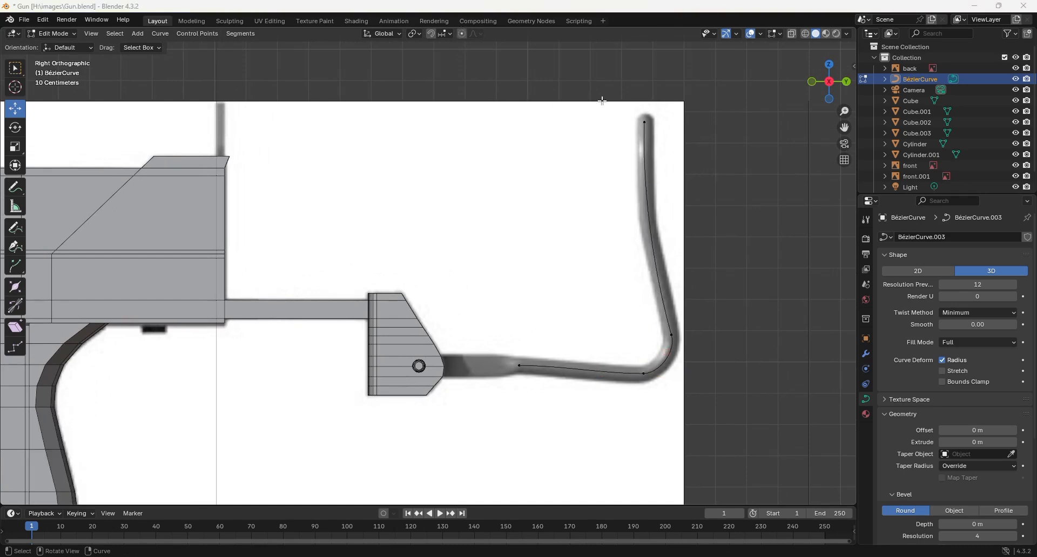
pyautogui.click(704, 128)
pyautogui.press('Tab')
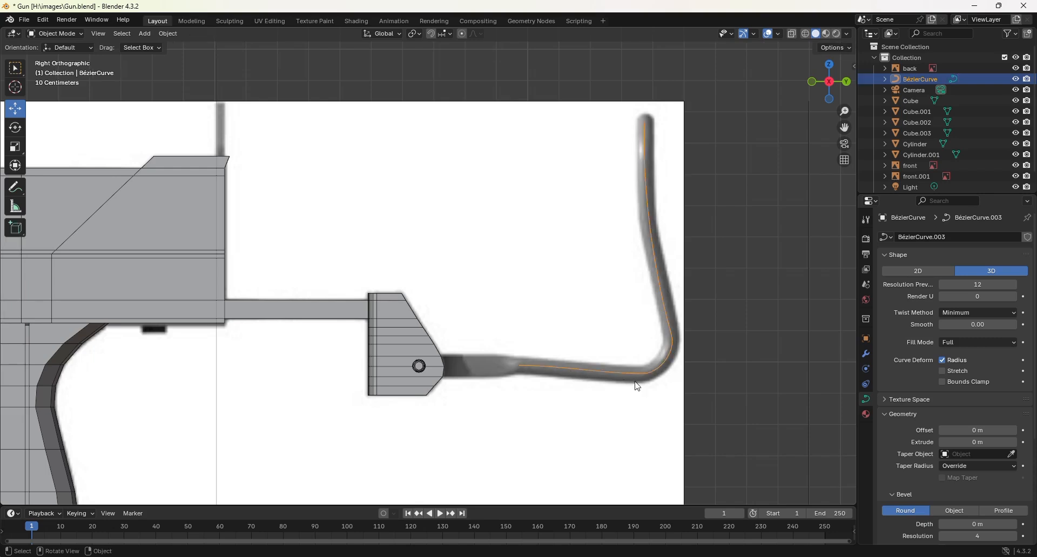
# - Give the curve a round bevel with a depth of 0.02 m
pyautogui.click(888, 414)
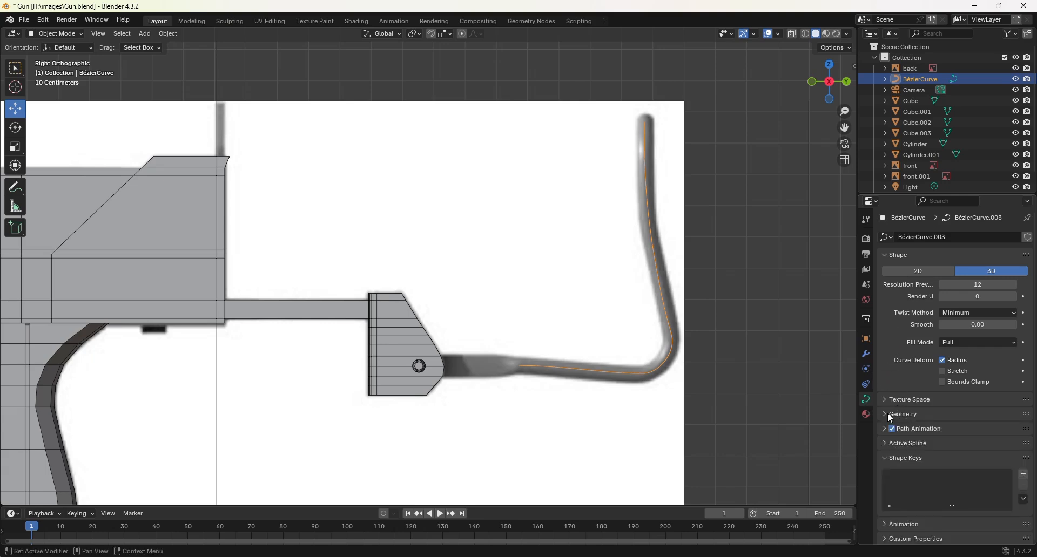
pyautogui.click(888, 413)
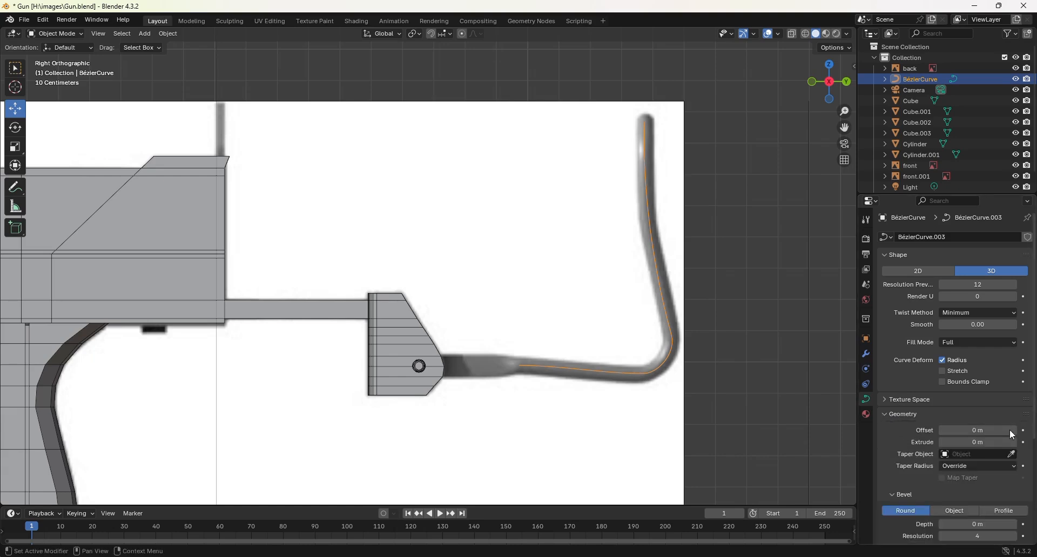
pyautogui.scroll(-5, 899, 449)
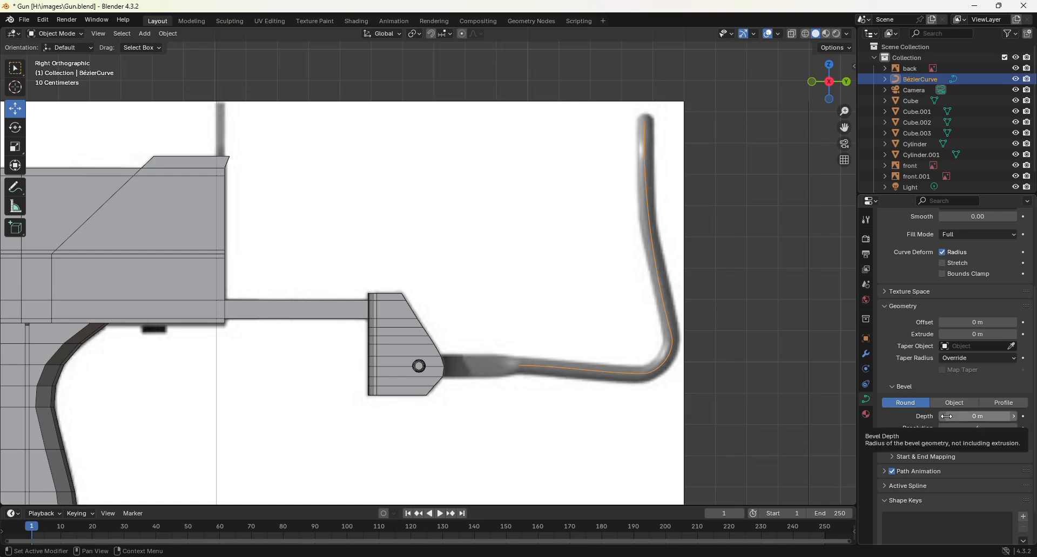
pyautogui.moveTo(946, 416); pyautogui.dragTo(959, 417)
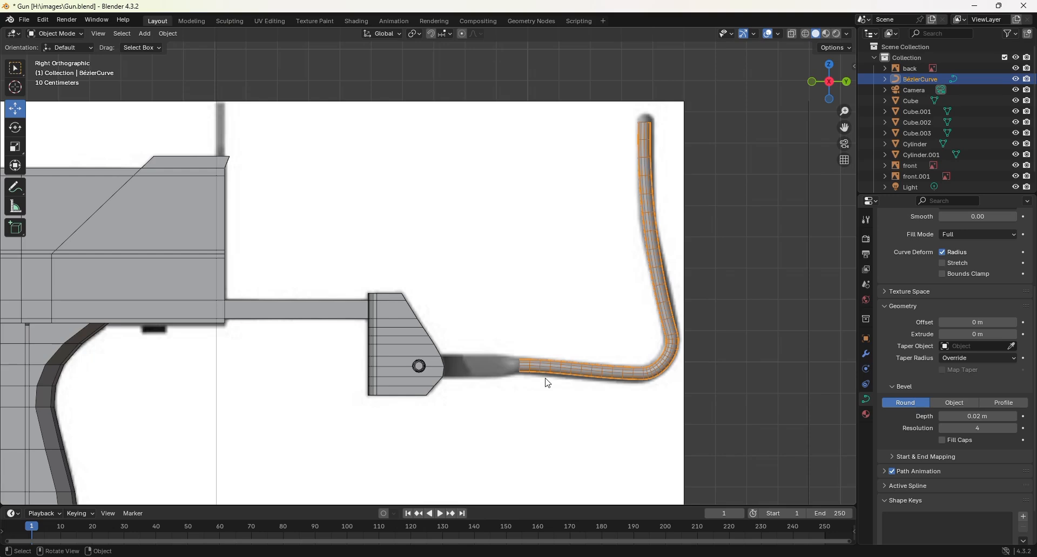
# - Raise the upper control point of the tube's bend by about 0.005 m and adjust its upper handle to match the reference
pyautogui.press('Tab')
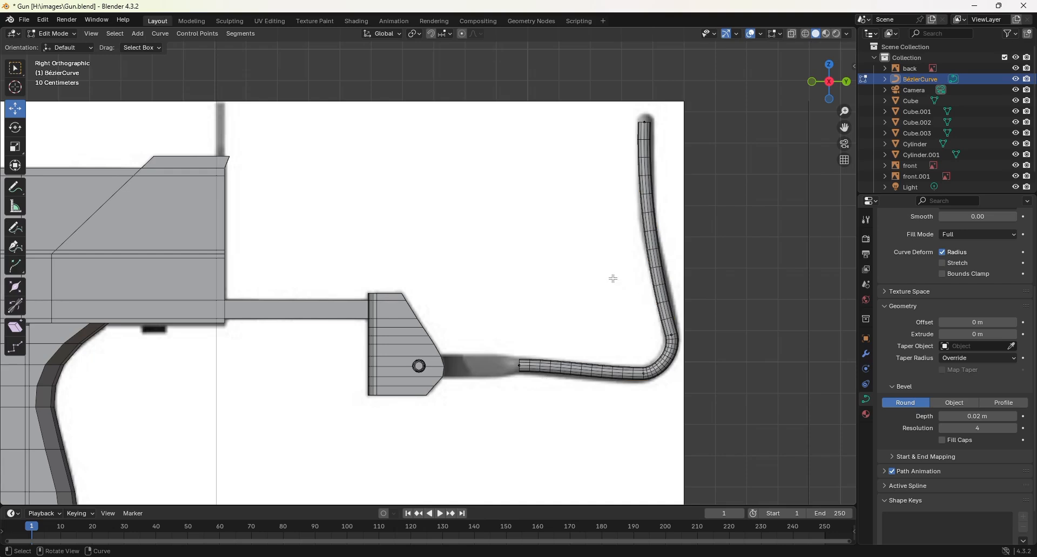
pyautogui.moveTo(610, 280); pyautogui.dragTo(719, 345)
pyautogui.moveTo(671, 291); pyautogui.dragTo(670, 288)
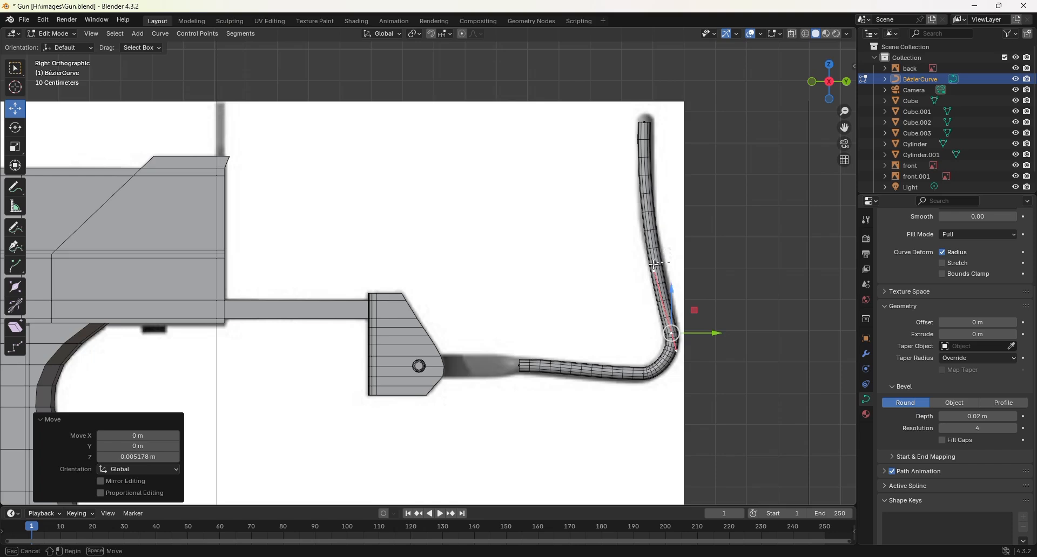
pyautogui.click(655, 271)
pyautogui.moveTo(675, 269); pyautogui.dragTo(677, 270)
# - Fine-tune the height of the tube's starting control point and lower its forward handle by about 0.0035 m
pyautogui.click(519, 366)
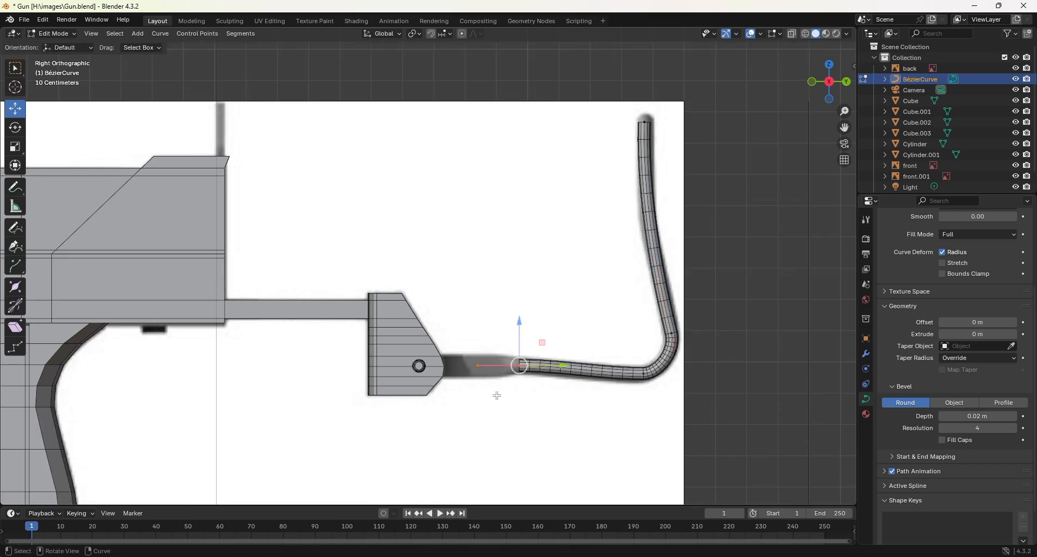
pyautogui.moveTo(520, 337); pyautogui.dragTo(519, 333)
pyautogui.moveTo(600, 333); pyautogui.dragTo(545, 378)
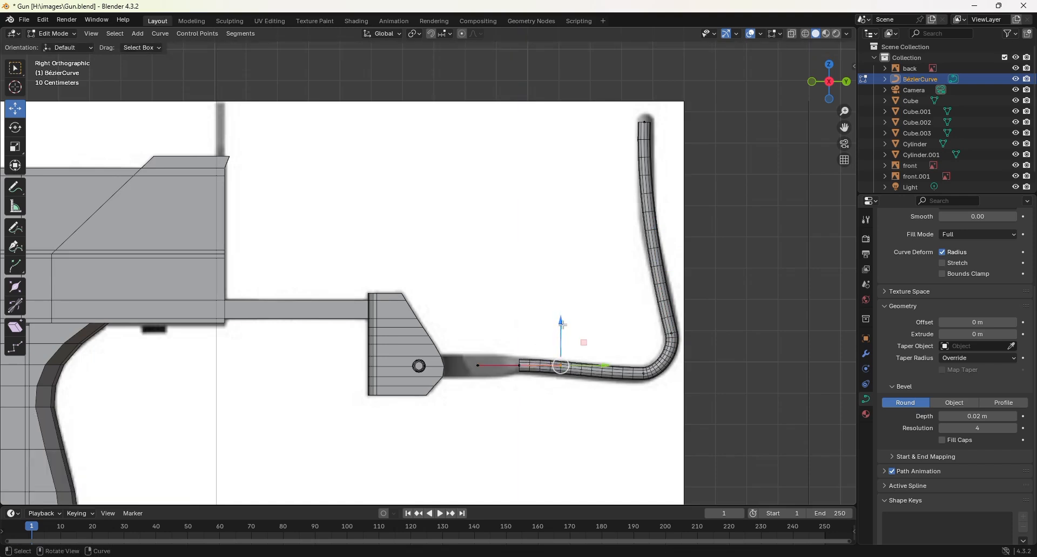
pyautogui.moveTo(561, 327); pyautogui.dragTo(560, 327)
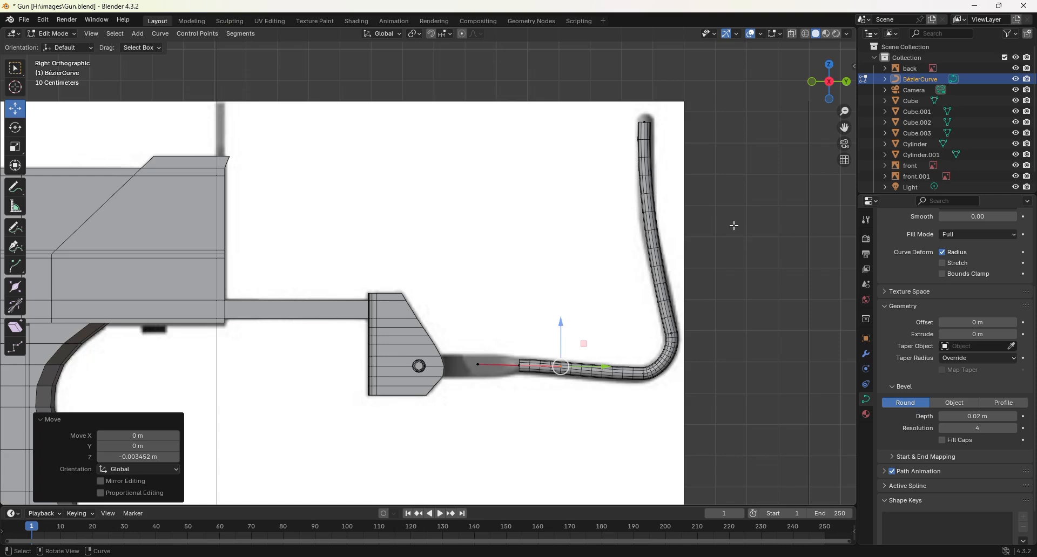
# - Return to Object Mode in the top view and enable snapping with Vertex as the snap target
pyautogui.moveTo(733, 225); pyautogui.dragTo(736, 228, button='middle')
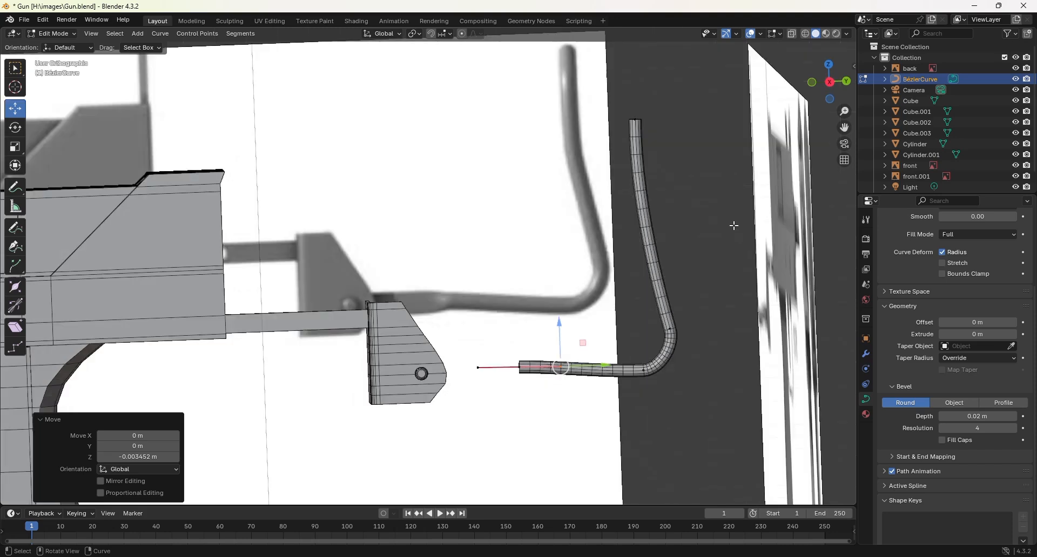
pyautogui.press('KP_7')
pyautogui.press('Tab')
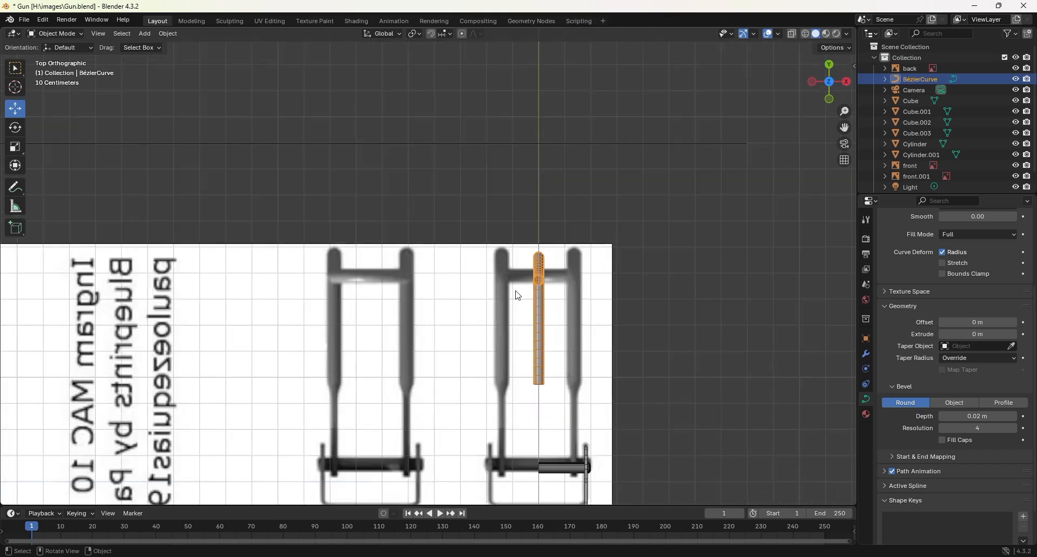
pyautogui.scroll(-5, 517, 296)
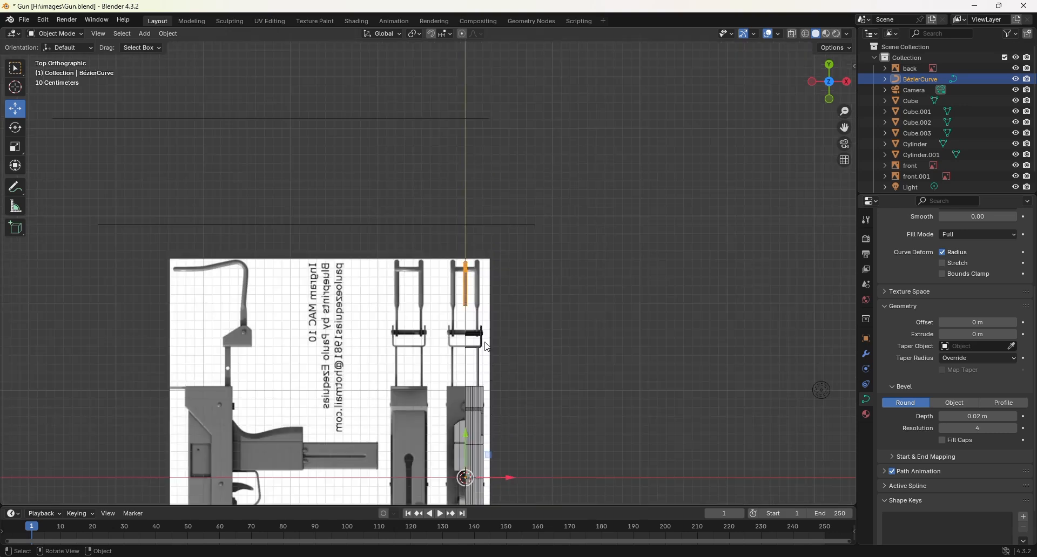
pyautogui.scroll(1, 486, 296)
pyautogui.scroll(1, 485, 297)
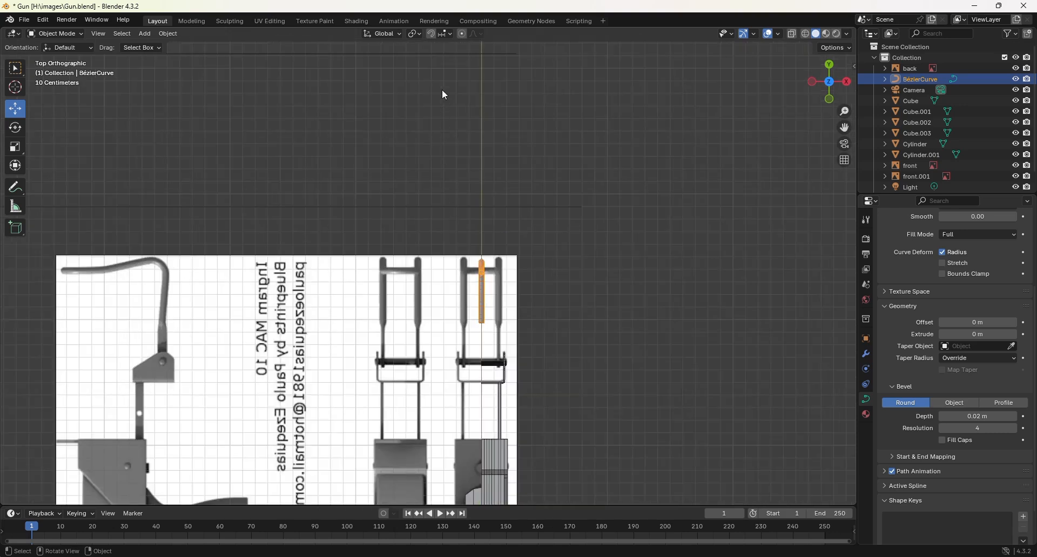
pyautogui.click(451, 33)
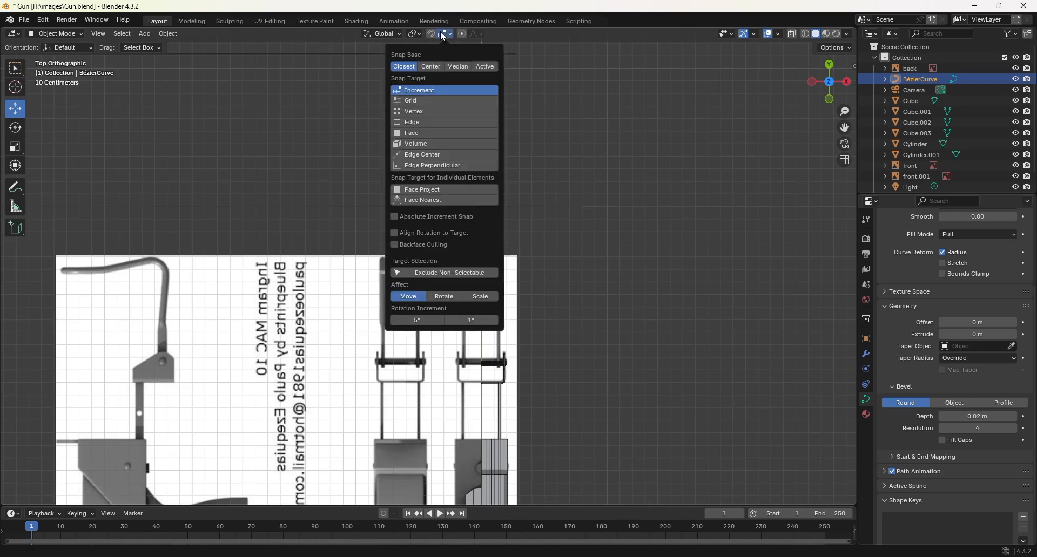
pyautogui.click(417, 111)
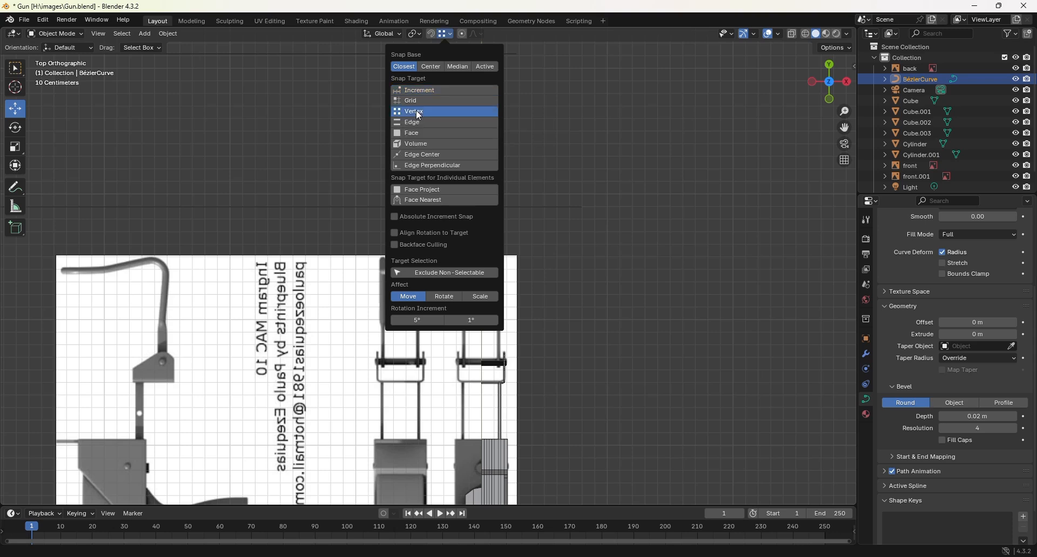
pyautogui.click(432, 34)
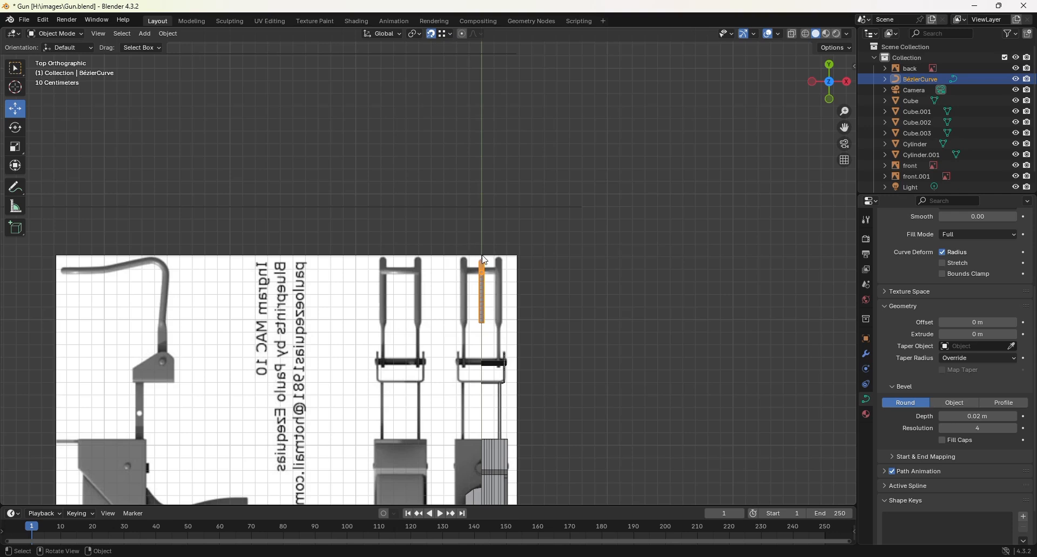
pyautogui.scroll(-1, 522, 306)
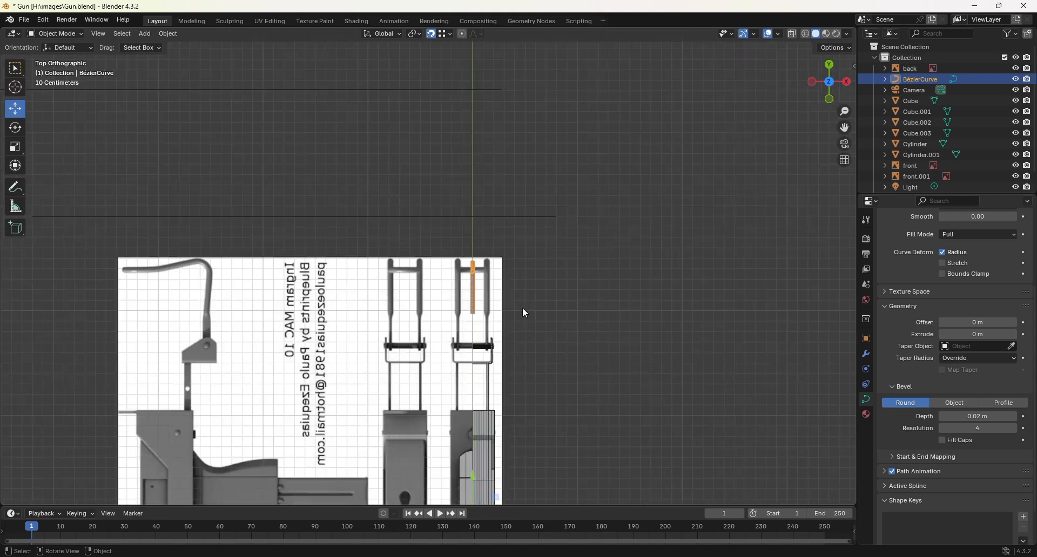
# - Place the 3D cursor on the centre line beside the Bézier curve and set the curve's origin to the 3D cursor
pyautogui.keyDown('shift'); pyautogui.rightClick(473, 286); pyautogui.keyUp('shift')
pyautogui.scroll(2, 488, 286)
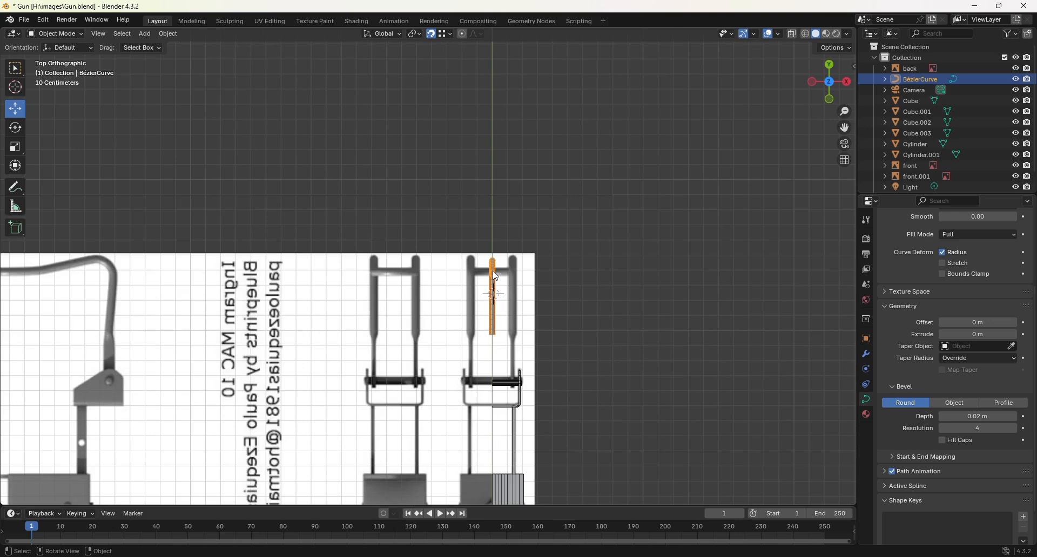
pyautogui.rightClick(492, 270)
pyautogui.moveTo(485, 283)
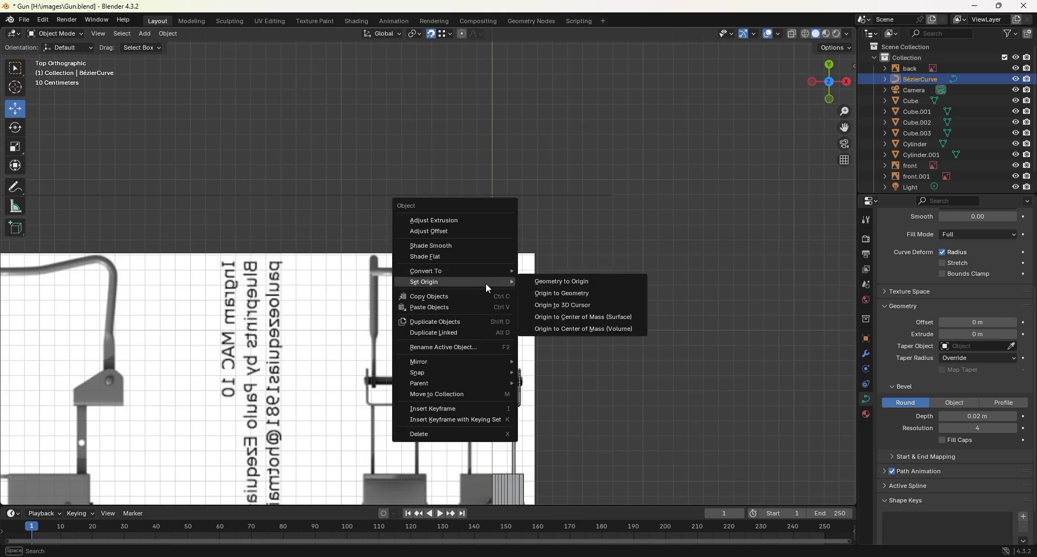
pyautogui.click(581, 306)
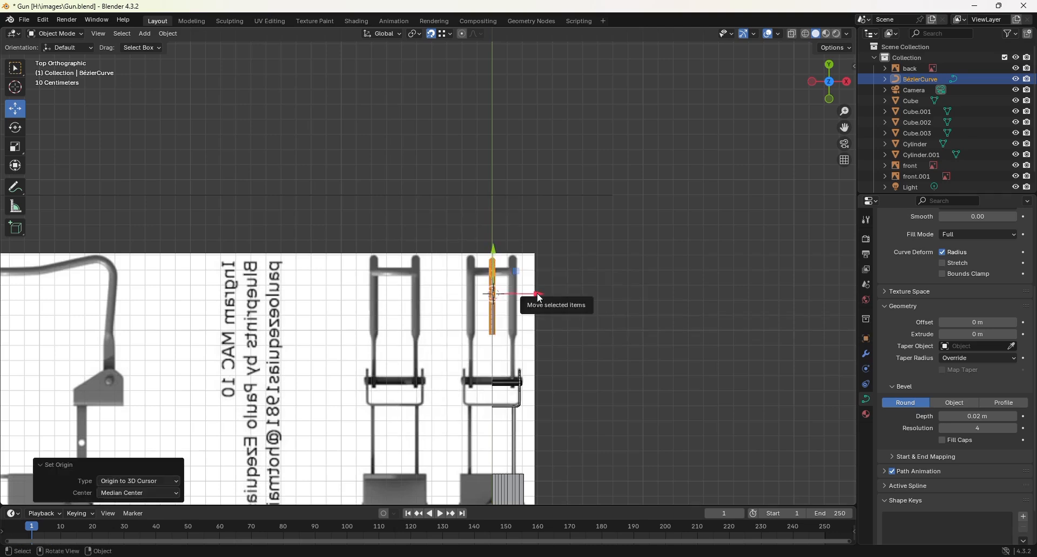
# - Move the curve about 0.136 m along X onto the reference's outer stock tube and disable snapping
pyautogui.moveTo(539, 296); pyautogui.dragTo(559, 294)
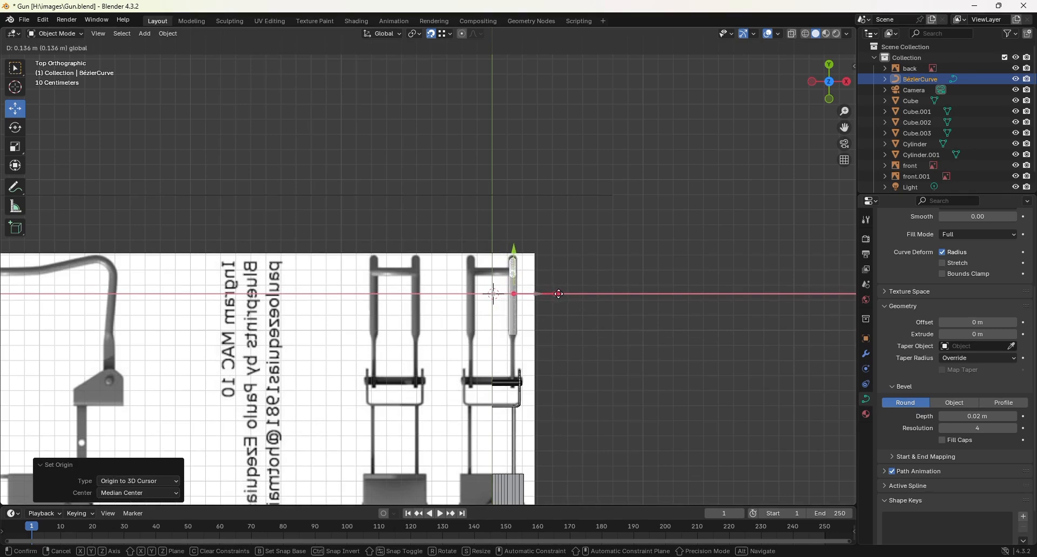
pyautogui.moveTo(560, 295); pyautogui.dragTo(559, 294)
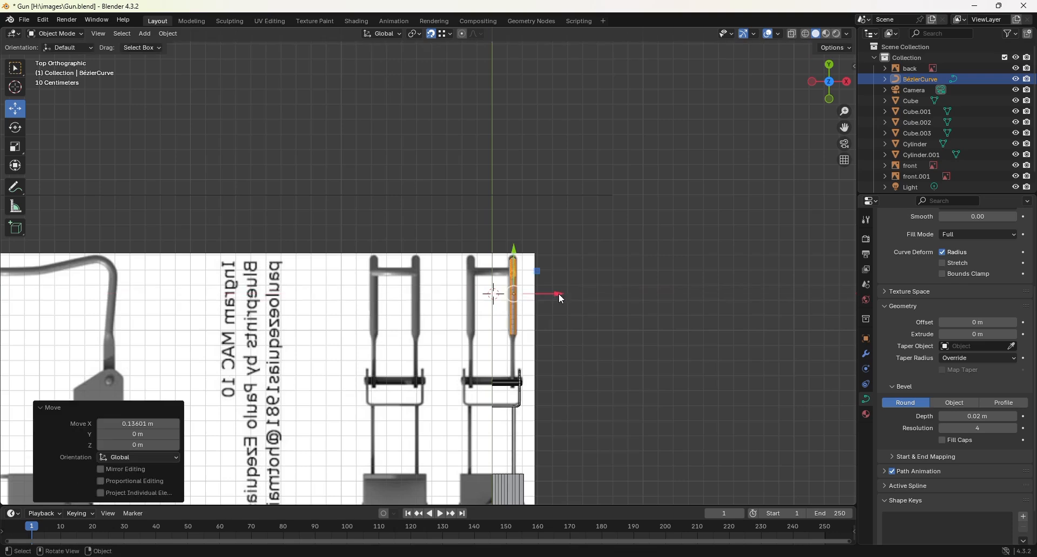
pyautogui.scroll(3, 559, 294)
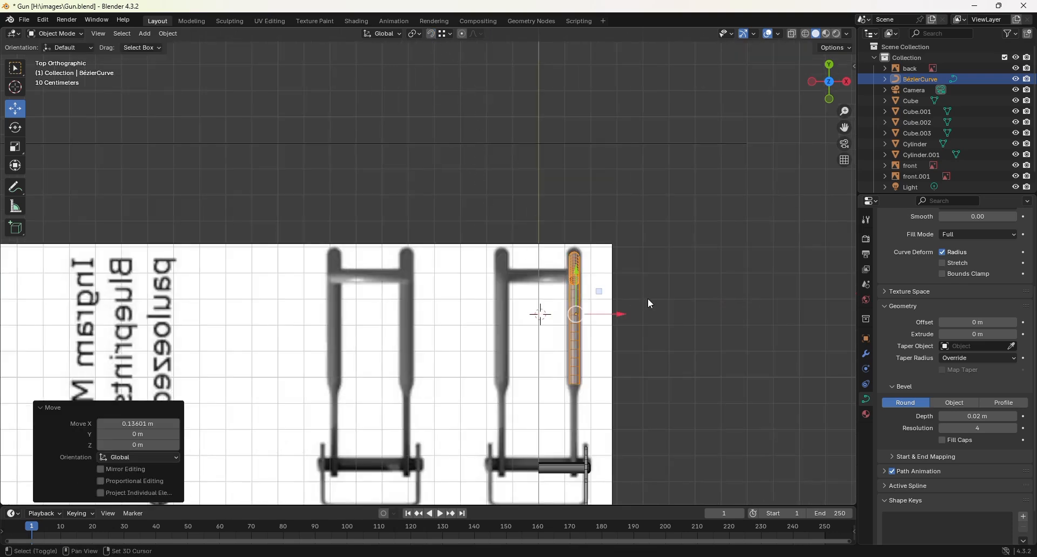
# - Thicken the tube to match the reference by raising its bevel depth to 0.022 m and finally to 0.023 m
pyautogui.keyDown('shift'); pyautogui.moveTo(643, 297); pyautogui.dragTo(556, 270, button='middle'); pyautogui.keyUp('shift')
pyautogui.scroll(1, 552, 274)
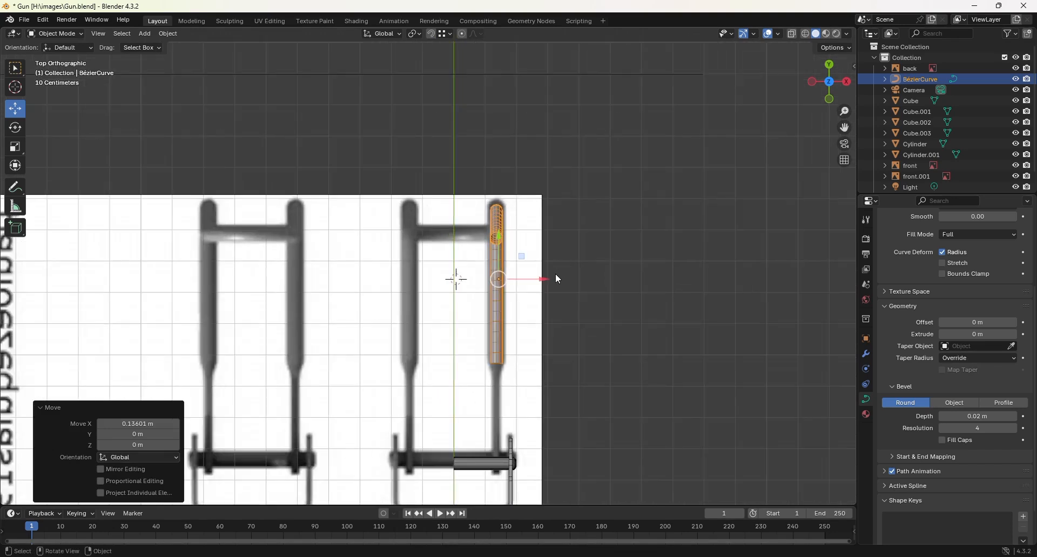
pyautogui.click(980, 418)
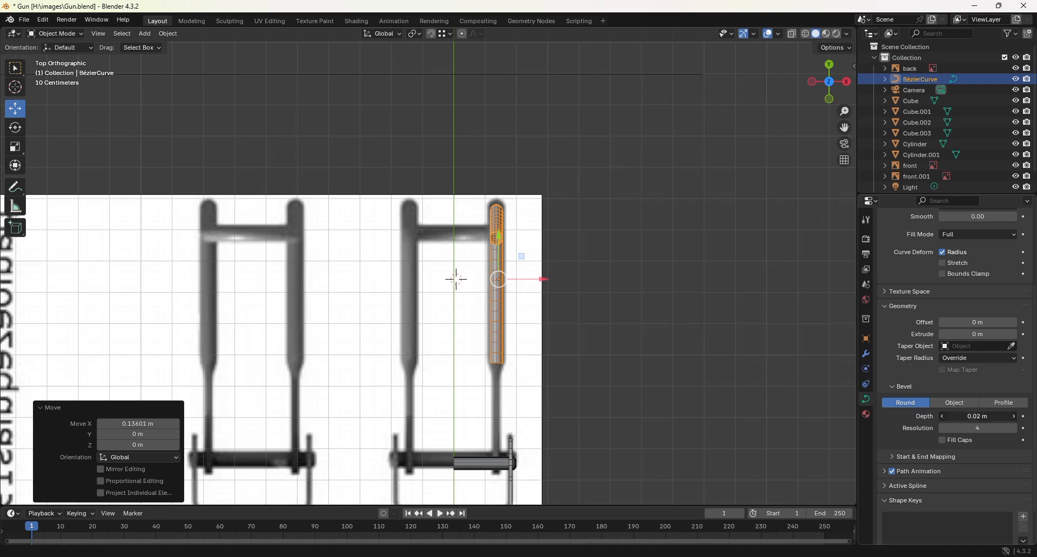
pyautogui.click(956, 416)
pyautogui.write('2')
pyautogui.press('Return')
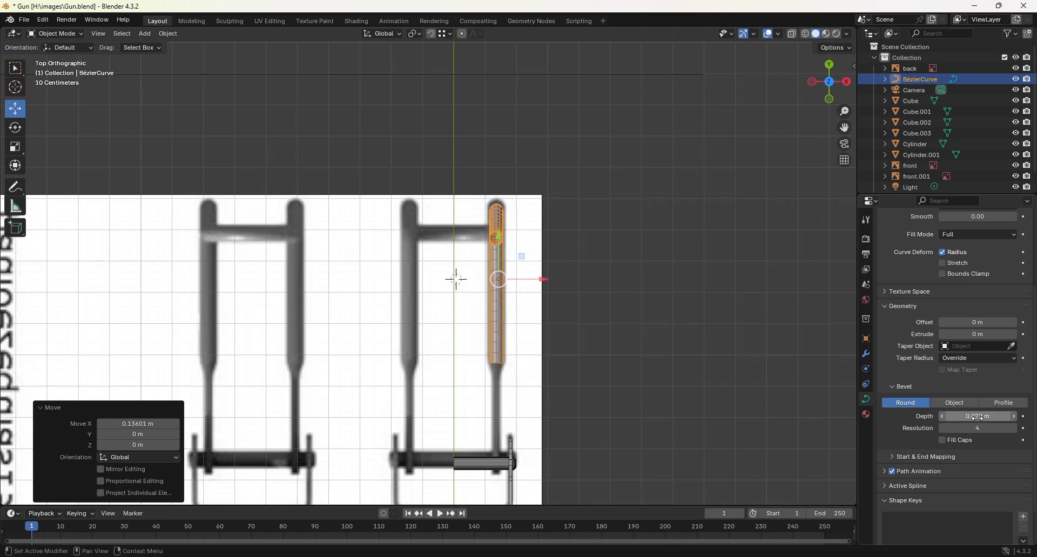
pyautogui.click(977, 418)
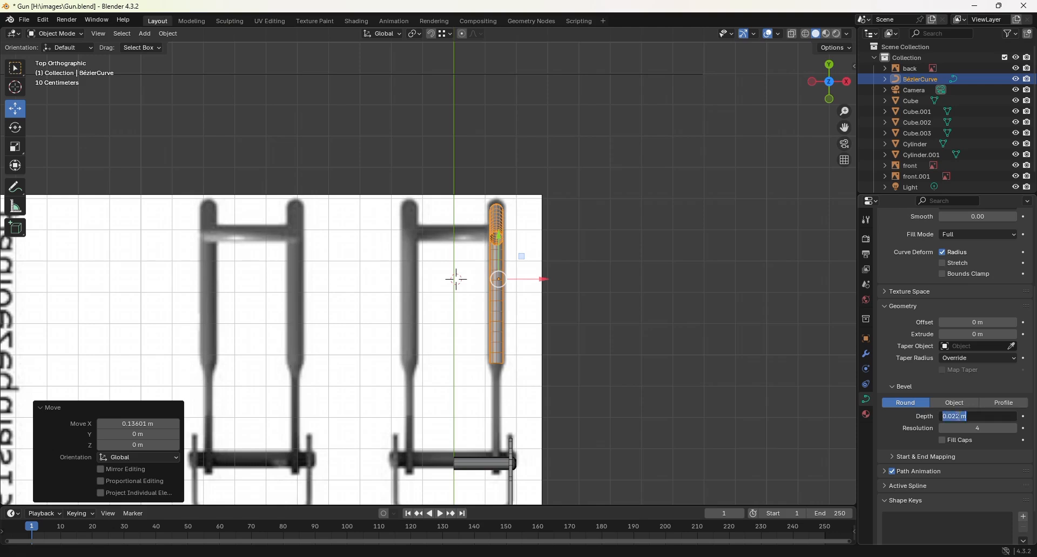
pyautogui.moveTo(955, 416); pyautogui.dragTo(982, 416)
pyautogui.write('3')
pyautogui.press('Return')
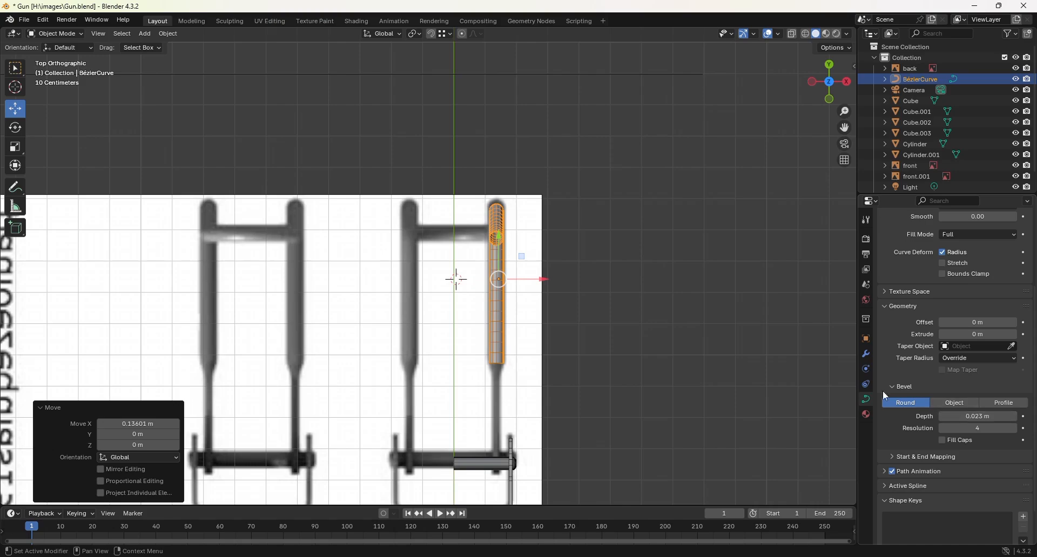
# - Convert the bevelled Bézier curve to a mesh from the right view
pyautogui.moveTo(619, 341); pyautogui.dragTo(531, 280, button='middle')
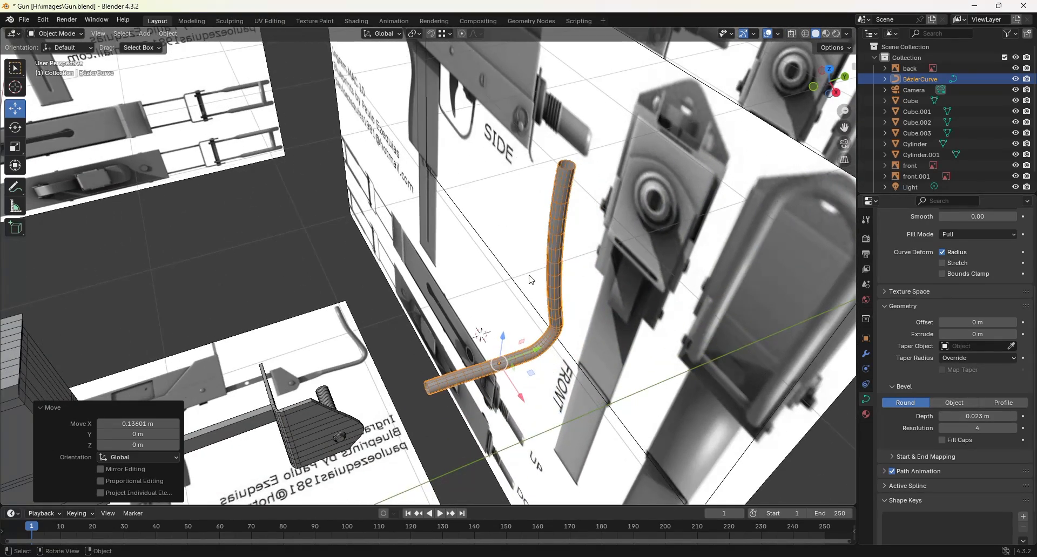
pyautogui.press('KP_3')
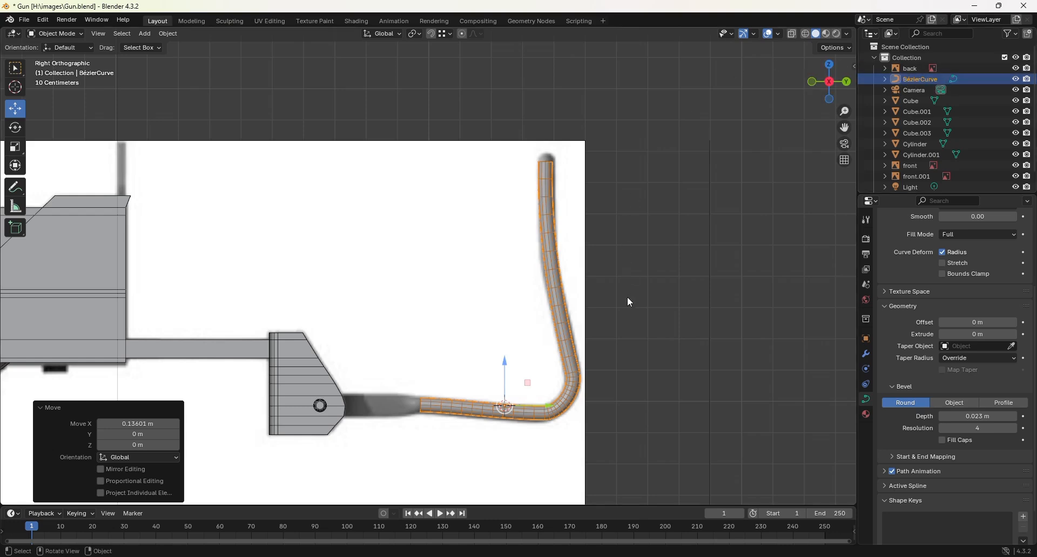
pyautogui.press('Tab')
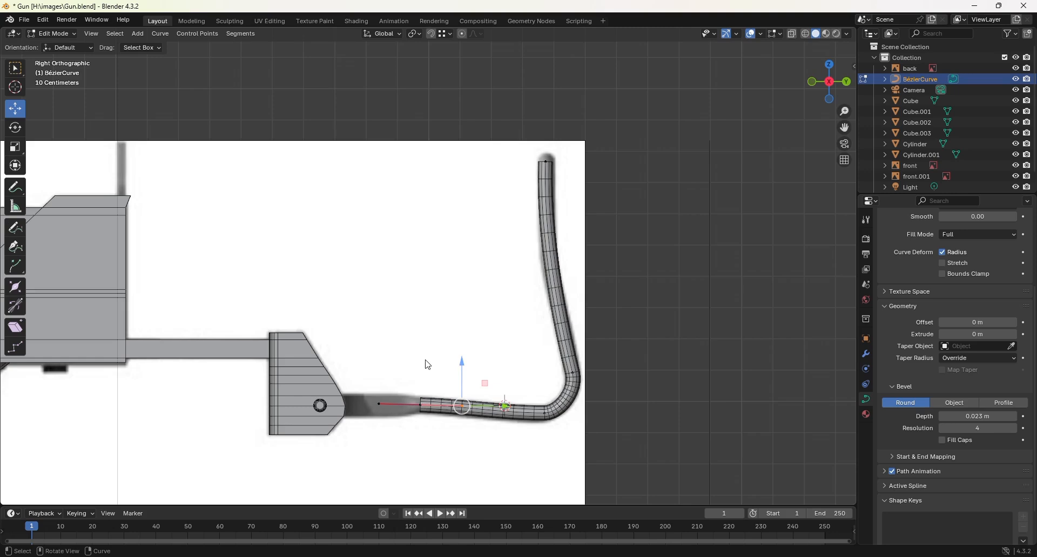
pyautogui.press('Tab')
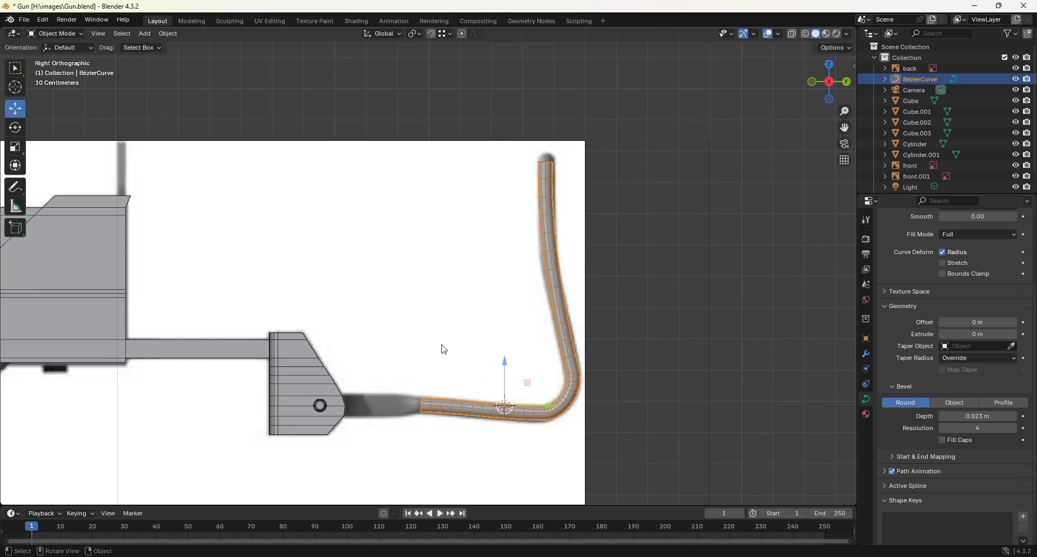
pyautogui.rightClick(553, 252)
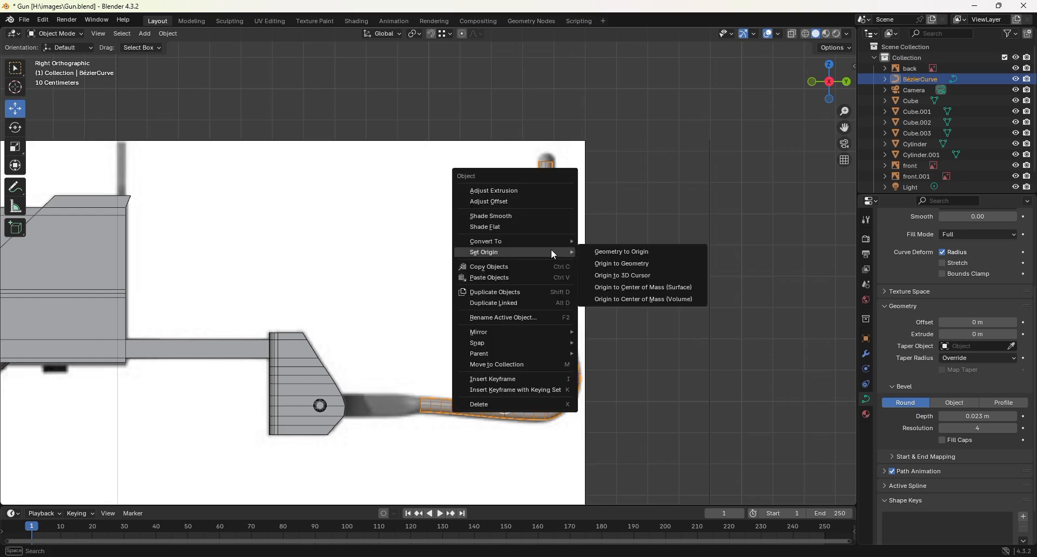
pyautogui.moveTo(526, 241)
pyautogui.click(606, 241)
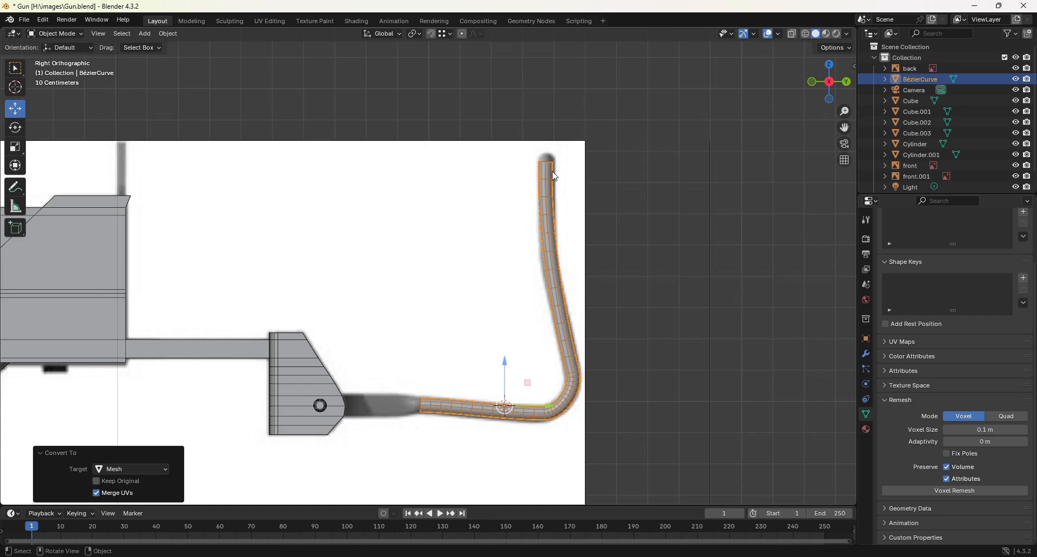
# - In Edit Mode with see-through shading, shift the vertex ring at the tube's upper end about 0.005 m along Y
pyautogui.press('Tab')
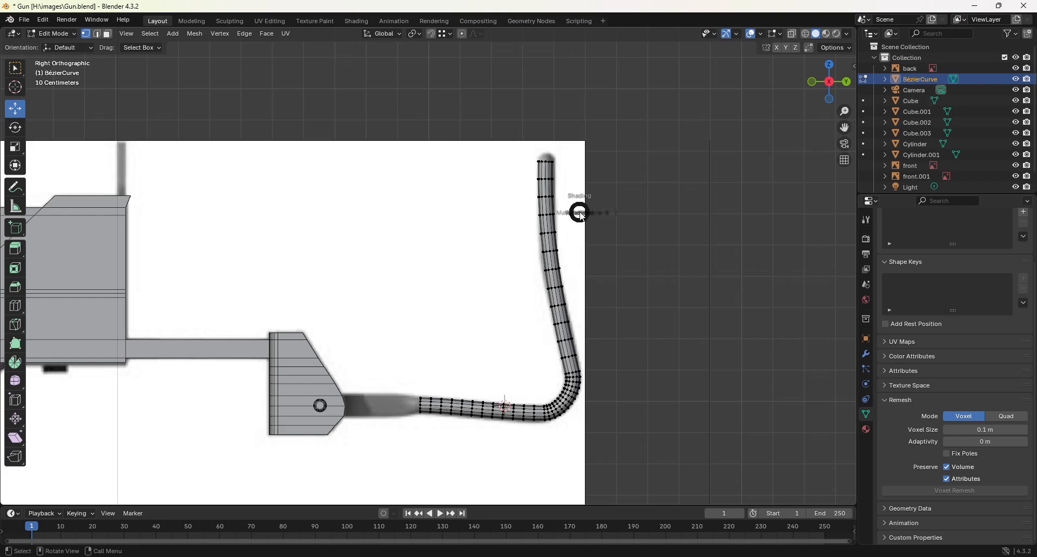
pyautogui.press('z')
pyautogui.click(537, 155)
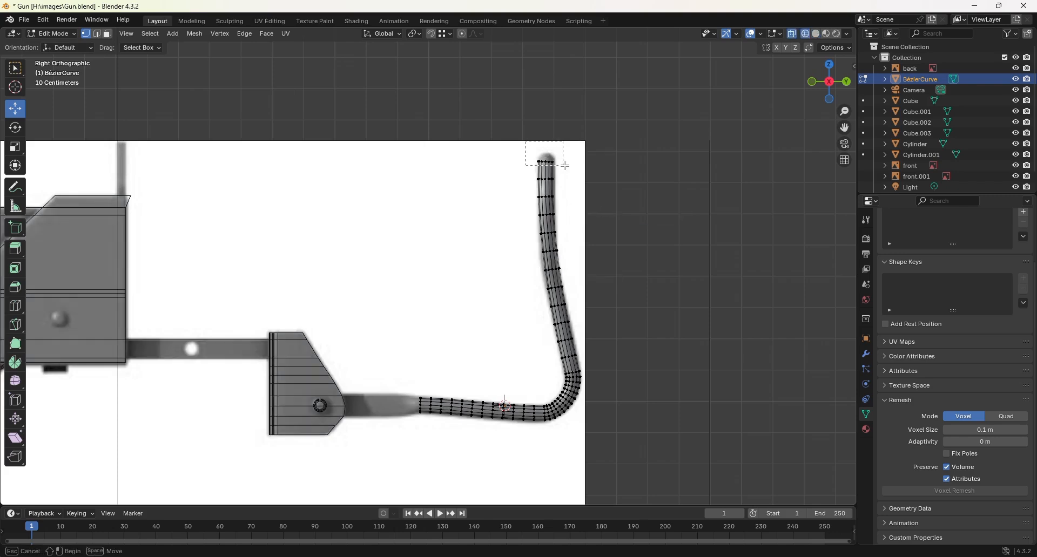
pyautogui.click(547, 160)
pyautogui.moveTo(582, 161); pyautogui.dragTo(582, 161)
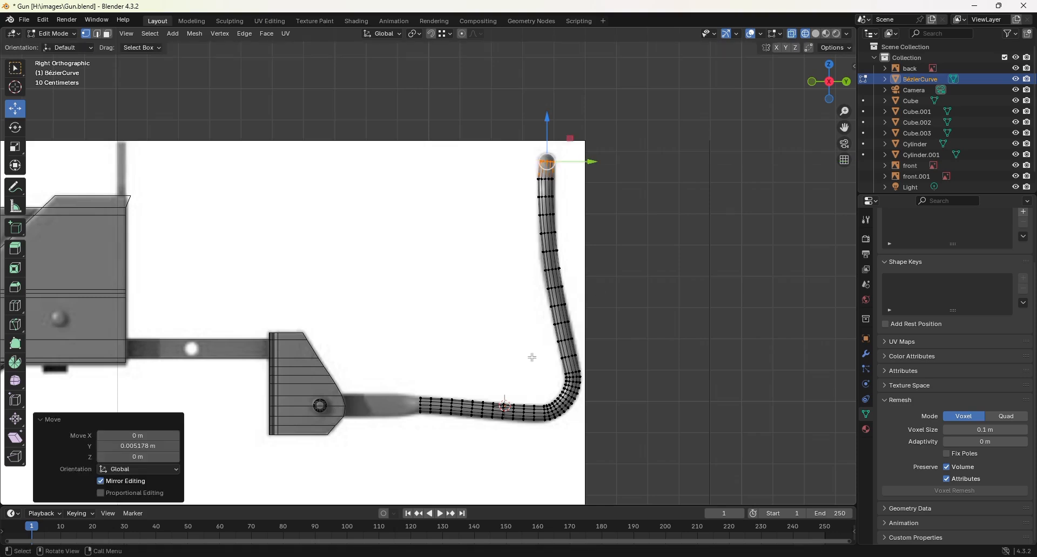
pyautogui.click(583, 191)
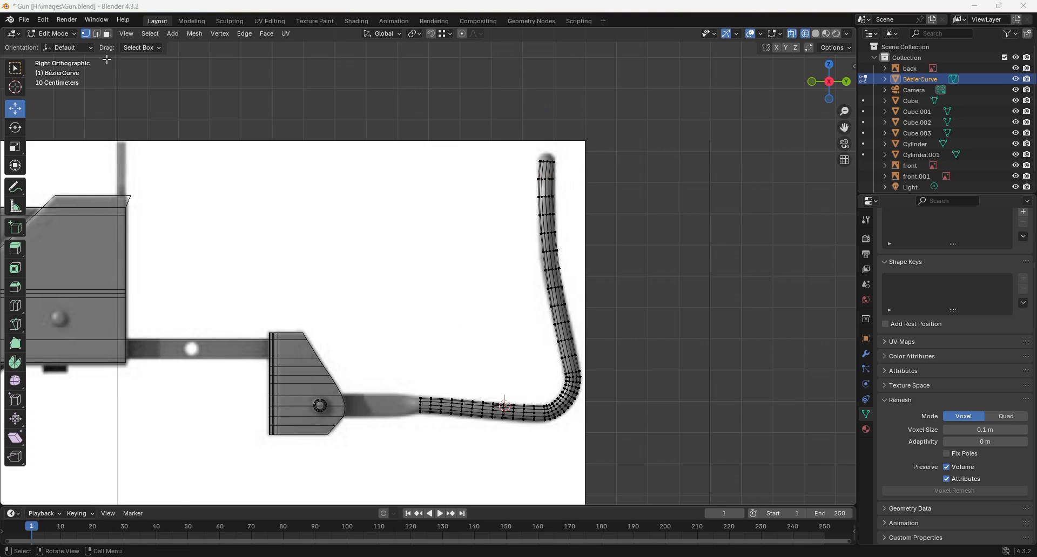
# - Extrude the edge loop at the tube's open lower end about 0.028 m along negative Y towards the hinge bracket
pyautogui.click(97, 34)
pyautogui.scroll(5, 423, 430)
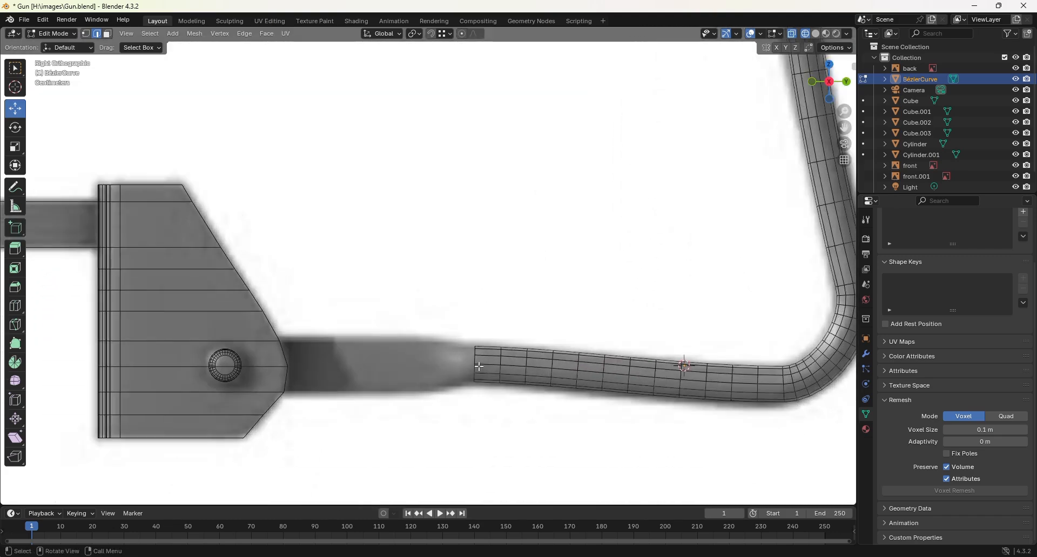
pyautogui.click(475, 363)
pyautogui.moveTo(475, 363); pyautogui.dragTo(481, 394, button='middle')
pyautogui.press('KP_3')
pyautogui.press('g')
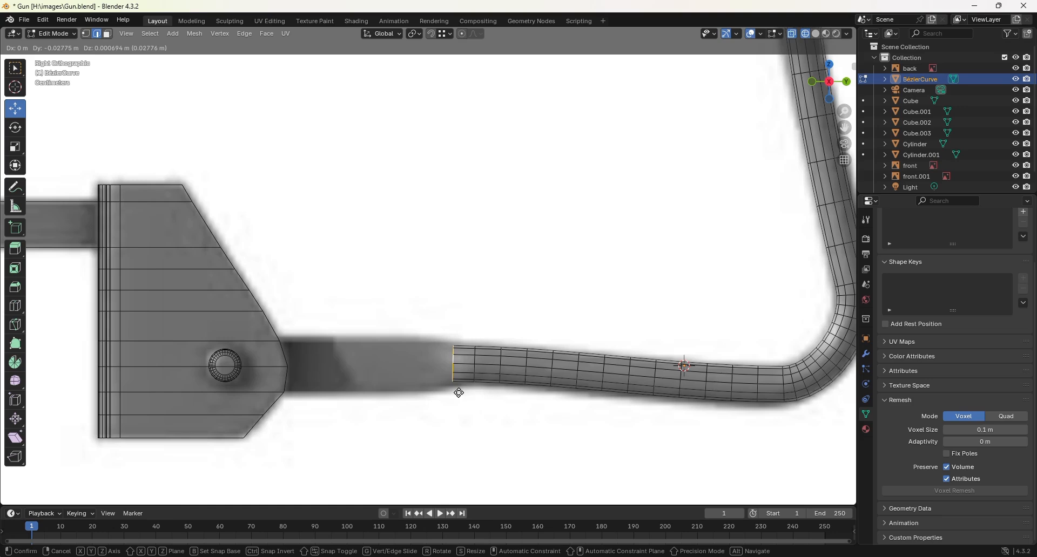
pyautogui.click(459, 393)
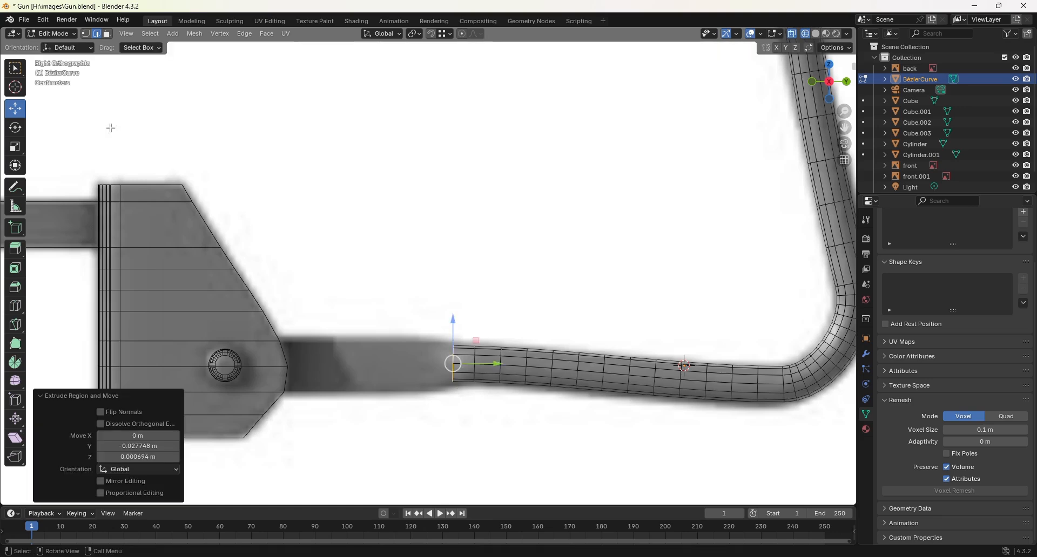
# - Scale the extruded end loop by 1.25 along Z and narrow it along X to match the reference arm
pyautogui.click(15, 147)
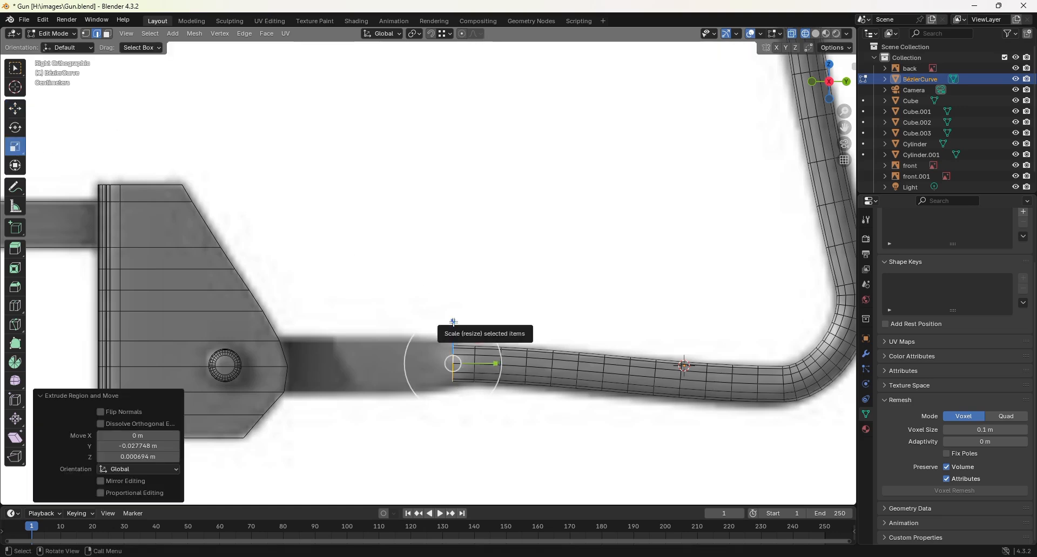
pyautogui.moveTo(453, 322); pyautogui.dragTo(451, 309)
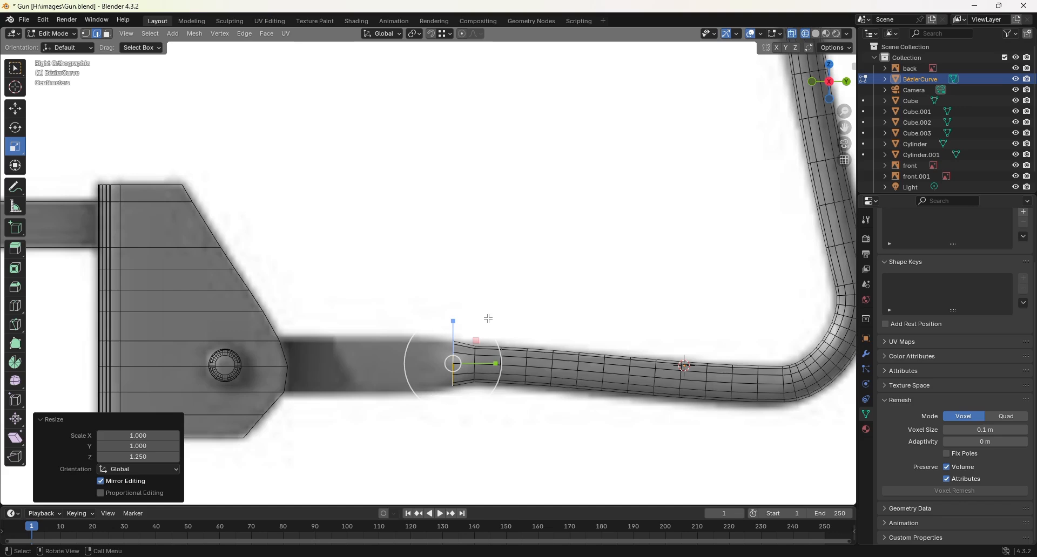
pyautogui.press('KP_7')
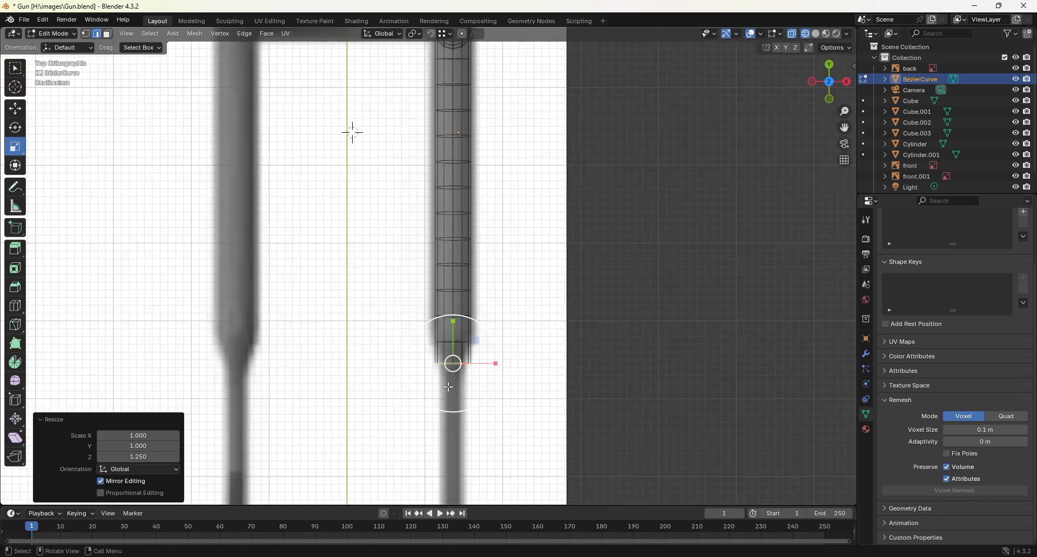
pyautogui.moveTo(497, 363); pyautogui.dragTo(474, 363)
# - Extrude the narrowed end loop about 0.27 m along negative Y to the hinge pin in the top view
pyautogui.press('g')
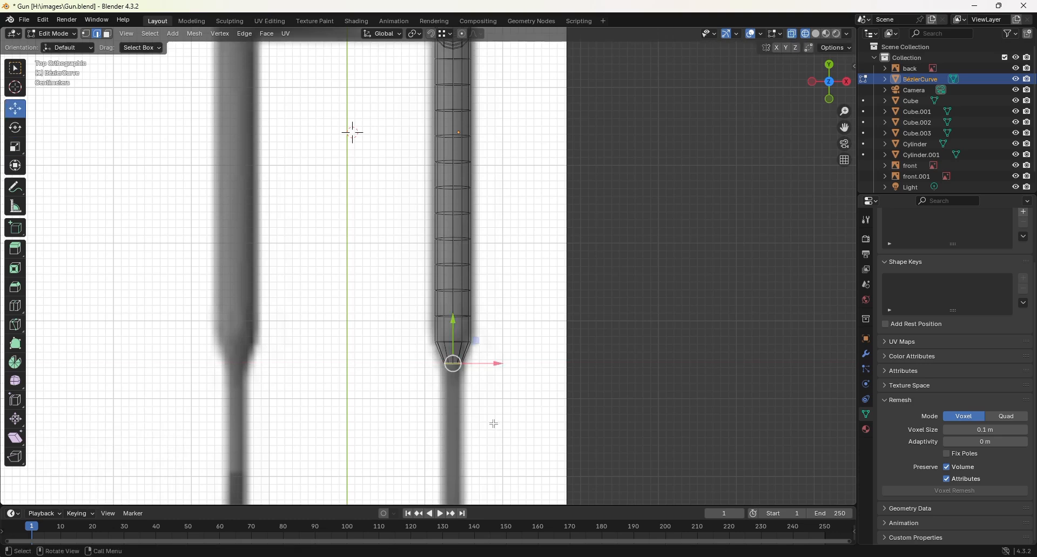
pyautogui.keyDown('shift'); pyautogui.moveTo(494, 424); pyautogui.dragTo(502, 287, button='middle'); pyautogui.keyUp('shift')
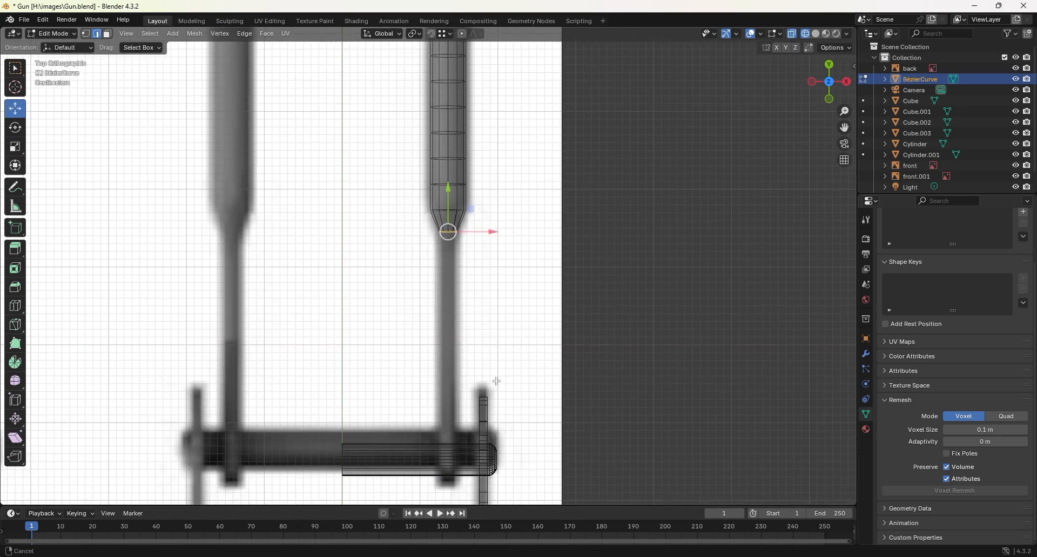
pyautogui.keyDown('shift'); pyautogui.moveTo(493, 377); pyautogui.dragTo(488, 363, button='middle'); pyautogui.keyUp('shift')
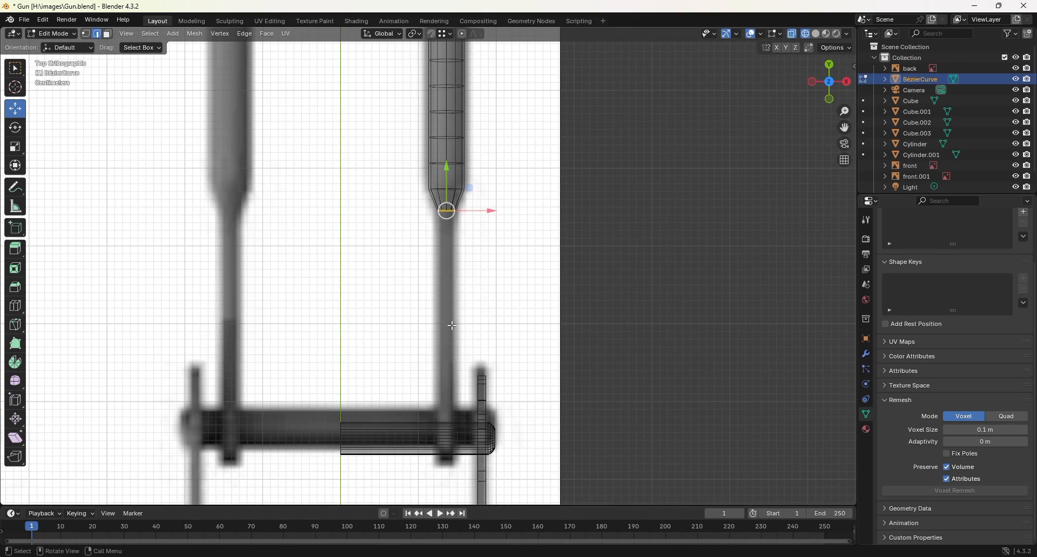
pyautogui.press('g')
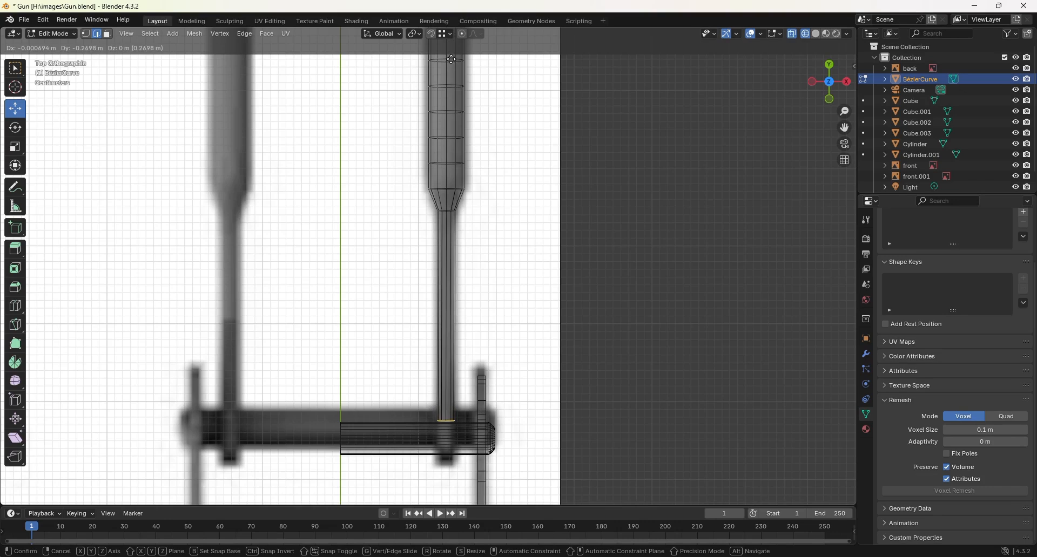
pyautogui.click(451, 59)
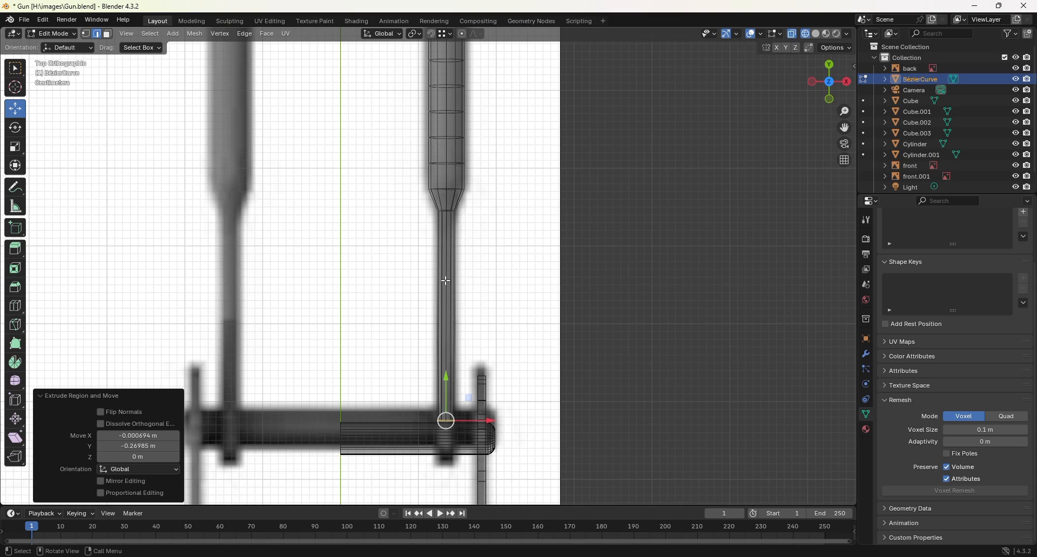
# - Add three evenly spaced loop cuts across the thin arm section and switch to vertex selection
pyautogui.hotkey('ctrl', 'r')
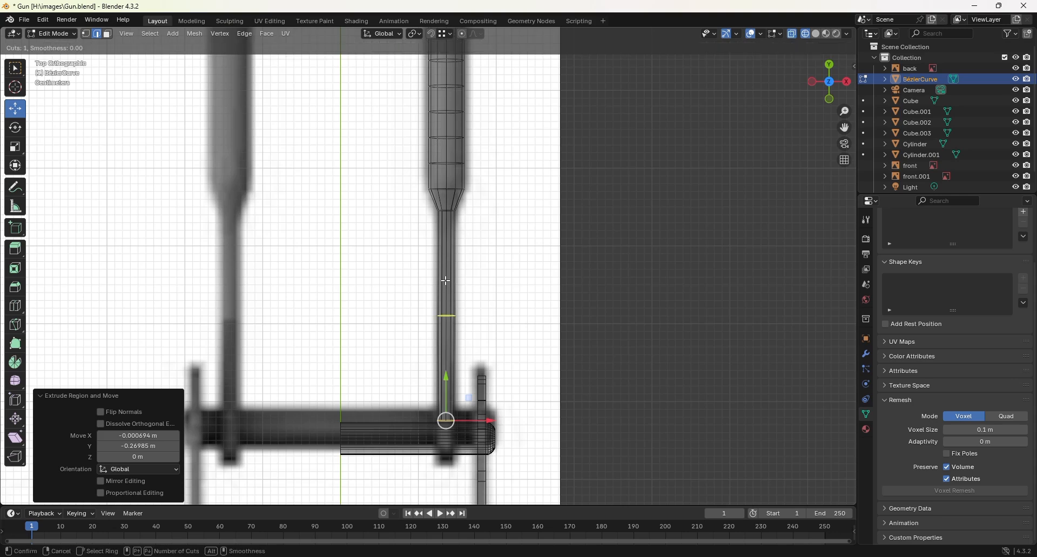
pyautogui.scroll(2, 446, 281)
pyautogui.click(446, 282)
pyautogui.rightClick(446, 281)
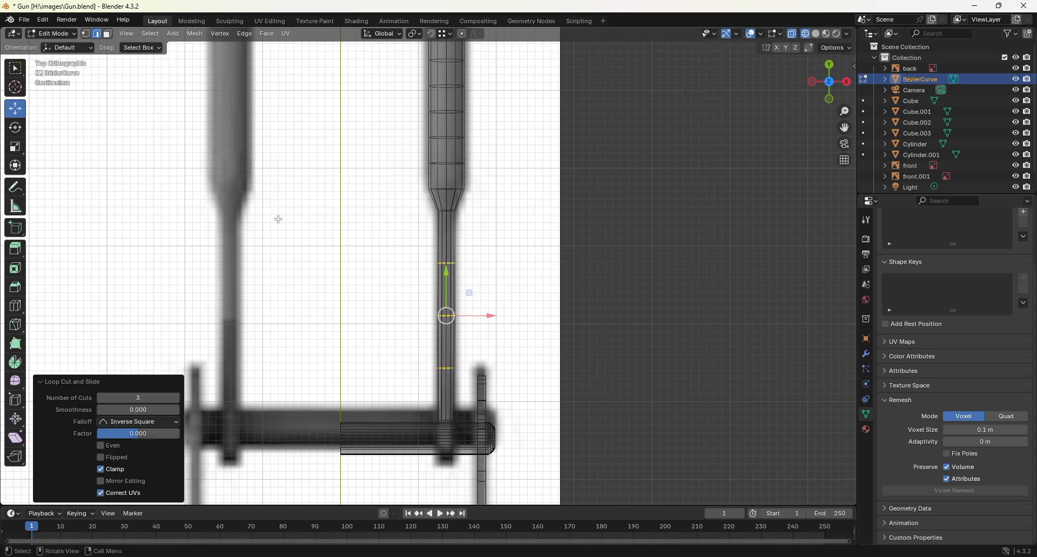
pyautogui.click(86, 34)
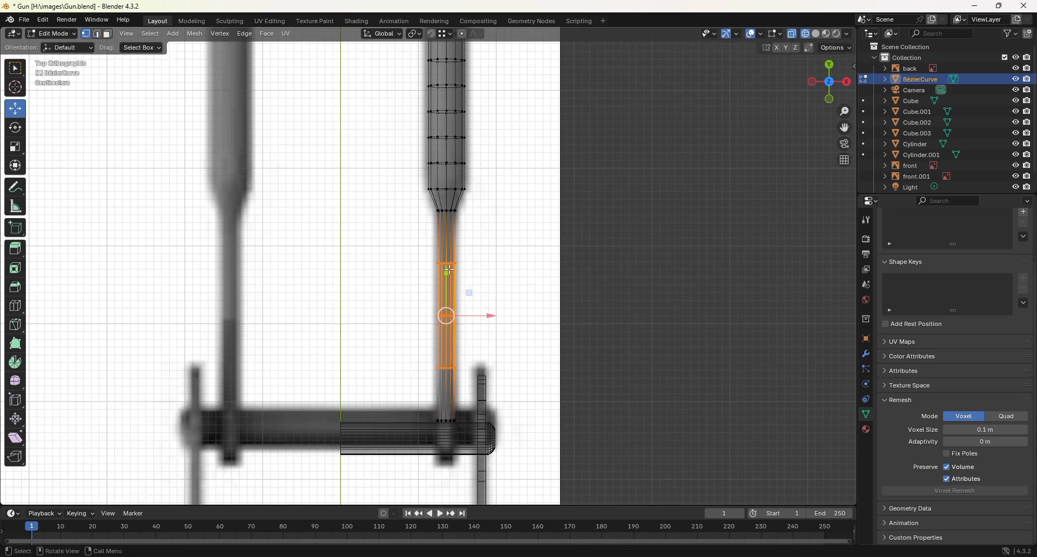
# - Scale the thin arm's three loop cuts and end loop by about 0.55 along X and centre them on the reference arm
pyautogui.moveTo(402, 238); pyautogui.dragTo(486, 277)
pyautogui.moveTo(491, 248); pyautogui.dragTo(398, 425)
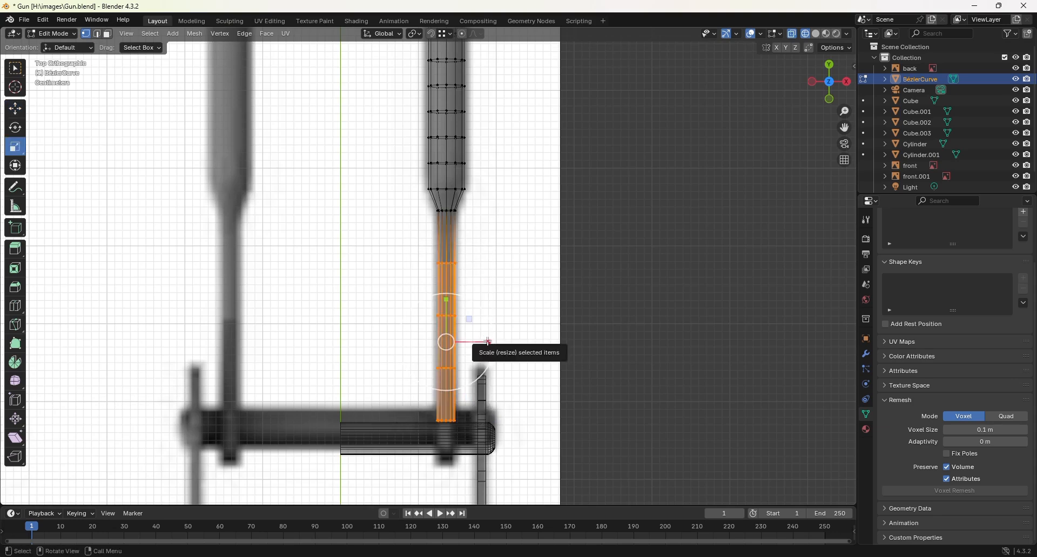
pyautogui.moveTo(488, 341); pyautogui.dragTo(469, 343)
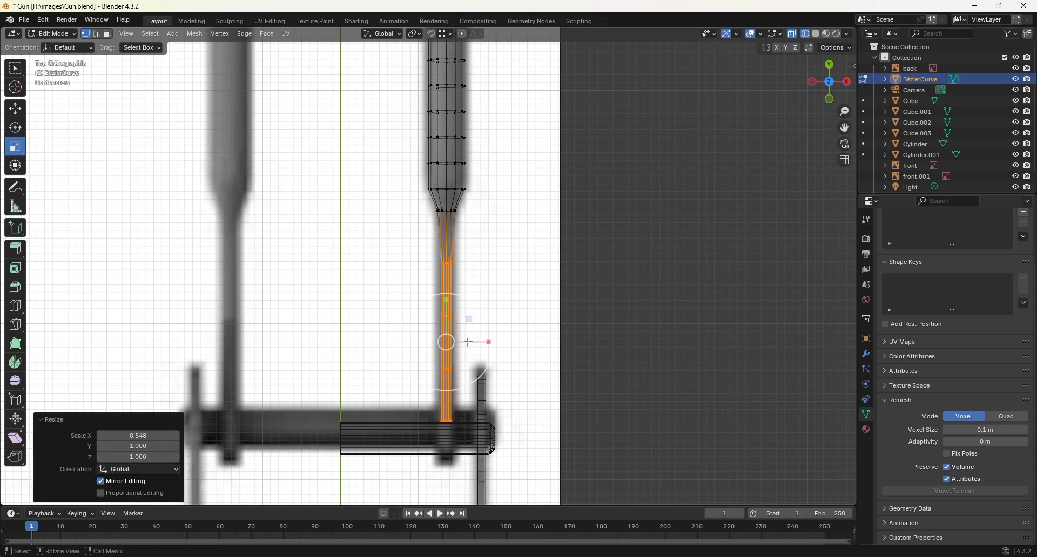
pyautogui.click(16, 109)
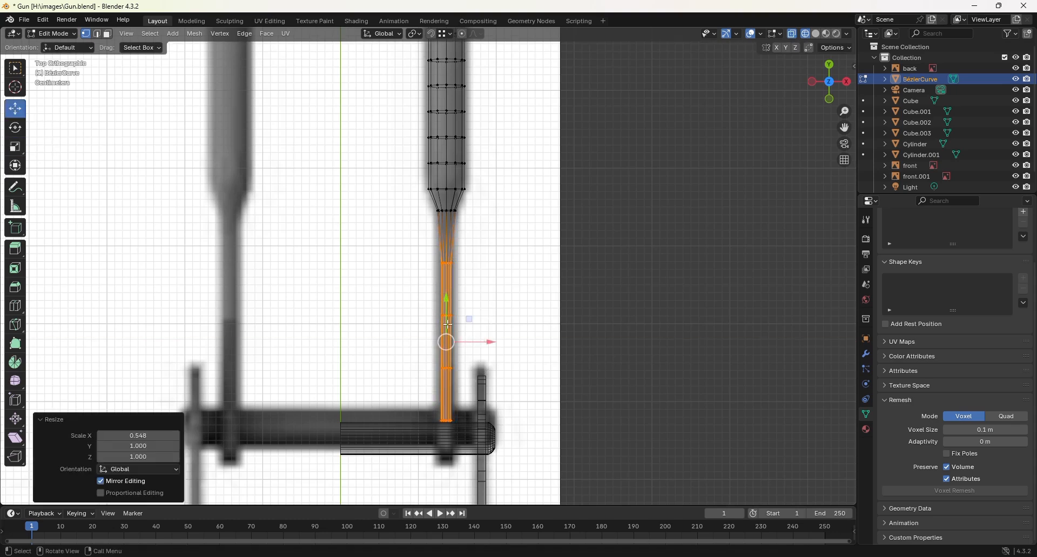
pyautogui.moveTo(489, 341); pyautogui.dragTo(487, 342)
# - Scale the loop at the taper's narrow end by about 0.86 along X and shift it about 0.0014 m along negative X
pyautogui.moveTo(411, 202); pyautogui.dragTo(479, 227)
pyautogui.click(19, 150)
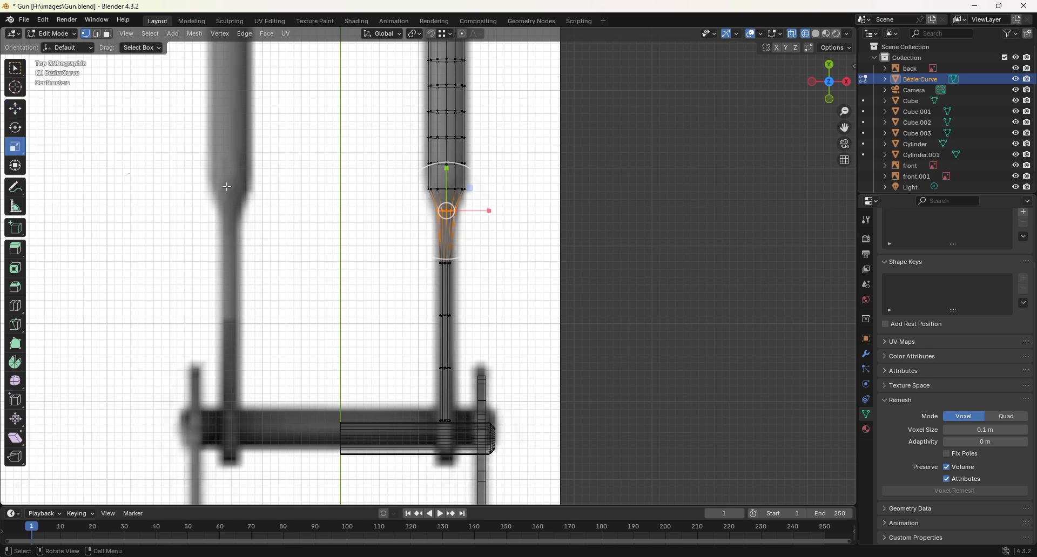
pyautogui.moveTo(489, 211); pyautogui.dragTo(484, 212)
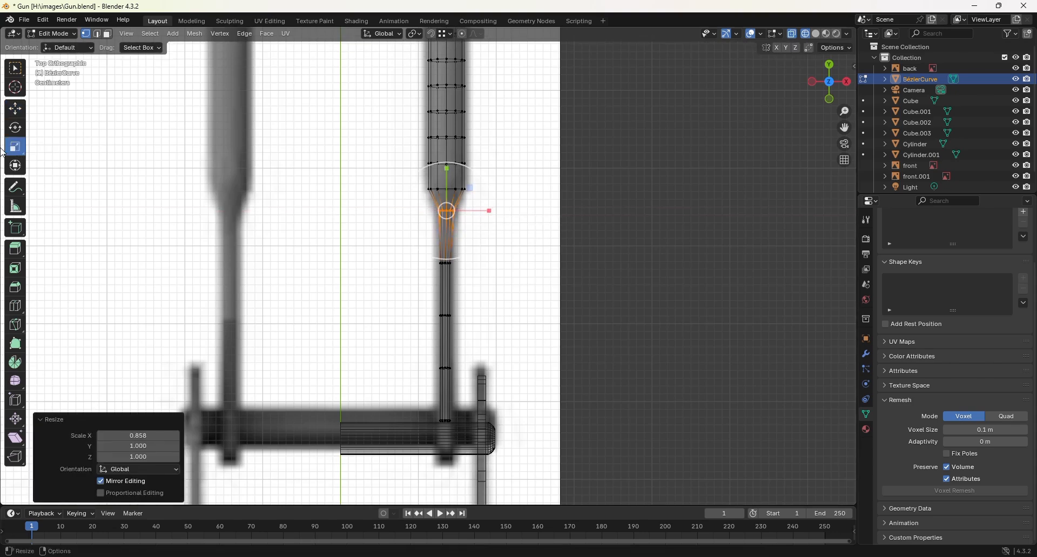
pyautogui.click(15, 108)
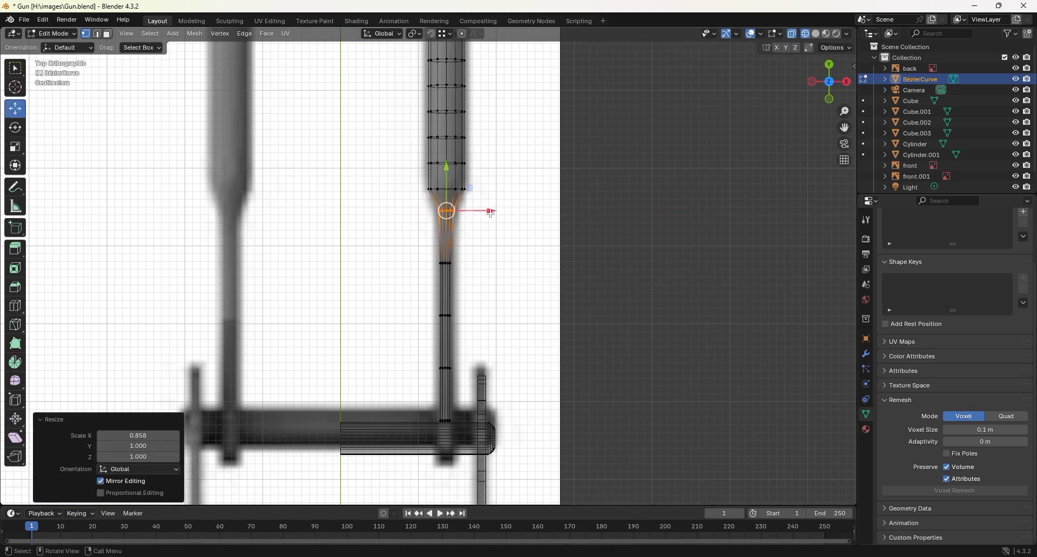
pyautogui.moveTo(488, 211); pyautogui.dragTo(487, 211)
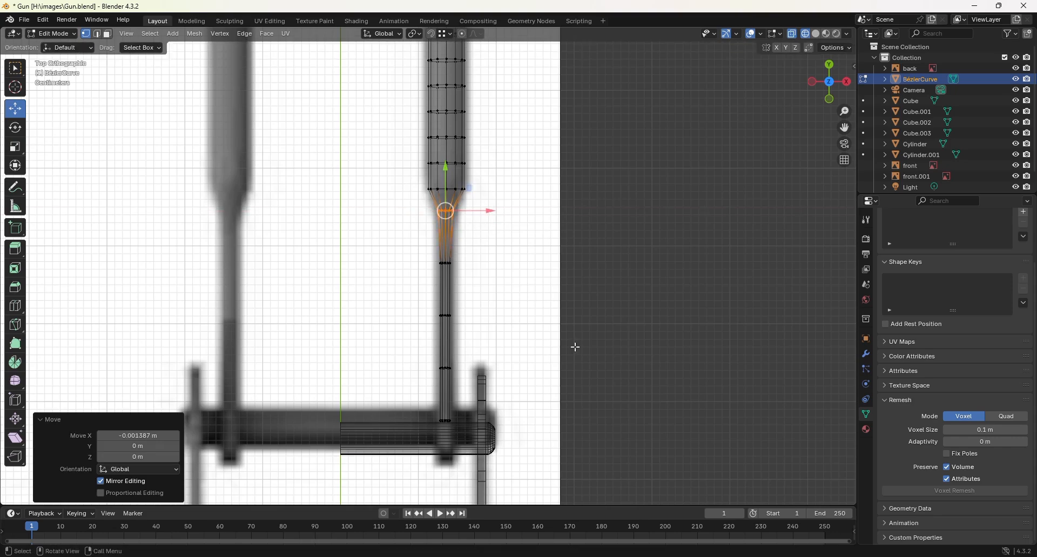
# - In solid shading, move the arm's end loop along negative Y past the hinge pin to the arm end in the top reference
pyautogui.moveTo(574, 347)
pyautogui.mouseDown(button='middle')
pyautogui.moveTo(473, 276)
pyautogui.moveTo(476, 315)
pyautogui.moveTo(459, 295)
pyautogui.moveTo(292, 294)
pyautogui.moveTo(379, 305)
pyautogui.moveTo(613, 165)
pyautogui.mouseUp(button='middle')
pyautogui.press('z')
pyautogui.click(545, 314)
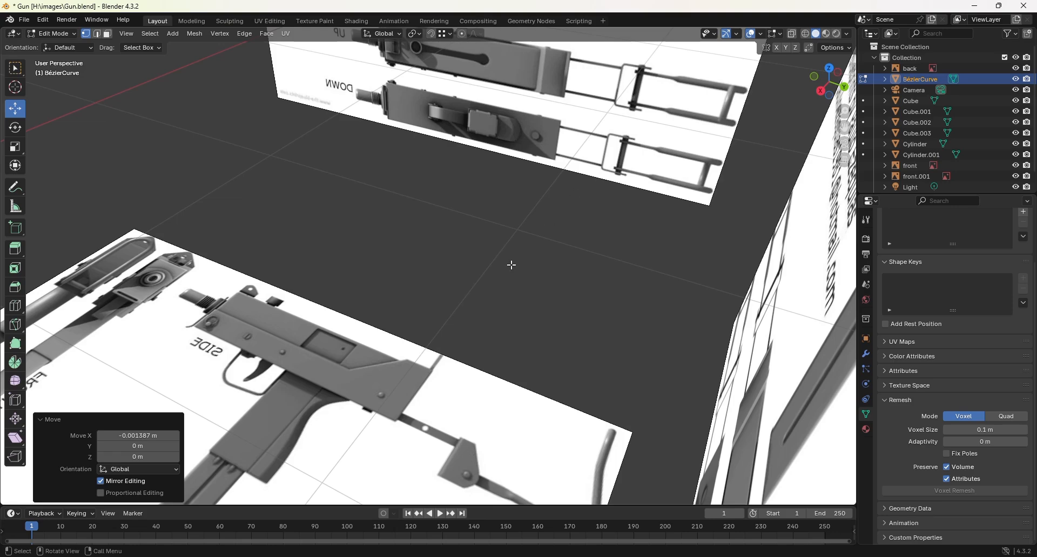
pyautogui.press('KP_7')
pyautogui.scroll(8, 402, 187)
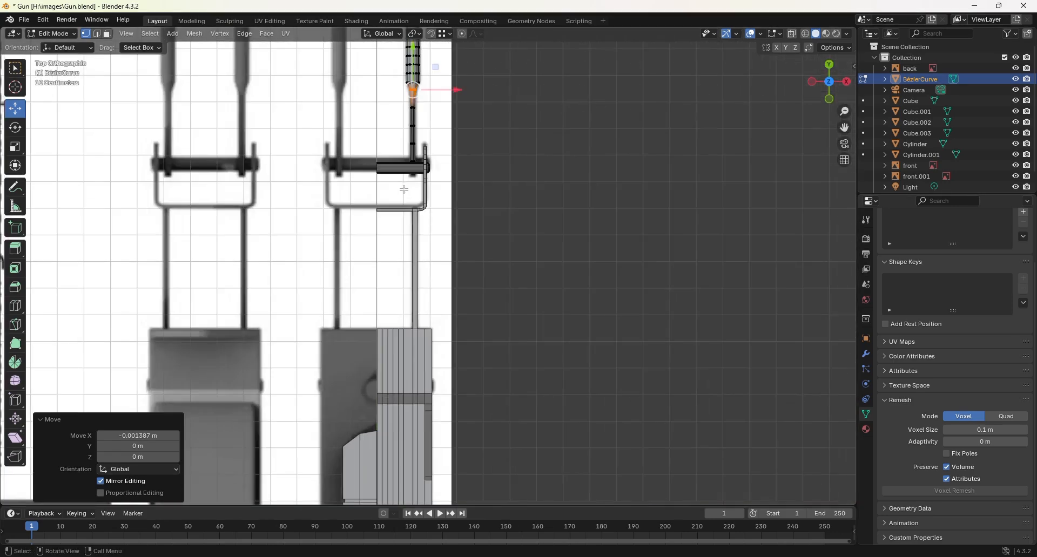
pyautogui.keyDown('shift'); pyautogui.moveTo(402, 187); pyautogui.dragTo(417, 248, button='middle'); pyautogui.keyUp('shift')
pyautogui.keyDown('shift'); pyautogui.moveTo(416, 250); pyautogui.dragTo(410, 266, button='middle'); pyautogui.keyUp('shift')
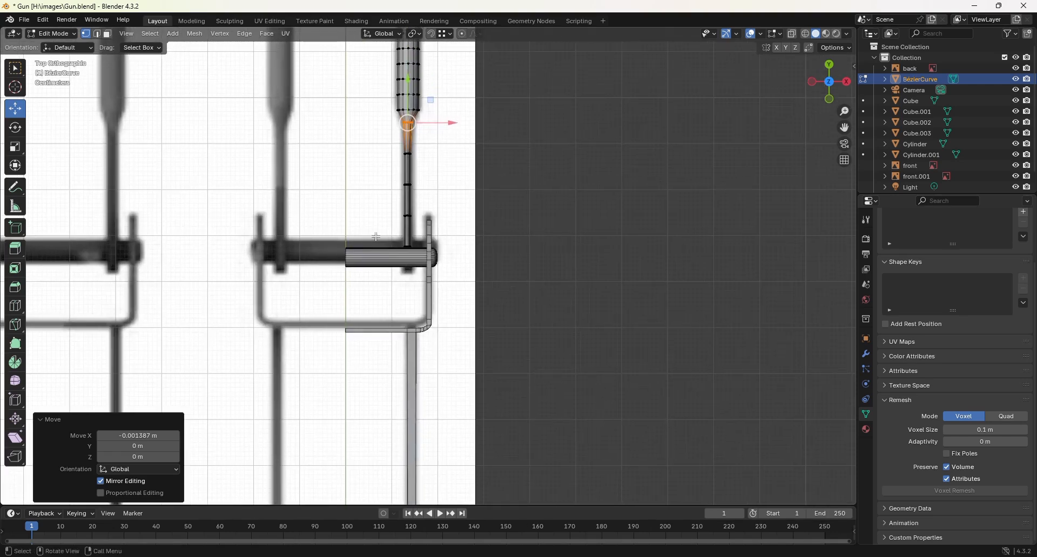
pyautogui.click(407, 247)
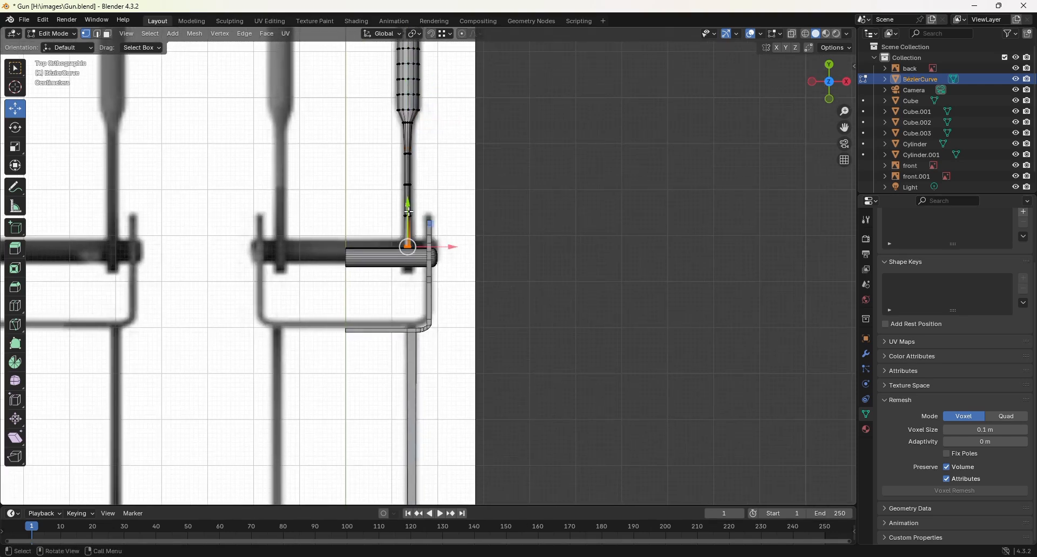
pyautogui.moveTo(408, 207); pyautogui.dragTo(404, 235)
pyautogui.scroll(7, 404, 236)
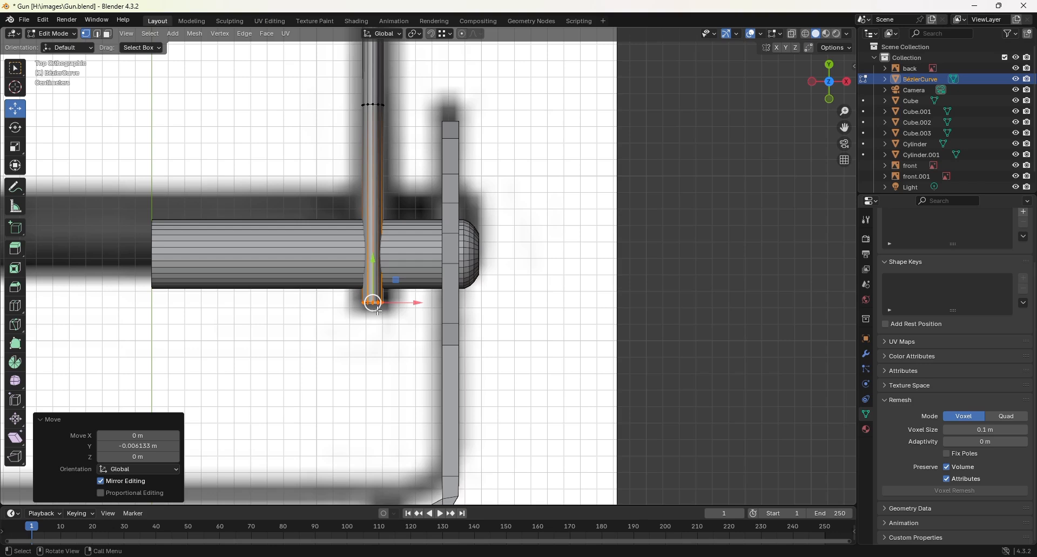
# - In the right view, move the end loop's upper and lower vertices about 0.0044 m along Y, leaving out the middle ones
pyautogui.press('KP_3')
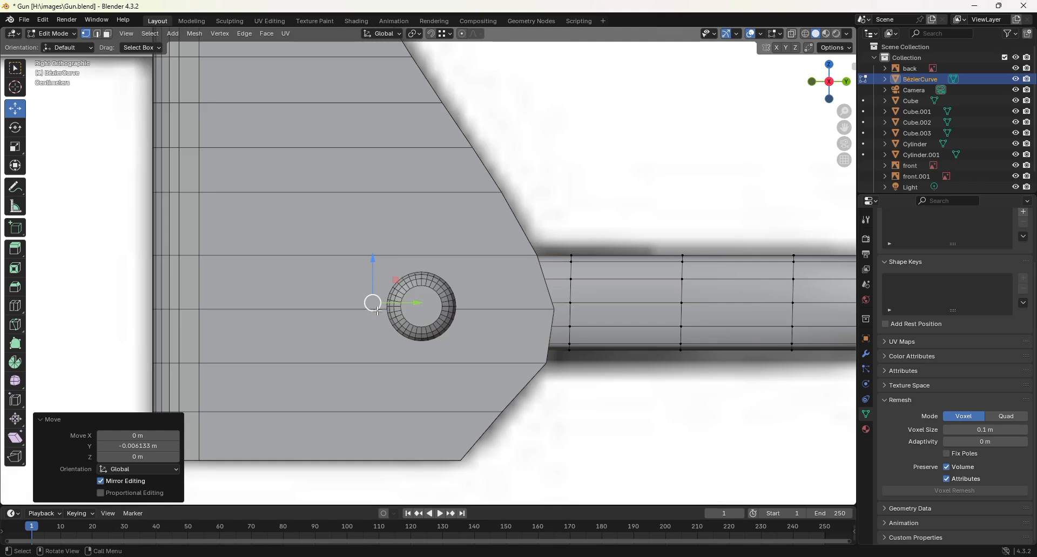
pyautogui.press('z')
pyautogui.press('4')
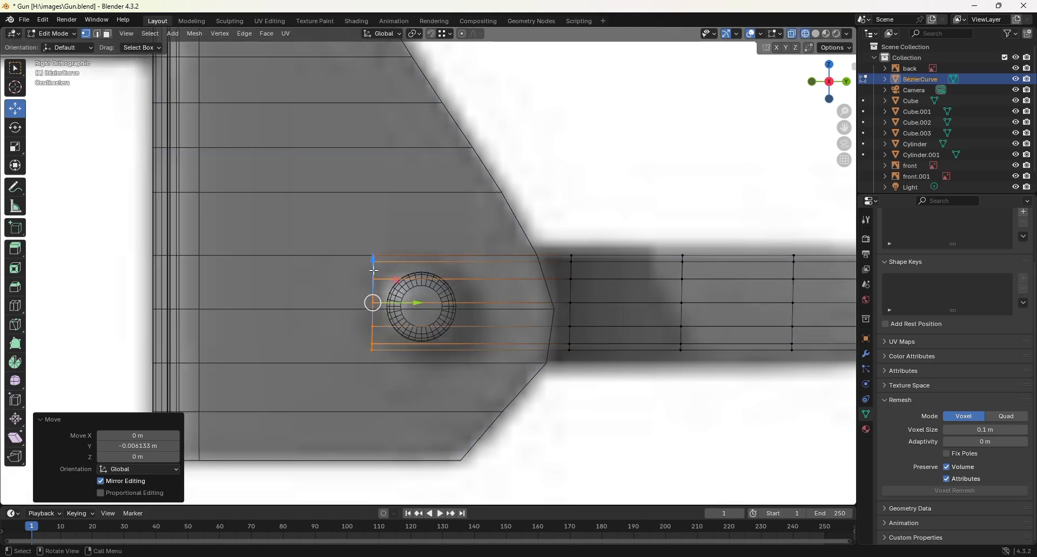
pyautogui.scroll(1, 392, 279)
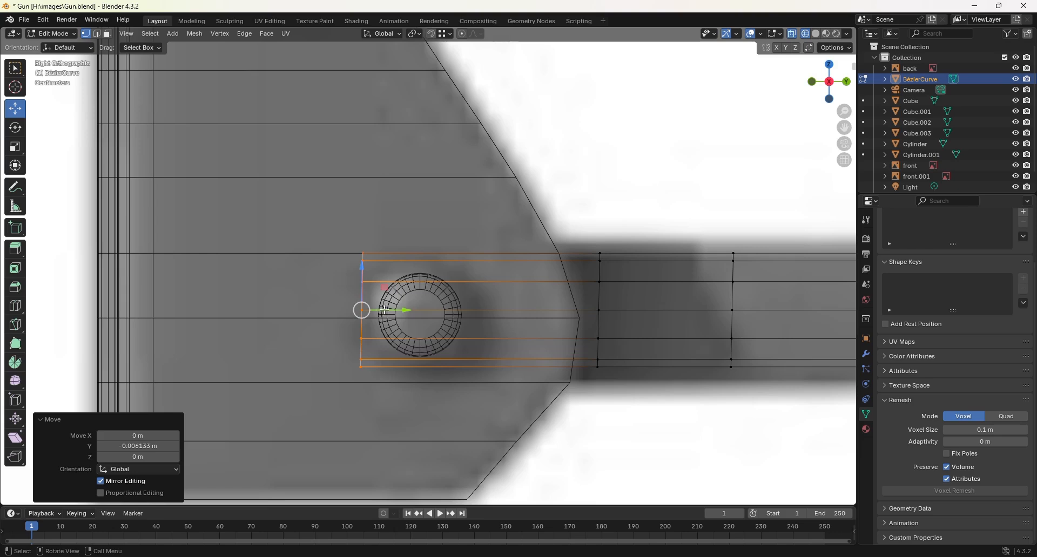
pyautogui.moveTo(349, 232); pyautogui.dragTo(373, 286)
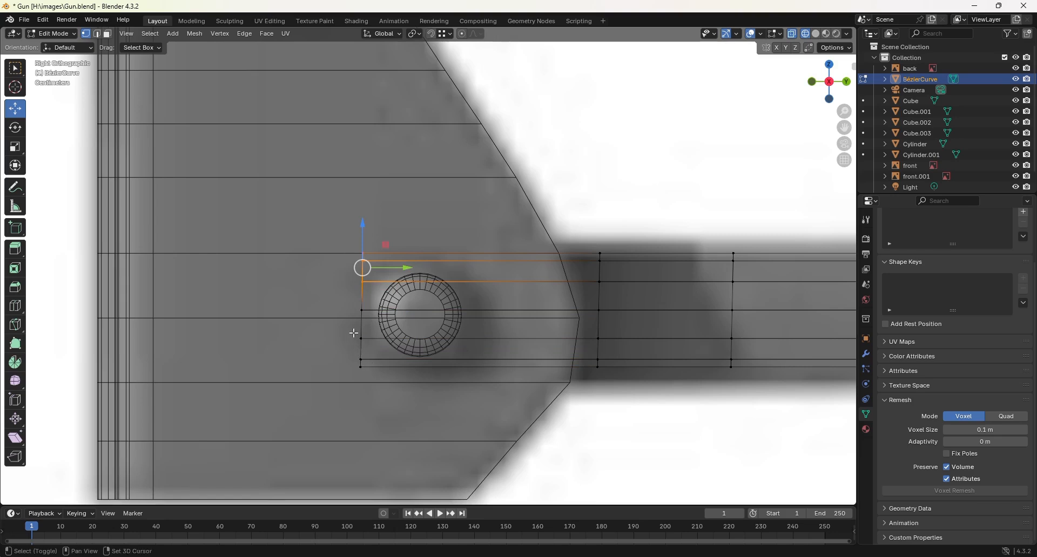
pyautogui.keyDown('shift'); pyautogui.moveTo(351, 332); pyautogui.dragTo(391, 372); pyautogui.keyUp('shift')
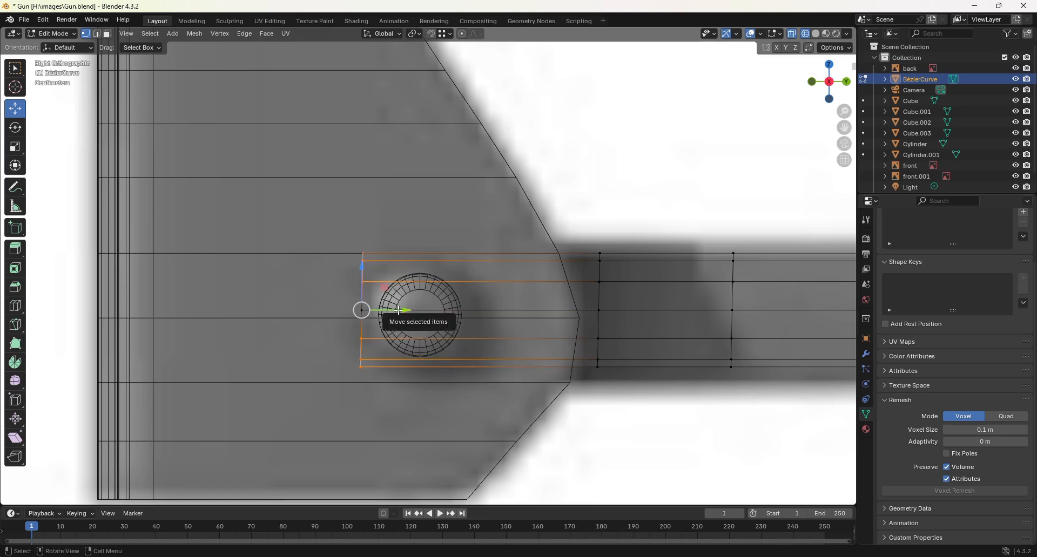
pyautogui.moveTo(402, 310); pyautogui.dragTo(409, 312)
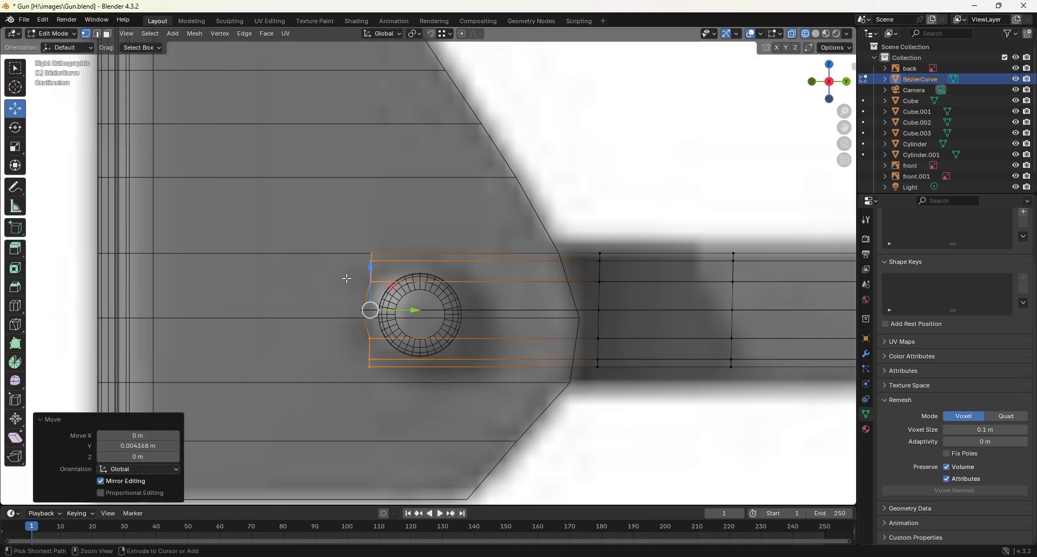
# - Round the arm end by shifting the outer vertex pairs along Y, moving the outermost pair about 0.0068 m further
pyautogui.hotkey('ctrl', 'z')
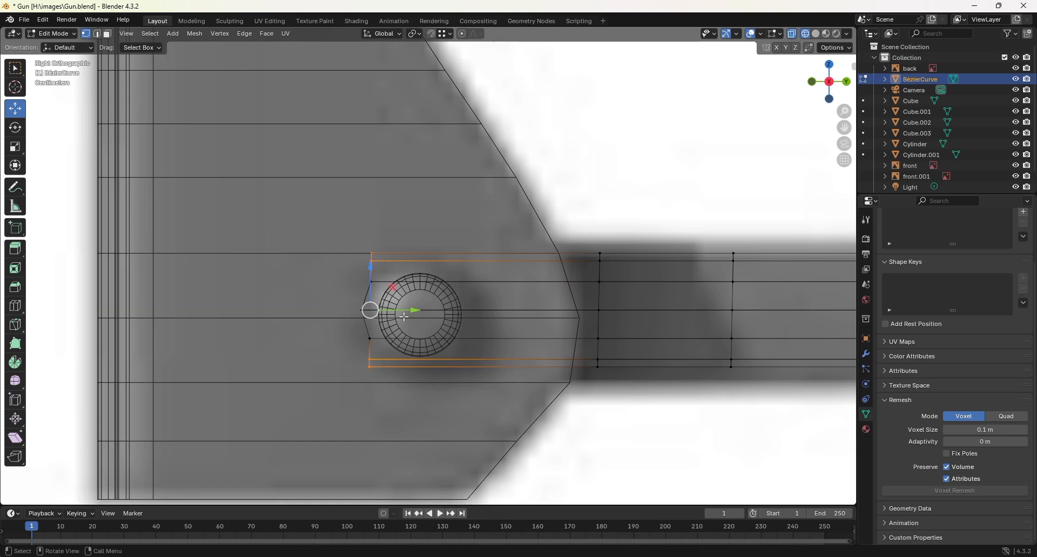
pyautogui.moveTo(406, 312); pyautogui.dragTo(417, 312)
pyautogui.keyDown('ctrl'); pyautogui.moveTo(369, 257); pyautogui.dragTo(389, 269); pyautogui.keyUp('ctrl')
pyautogui.keyDown('ctrl'); pyautogui.moveTo(369, 353); pyautogui.dragTo(387, 367); pyautogui.keyUp('ctrl')
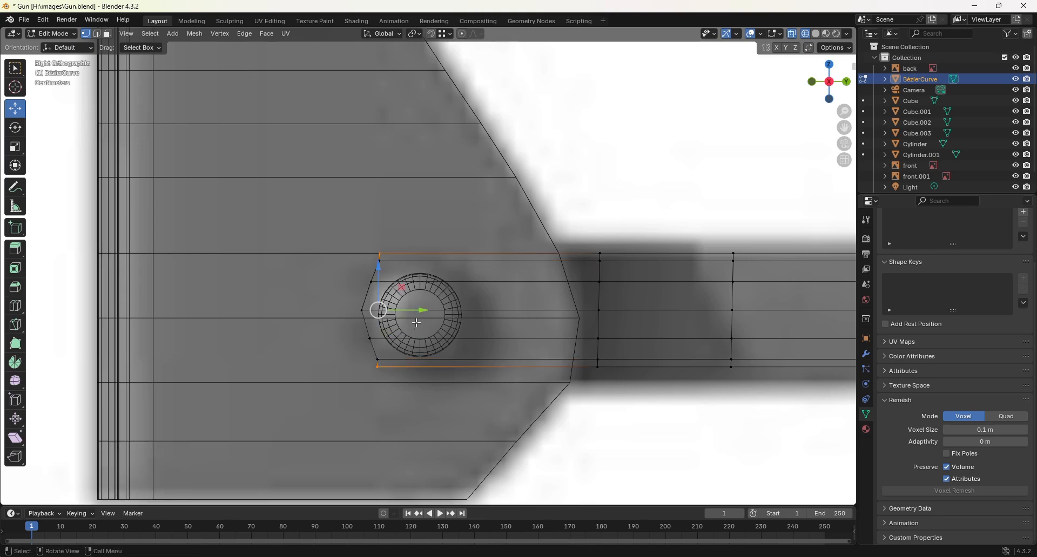
pyautogui.moveTo(422, 310); pyautogui.dragTo(438, 313)
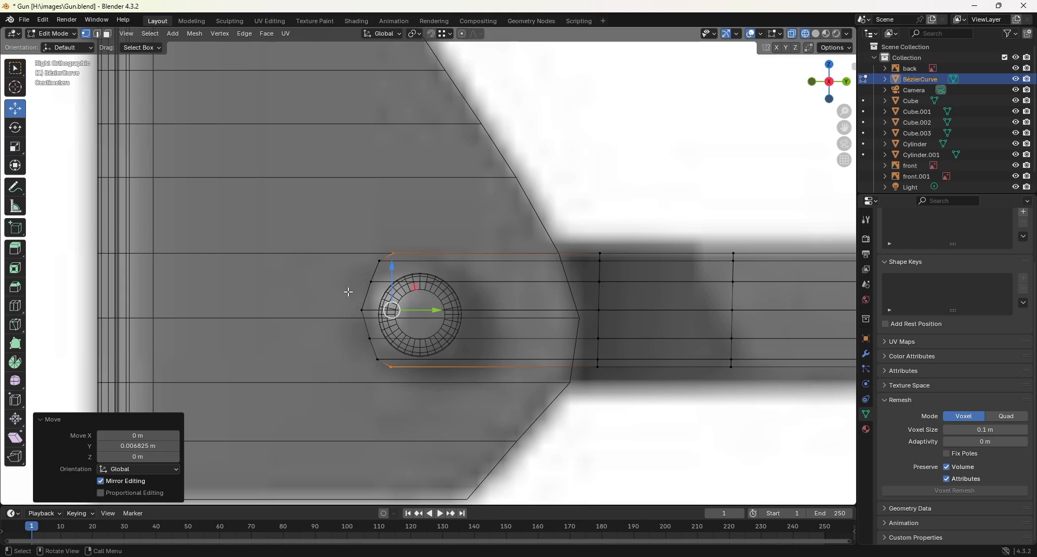
# - Smooth the rounded end by moving its middle vertex about 0.0022 m along Y and nudging the second-outermost pair along Y
pyautogui.click(362, 311)
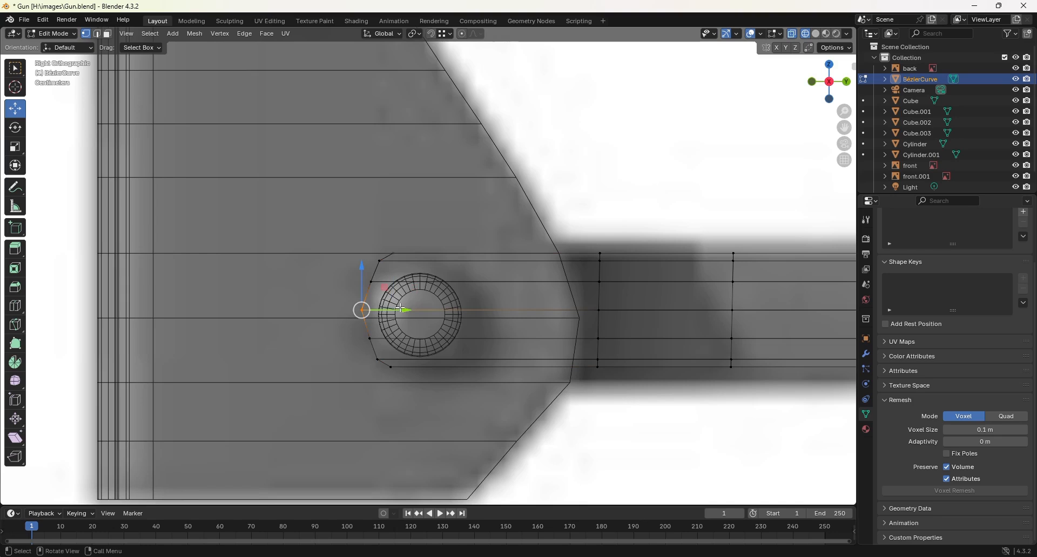
pyautogui.moveTo(400, 309); pyautogui.dragTo(405, 308)
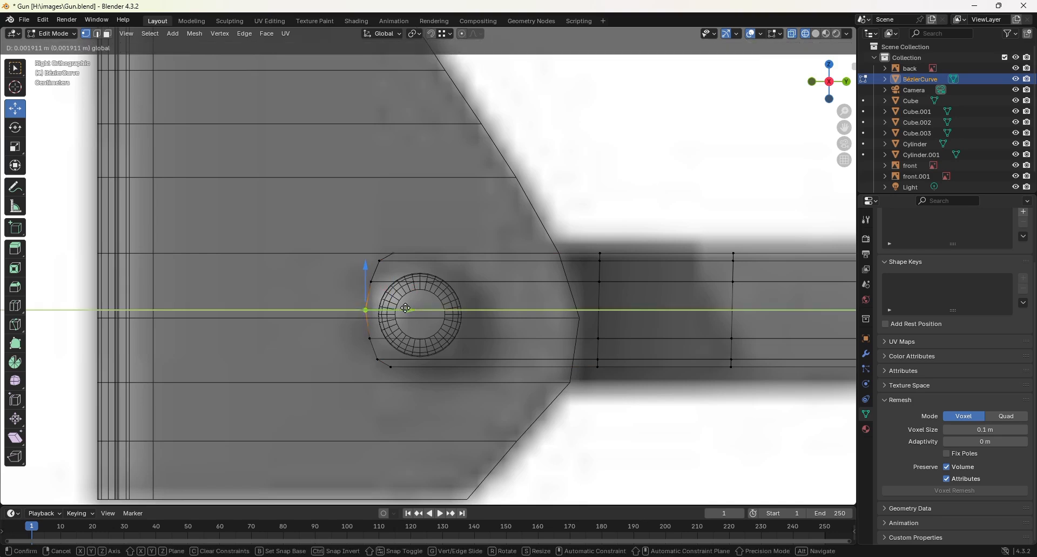
pyautogui.moveTo(405, 309); pyautogui.dragTo(406, 309)
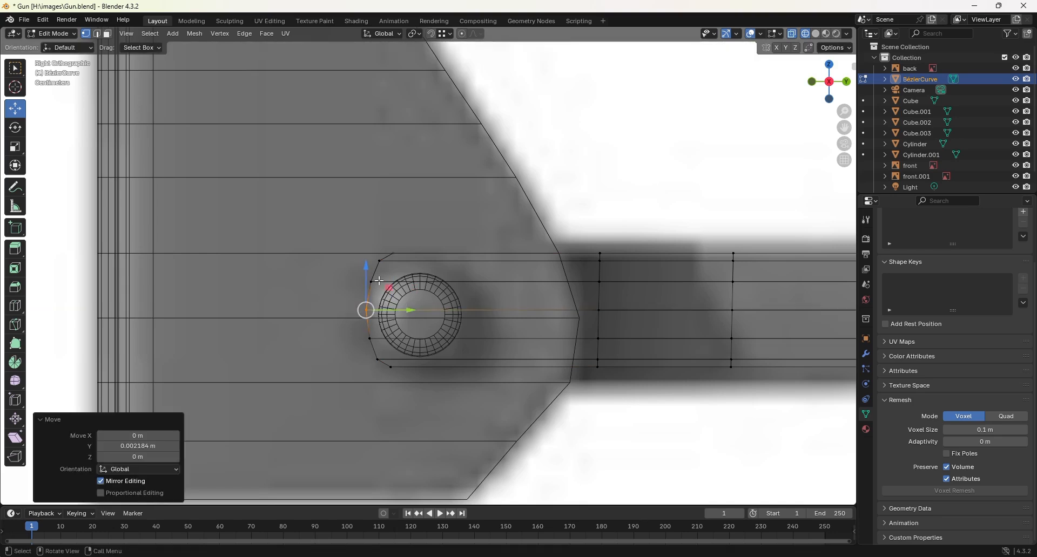
pyautogui.click(379, 260)
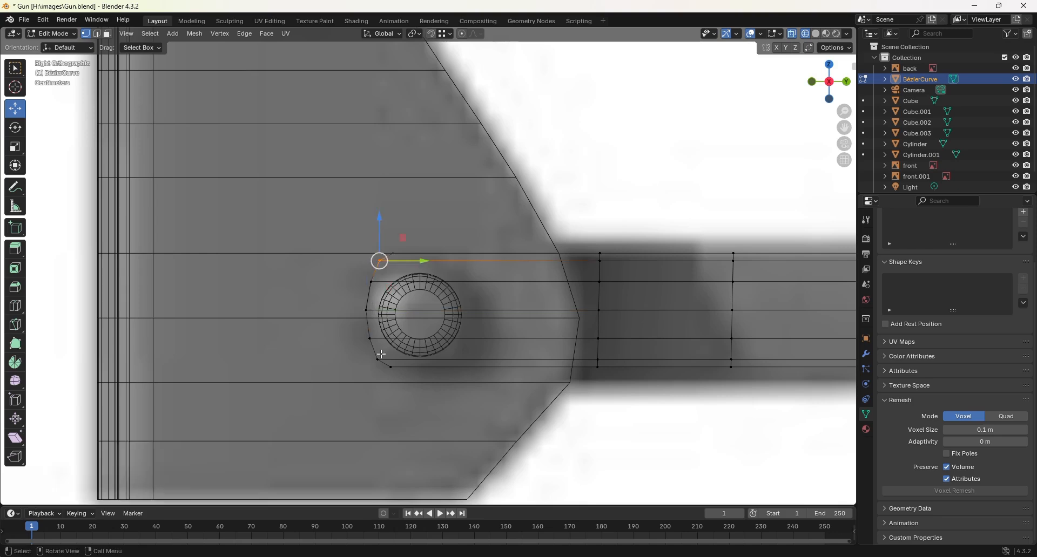
pyautogui.keyDown('shift'); pyautogui.click(377, 359); pyautogui.keyUp('shift')
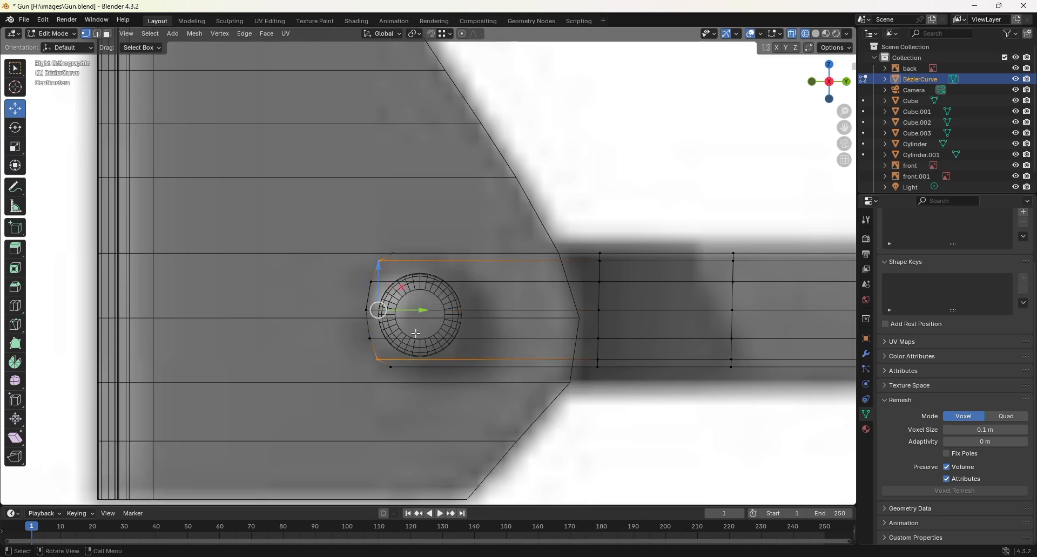
pyautogui.moveTo(424, 311); pyautogui.dragTo(426, 311)
pyautogui.click(335, 303)
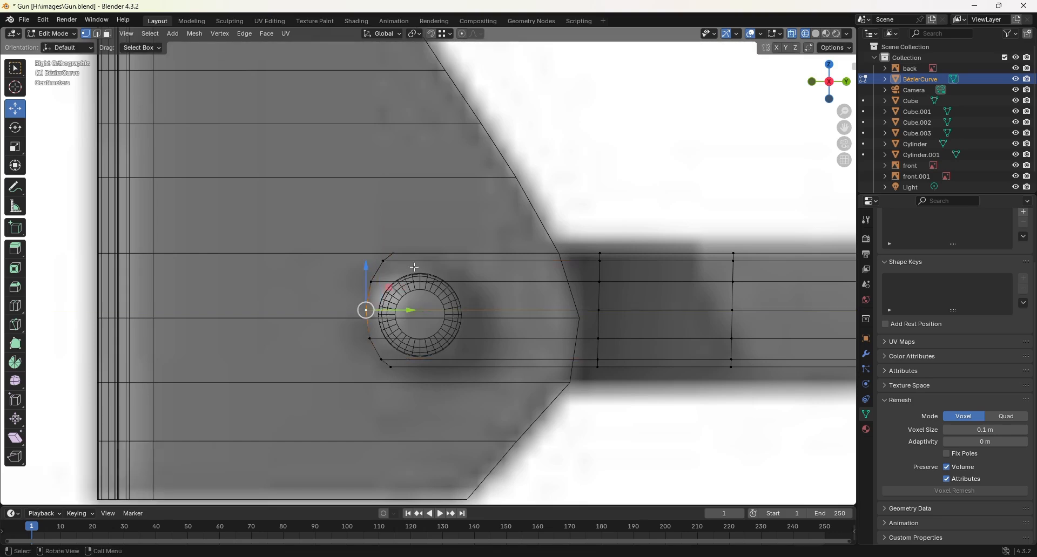
# - Isolate the stock mesh in local view with solid shading and bring its open rounded end into view
pyautogui.scroll(-3, 375, 283)
pyautogui.moveTo(375, 284); pyautogui.dragTo(485, 330, button='middle')
pyautogui.hotkey('shift', 'z')
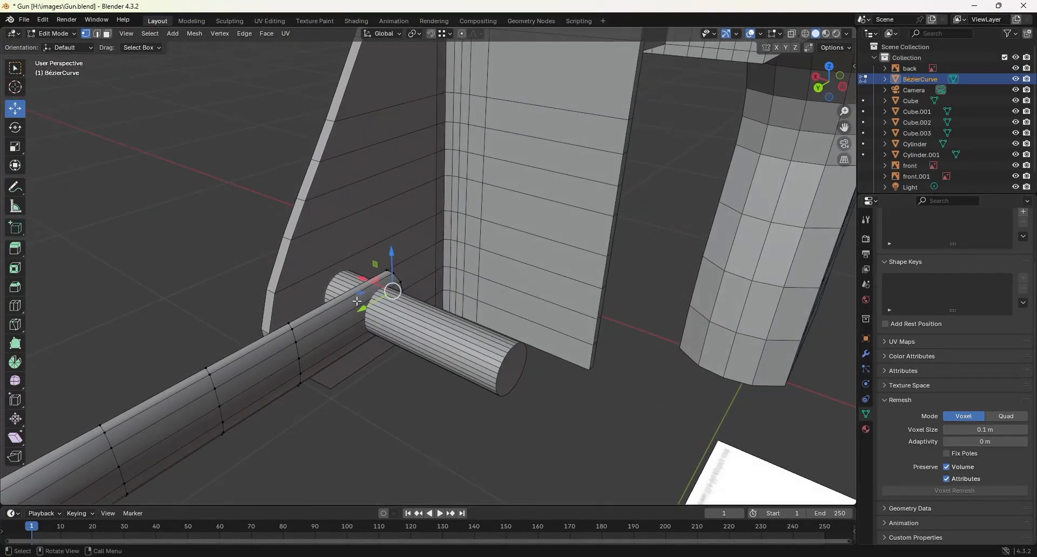
pyautogui.moveTo(447, 300); pyautogui.dragTo(341, 294, button='middle')
pyautogui.scroll(2, 385, 278)
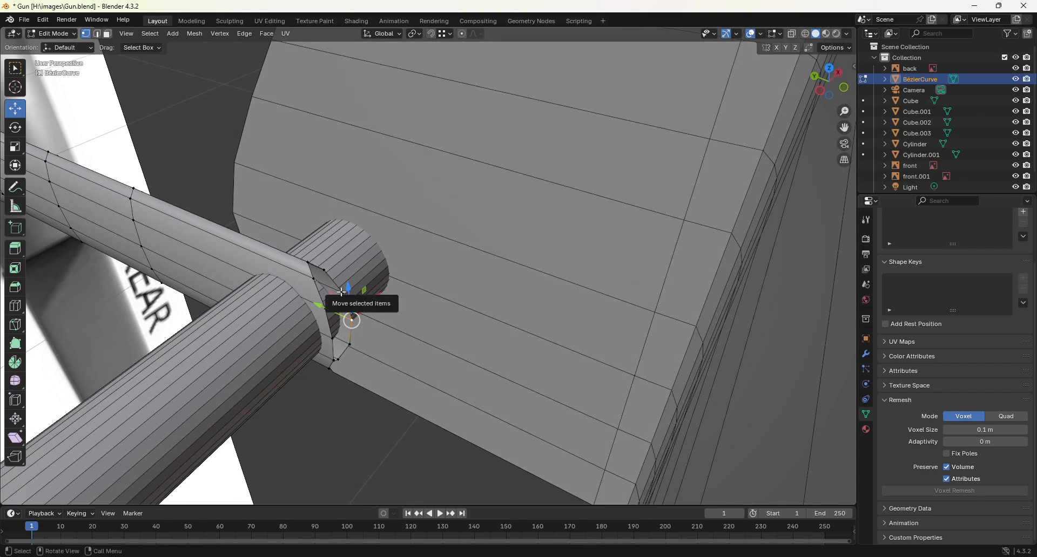
pyautogui.press('KP_Divide')
pyautogui.moveTo(345, 292); pyautogui.dragTo(471, 308, button='middle')
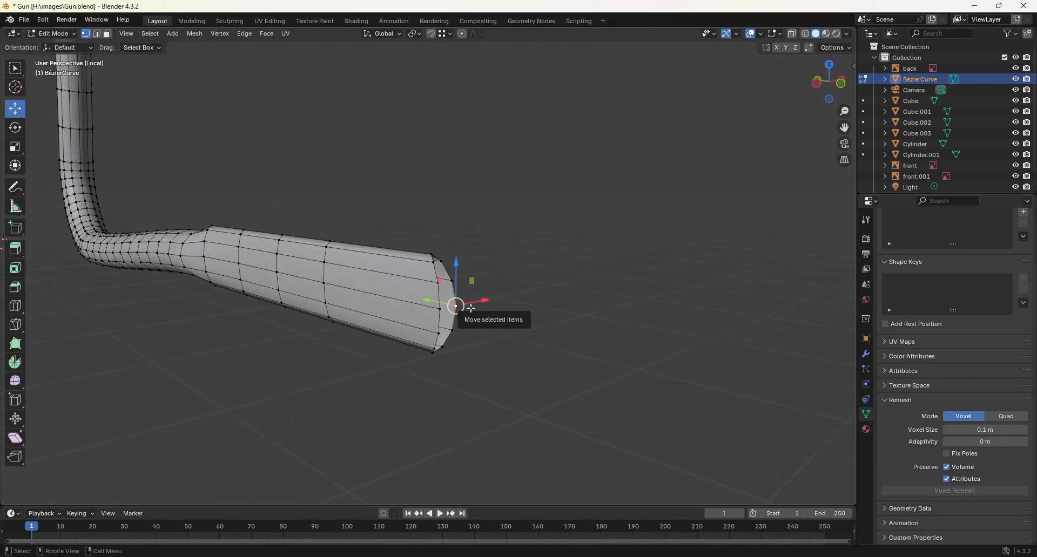
# - Select the two opposite vertical edge chains along the stock's open rounded end and bridge them with Bridge Edge Loops
pyautogui.click(97, 33)
pyautogui.click(435, 271)
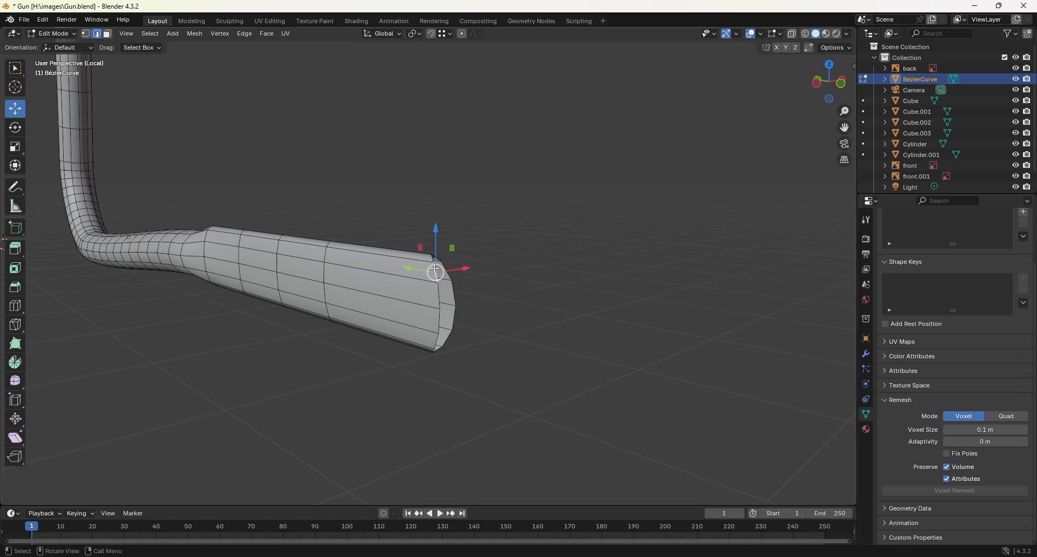
pyautogui.moveTo(435, 272); pyautogui.dragTo(482, 276, button='middle')
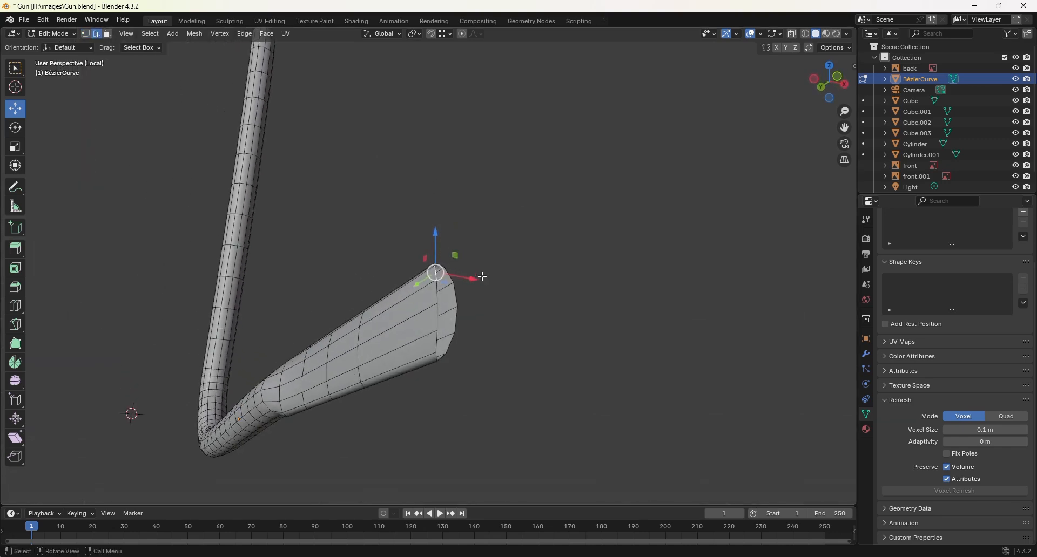
pyautogui.keyDown('ctrl'); pyautogui.click(436, 342); pyautogui.keyUp('ctrl')
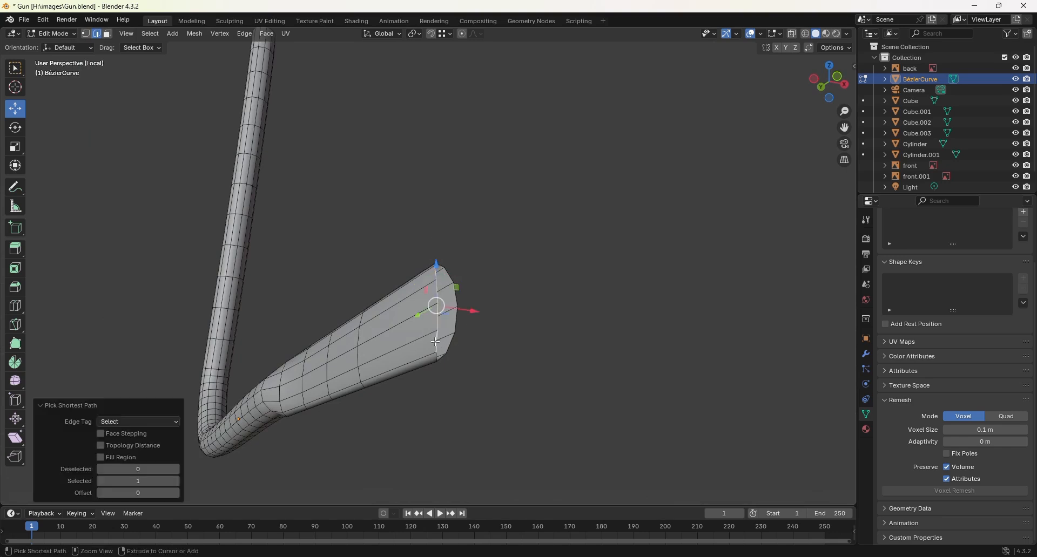
pyautogui.keyDown('shift'); pyautogui.click(451, 276); pyautogui.keyUp('shift')
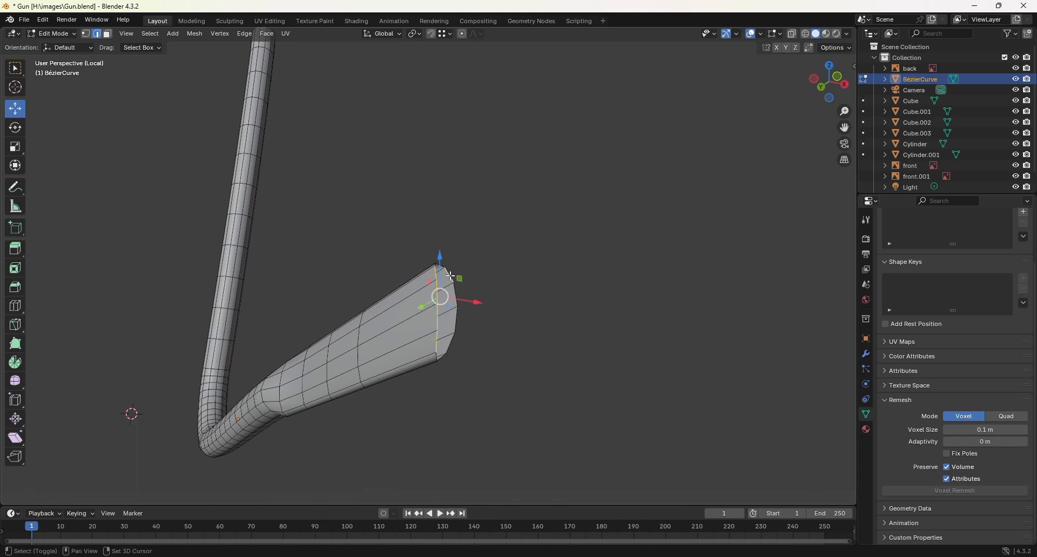
pyautogui.keyDown('ctrl'); pyautogui.click(453, 343); pyautogui.keyUp('ctrl')
pyautogui.moveTo(513, 267); pyautogui.dragTo(510, 319, button='middle')
pyautogui.click(246, 34)
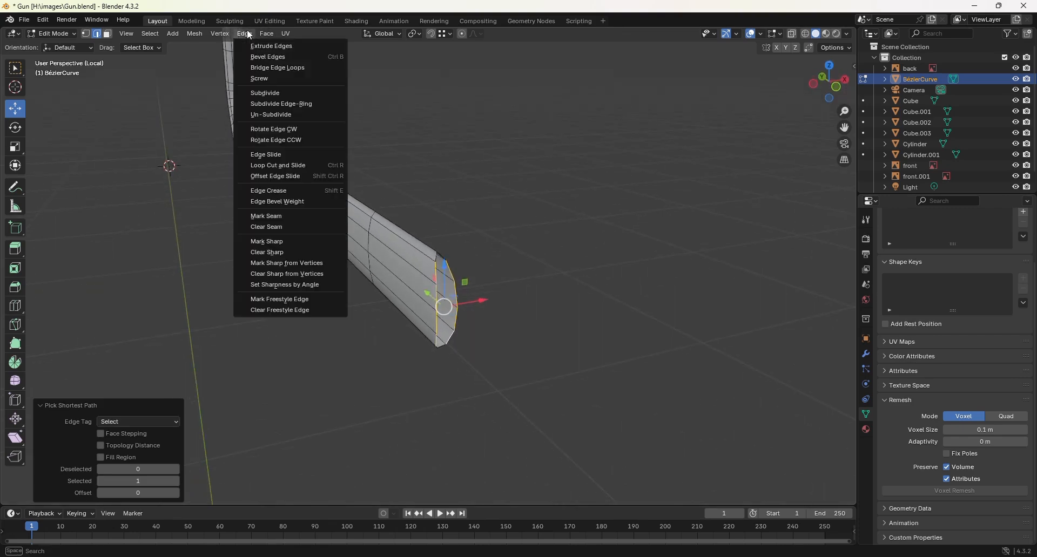
pyautogui.click(257, 68)
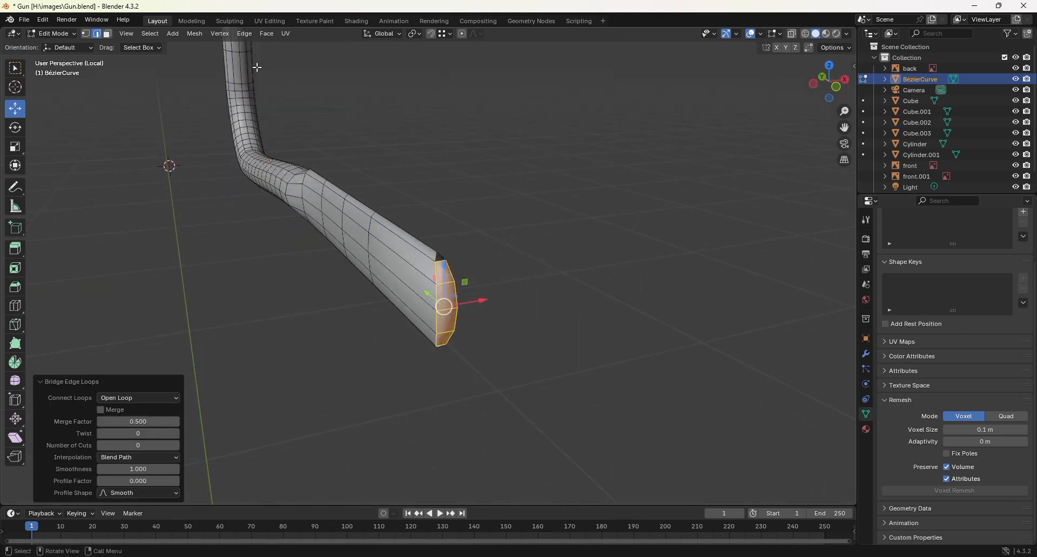
# - Extrude the short edges beside the upper and lower corner gaps about 0.0011 m along X and -0.0005 m along Y
pyautogui.moveTo(257, 67); pyautogui.dragTo(459, 264, button='middle')
pyautogui.scroll(4, 460, 267)
pyautogui.moveTo(565, 294); pyautogui.dragTo(416, 247, button='middle')
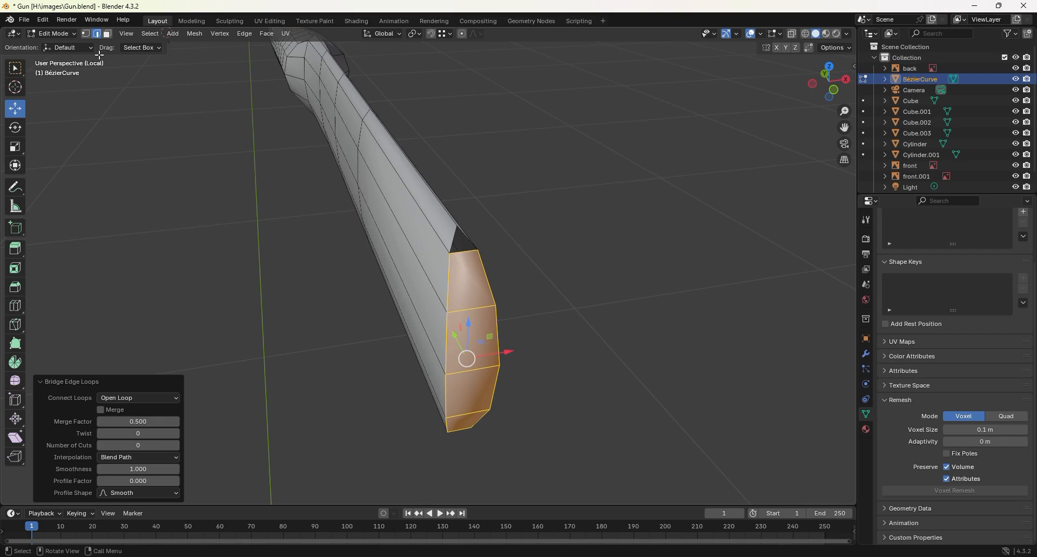
pyautogui.click(464, 245)
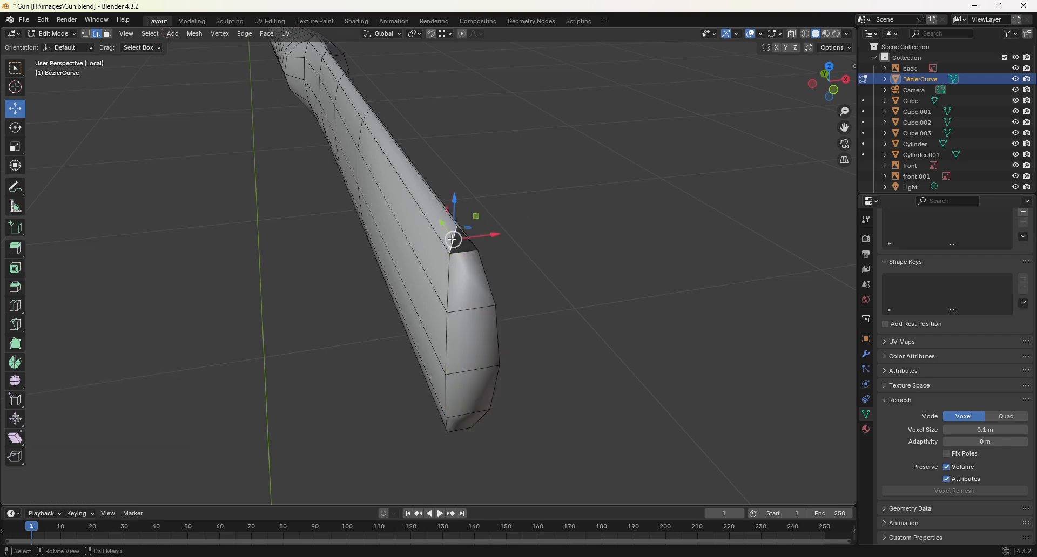
pyautogui.moveTo(464, 245); pyautogui.dragTo(549, 306, button='middle')
pyautogui.moveTo(537, 341); pyautogui.dragTo(543, 291, button='middle')
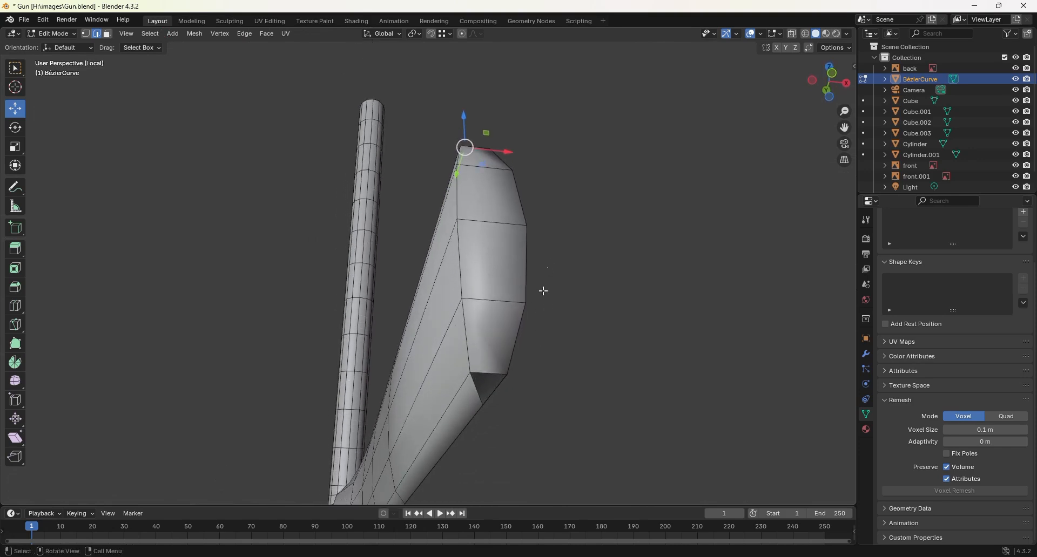
pyautogui.keyDown('shift'); pyautogui.click(475, 386); pyautogui.keyUp('shift')
pyautogui.moveTo(476, 386); pyautogui.dragTo(564, 406, button='middle')
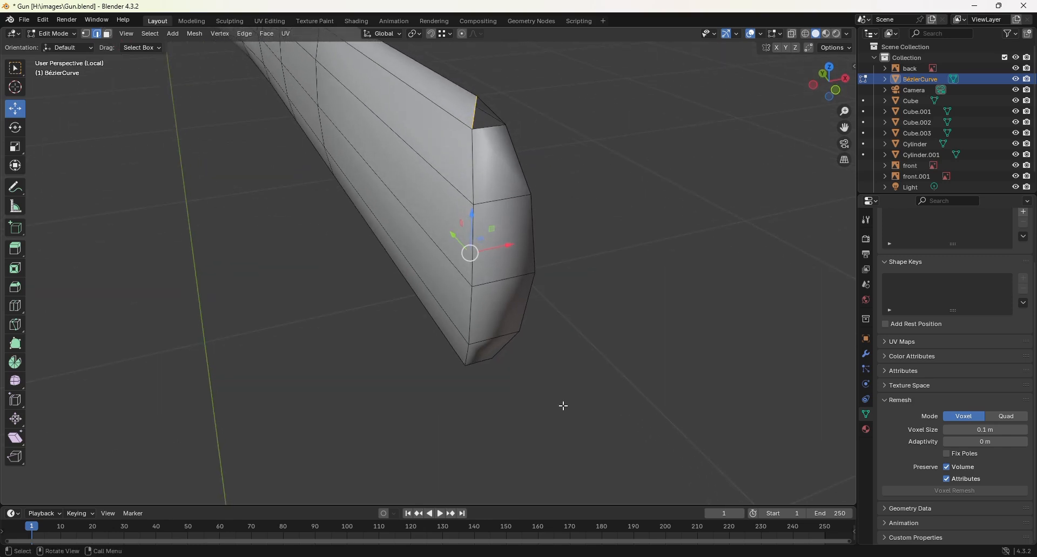
pyautogui.press('g')
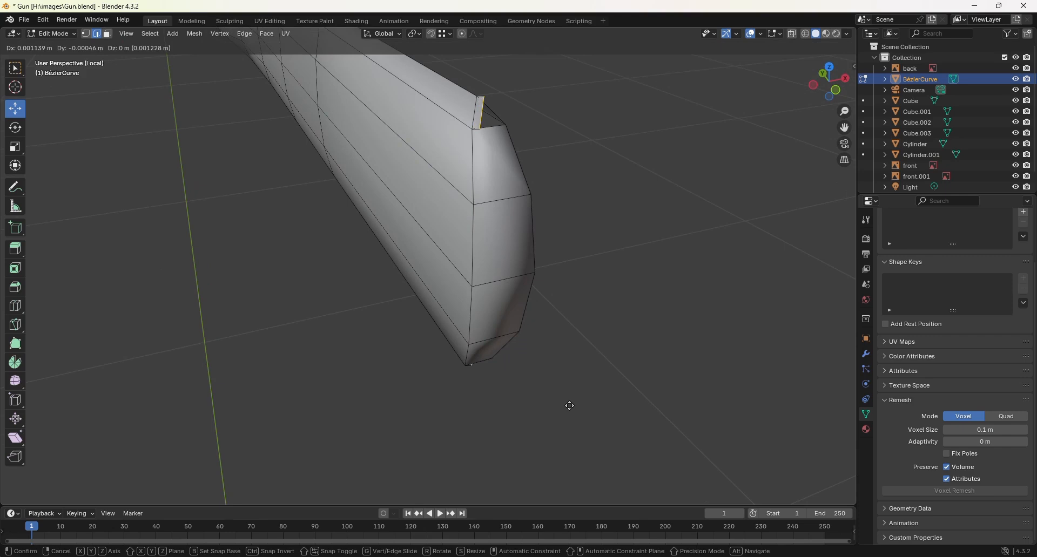
pyautogui.click(570, 406)
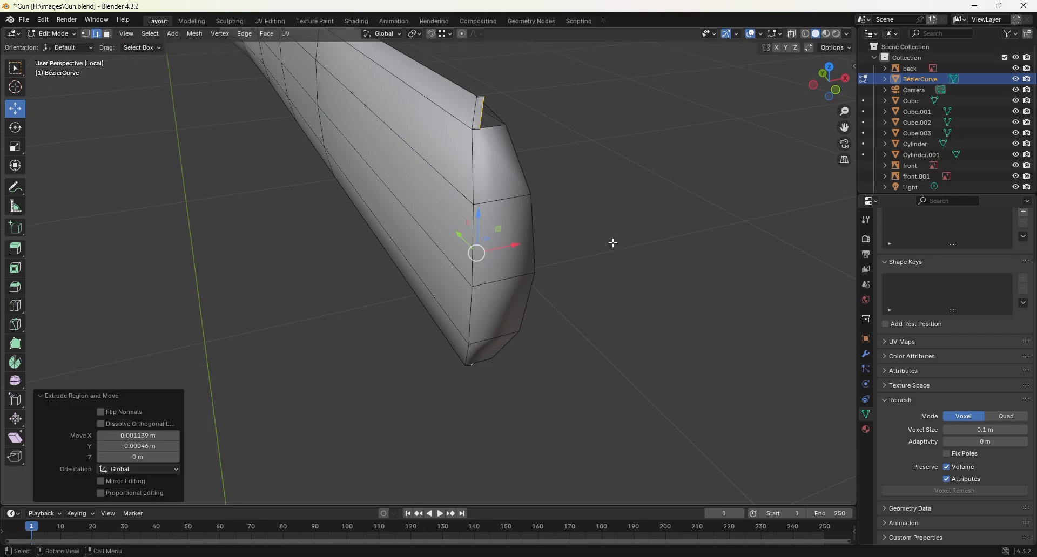
# - Close the upper corner gap by merging the extruded edge's vertices into the neighbouring rim vertices, using At Last for the cap corner
pyautogui.click(86, 34)
pyautogui.moveTo(594, 171); pyautogui.dragTo(549, 236, button='middle')
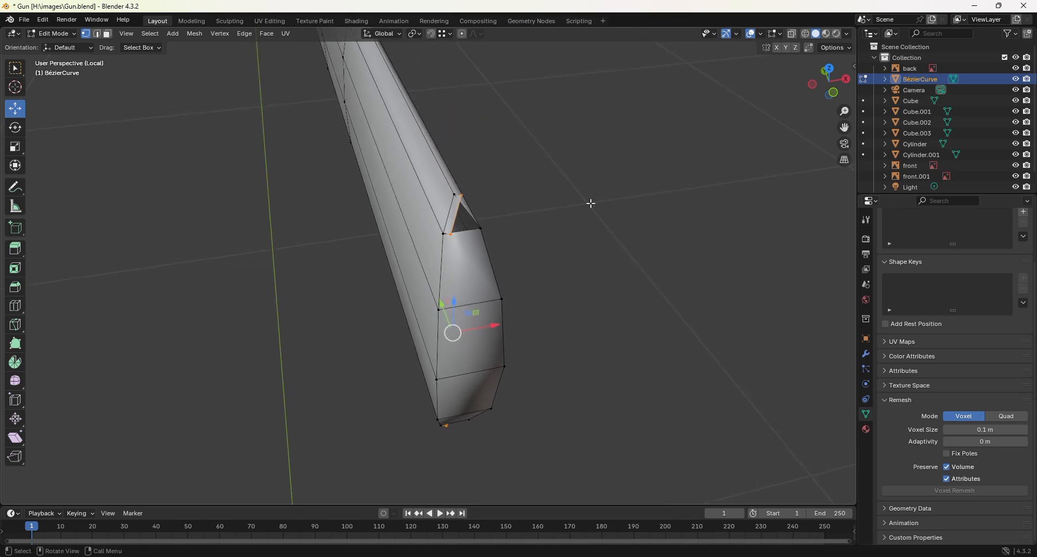
pyautogui.click(456, 195)
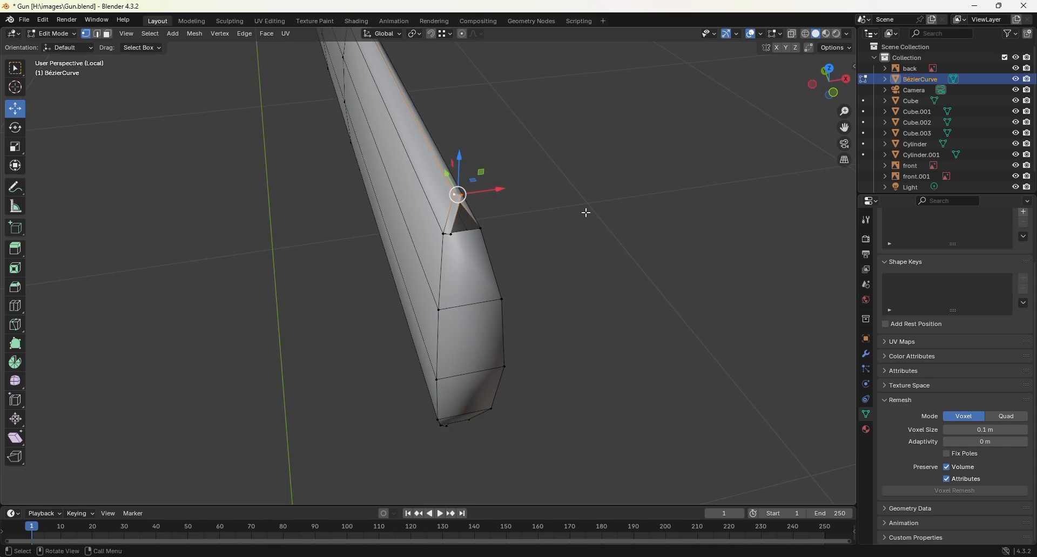
pyautogui.press('m')
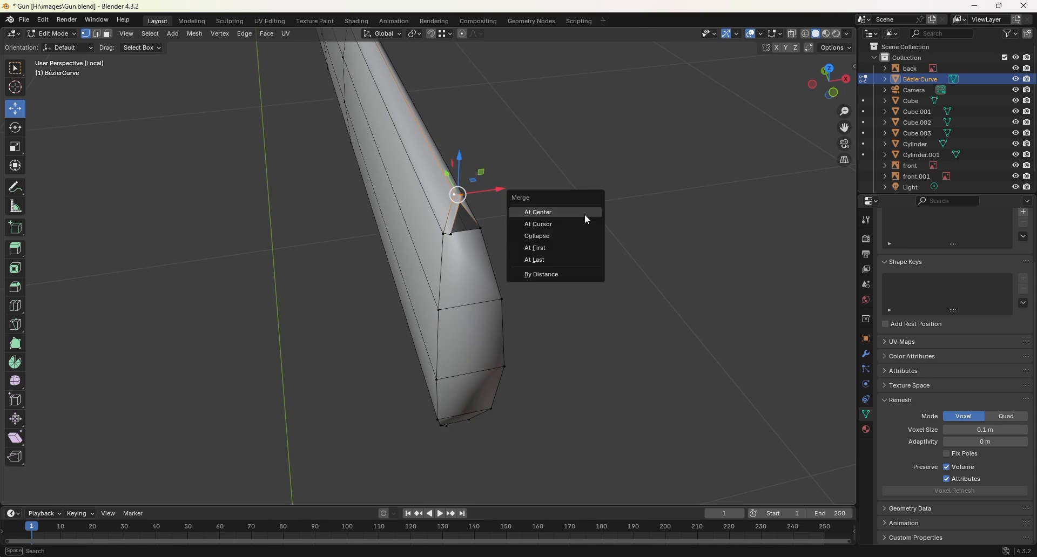
pyautogui.click(570, 256)
pyautogui.click(451, 235)
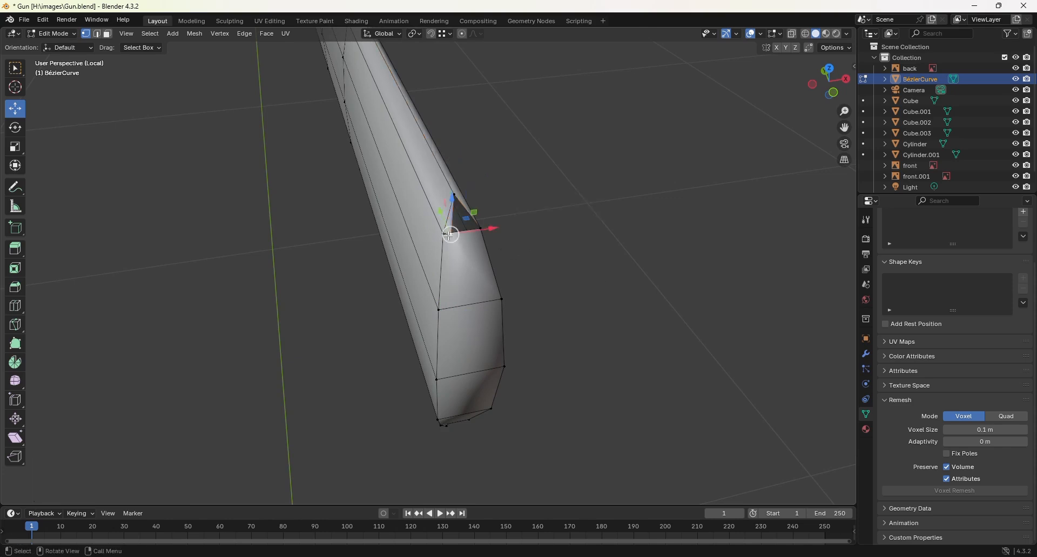
pyautogui.keyDown('shift'); pyautogui.click(480, 229); pyautogui.keyUp('shift')
pyautogui.press('m')
pyautogui.click(577, 245)
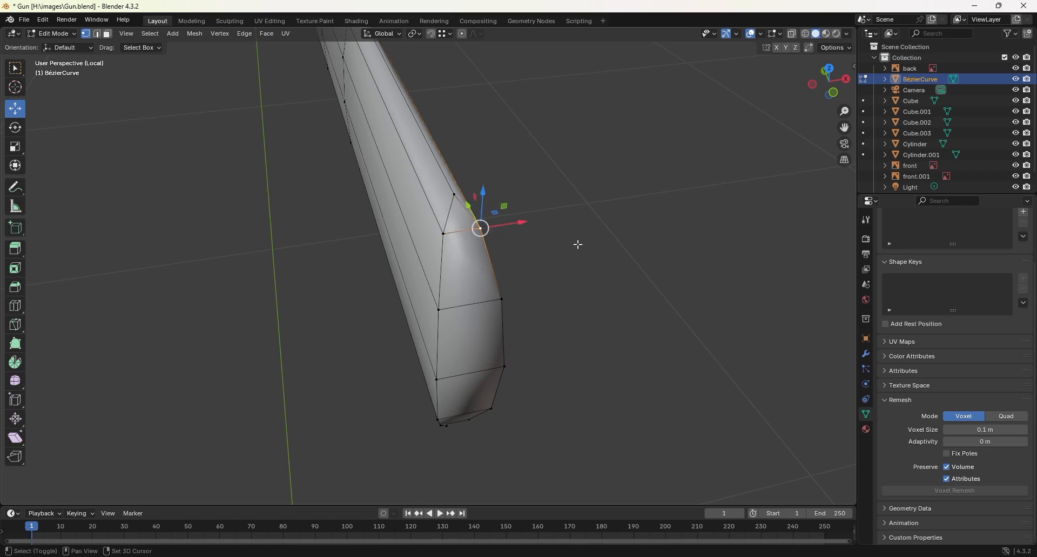
# - Close the lower corner gap by merging the extruded edge's two vertices into the adjacent rim vertices
pyautogui.moveTo(576, 245); pyautogui.dragTo(544, 268, button='middle')
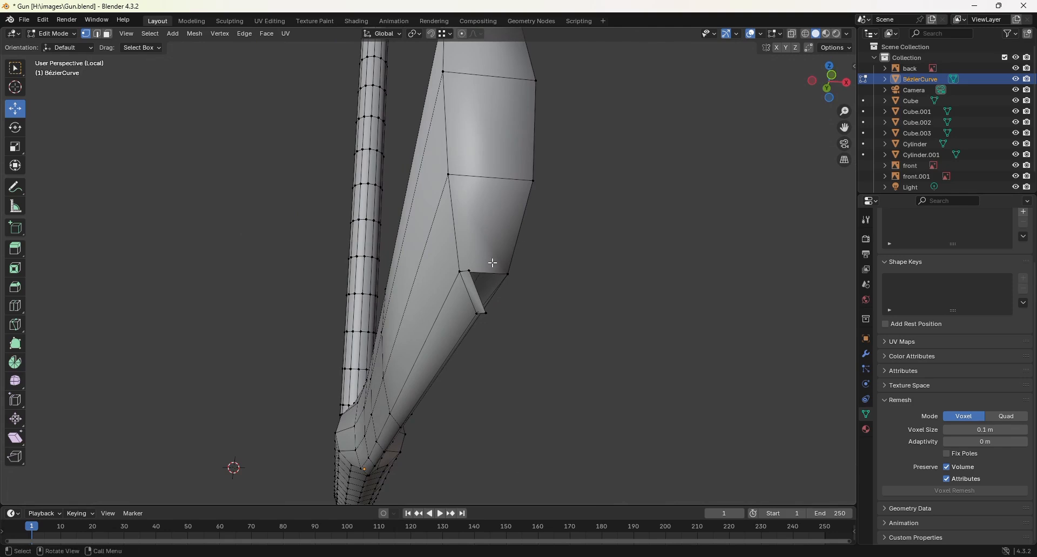
pyautogui.click(472, 273)
pyautogui.keyDown('shift'); pyautogui.click(511, 275); pyautogui.keyUp('shift')
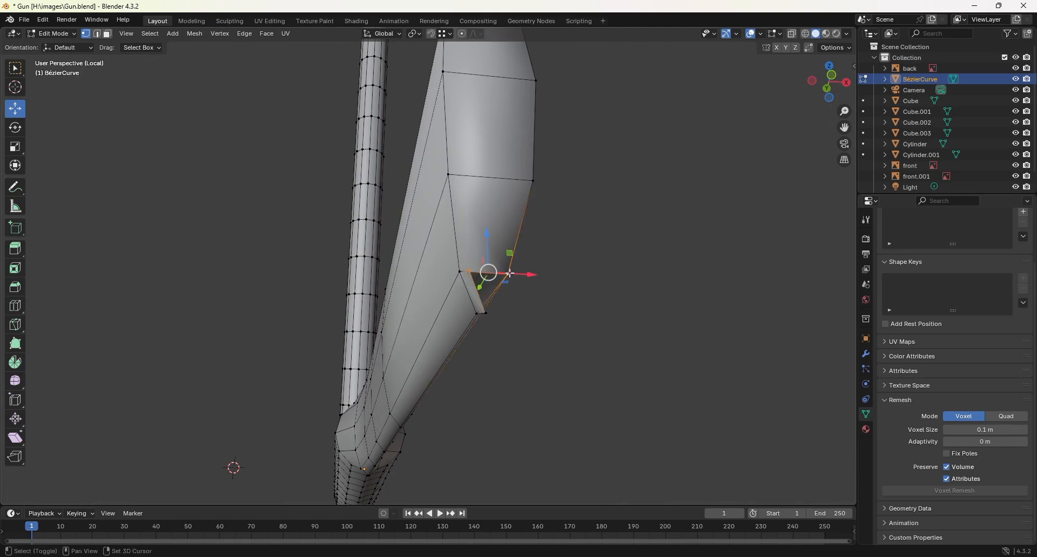
pyautogui.hotkey('shift', 'r')
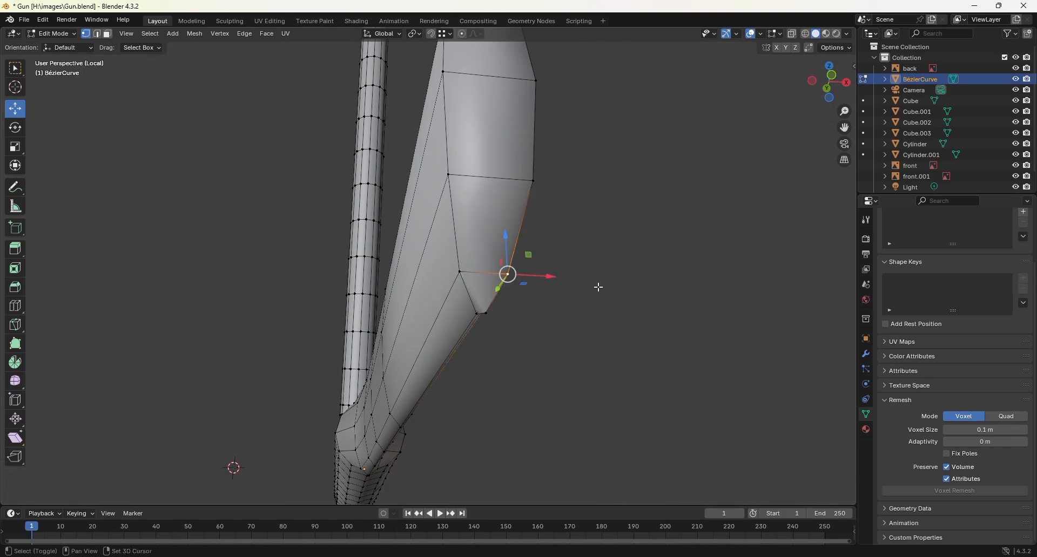
pyautogui.click(488, 314)
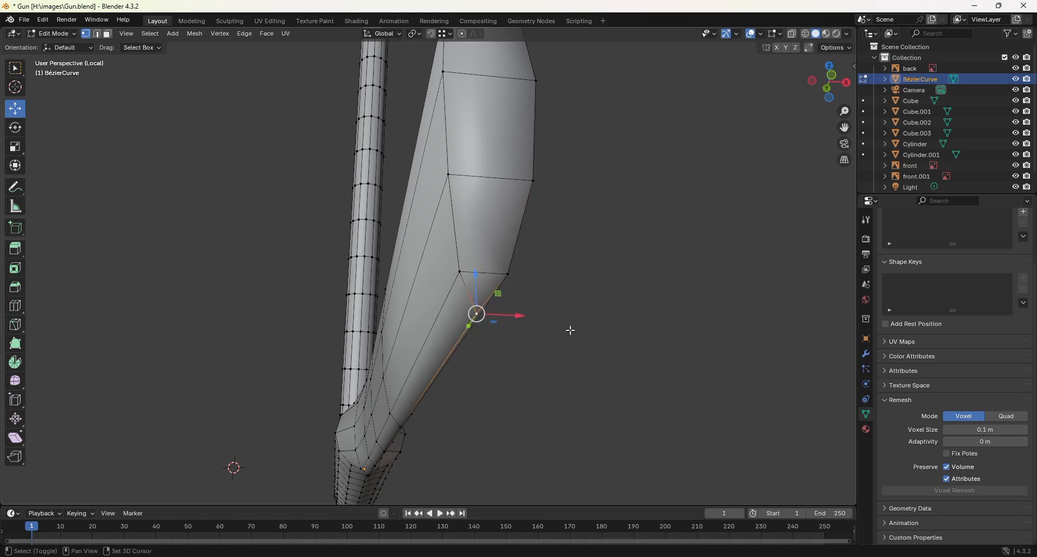
# - Add one centred vertical loop cut along the narrow cap of the rounded end
pyautogui.moveTo(571, 330); pyautogui.dragTo(548, 311, button='middle')
pyautogui.scroll(2, 468, 197)
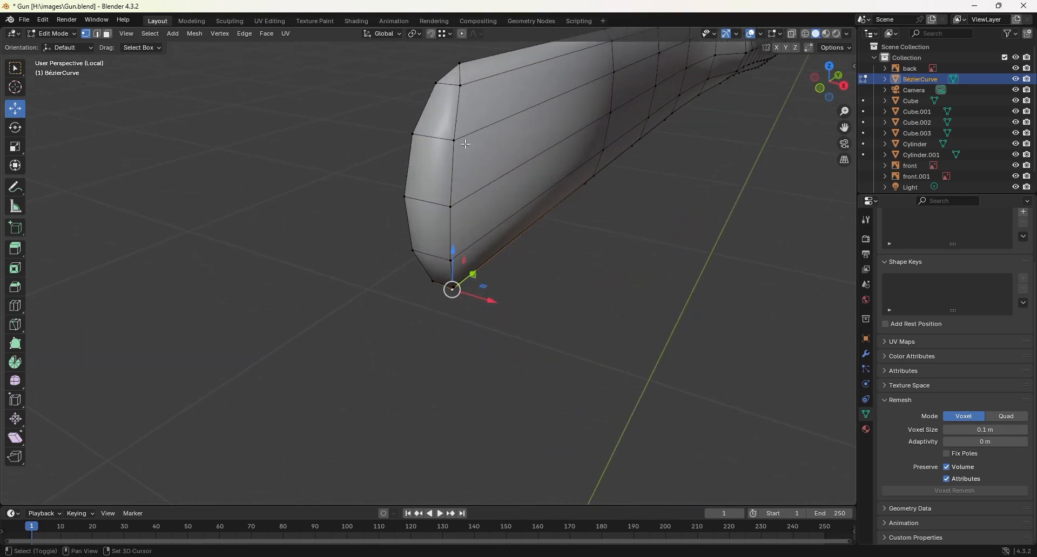
pyautogui.keyDown('shift'); pyautogui.moveTo(458, 158); pyautogui.dragTo(430, 231, button='middle'); pyautogui.keyUp('shift')
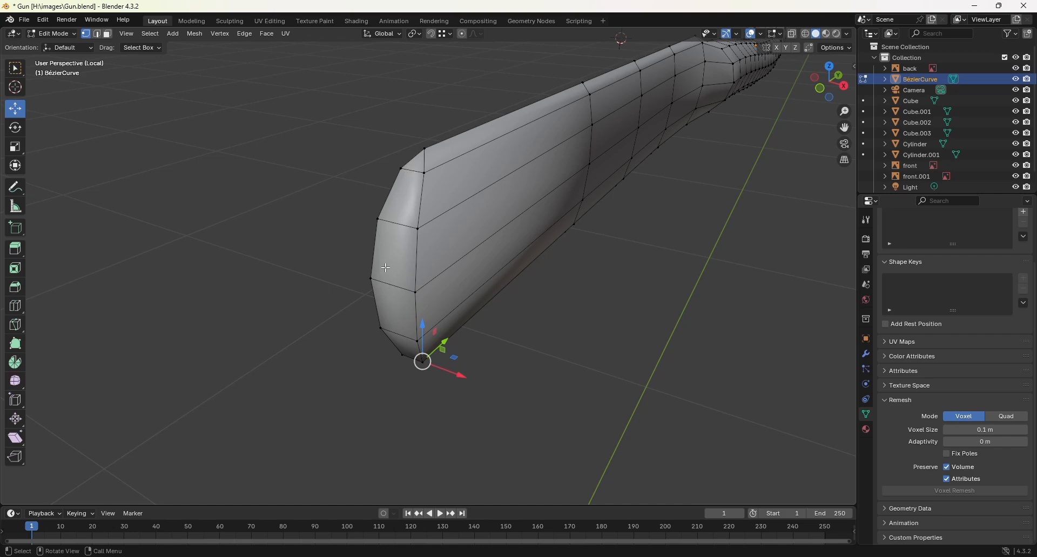
pyautogui.moveTo(386, 267); pyautogui.dragTo(417, 211, button='middle')
pyautogui.hotkey('ctrl', 'r')
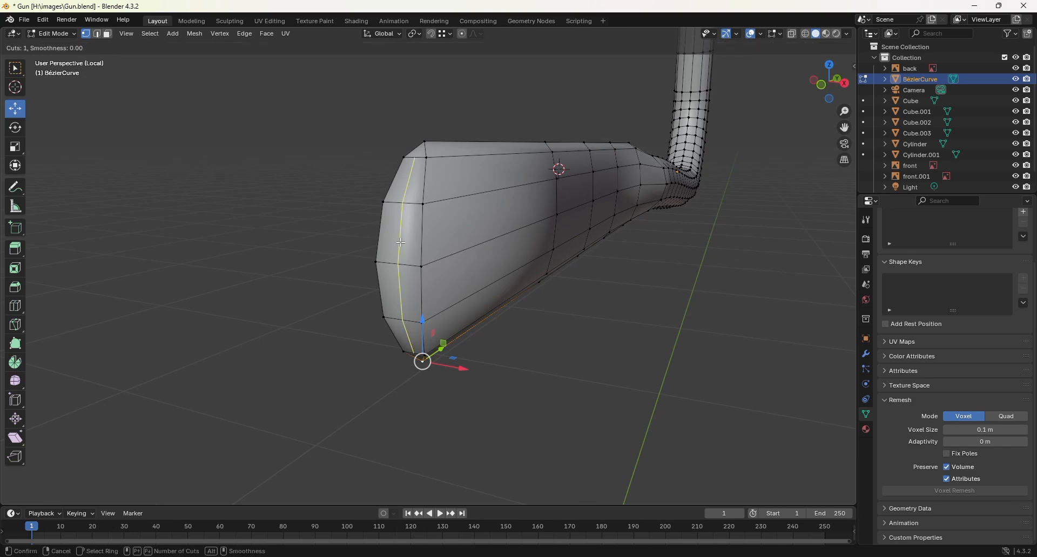
pyautogui.click(400, 243)
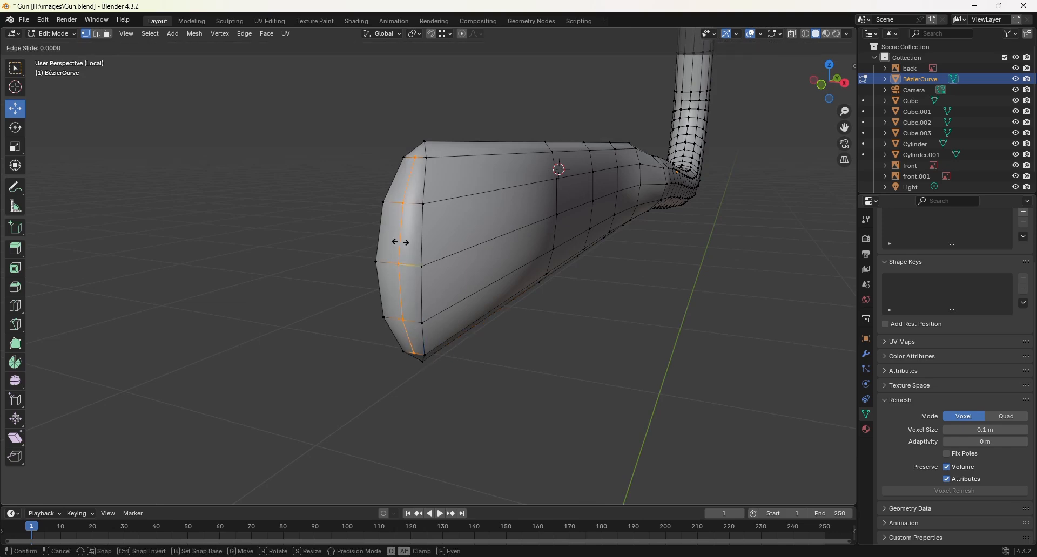
pyautogui.rightClick(400, 242)
# - Bulge the cap outward by moving the new loop about -0.00067 m along Y and a further -0.00039 m
pyautogui.moveTo(400, 242); pyautogui.dragTo(420, 274, button='middle')
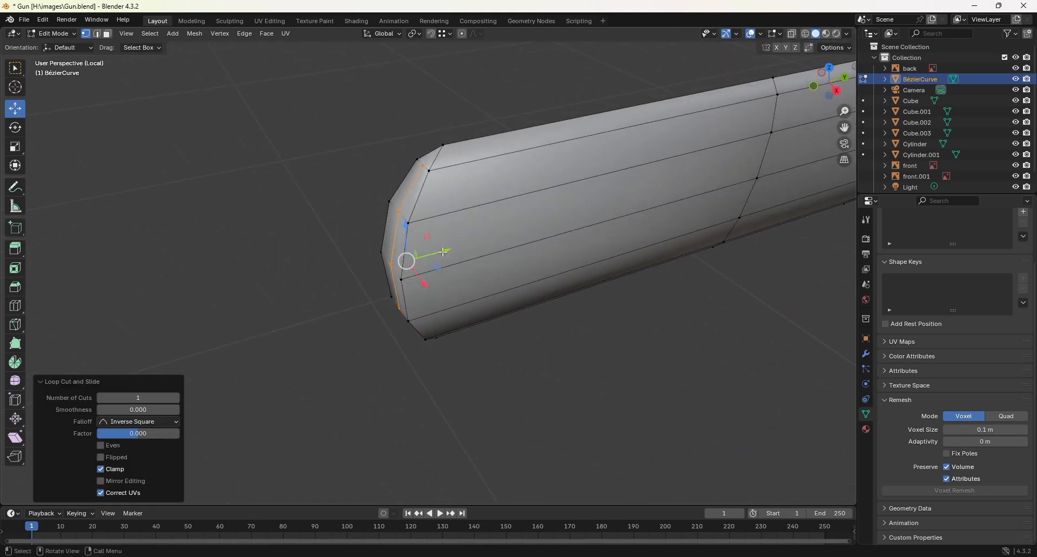
pyautogui.moveTo(451, 253); pyautogui.dragTo(443, 253, button='middle')
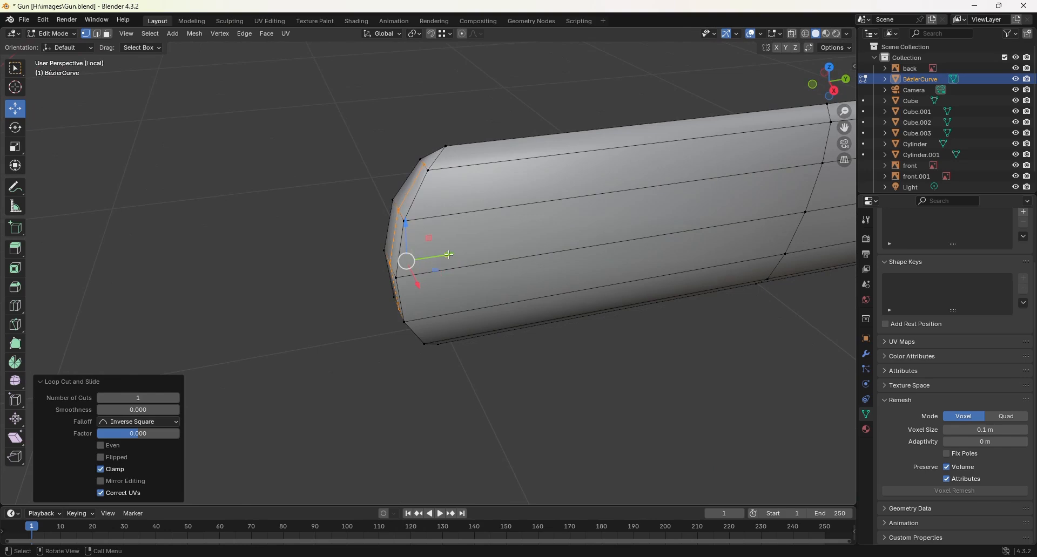
pyautogui.moveTo(449, 255); pyautogui.dragTo(451, 255)
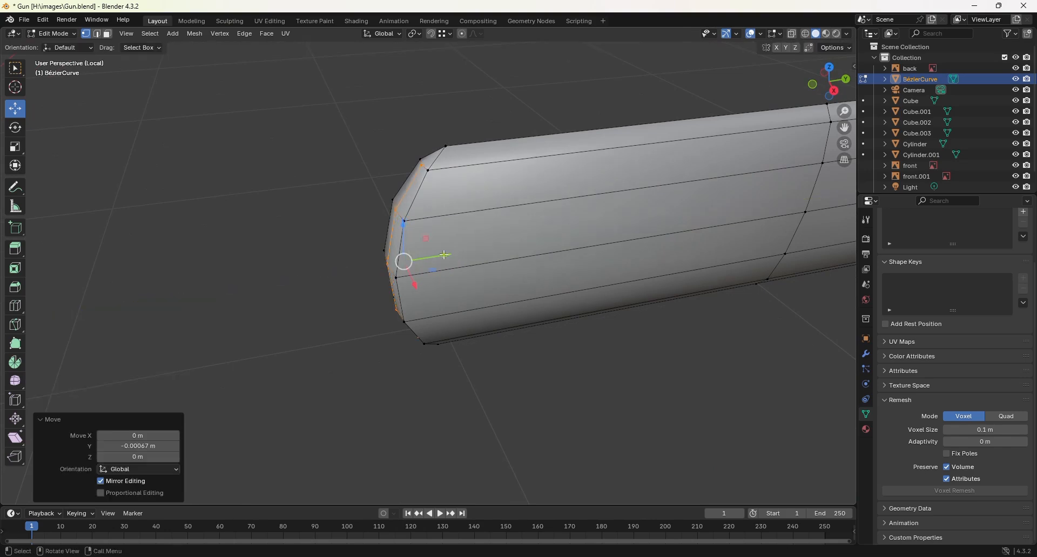
pyautogui.moveTo(450, 255); pyautogui.dragTo(620, 240, button='middle')
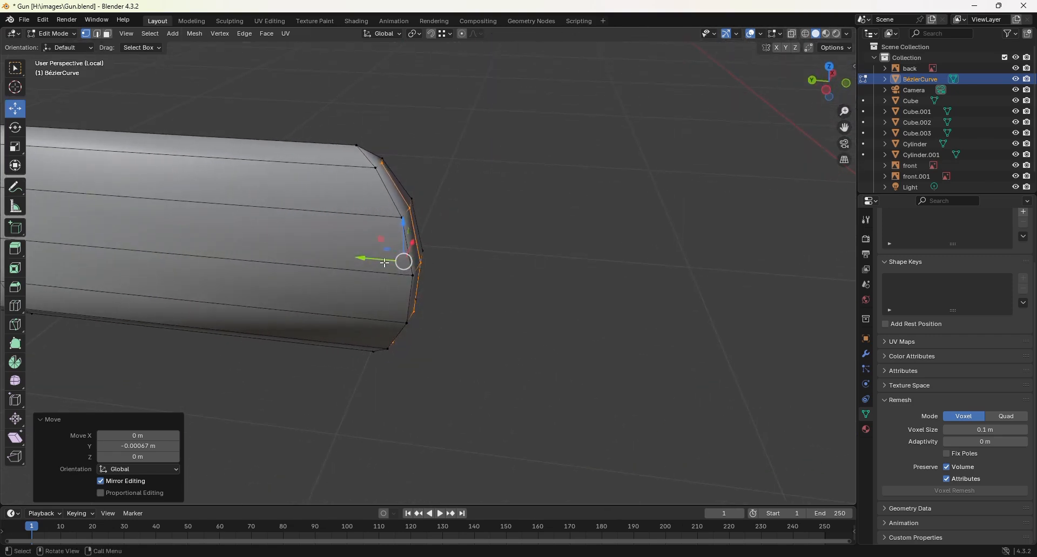
pyautogui.moveTo(378, 258); pyautogui.dragTo(378, 258)
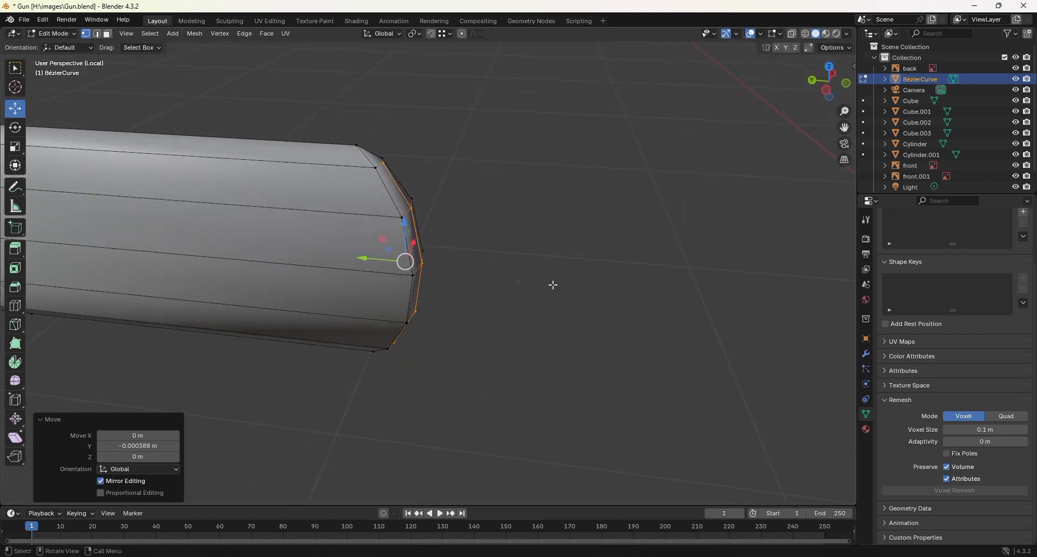
# - Select the edge loop around the open upper rim of the vertical tube
pyautogui.moveTo(551, 284); pyautogui.dragTo(357, 256, button='middle')
pyautogui.moveTo(363, 225); pyautogui.dragTo(537, 205, button='middle')
pyautogui.press('Tab')
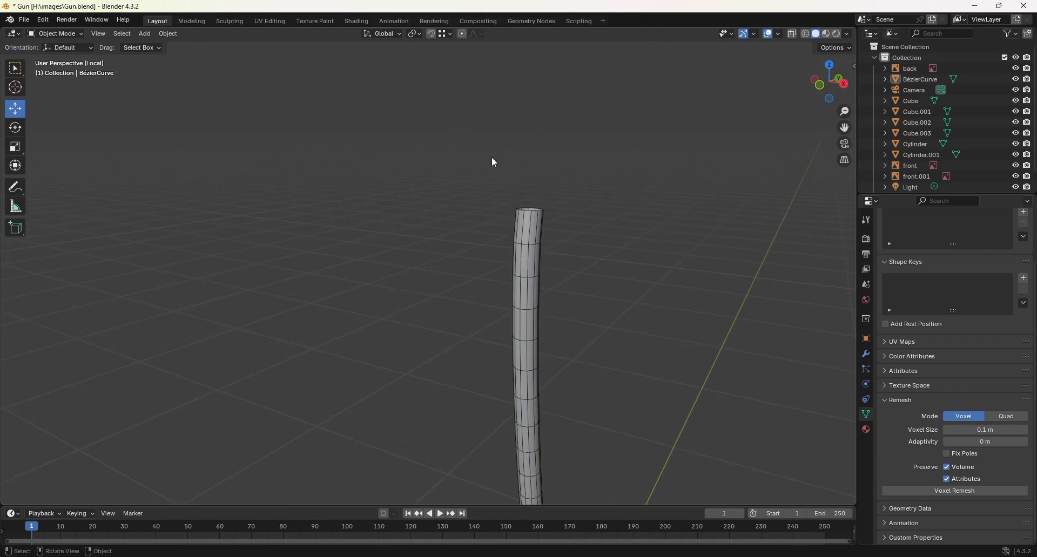
pyautogui.press('Tab')
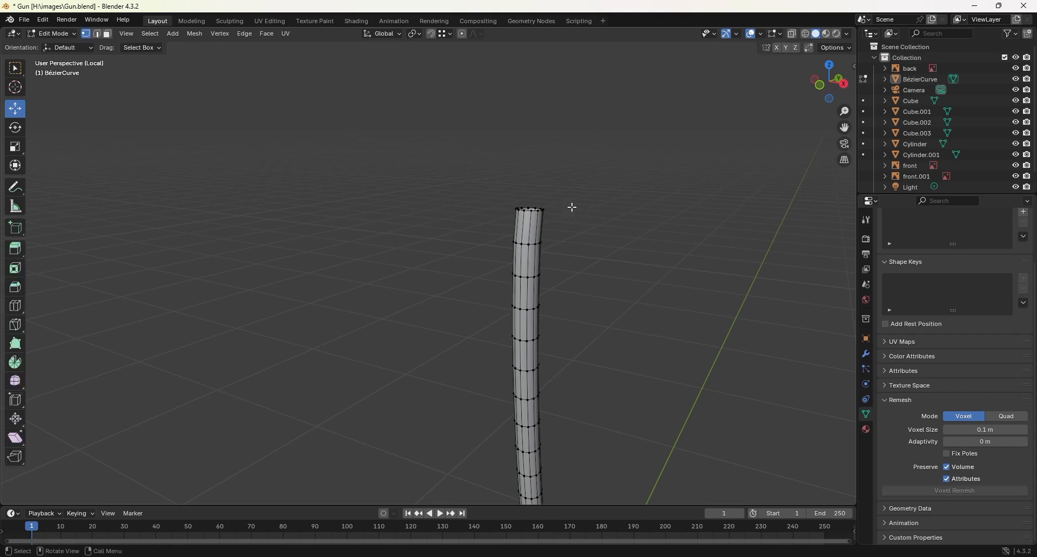
pyautogui.click(98, 35)
pyautogui.moveTo(609, 176); pyautogui.dragTo(536, 260, button='middle')
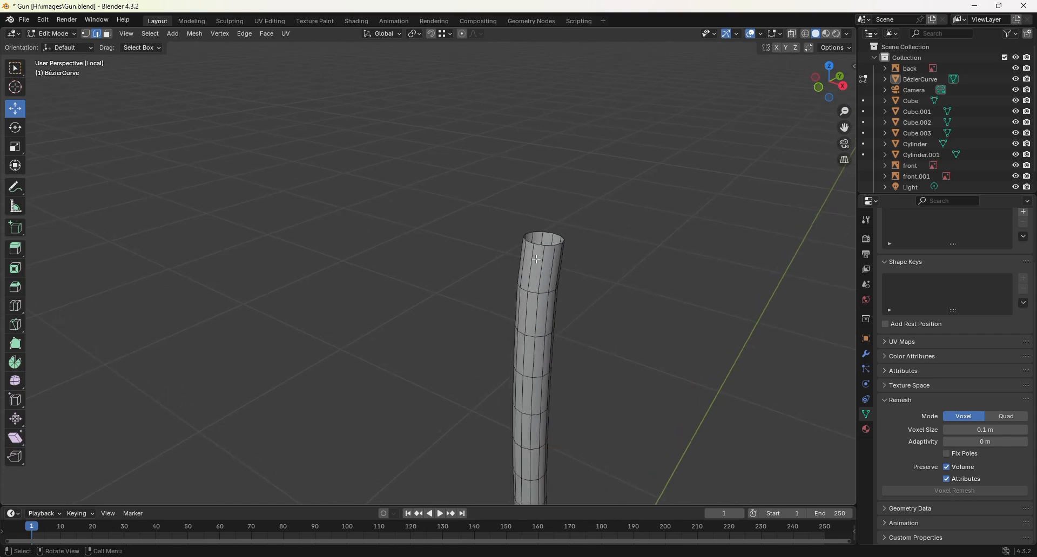
pyautogui.keyDown('alt'); pyautogui.click(543, 244); pyautogui.keyUp('alt')
# - Exit local view and show the tube with X-ray enabled over the rear blueprint in back orthographic view
pyautogui.press('KP_1')
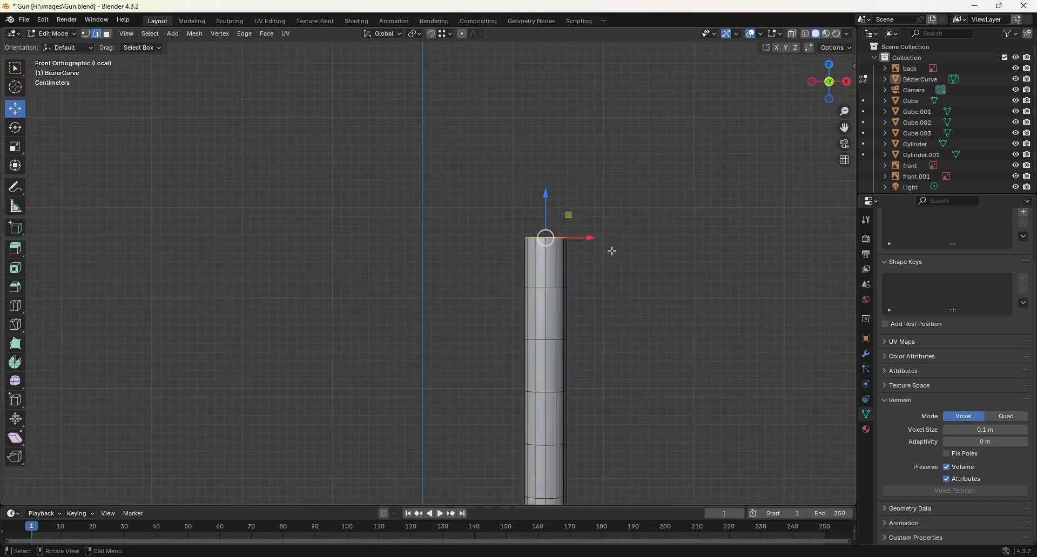
pyautogui.scroll(-2, 610, 250)
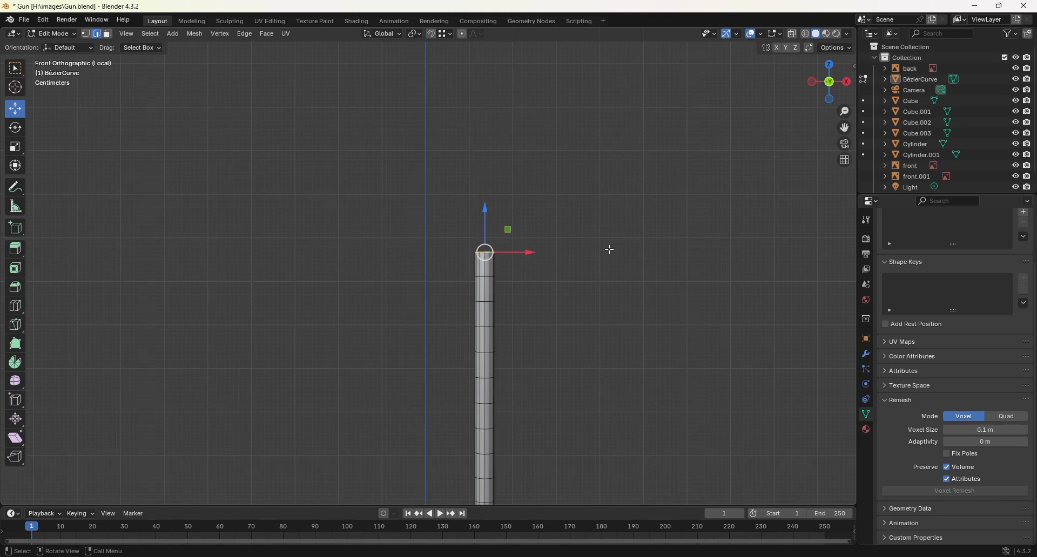
pyautogui.moveTo(609, 250); pyautogui.dragTo(434, 252, button='middle')
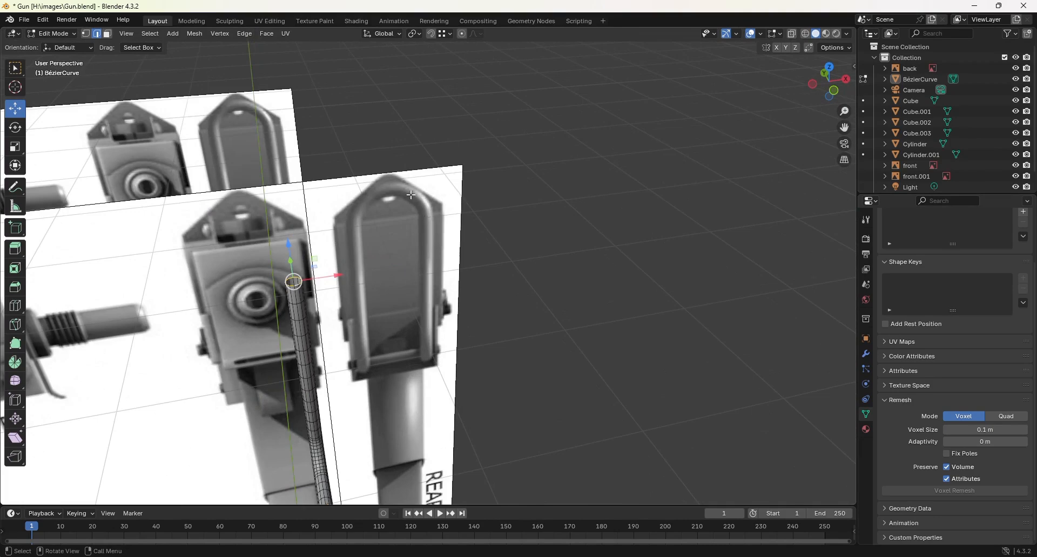
pyautogui.moveTo(453, 278); pyautogui.dragTo(434, 290, button='middle')
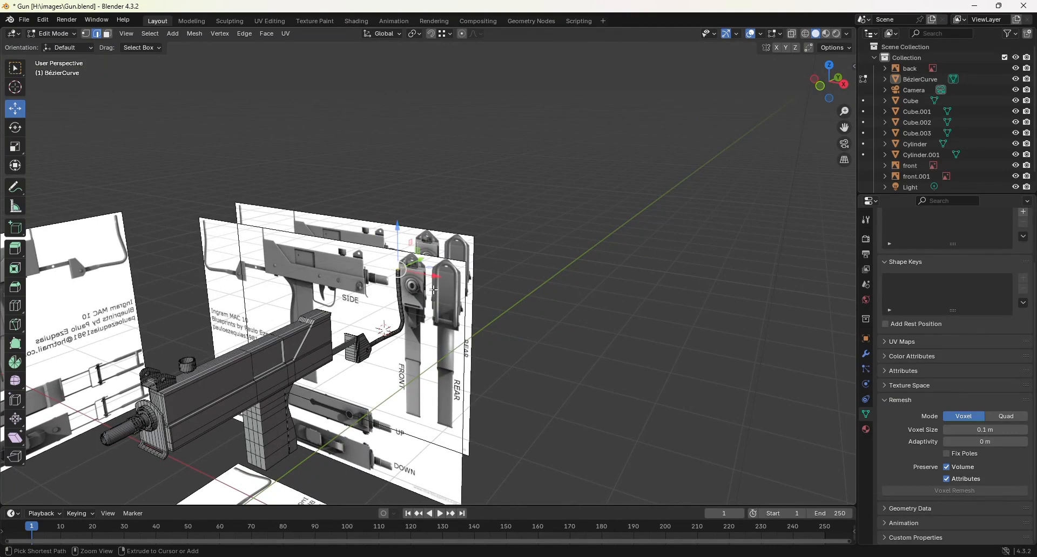
pyautogui.press('ctrl+KP_1')
pyautogui.scroll(6, 422, 282)
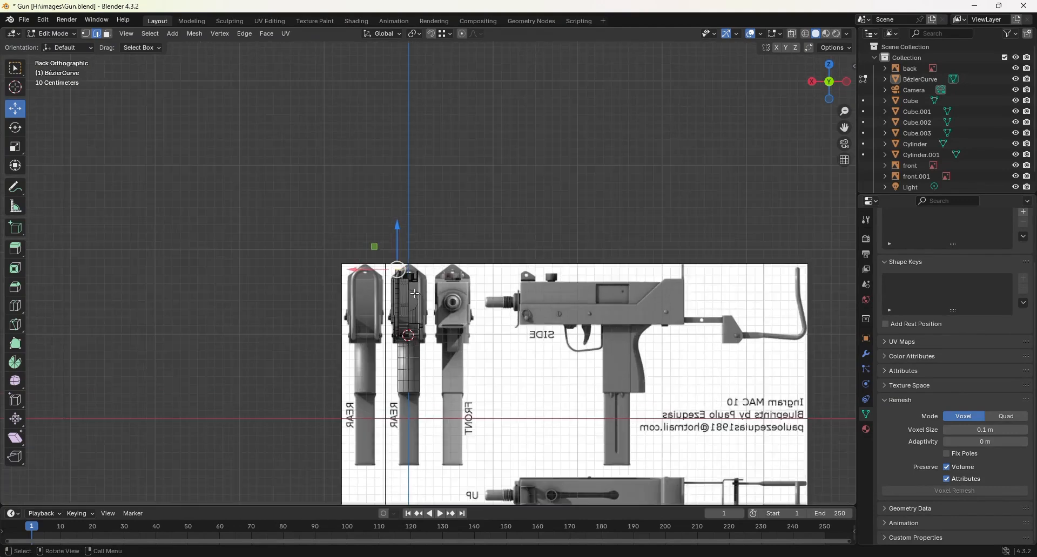
pyautogui.keyDown('shift'); pyautogui.moveTo(411, 281); pyautogui.dragTo(389, 270, button='middle'); pyautogui.keyUp('shift')
pyautogui.scroll(2, 378, 198)
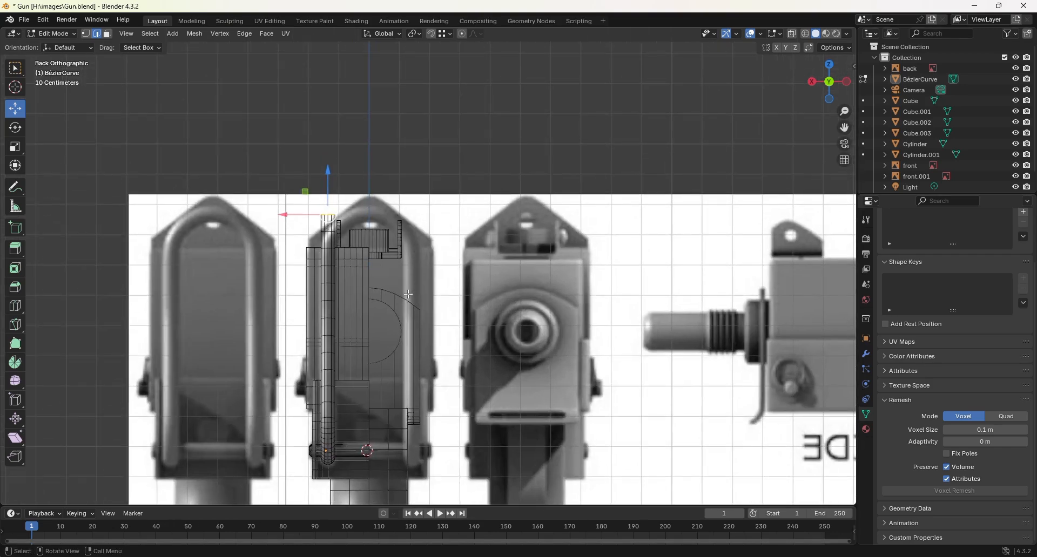
pyautogui.scroll(4, 409, 295)
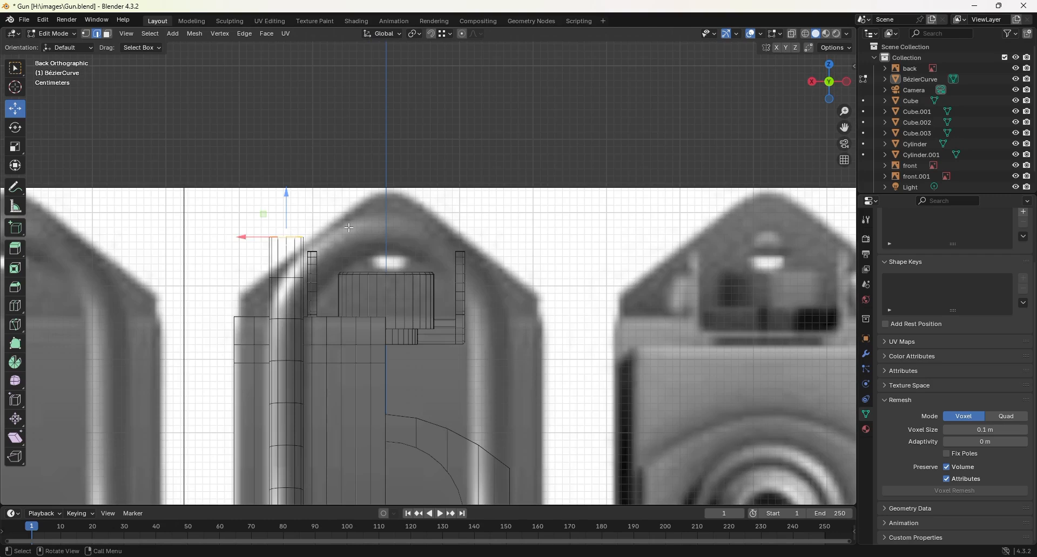
pyautogui.hotkey('alt', 'z')
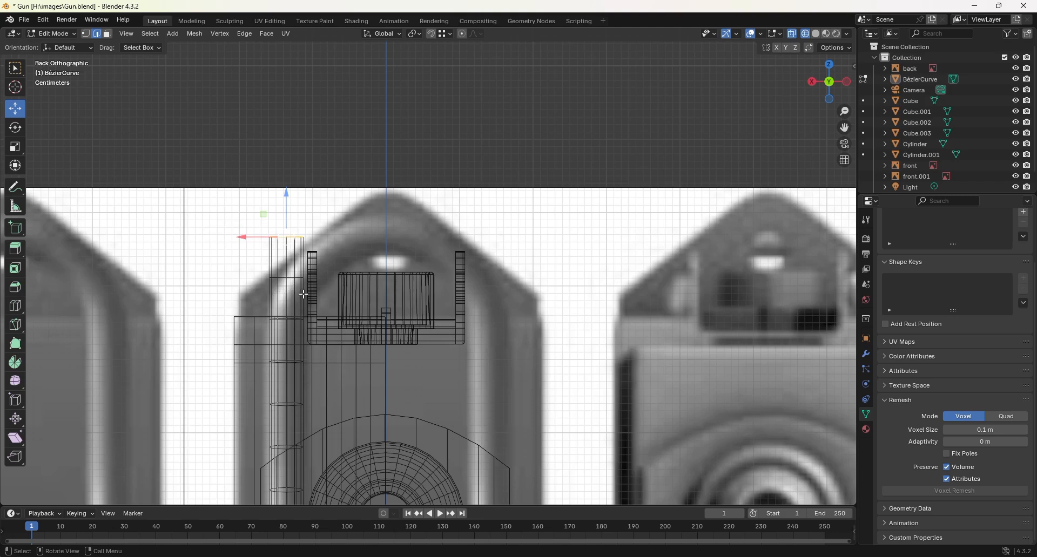
# - Add one loop cut to the second segment below the tube's rim, slid upward with a factor of about -0.316
pyautogui.hotkey('ctrl', 'r')
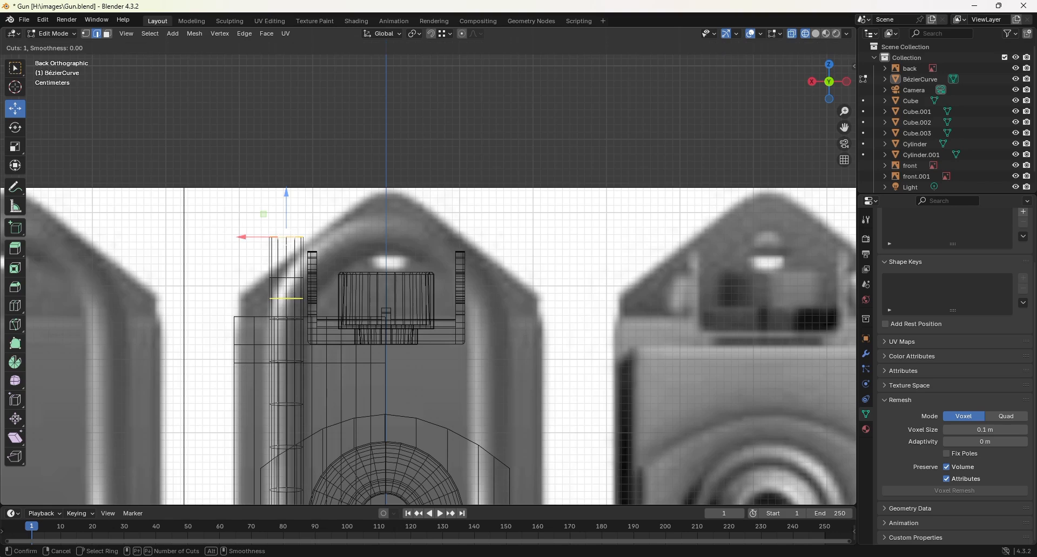
pyautogui.click(294, 298)
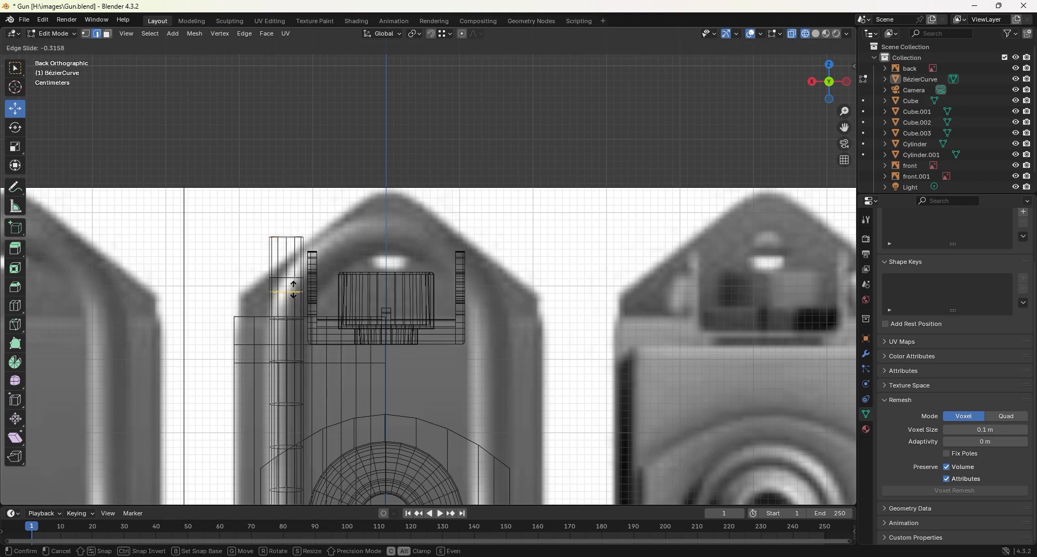
pyautogui.click(294, 289)
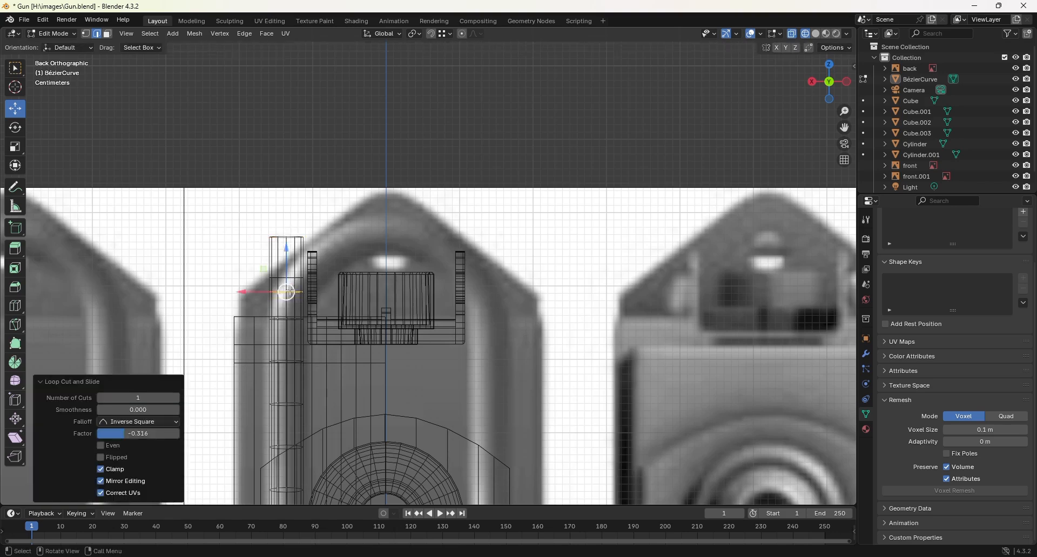
# - Extrude the vertex ring at the tube's upper rim in place with zero offset
pyautogui.click(87, 35)
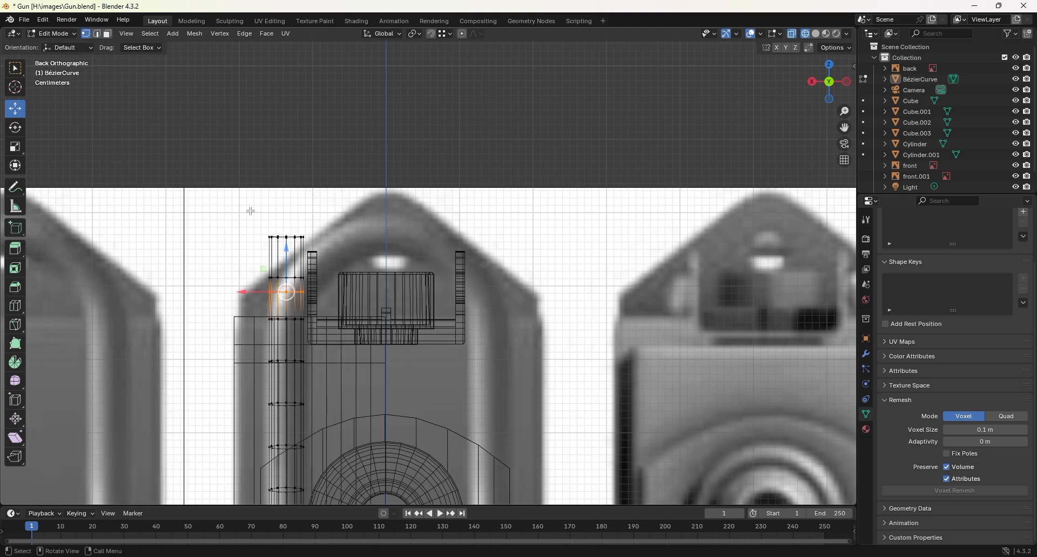
pyautogui.moveTo(249, 209); pyautogui.dragTo(318, 249)
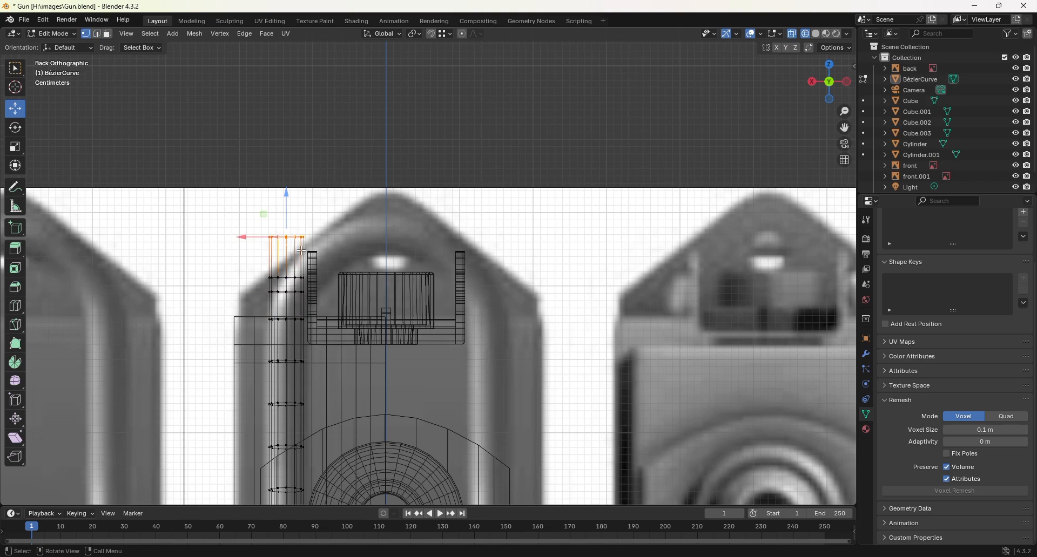
pyautogui.press('e')
pyautogui.rightClick(293, 251)
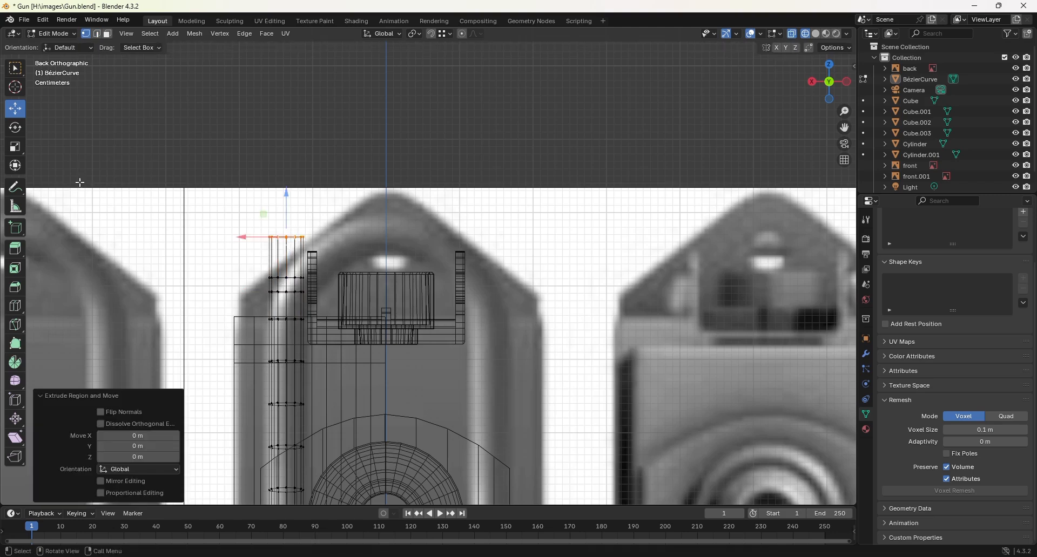
# - Rotate the extruded ring about -38.1° around Y and move it about -0.0757 m along X and 0.0015 m along Z
pyautogui.click(15, 127)
pyautogui.moveTo(319, 212); pyautogui.dragTo(330, 236)
pyautogui.click(20, 109)
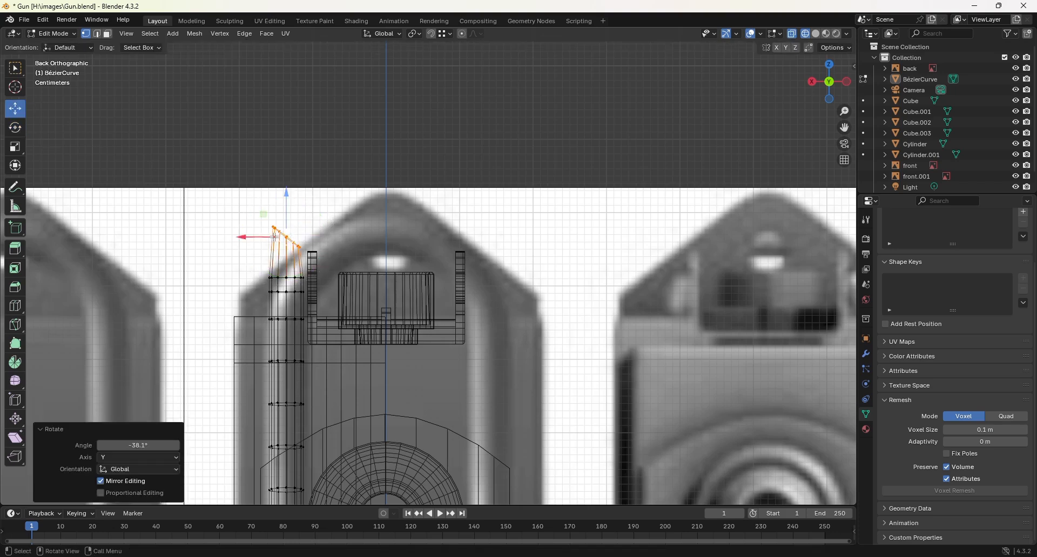
pyautogui.moveTo(265, 214); pyautogui.dragTo(323, 212)
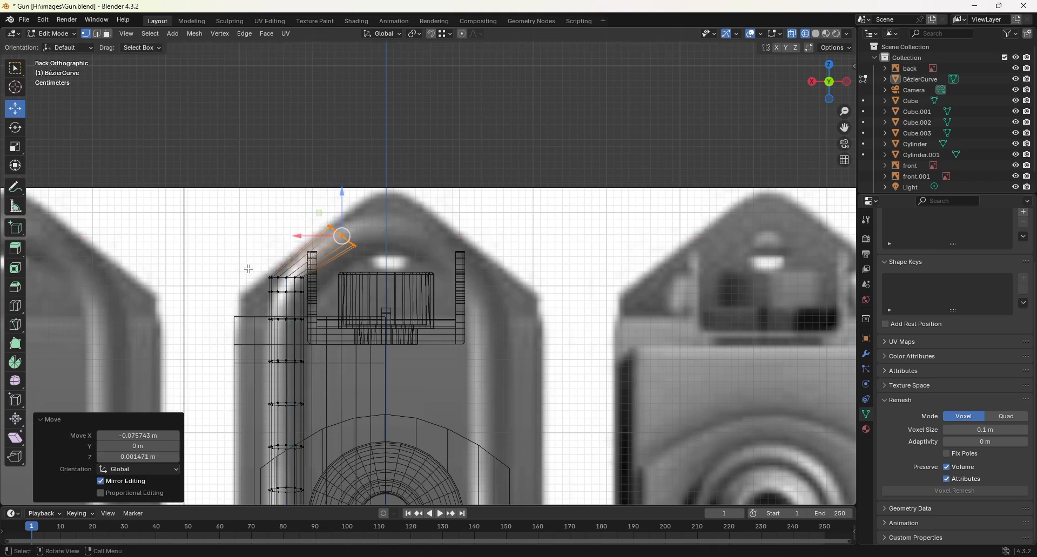
# - Rotate the ring below the extruded end about -22.8° around Y and move it about -0.019 m along X and 0.020 m along Z
pyautogui.moveTo(241, 260); pyautogui.dragTo(327, 268)
pyautogui.click(15, 127)
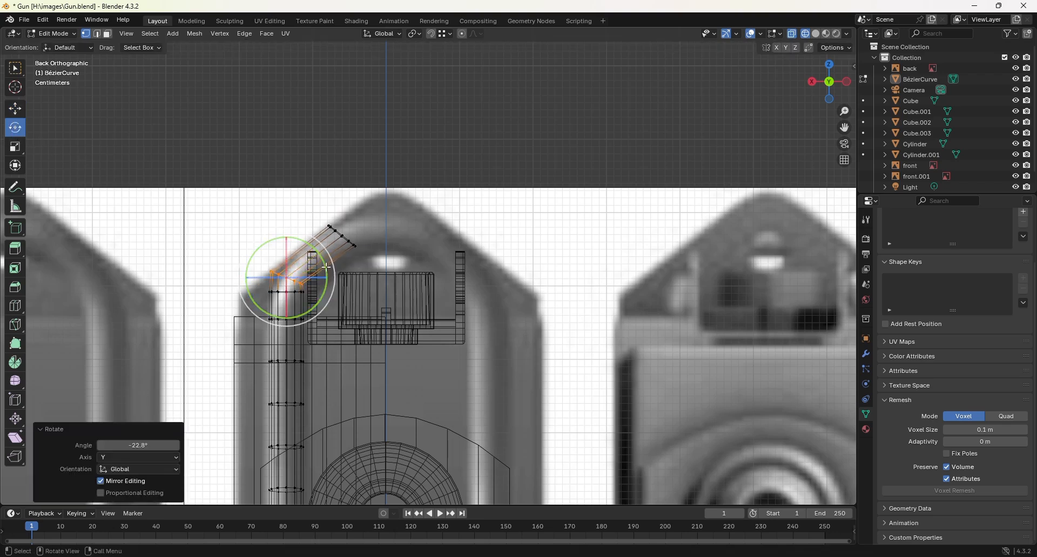
pyautogui.click(14, 108)
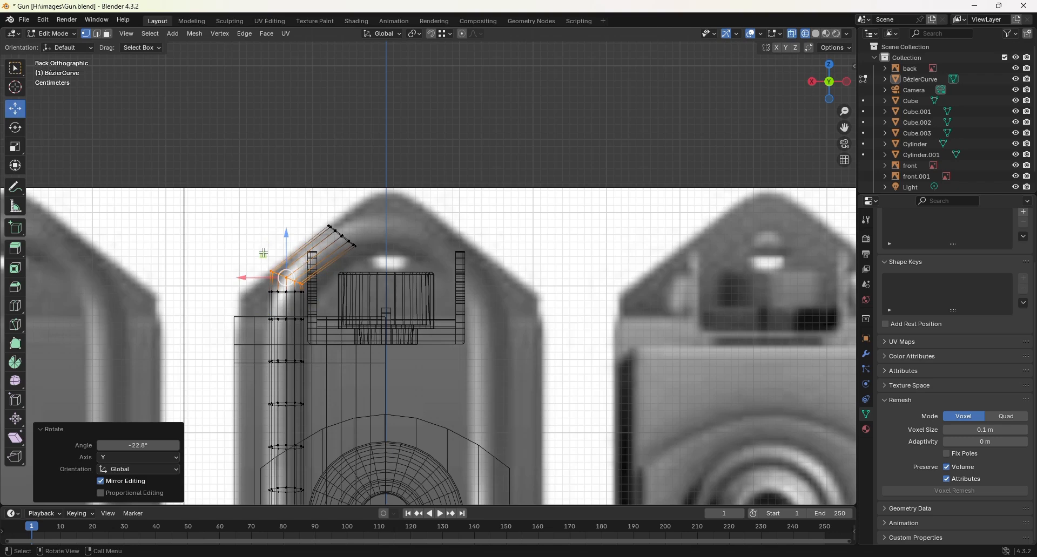
pyautogui.moveTo(263, 254); pyautogui.dragTo(279, 238)
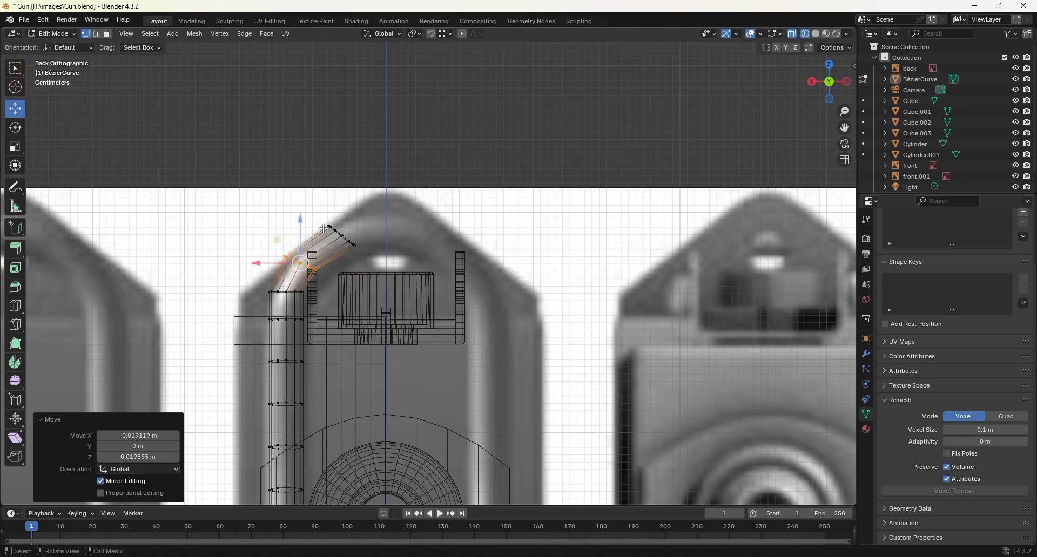
# - Move the end ring about -0.042 m along X and 0.009 m along Z, and add two evenly spaced loop cuts to the last segment
pyautogui.click(342, 236)
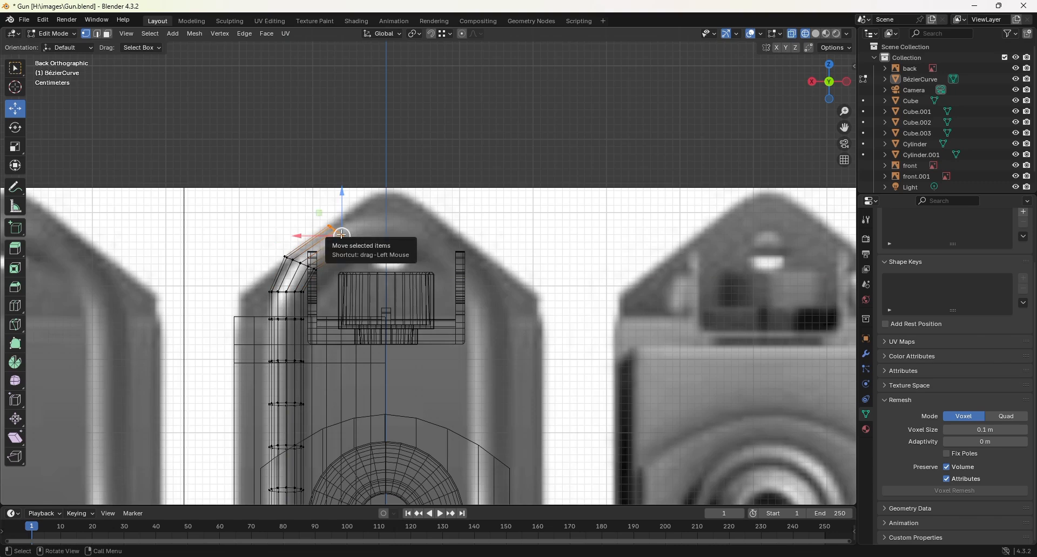
pyautogui.moveTo(342, 236); pyautogui.dragTo(373, 229)
pyautogui.press('ctrl')
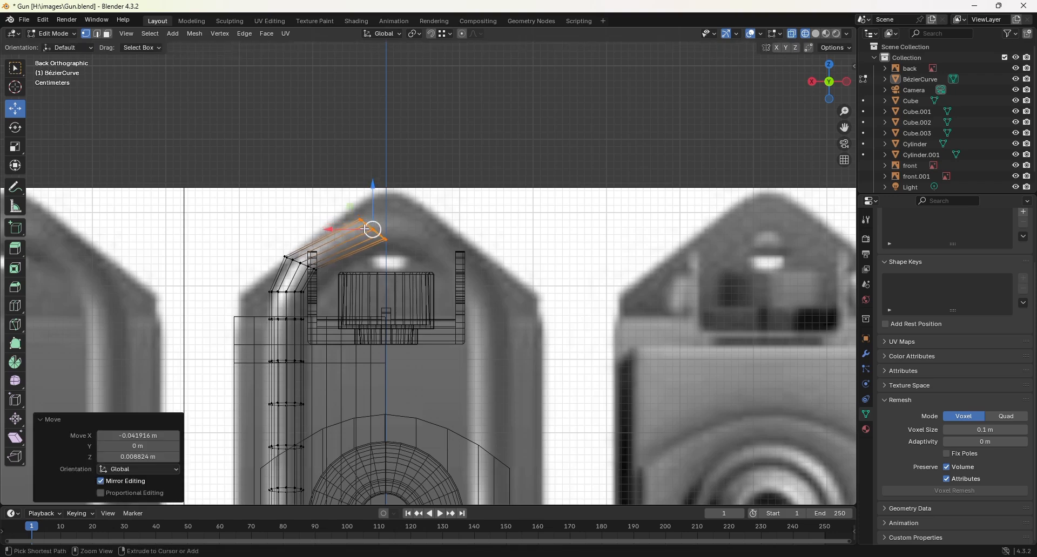
pyautogui.hotkey('ctrl', 'r')
pyautogui.scroll(2, 339, 238)
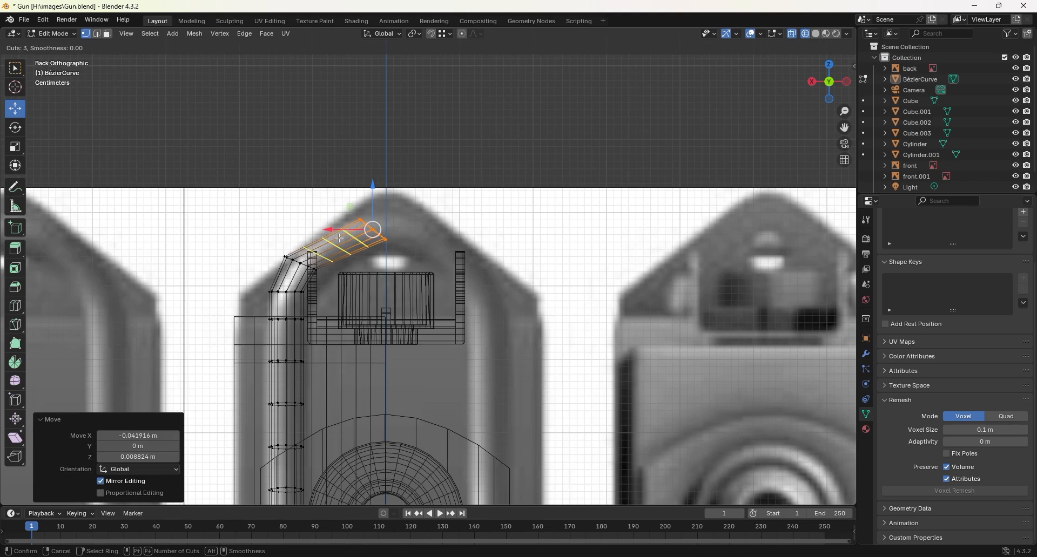
pyautogui.scroll(-1, 339, 238)
pyautogui.click(340, 238)
pyautogui.rightClick(339, 238)
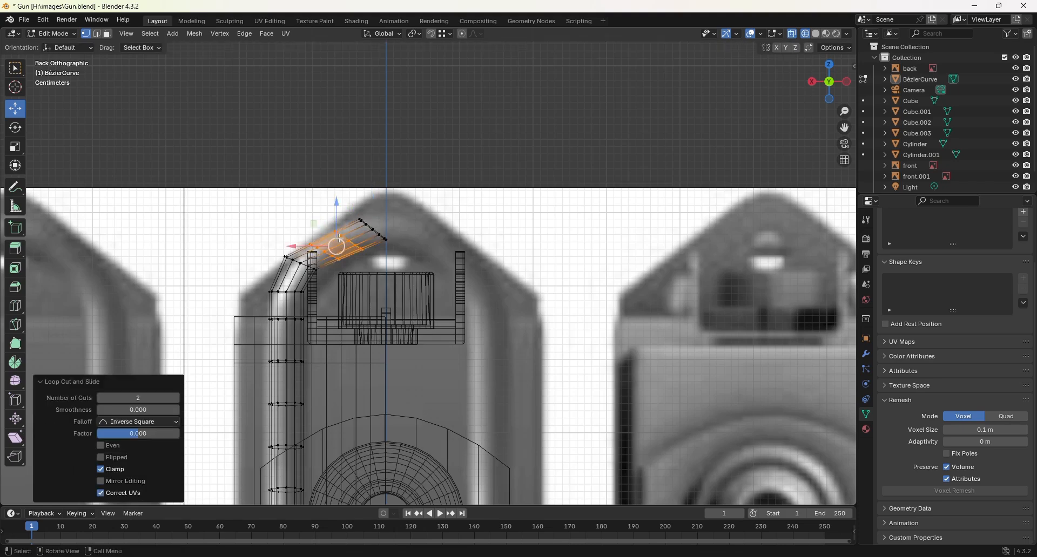
# - Rotate the end ring about -50.3° around Y and flatten it by setting its X scale to 0
pyautogui.scroll(2, 224, 169)
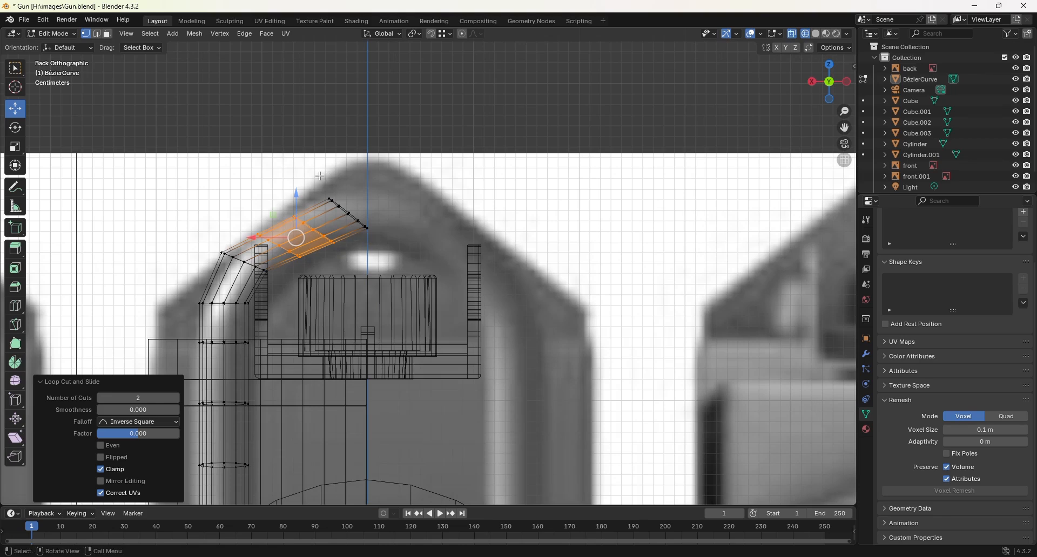
pyautogui.moveTo(321, 169); pyautogui.dragTo(381, 234)
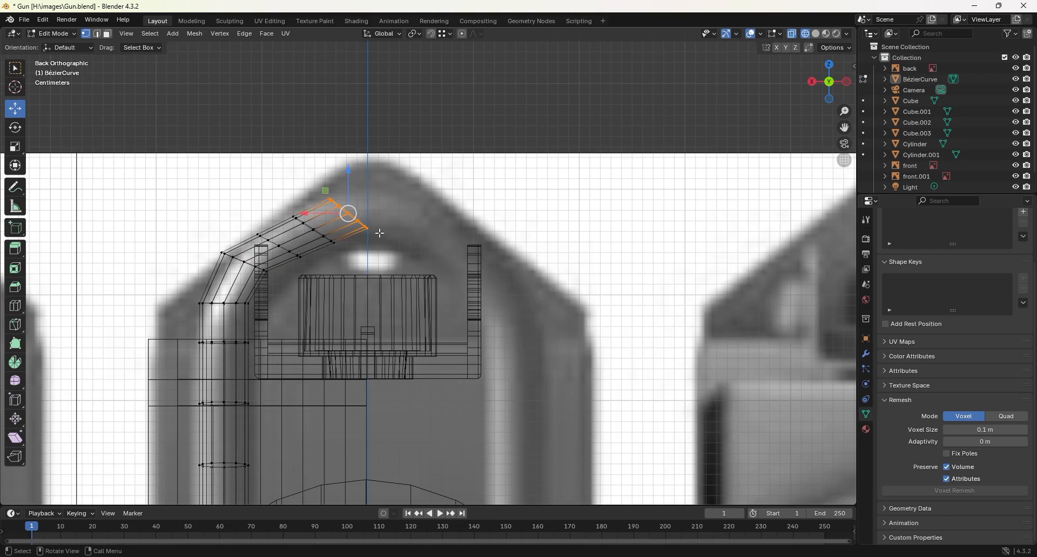
pyautogui.click(15, 128)
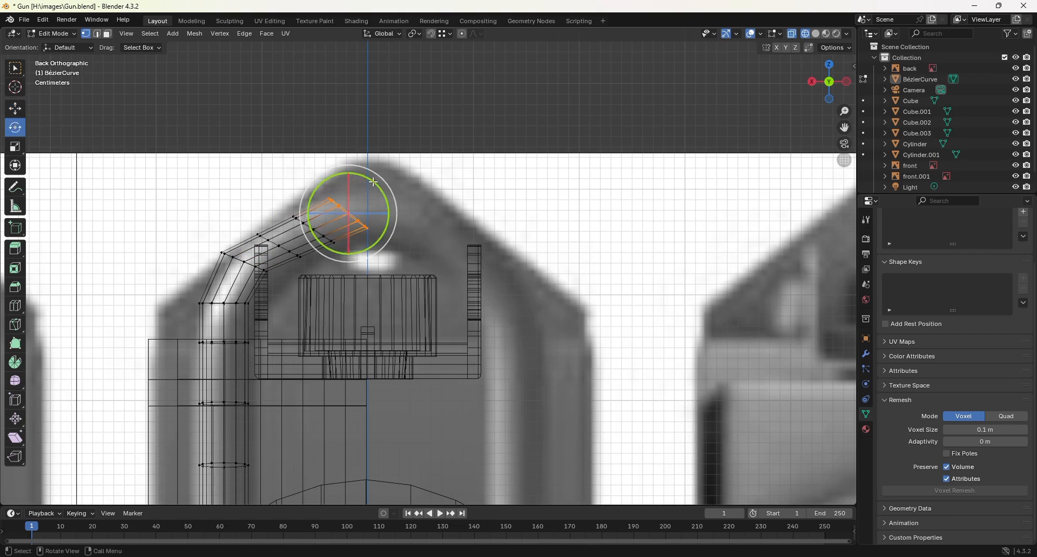
pyautogui.moveTo(374, 182); pyautogui.dragTo(384, 215)
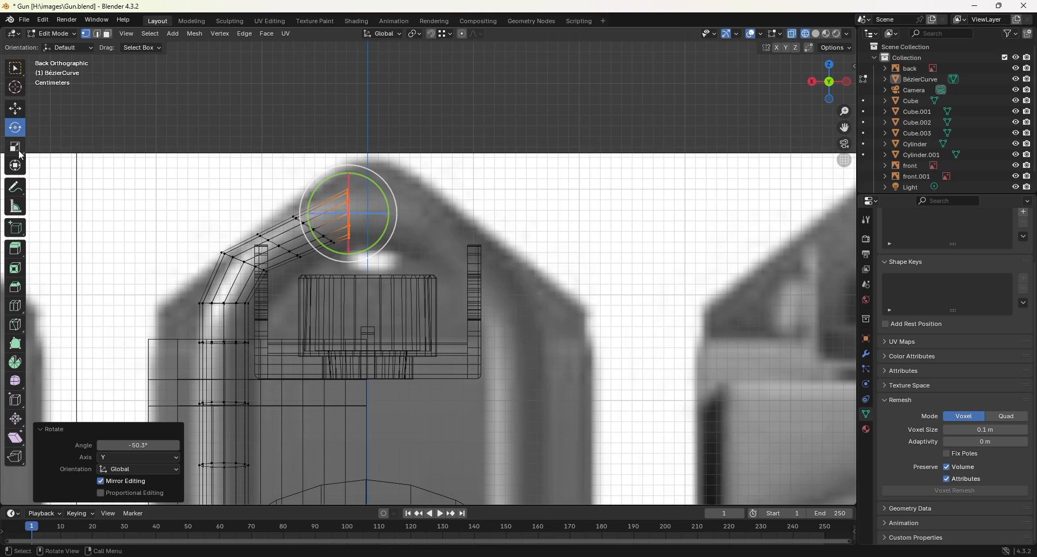
pyautogui.click(16, 147)
pyautogui.moveTo(306, 214); pyautogui.dragTo(449, 229)
pyautogui.click(138, 435)
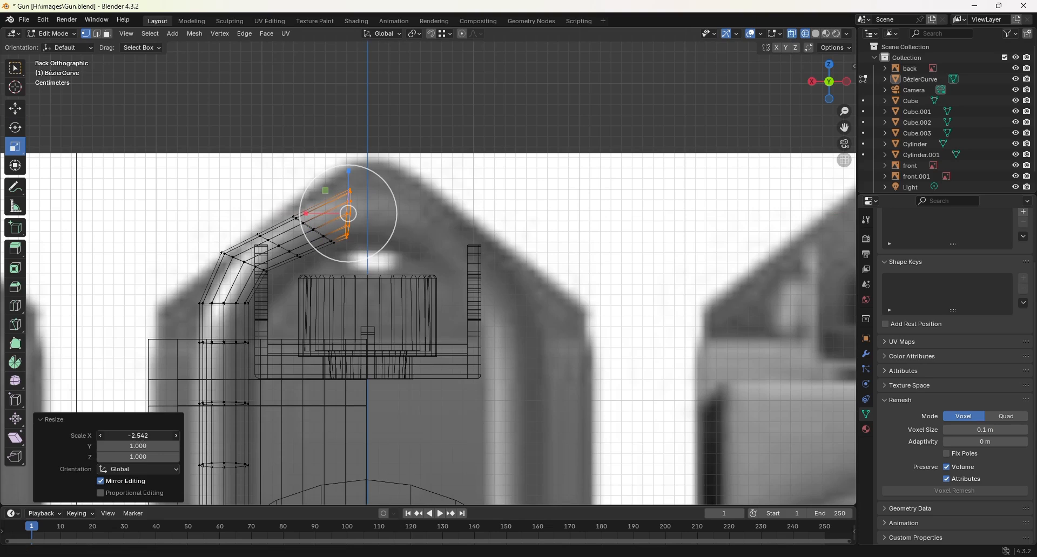
pyautogui.write('0')
pyautogui.press('Return')
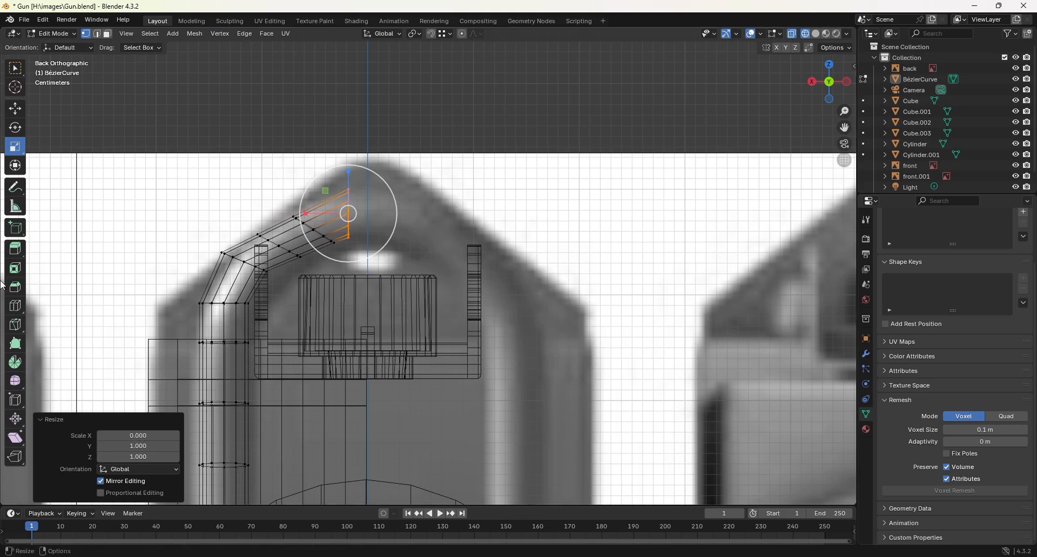
# - Move the flattened end ring along X to the centre line and reposition the neighbouring ring to follow the blueprint's arch
pyautogui.click(15, 108)
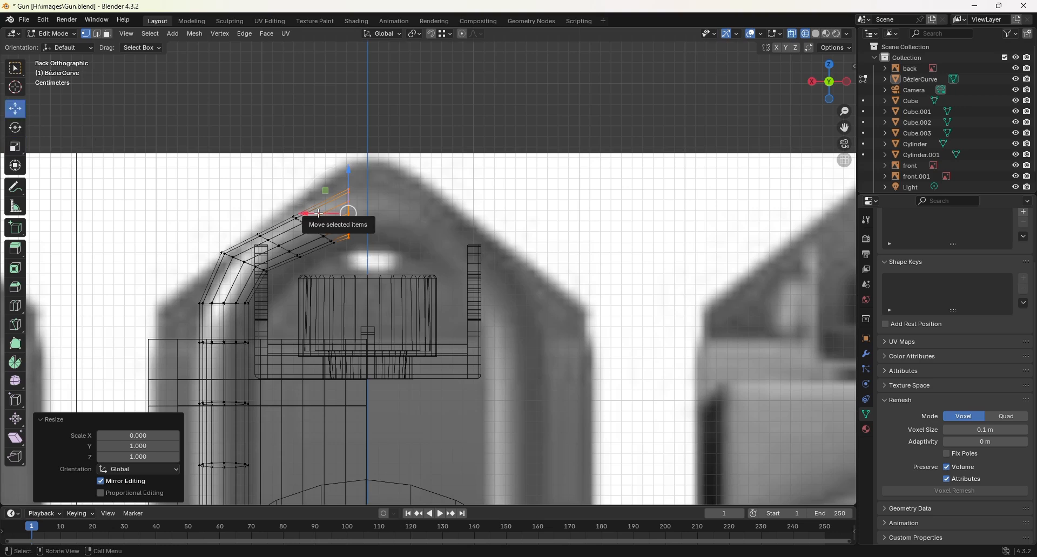
pyautogui.moveTo(320, 215); pyautogui.dragTo(341, 248)
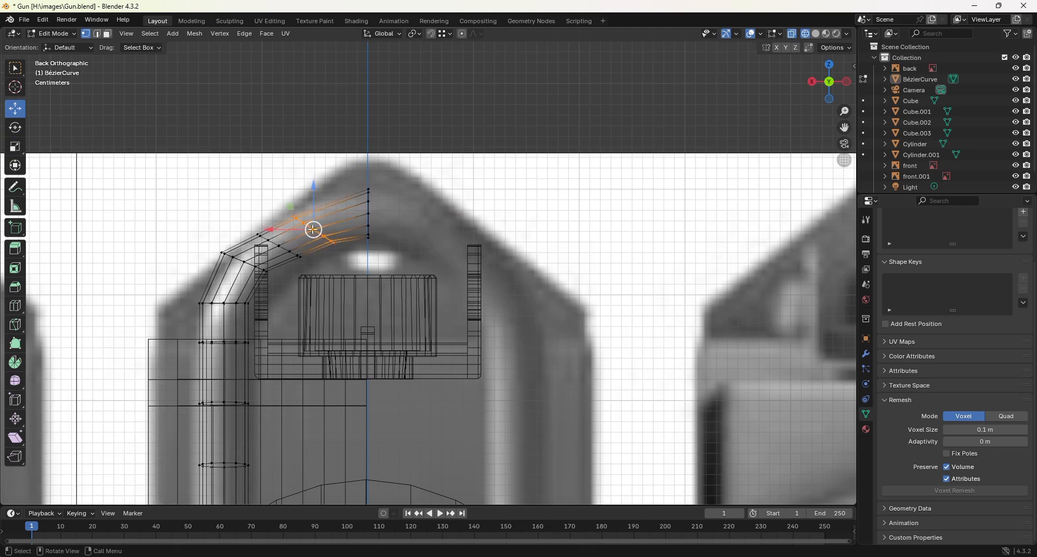
pyautogui.press('g')
pyautogui.click(300, 199)
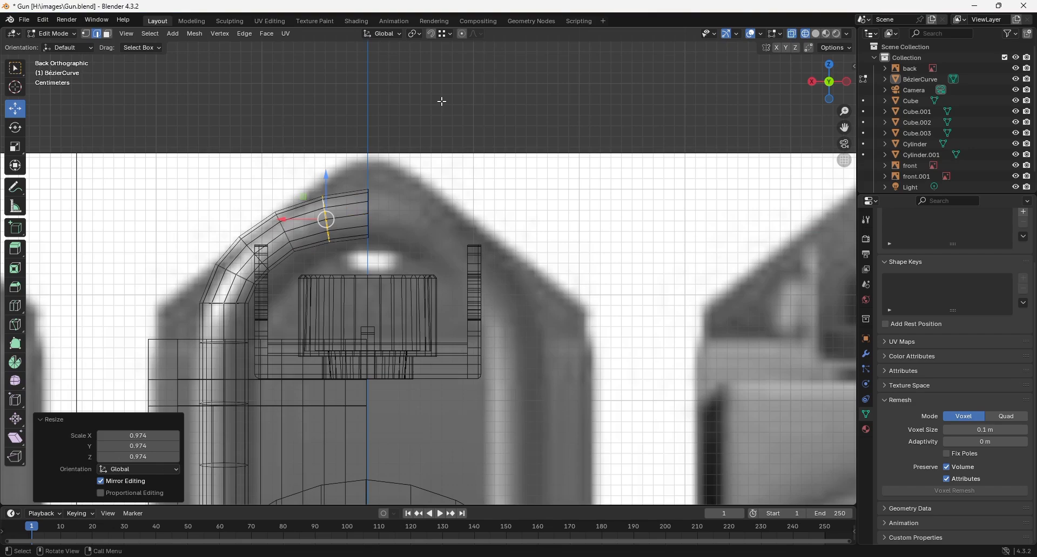
# - Examine the curved stock tube in solid shading and against the top and side blueprints
pyautogui.click(440, 100)
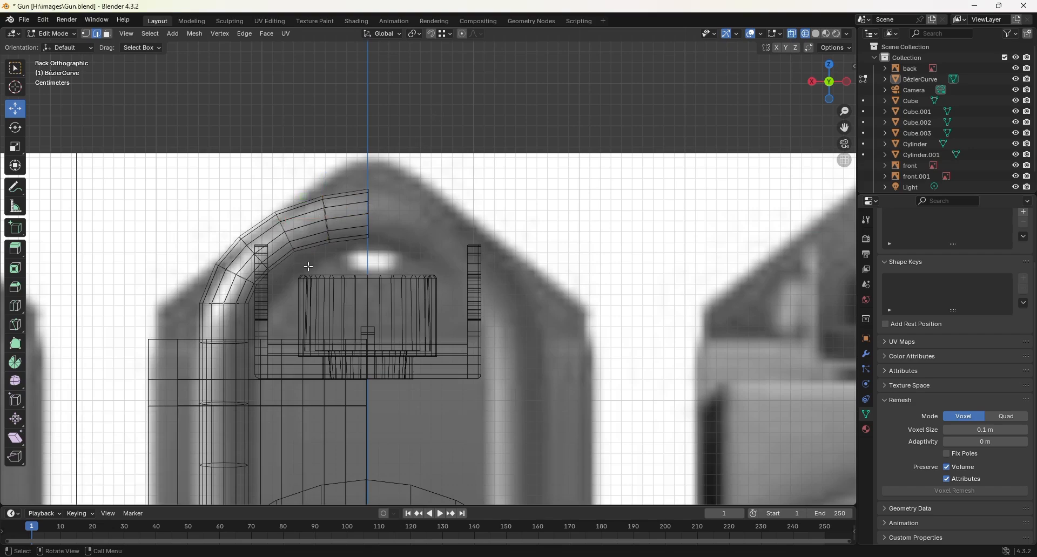
pyautogui.moveTo(327, 255)
pyautogui.mouseDown(button='middle')
pyautogui.moveTo(438, 297)
pyautogui.moveTo(356, 302)
pyautogui.moveTo(390, 304)
pyautogui.moveTo(412, 326)
pyautogui.moveTo(375, 341)
pyautogui.mouseUp(button='middle')
pyautogui.press('z')
pyautogui.click(456, 305)
pyautogui.scroll(-6, 412, 327)
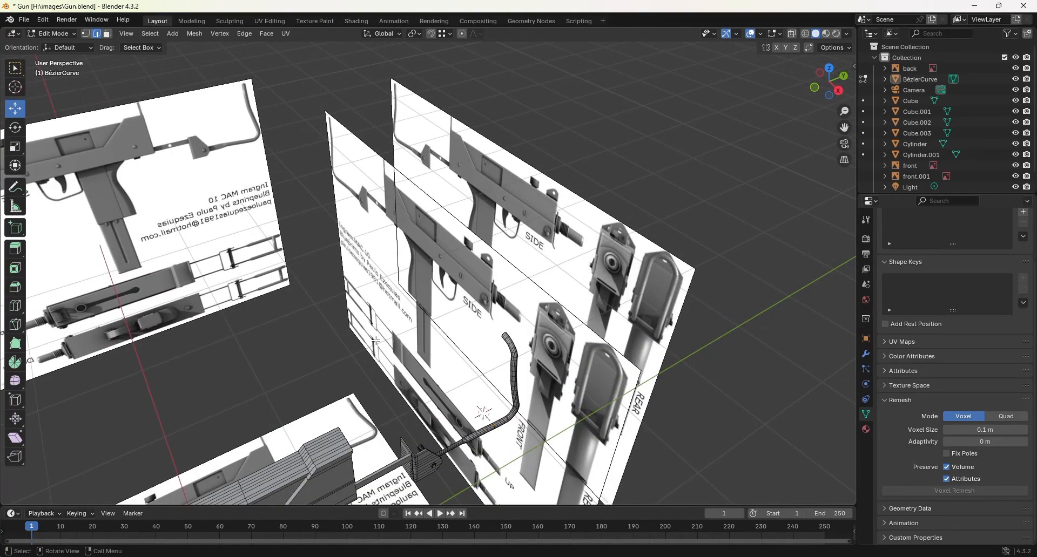
pyautogui.press('KP_5')
pyautogui.press('KP_7')
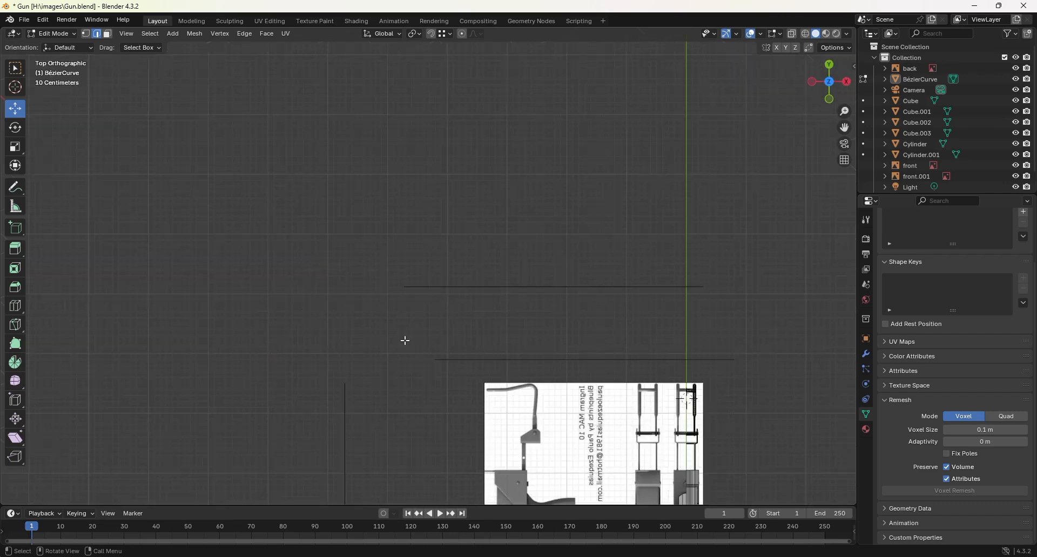
pyautogui.keyDown('shift'); pyautogui.moveTo(622, 379); pyautogui.dragTo(352, 270, button='middle'); pyautogui.keyUp('shift')
pyautogui.scroll(6, 356, 273)
pyautogui.scroll(5, 390, 338)
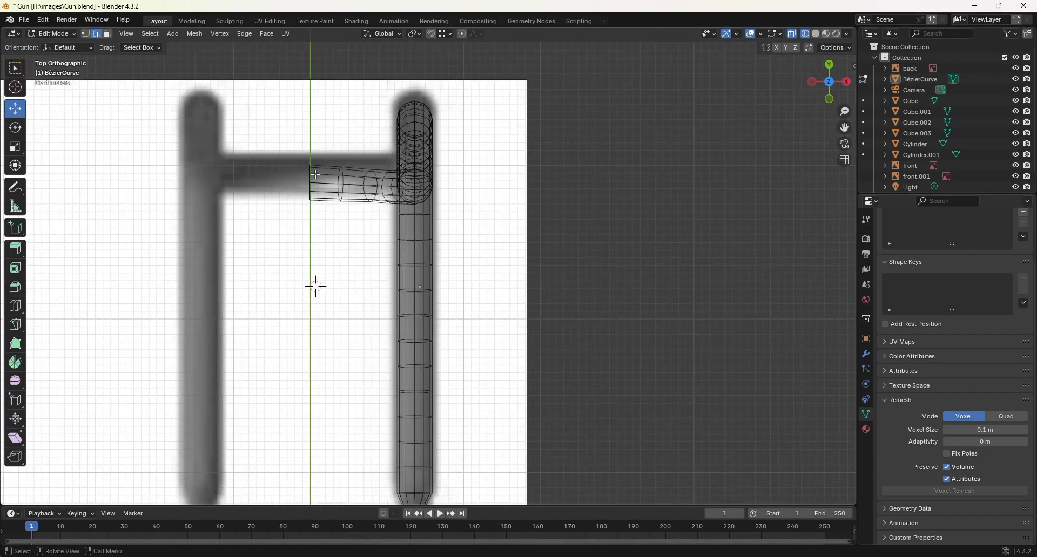
pyautogui.keyDown('shift'); pyautogui.moveTo(316, 174); pyautogui.dragTo(490, 284, button='middle'); pyautogui.keyUp('shift')
pyautogui.scroll(1, 491, 284)
pyautogui.press('KP_3')
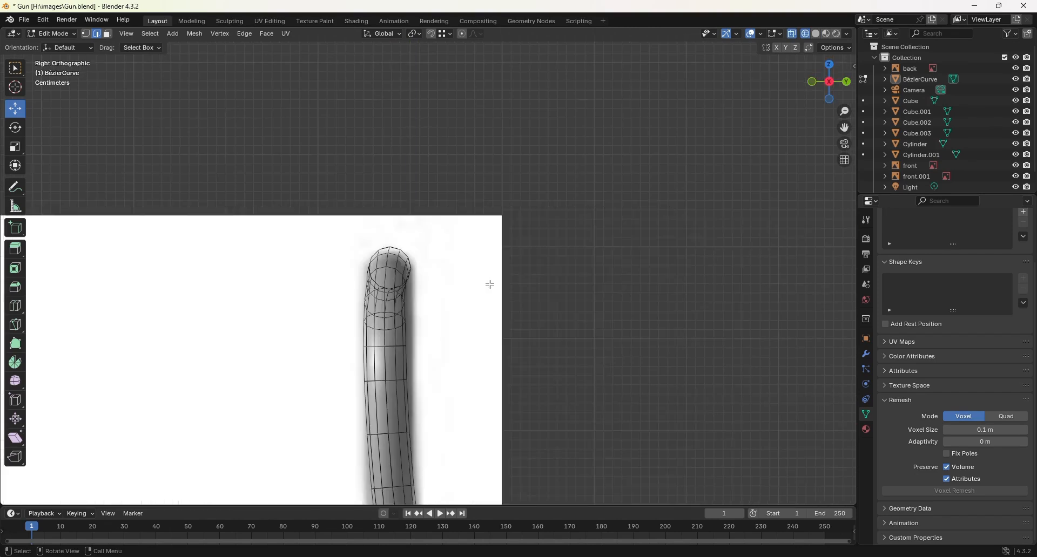
pyautogui.keyDown('shift'); pyautogui.moveTo(448, 312); pyautogui.dragTo(520, 98, button='middle'); pyautogui.keyUp('shift')
pyautogui.keyDown('shift'); pyautogui.moveTo(525, 270); pyautogui.dragTo(543, 368, button='middle'); pyautogui.keyUp('shift')
pyautogui.scroll(-7, 490, 276)
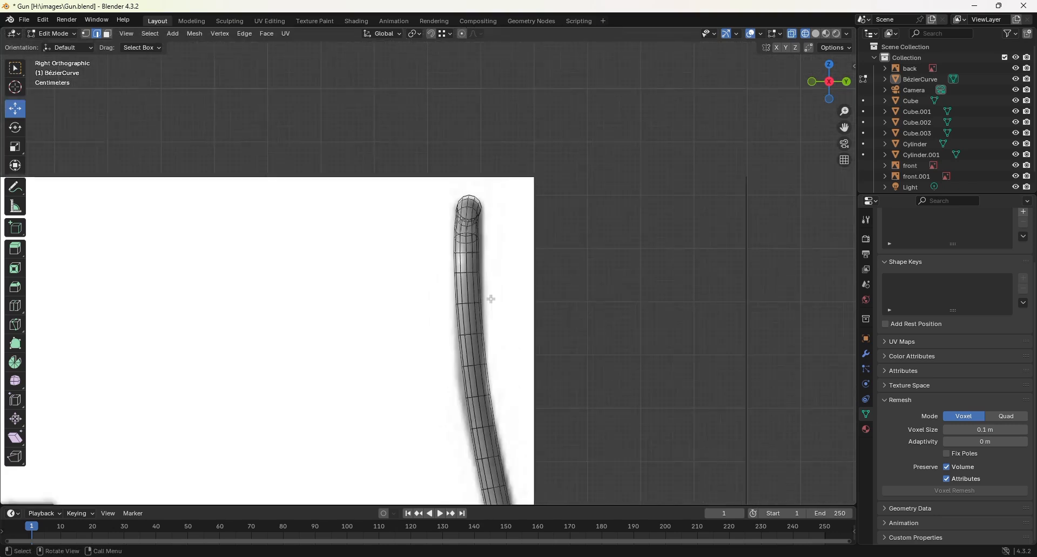
# - Leave the tube's Edit Mode and open the hinge bracket mesh for editing with face selection
pyautogui.press('Tab')
pyautogui.moveTo(502, 344); pyautogui.dragTo(577, 108, button='middle')
pyautogui.scroll(-2, 578, 108)
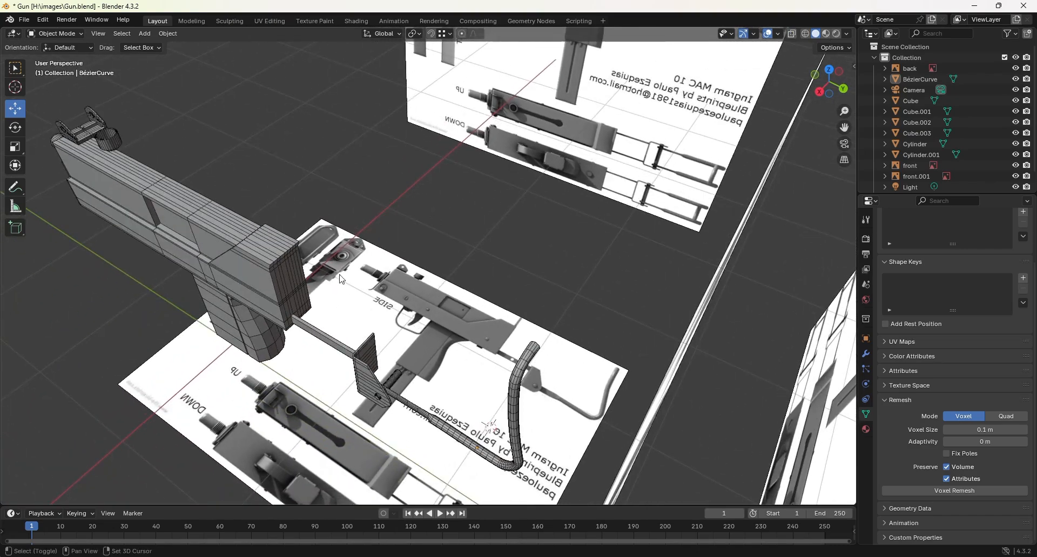
pyautogui.keyDown('shift'); pyautogui.moveTo(373, 324); pyautogui.dragTo(351, 223, button='middle'); pyautogui.keyUp('shift')
pyautogui.scroll(6, 413, 220)
pyautogui.moveTo(364, 186); pyautogui.dragTo(384, 318, button='middle')
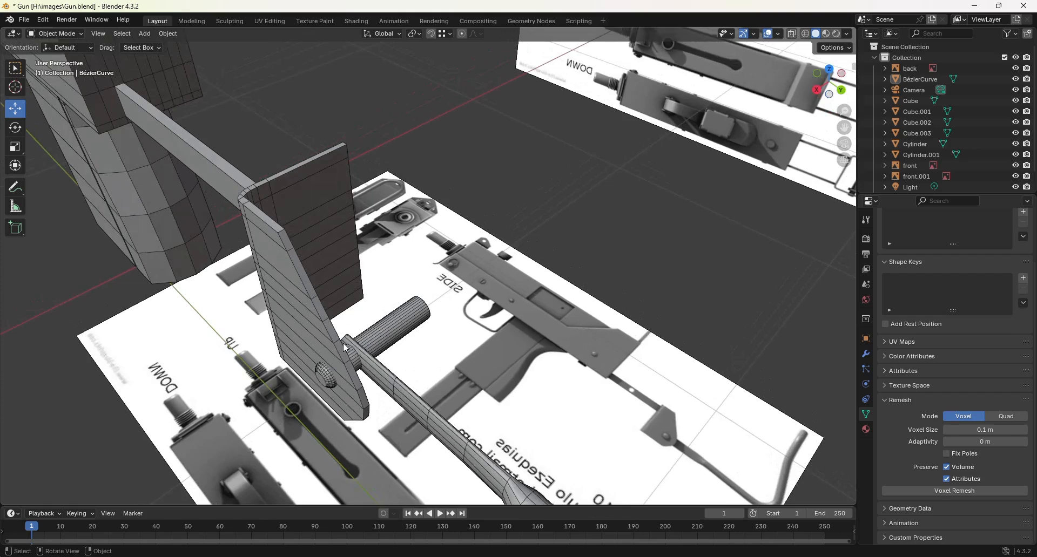
pyautogui.moveTo(376, 335); pyautogui.dragTo(388, 305, button='middle')
pyautogui.click(391, 322)
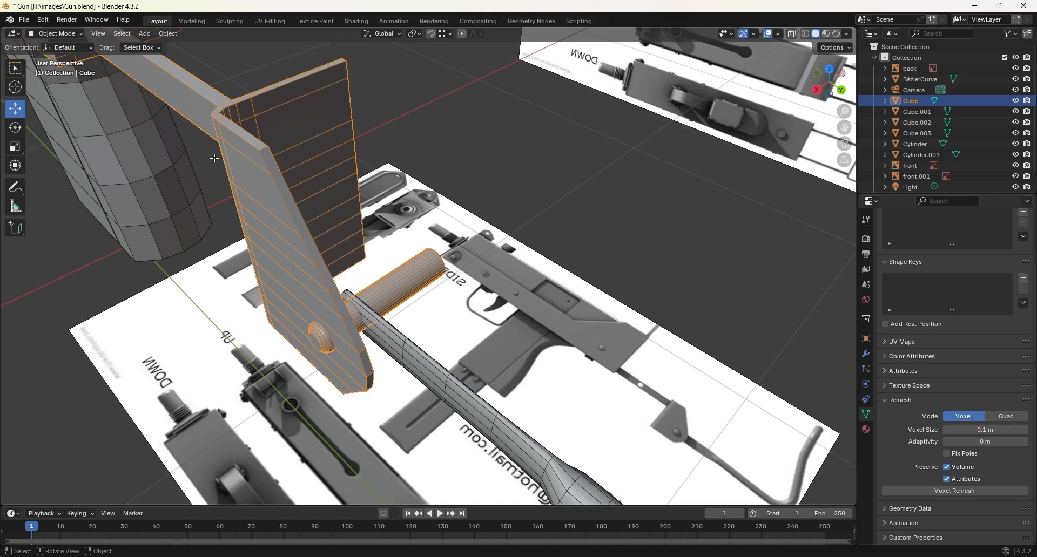
pyautogui.press('Tab')
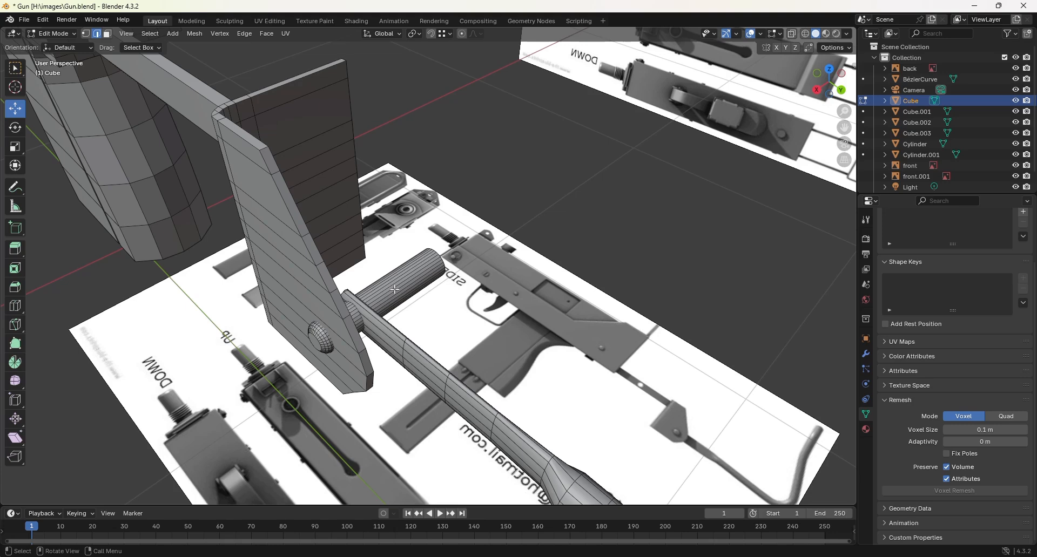
pyautogui.press('3')
# - Select the bracket's entire linked hinge pin and duplicate it about 0.056 m along Y
pyautogui.click(405, 276)
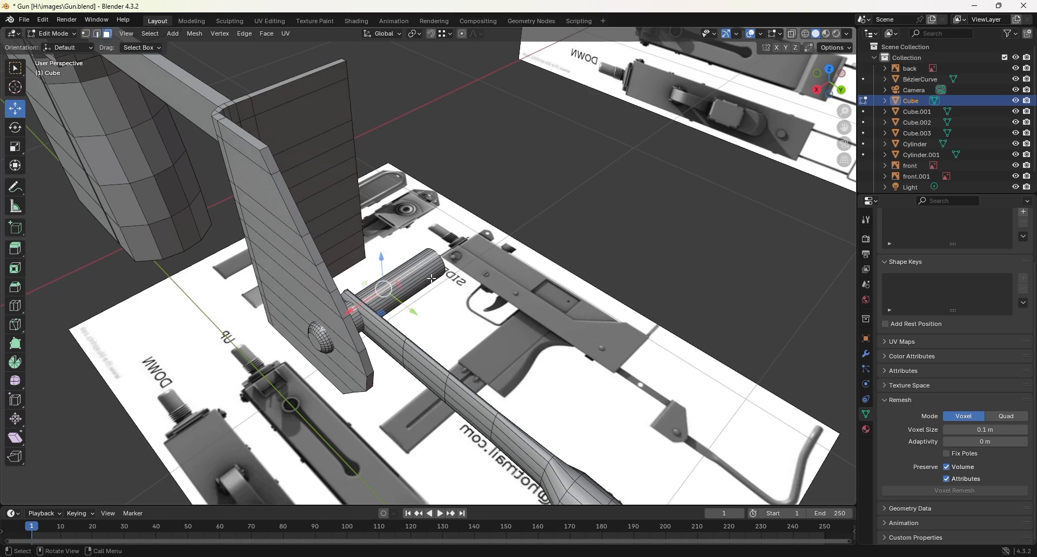
pyautogui.hotkey('ctrl', 'l')
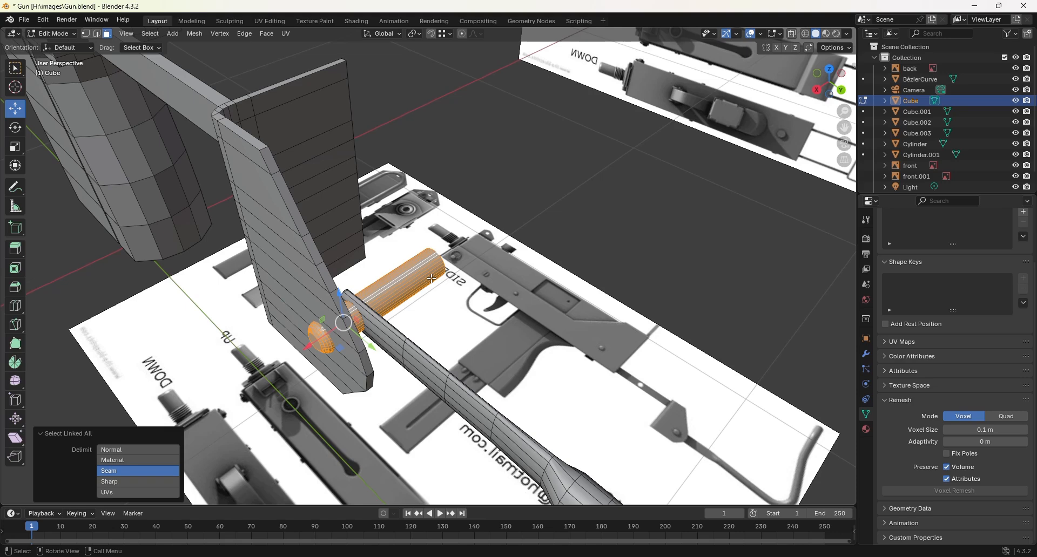
pyautogui.press('a')
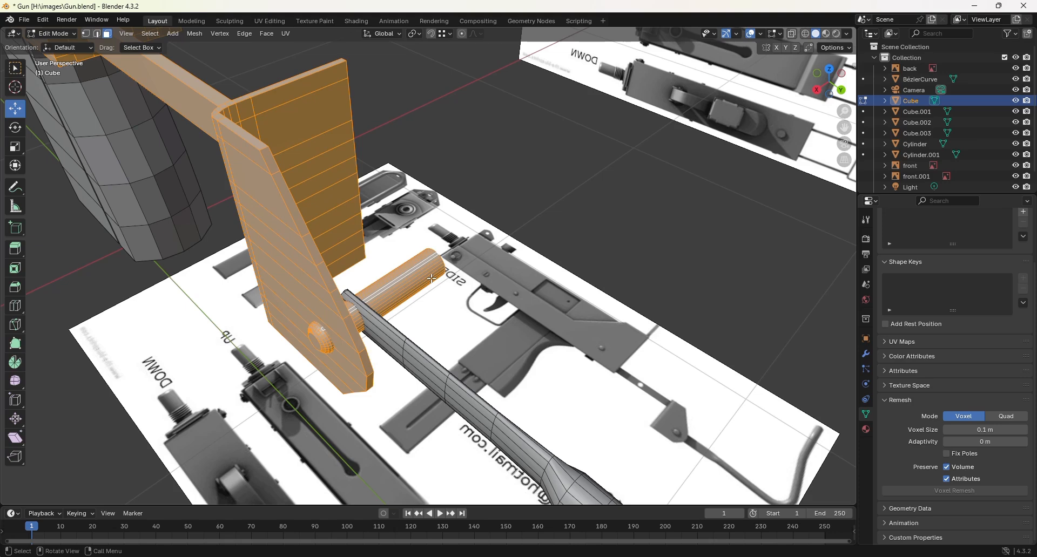
pyautogui.click(431, 278)
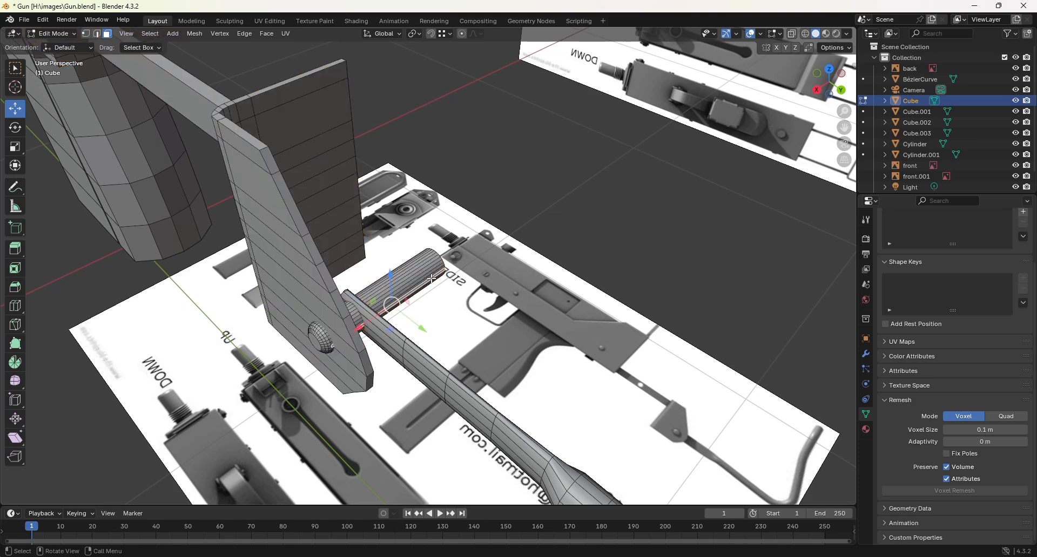
pyautogui.hotkey('ctrl', 'l')
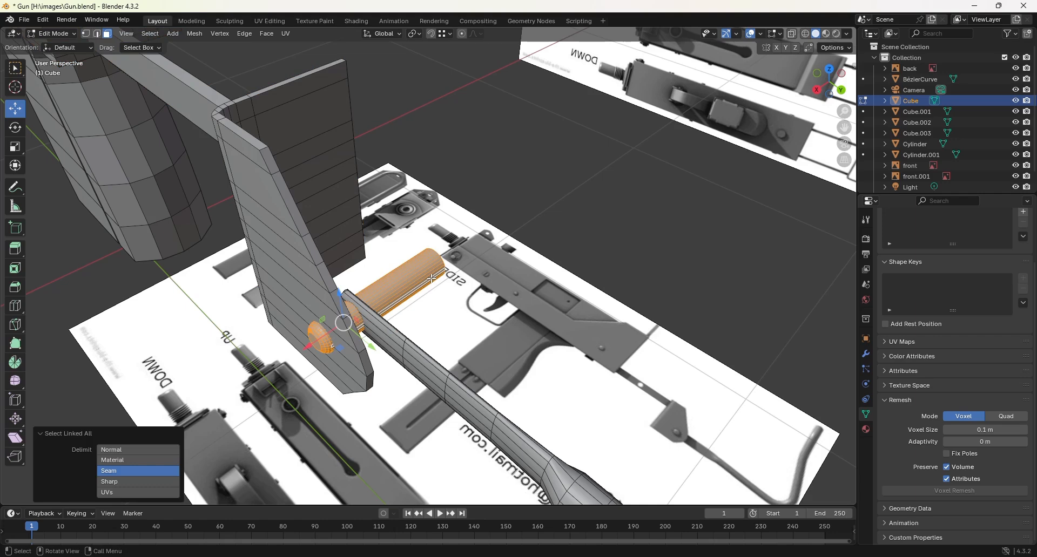
pyautogui.hotkey('shift', 'd')
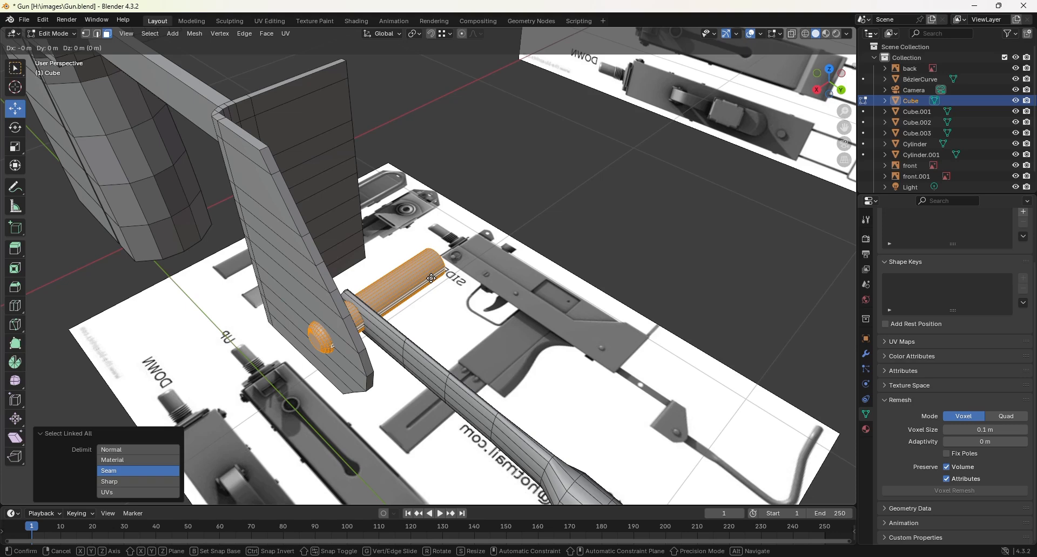
pyautogui.press('y')
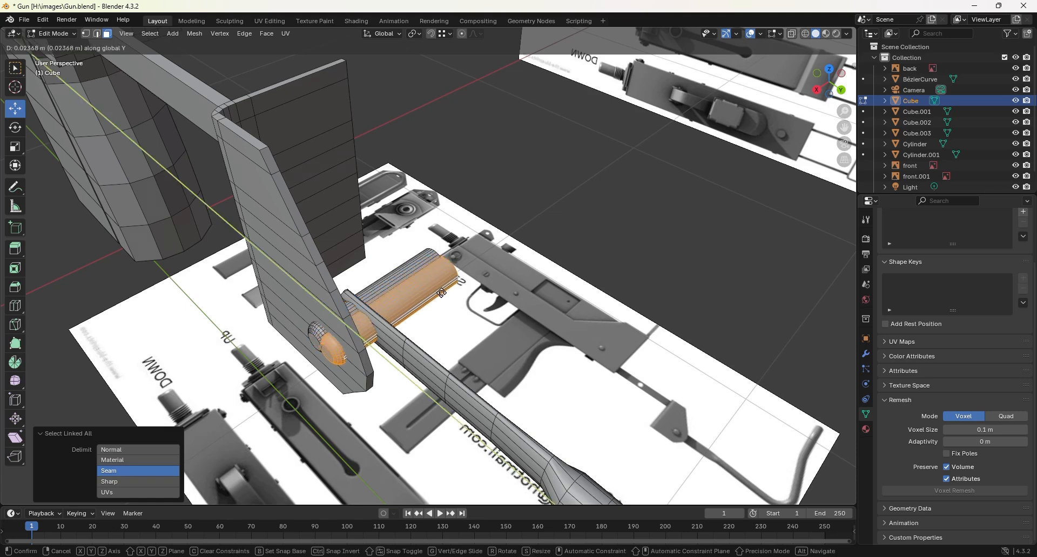
pyautogui.click(455, 311)
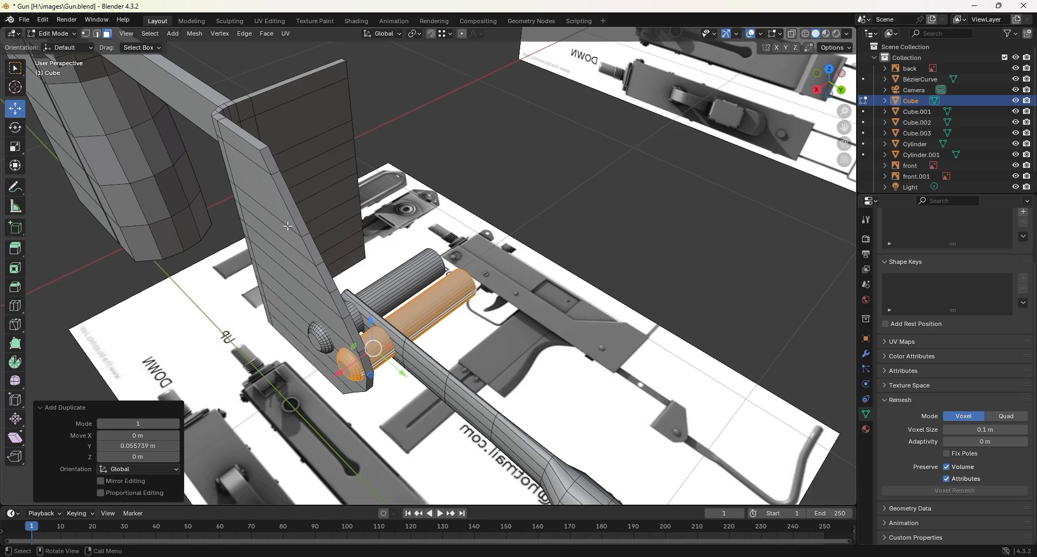
# - Separate the duplicated pin into its own object and make it the active object in Object Mode
pyautogui.press('p')
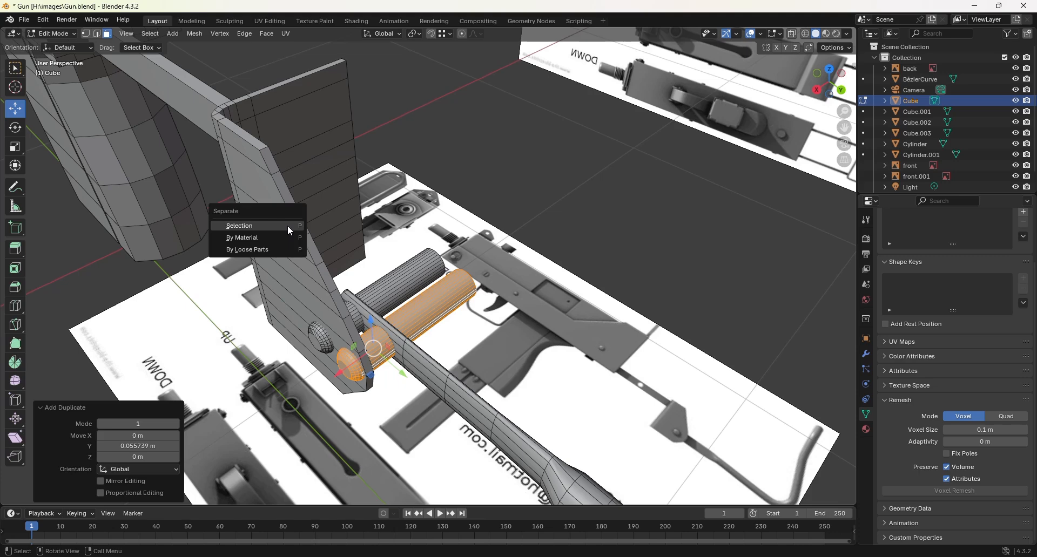
pyautogui.click(288, 226)
pyautogui.moveTo(400, 281); pyautogui.dragTo(428, 301, button='middle')
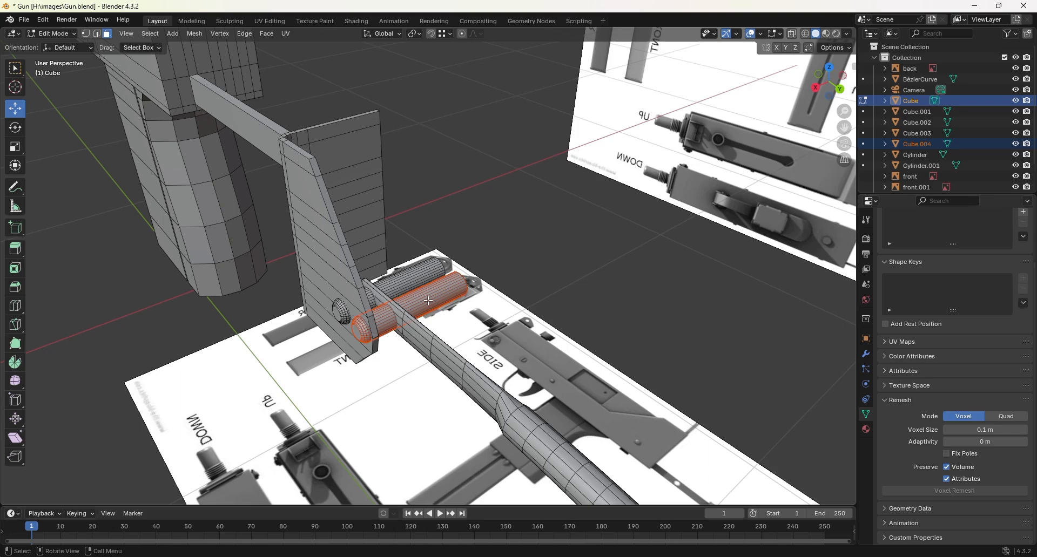
pyautogui.press('Tab')
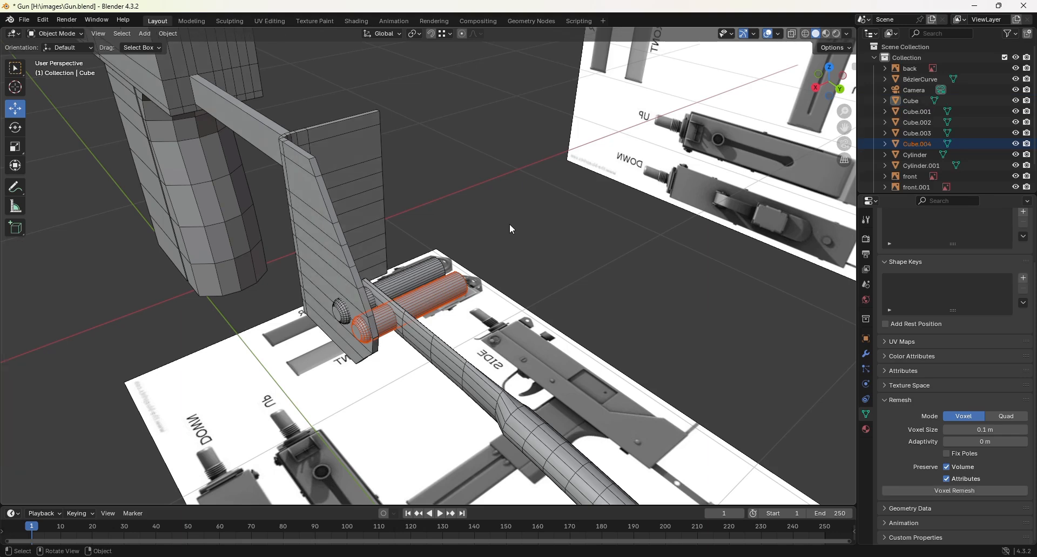
pyautogui.press('Tab')
pyautogui.click(441, 286)
pyautogui.press('Tab')
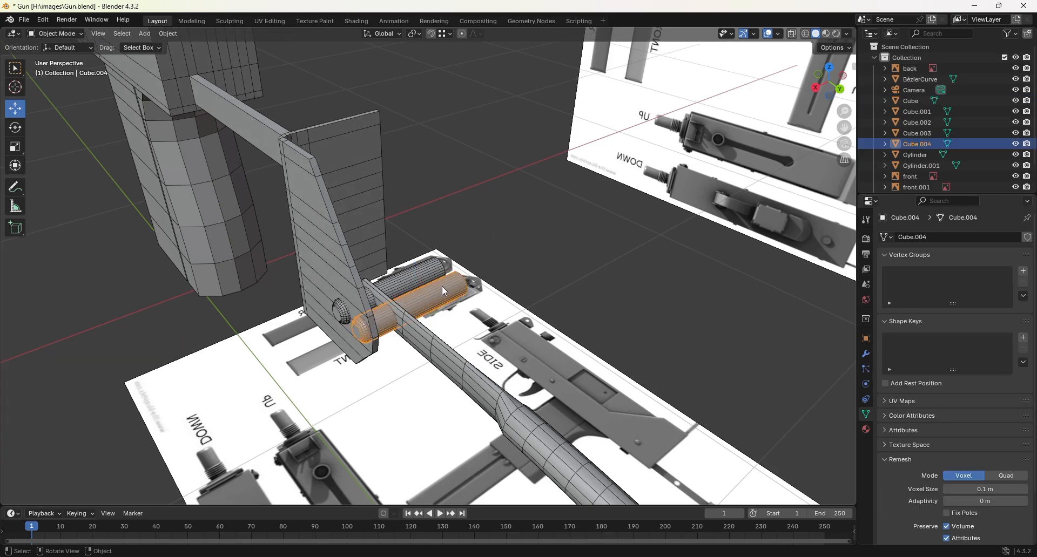
# - Set the separated pin's origin to the 3D cursor at its rounded head
pyautogui.moveTo(414, 297); pyautogui.dragTo(442, 289, button='middle')
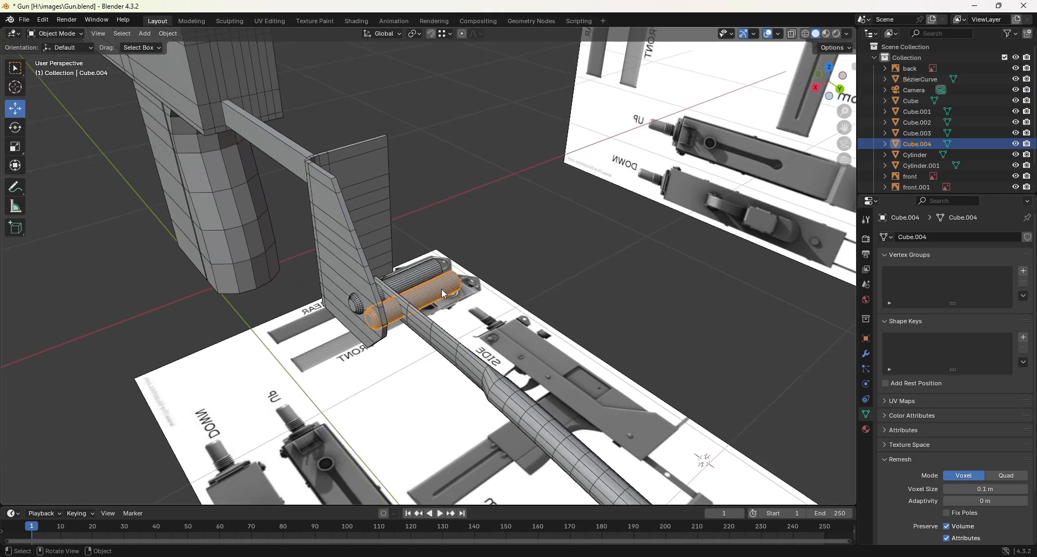
pyautogui.scroll(-5, 441, 289)
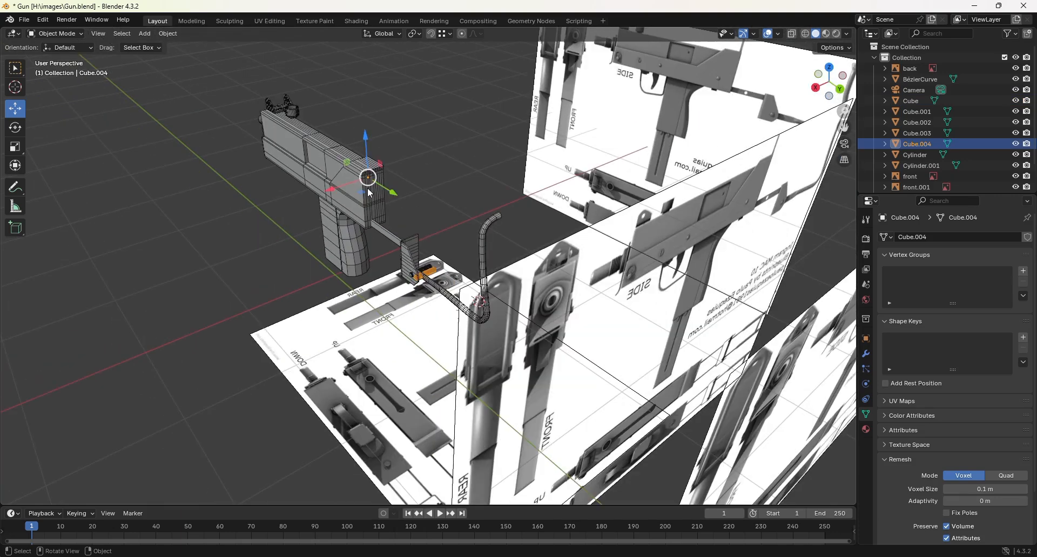
pyautogui.scroll(2, 434, 286)
pyautogui.scroll(2, 431, 283)
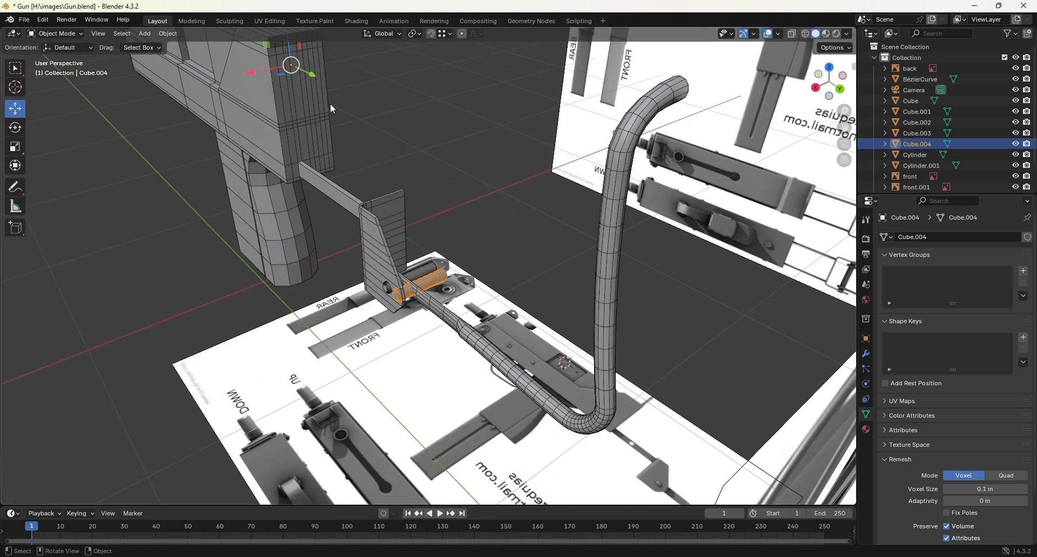
pyautogui.scroll(3, 432, 279)
pyautogui.scroll(2, 432, 279)
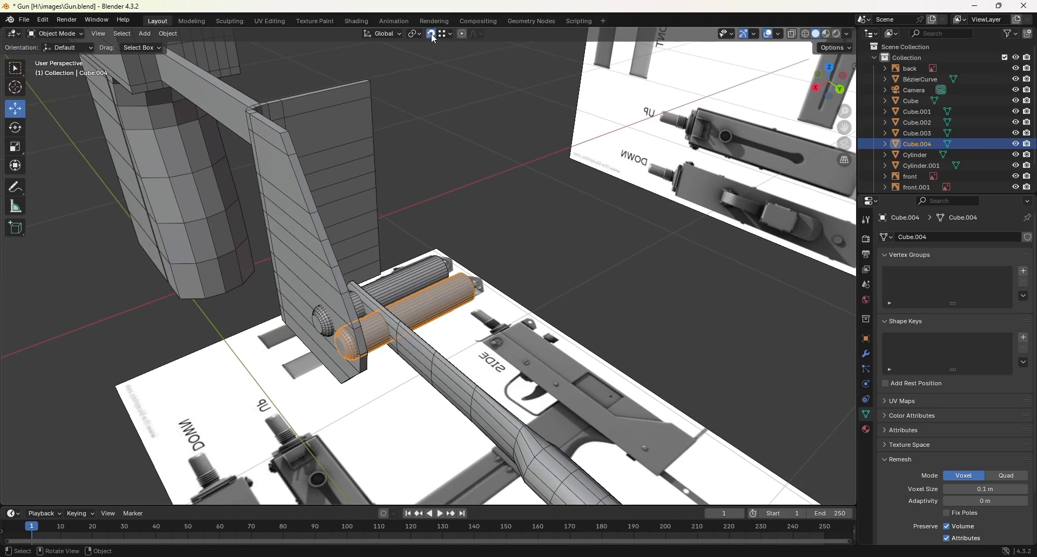
pyautogui.moveTo(466, 285); pyautogui.dragTo(485, 276, button='middle')
pyautogui.scroll(1, 348, 371)
pyautogui.scroll(2, 335, 373)
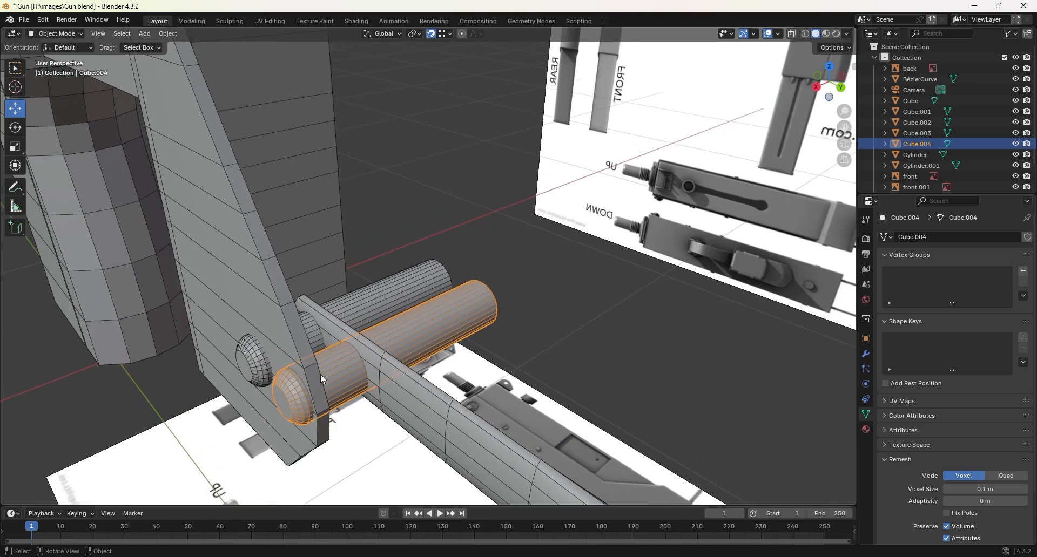
pyautogui.rightClick(294, 389)
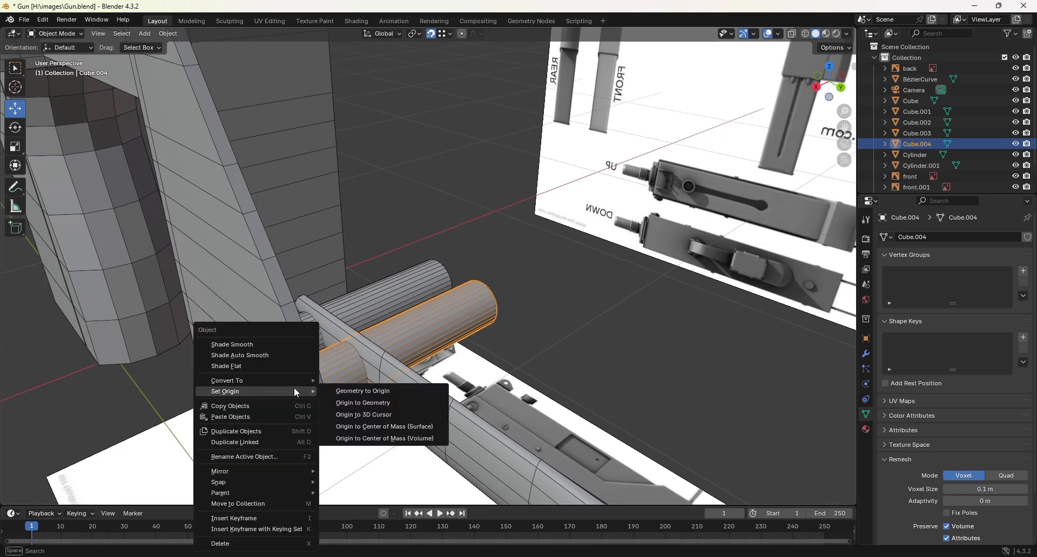
pyautogui.click(366, 414)
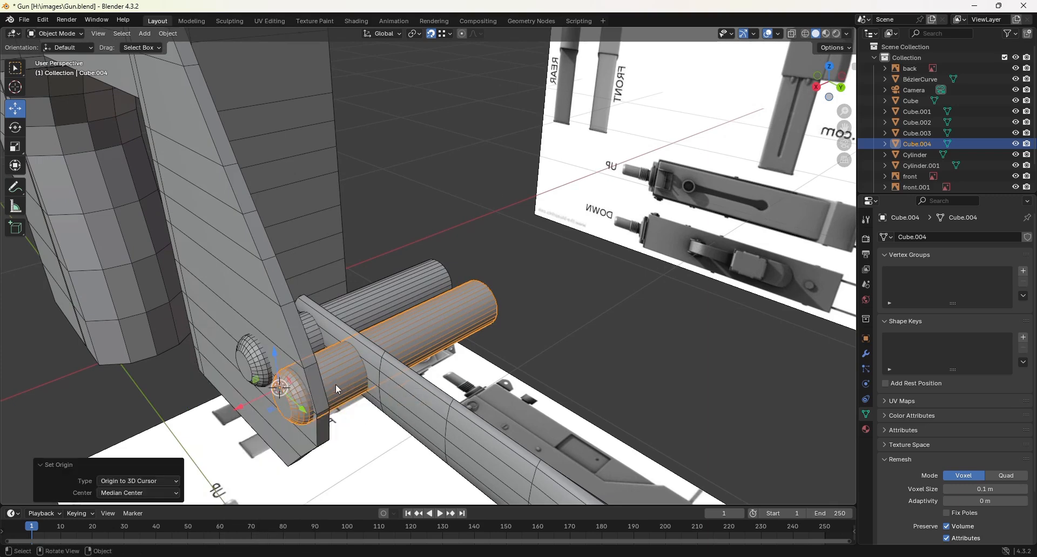
# - Move the separated pin about -0.056 m along Y onto the original pin, through the tube's end
pyautogui.click(242, 360)
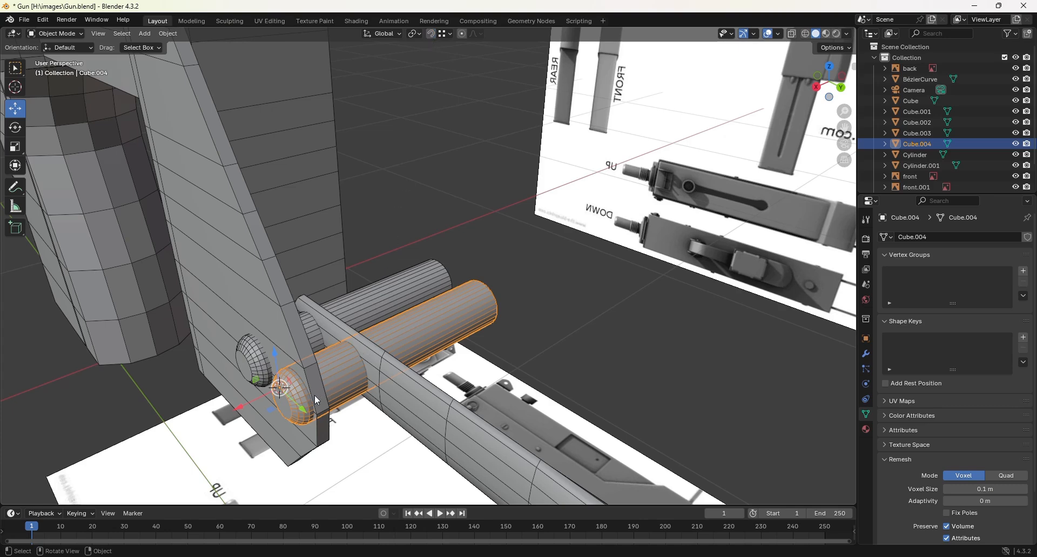
pyautogui.moveTo(306, 412); pyautogui.dragTo(250, 382)
pyautogui.moveTo(481, 321); pyautogui.dragTo(349, 304, button='middle')
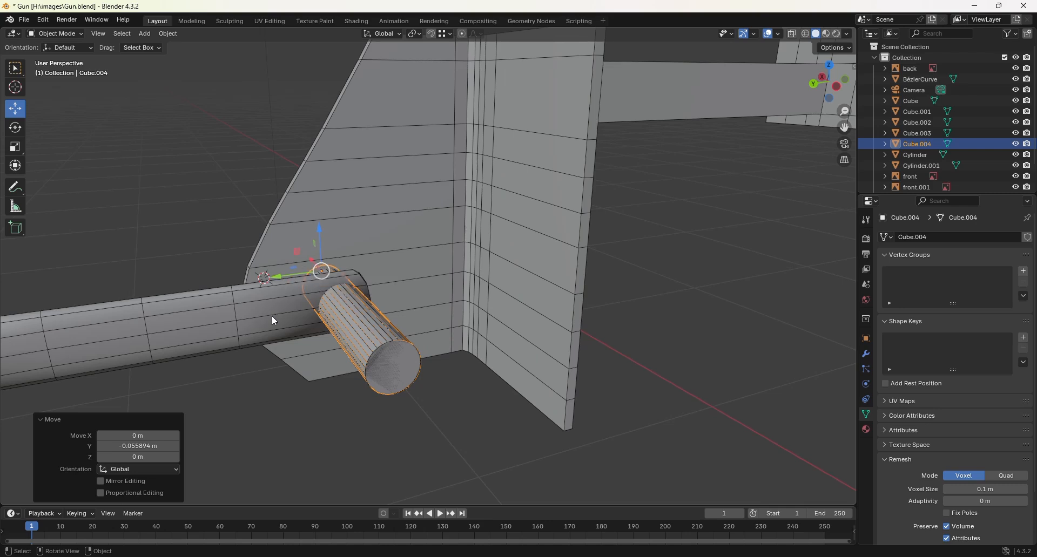
# - Add the stock tube to the selection and isolate it with the separated pin in local view
pyautogui.keyDown('shift'); pyautogui.click(207, 318); pyautogui.keyUp('shift')
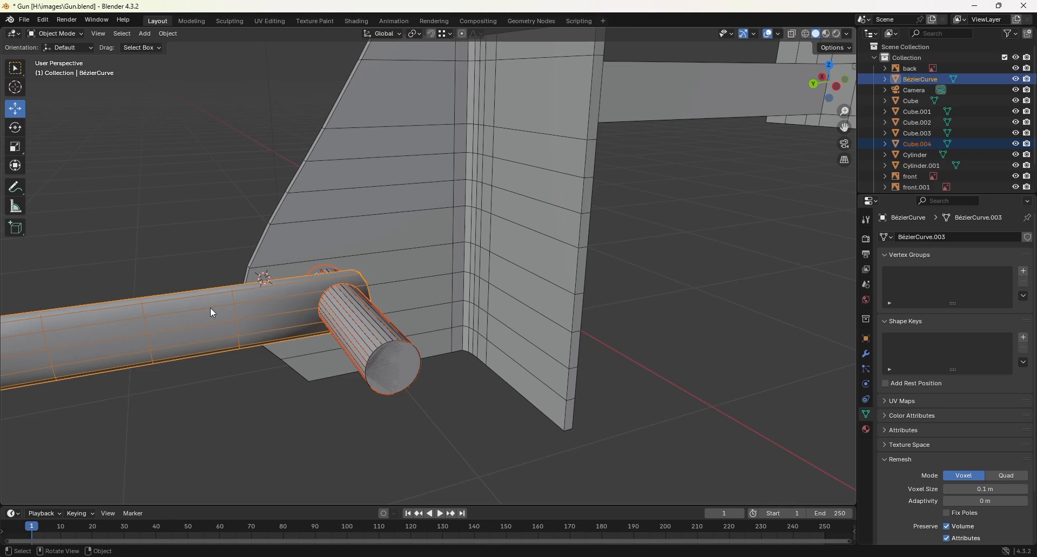
pyautogui.press('KP_Divide')
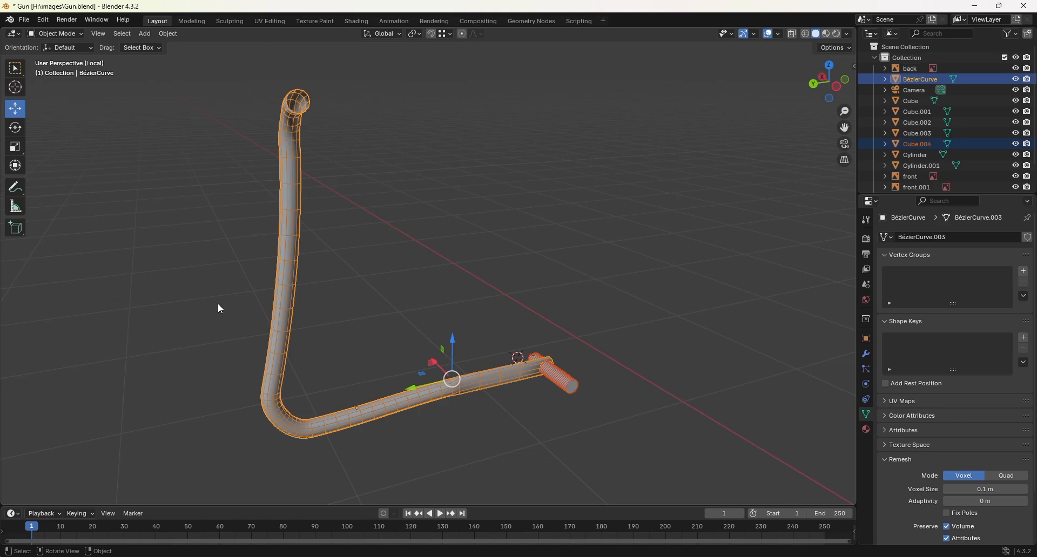
pyautogui.scroll(2, 595, 372)
pyautogui.scroll(2, 595, 371)
pyautogui.keyDown('shift'); pyautogui.moveTo(657, 398); pyautogui.dragTo(484, 214, button='middle'); pyautogui.keyUp('shift')
pyautogui.scroll(4, 536, 344)
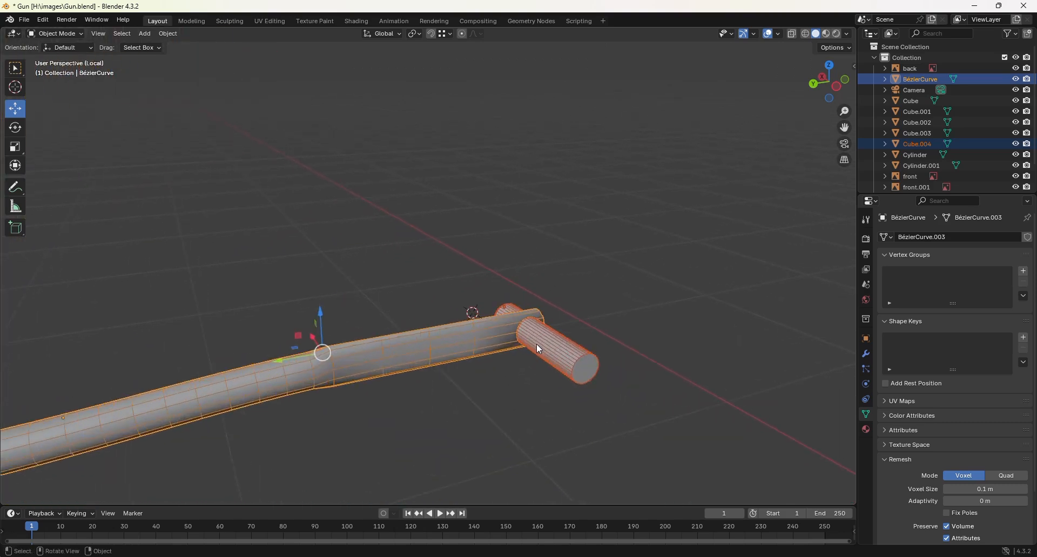
pyautogui.moveTo(649, 377); pyautogui.dragTo(513, 365, button='middle')
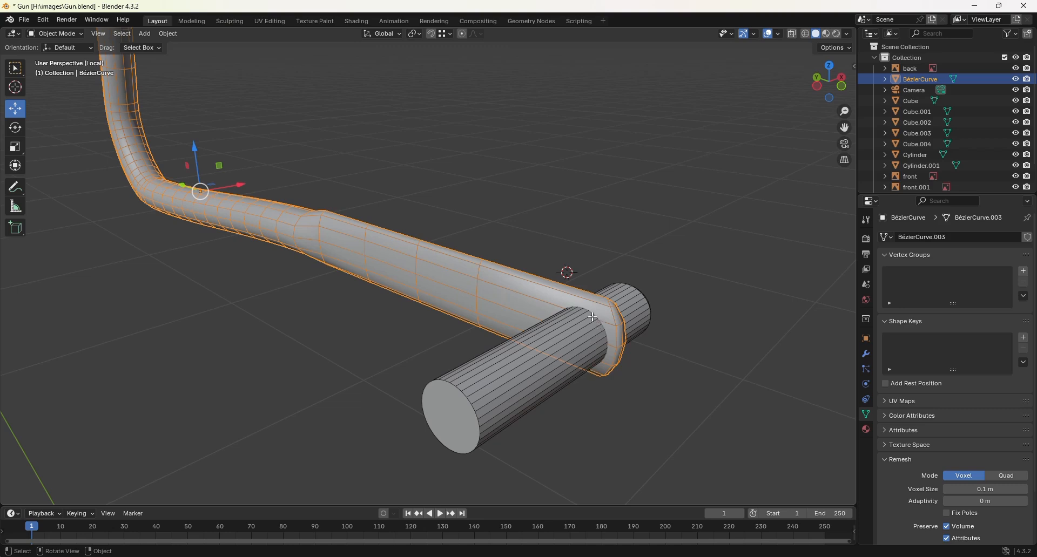
# - Add edge loops around the stock tube close to its hinge end, where the pin passes through
pyautogui.press('Tab')
pyautogui.hotkey('ctrl', 'r')
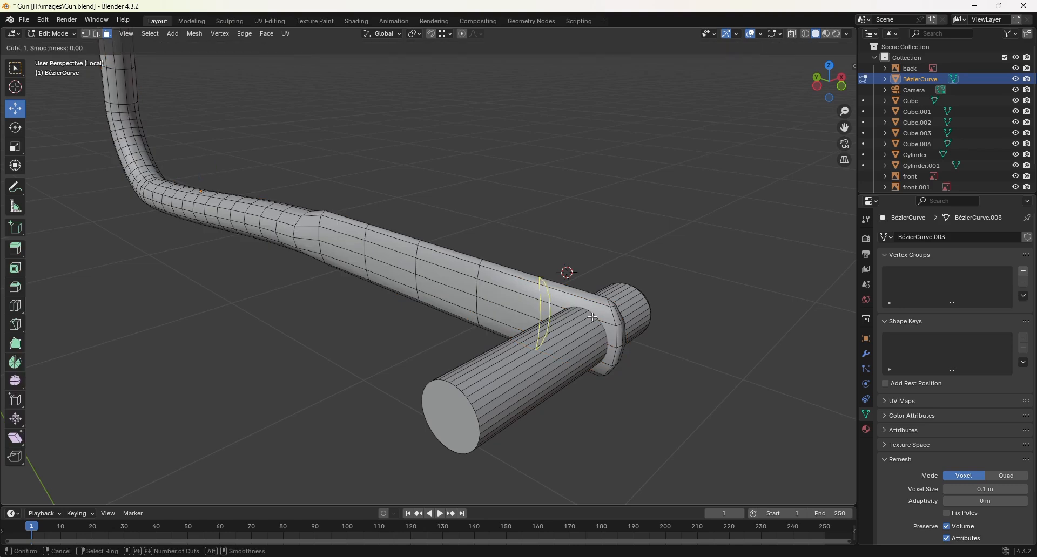
pyautogui.click(593, 317)
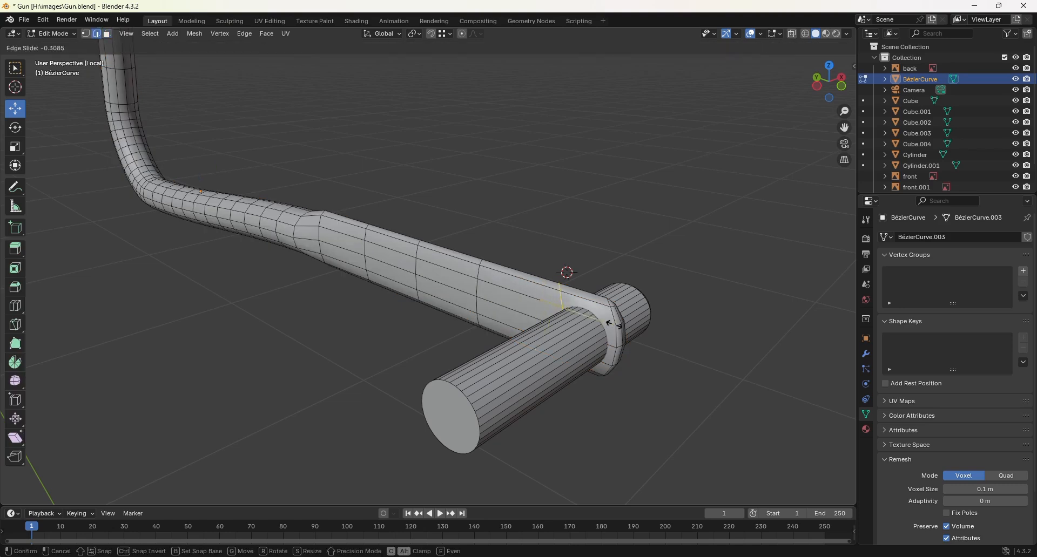
pyautogui.click(641, 333)
pyautogui.hotkey('ctrl', 'z')
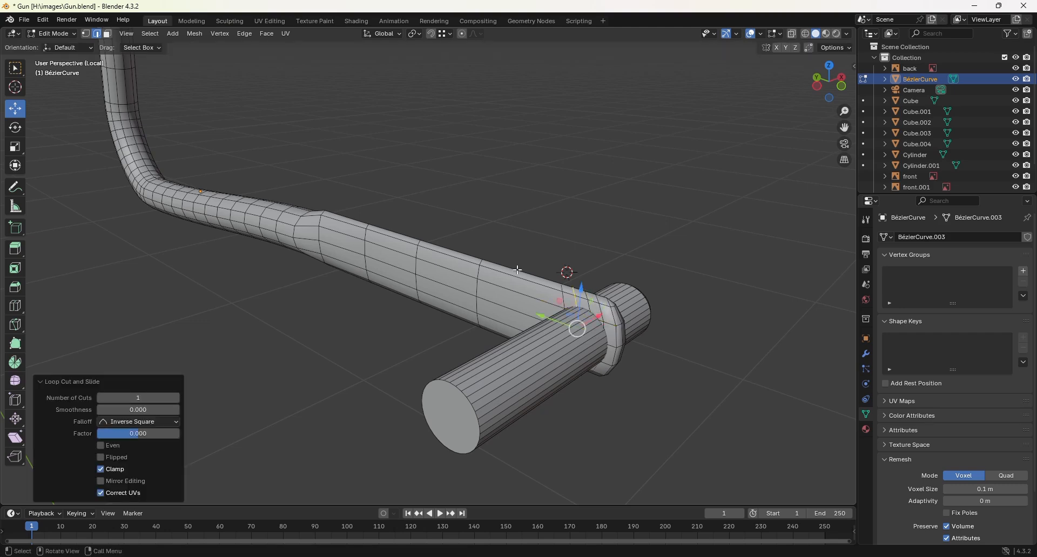
# - Cut two evenly spaced edge loops around the stock tube, just before the section crossed by the pin
pyautogui.hotkey('ctrl', 'r')
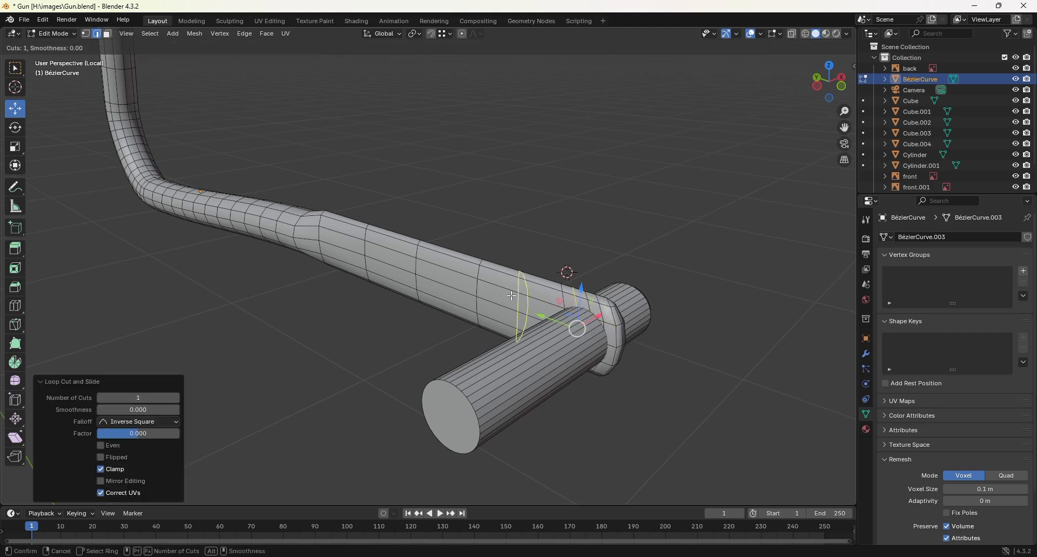
pyautogui.scroll(1, 511, 296)
pyautogui.click(512, 296)
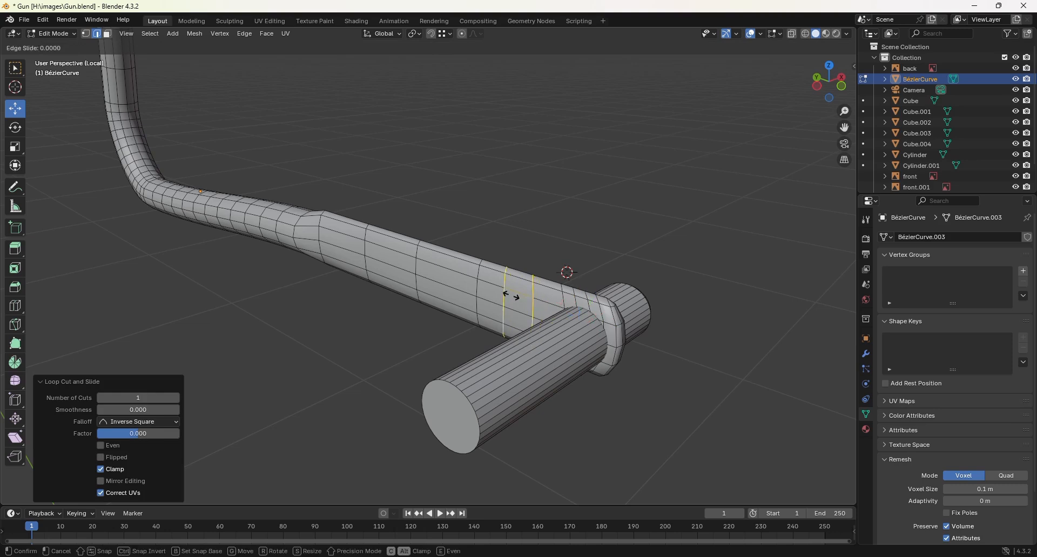
pyautogui.rightClick(517, 302)
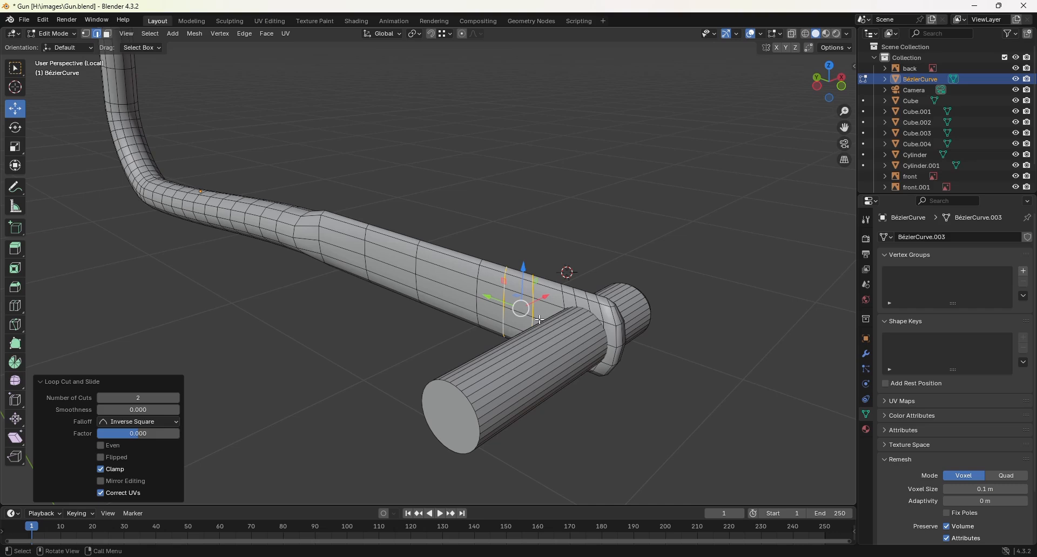
# - Return to Object Mode and add a Boolean modifier to the stock tube
pyautogui.press('Tab')
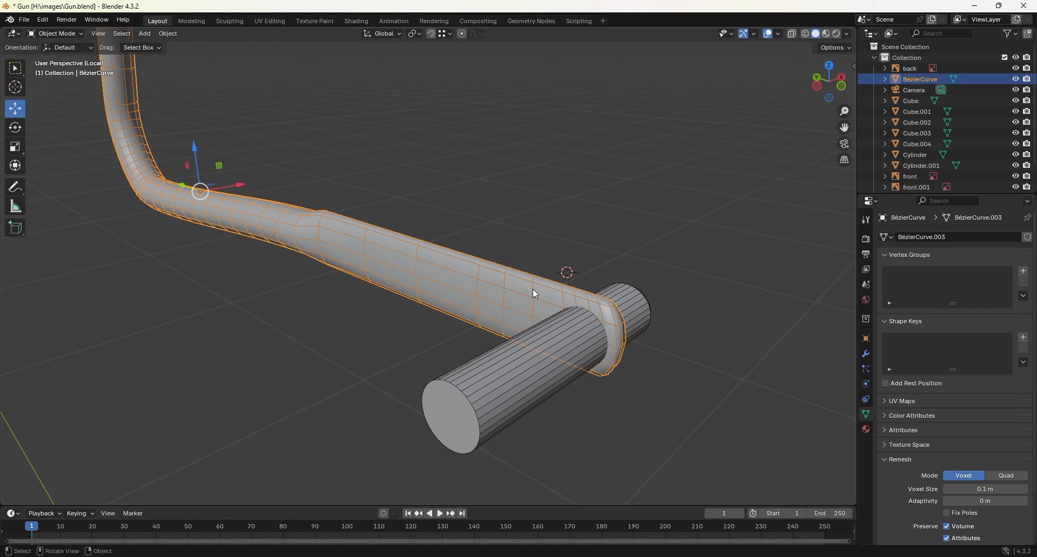
pyautogui.click(867, 355)
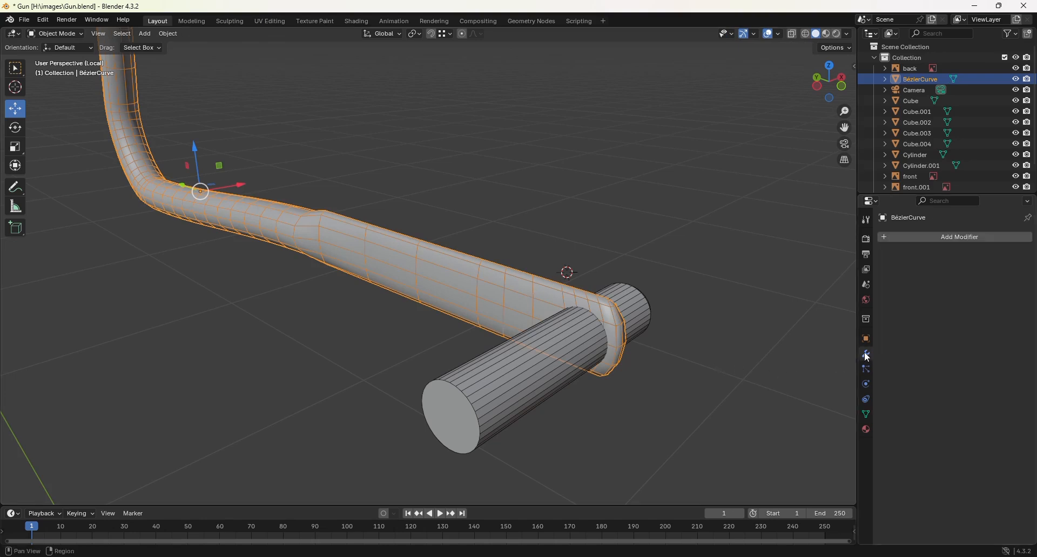
pyautogui.click(913, 237)
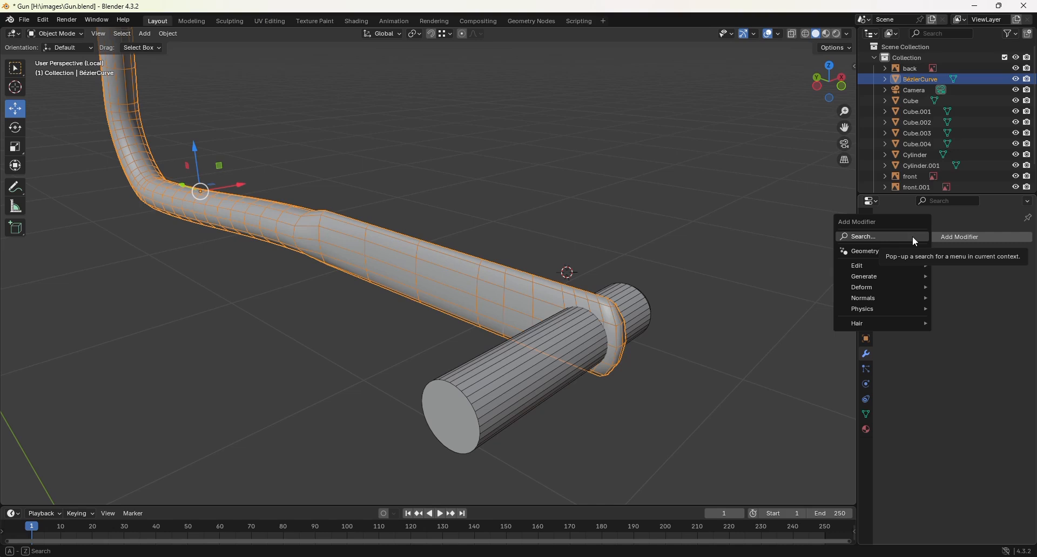
pyautogui.moveTo(899, 273)
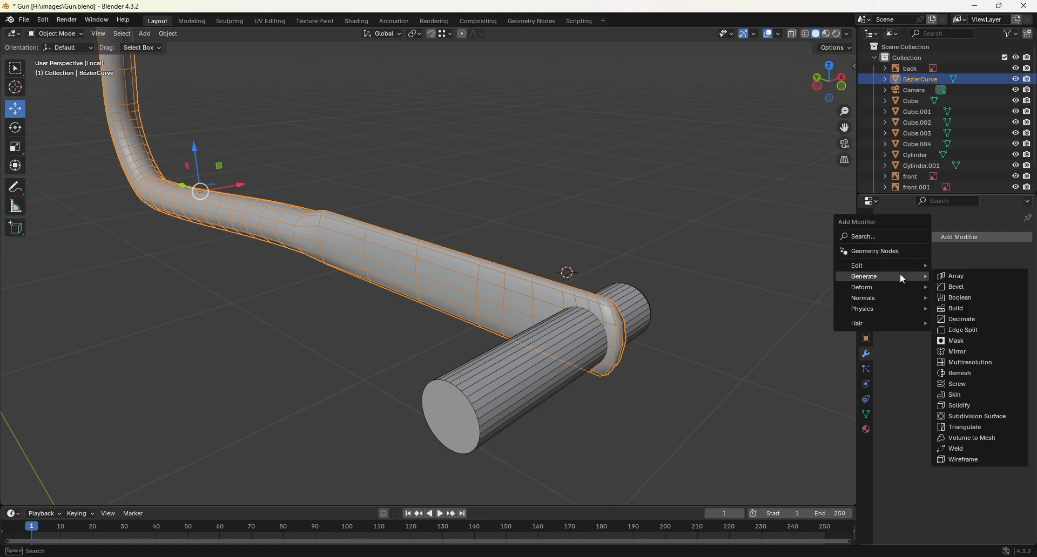
pyautogui.click(972, 300)
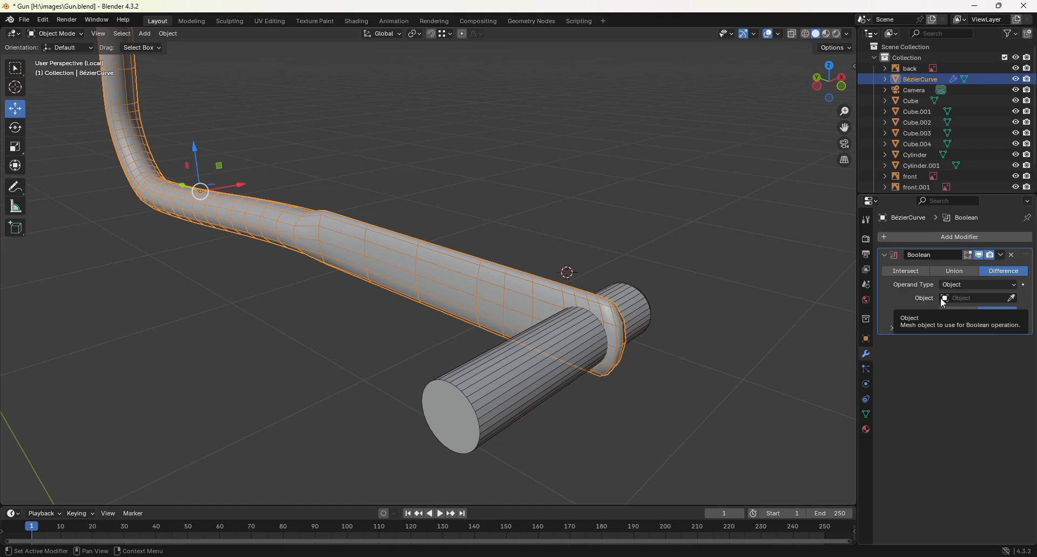
# - Set the pin Cube.004 as the cutting object of the tube's Difference Boolean and apply the modifier
pyautogui.click(945, 298)
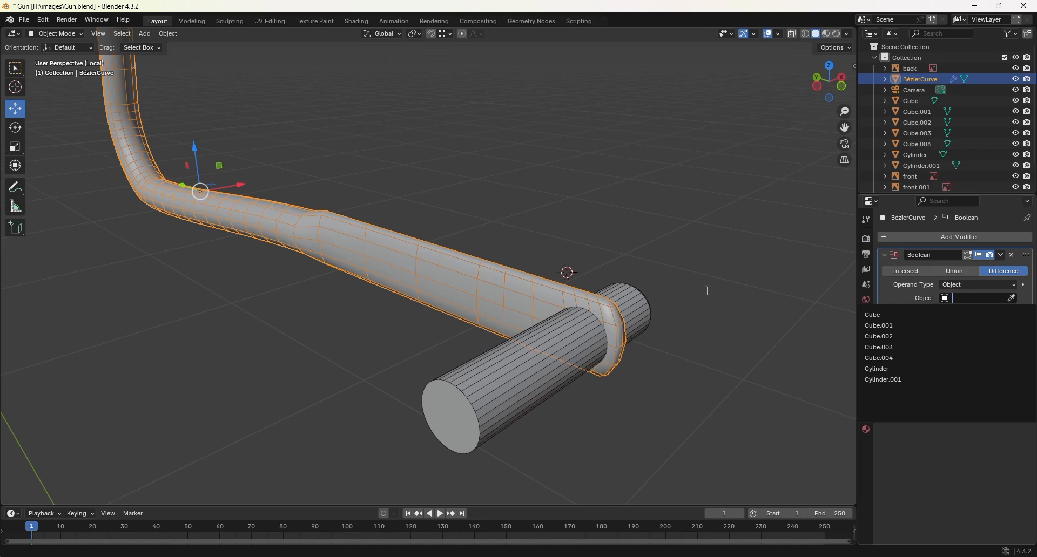
pyautogui.click(635, 306)
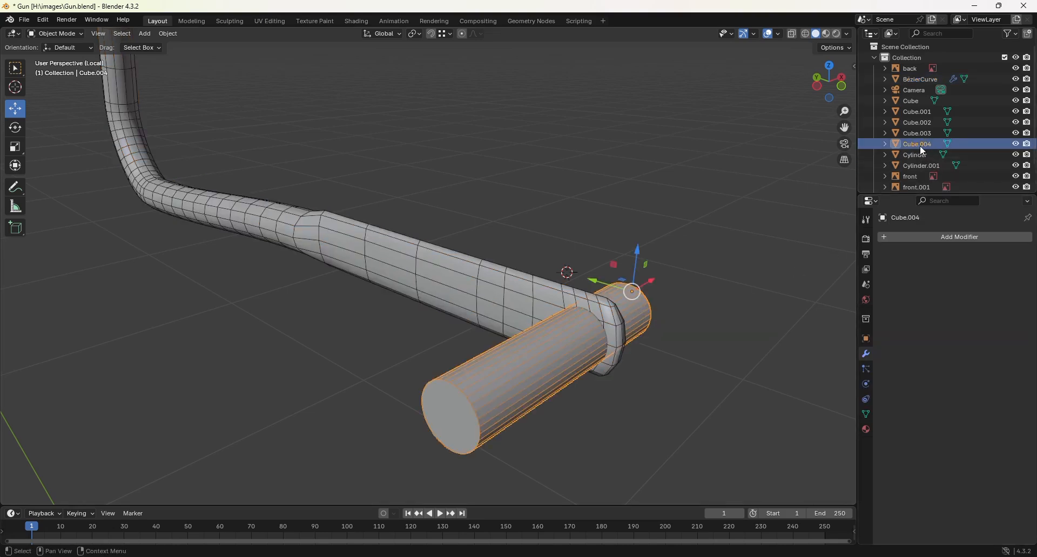
pyautogui.click(542, 290)
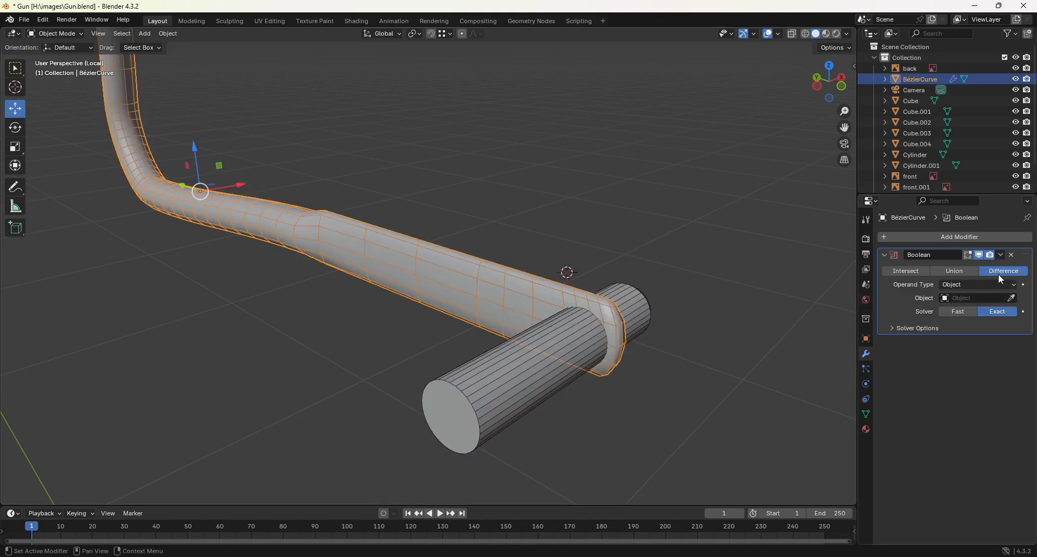
pyautogui.click(947, 298)
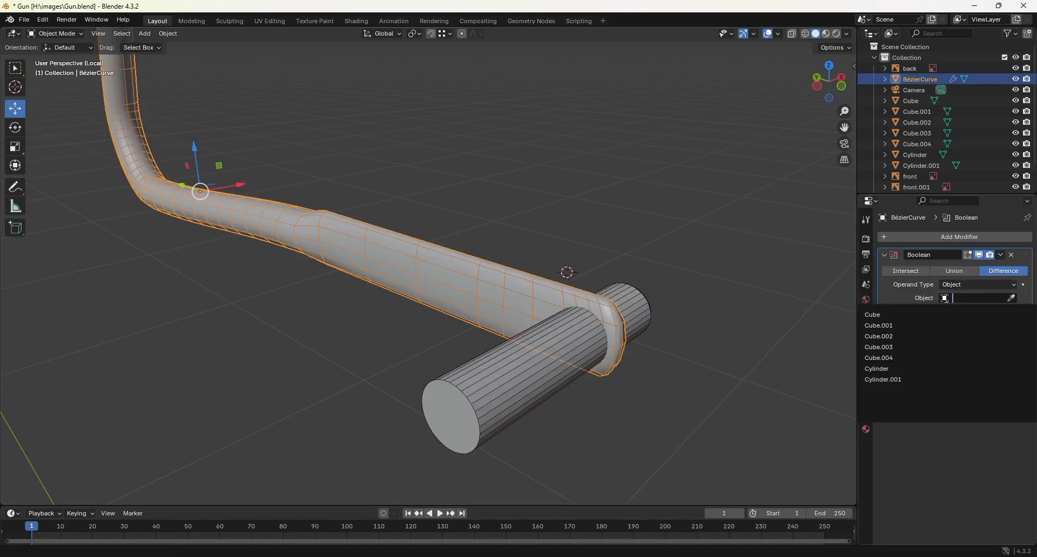
pyautogui.click(893, 359)
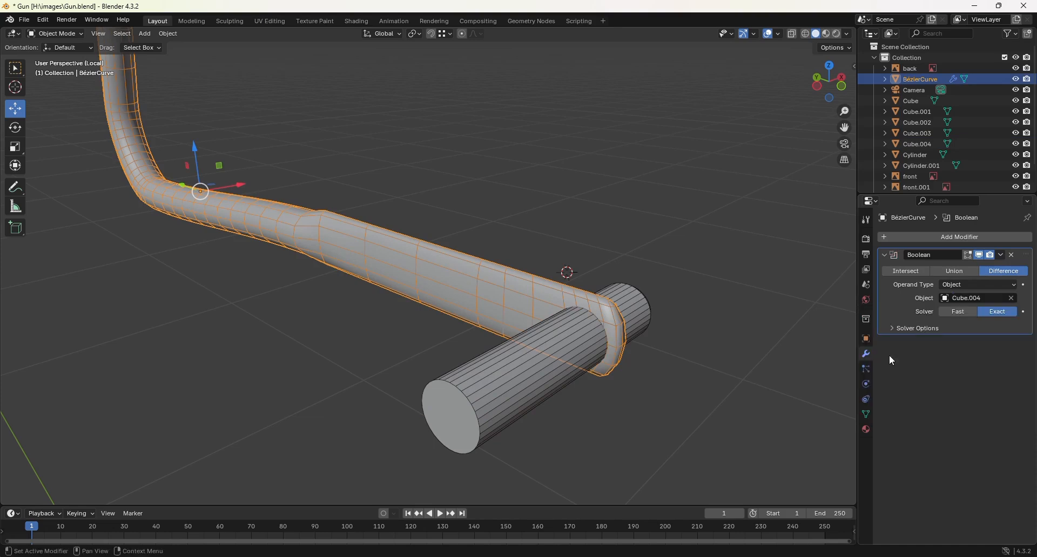
pyautogui.click(1003, 256)
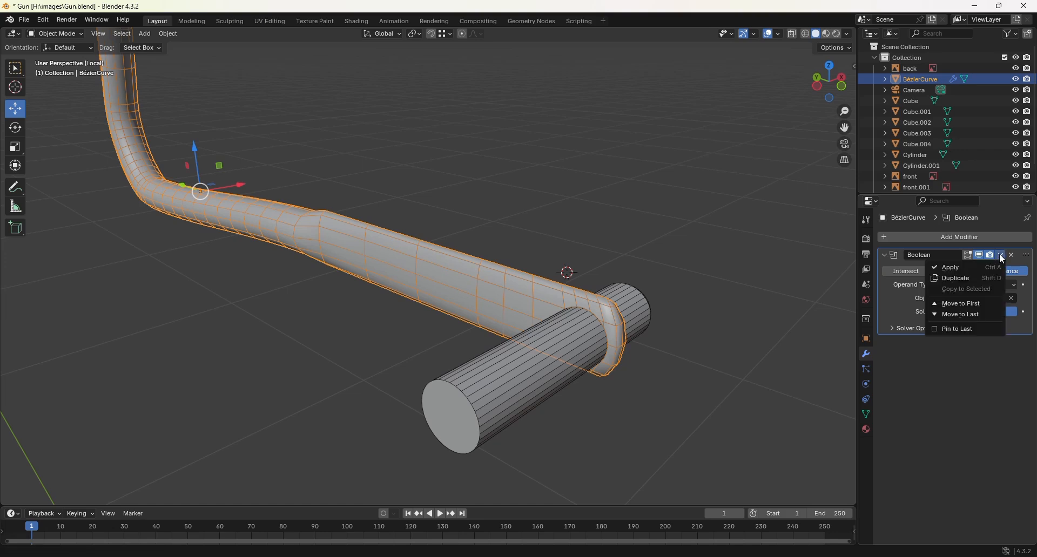
pyautogui.click(955, 273)
# - Move the pin Cube.004 about -0.119 m along Y, clear of the stock tube
pyautogui.click(643, 320)
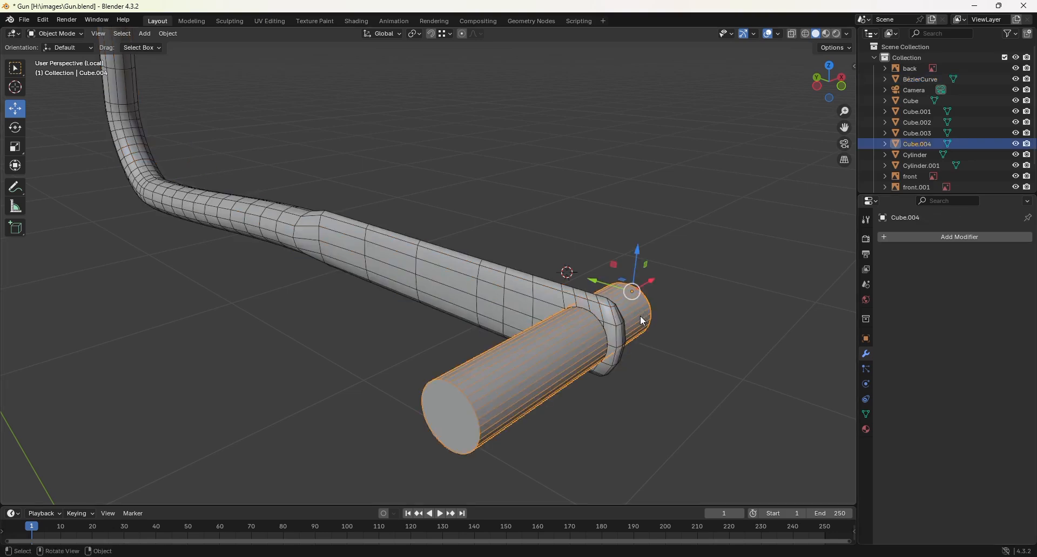
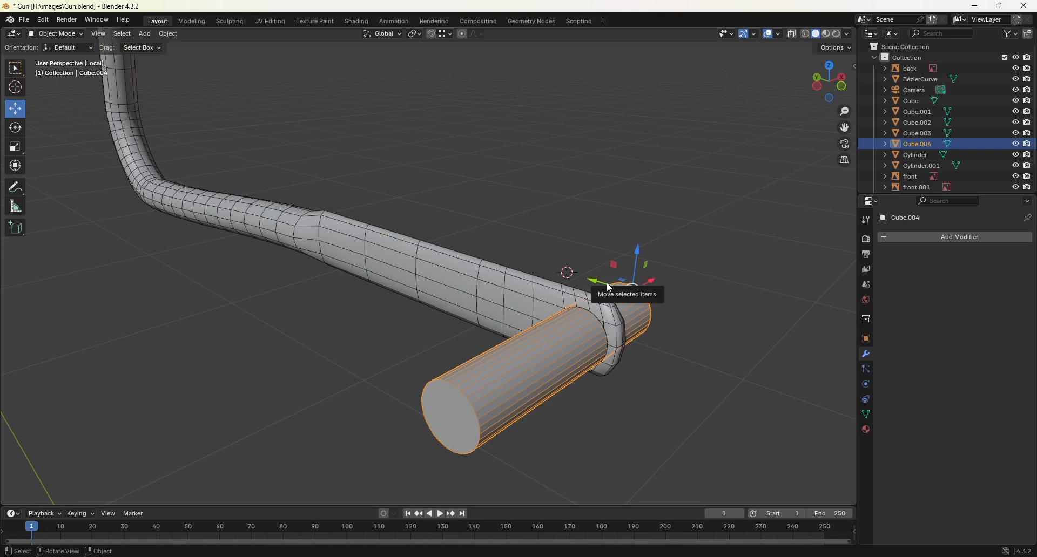
pyautogui.moveTo(609, 287); pyautogui.dragTo(750, 330)
pyautogui.moveTo(636, 337); pyautogui.dragTo(461, 246, button='middle')
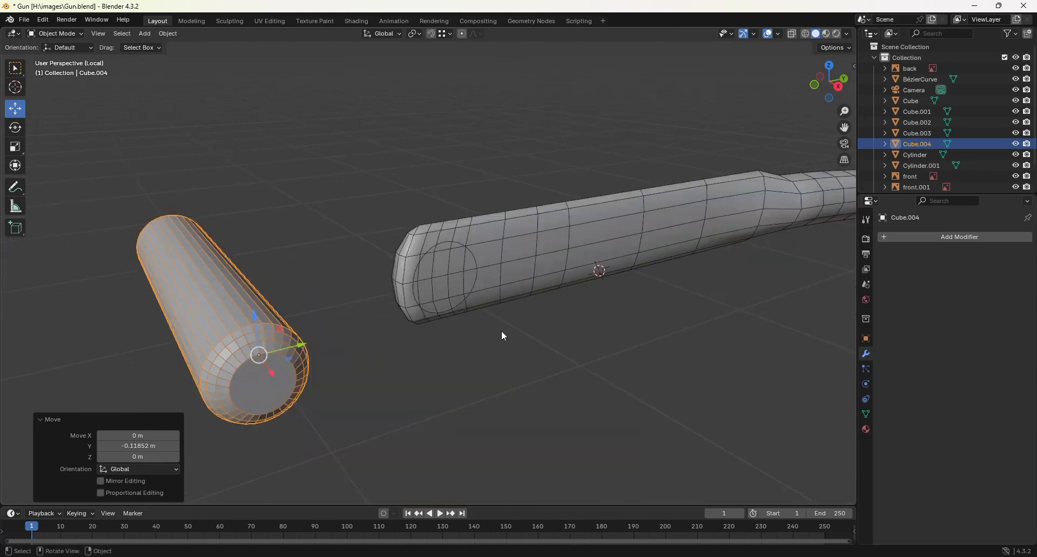
# - Delete the stock tube faces that lie inside the circular pin cut, on both sides of the hinge end
pyautogui.click(462, 290)
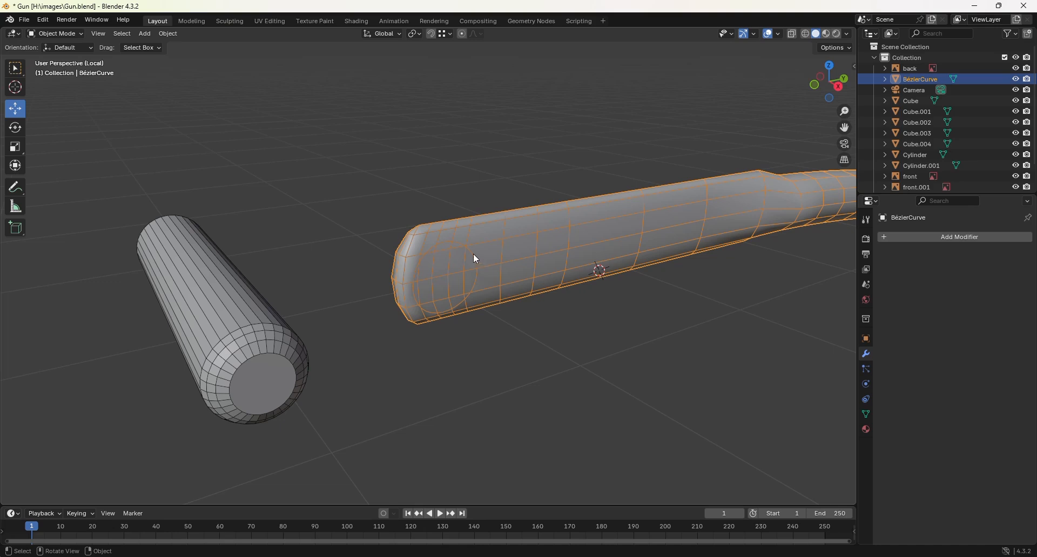
pyautogui.press('Tab')
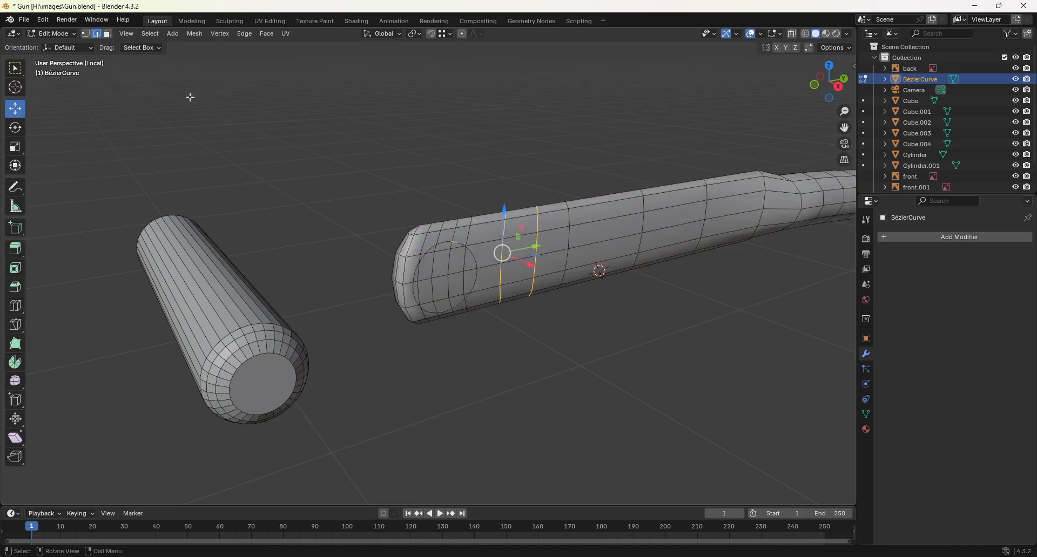
pyautogui.click(109, 34)
pyautogui.moveTo(467, 277); pyautogui.dragTo(435, 268, button='middle')
pyautogui.press('KP_3')
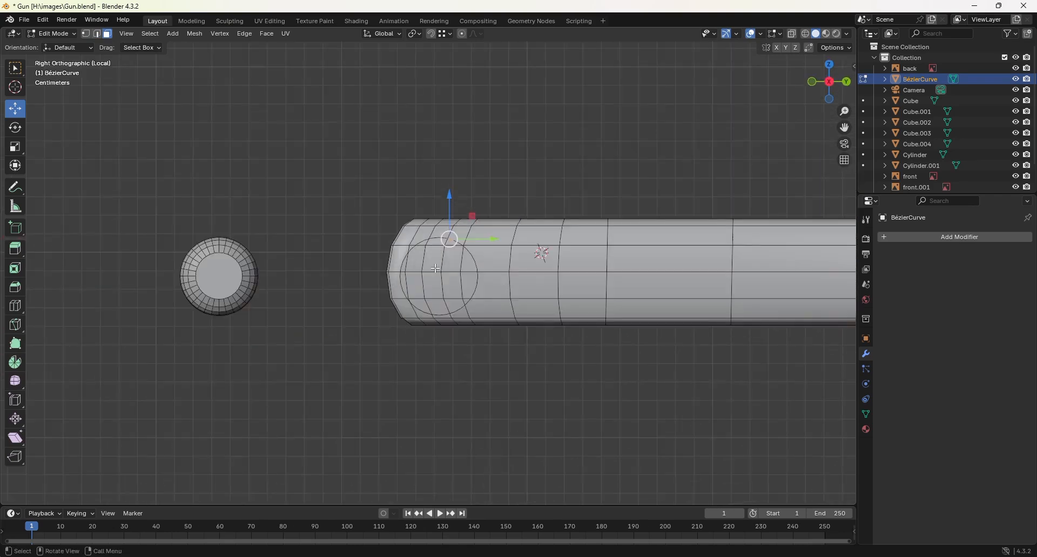
pyautogui.press('z')
pyautogui.click(372, 263)
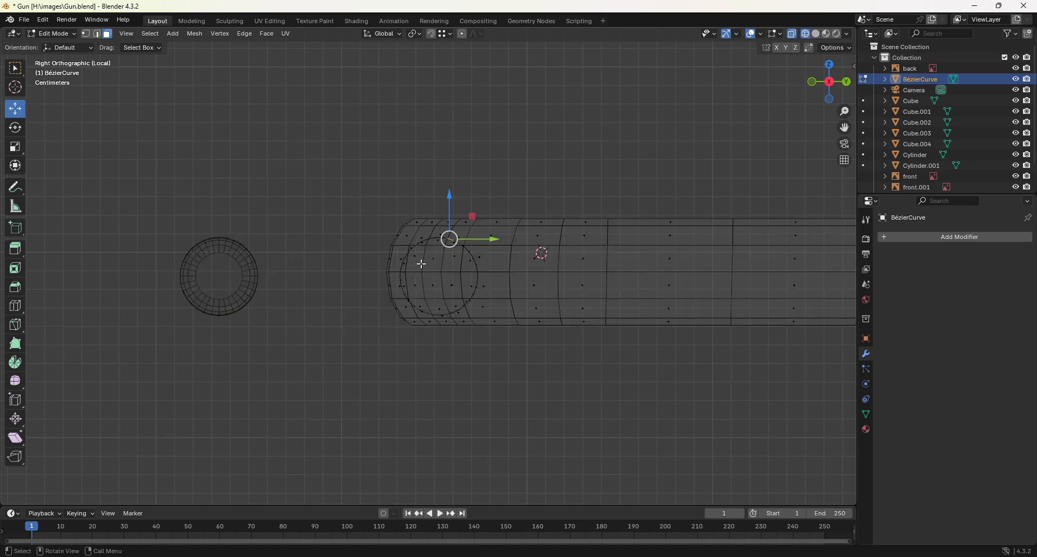
pyautogui.moveTo(405, 265); pyautogui.dragTo(456, 294)
pyautogui.scroll(3, 457, 295)
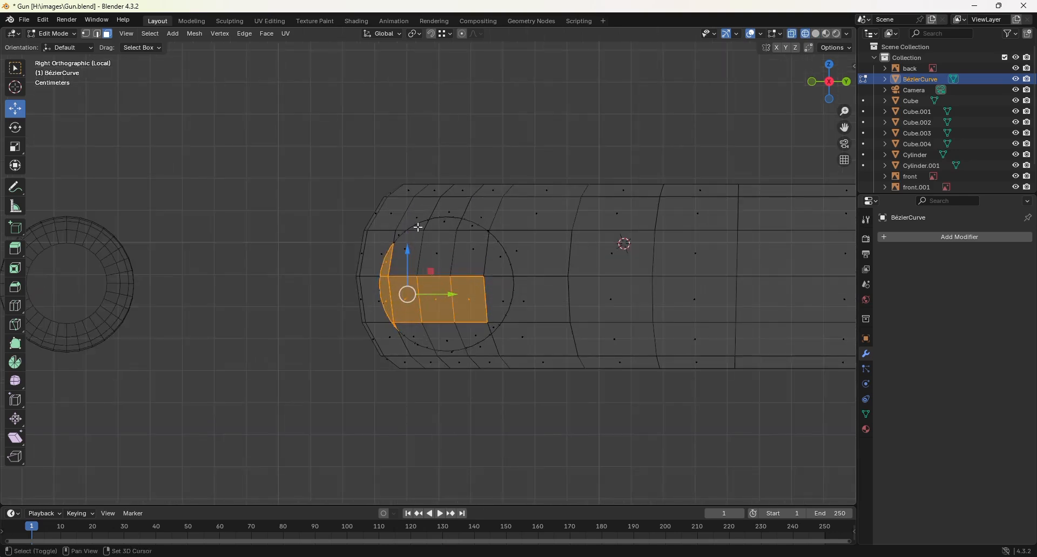
pyautogui.keyDown('shift'); pyautogui.moveTo(419, 228); pyautogui.dragTo(488, 278); pyautogui.keyUp('shift')
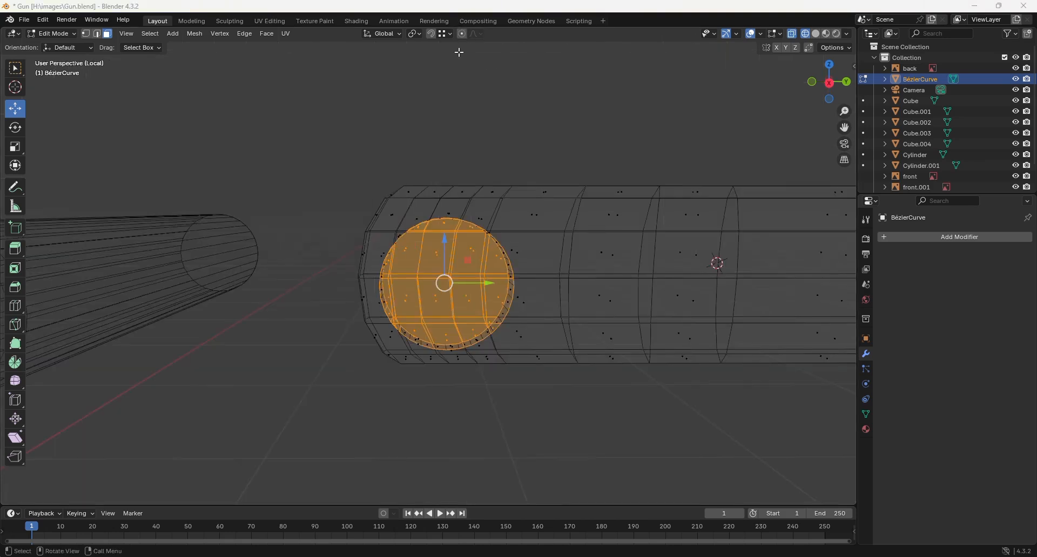
pyautogui.moveTo(484, 91); pyautogui.dragTo(494, 101, button='middle')
pyautogui.press('x')
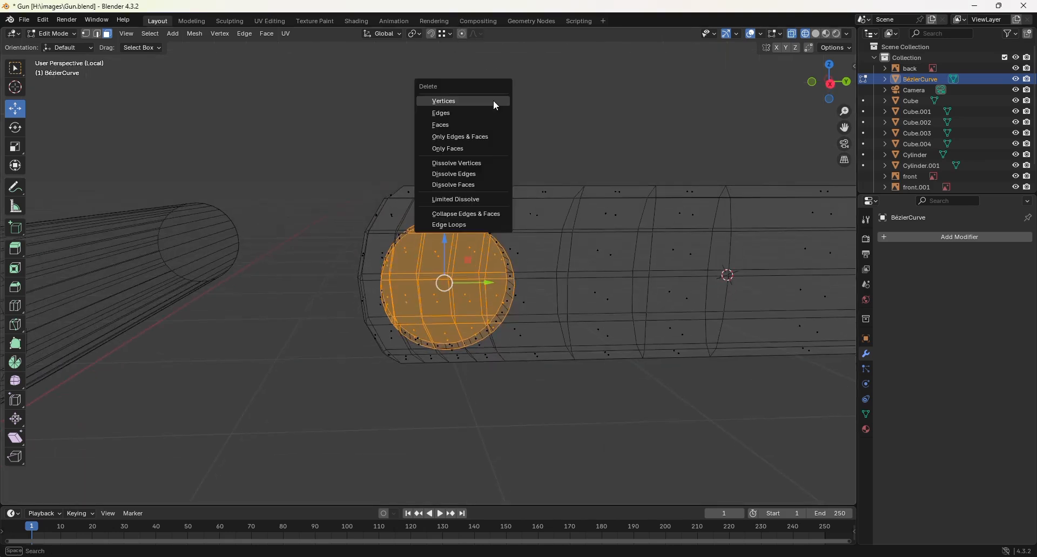
pyautogui.click(495, 102)
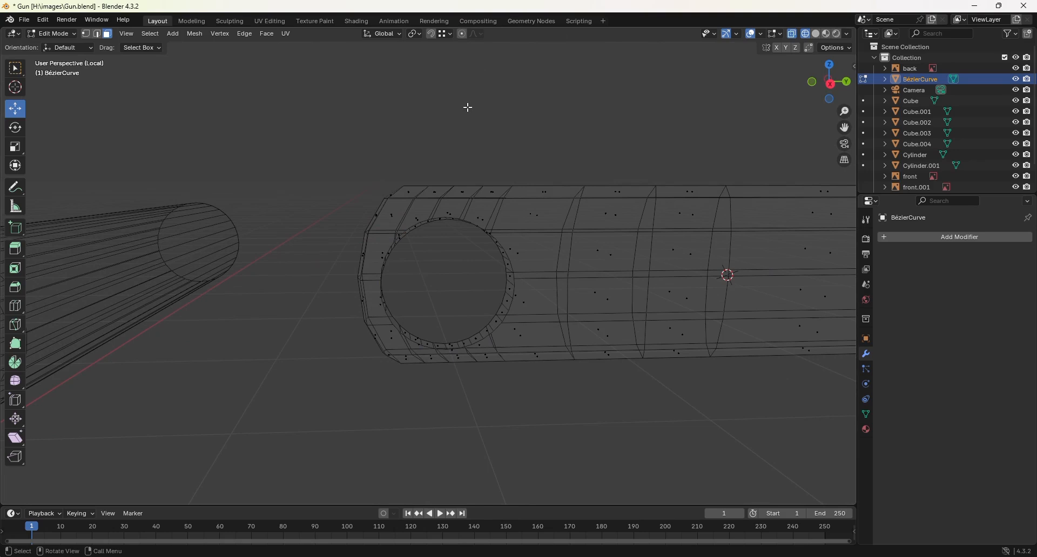
# - Restore solid shading and bridge the opposite rim edges beside the gap in the pin hole's inner wall
pyautogui.press('z')
pyautogui.click(544, 162)
pyautogui.moveTo(544, 178)
pyautogui.mouseDown(button='middle')
pyautogui.moveTo(483, 295)
pyautogui.moveTo(419, 304)
pyautogui.moveTo(398, 283)
pyautogui.moveTo(464, 232)
pyautogui.moveTo(514, 287)
pyautogui.moveTo(434, 312)
pyautogui.moveTo(459, 286)
pyautogui.moveTo(444, 301)
pyautogui.moveTo(451, 282)
pyautogui.mouseUp(button='middle')
pyautogui.scroll(3, 432, 313)
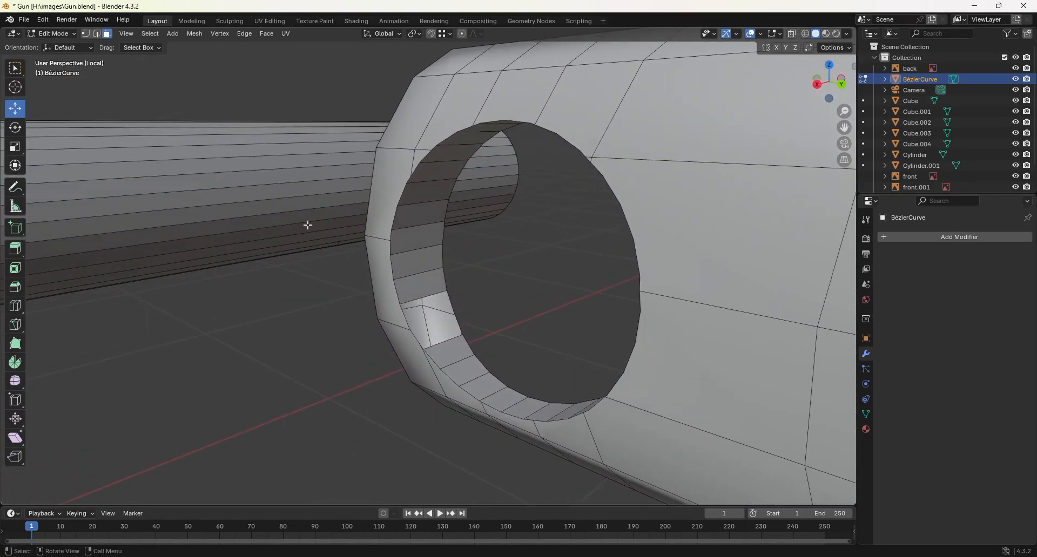
pyautogui.click(100, 34)
pyautogui.scroll(2, 409, 319)
pyautogui.click(401, 349)
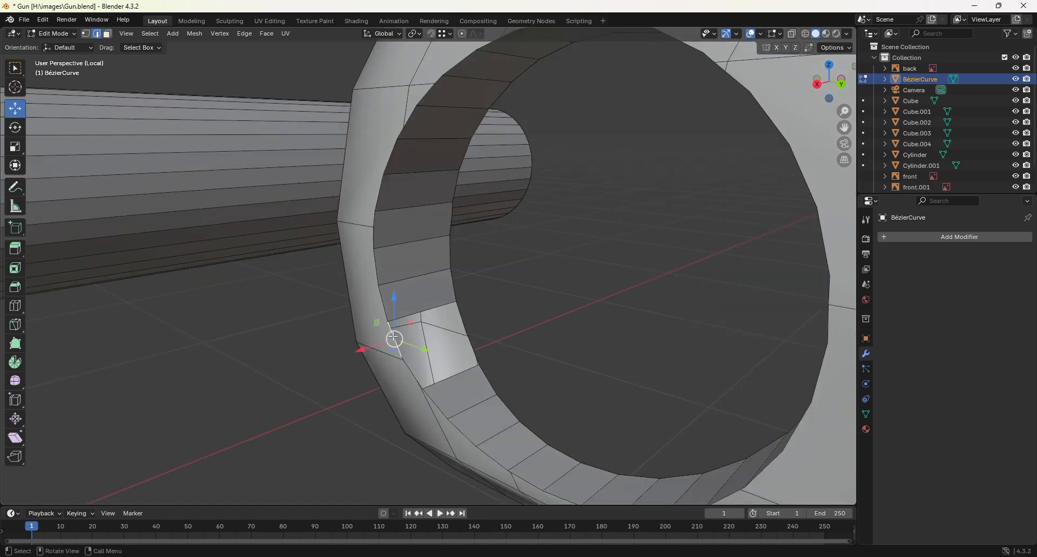
pyautogui.keyDown('ctrl'); pyautogui.click(423, 387); pyautogui.keyUp('ctrl')
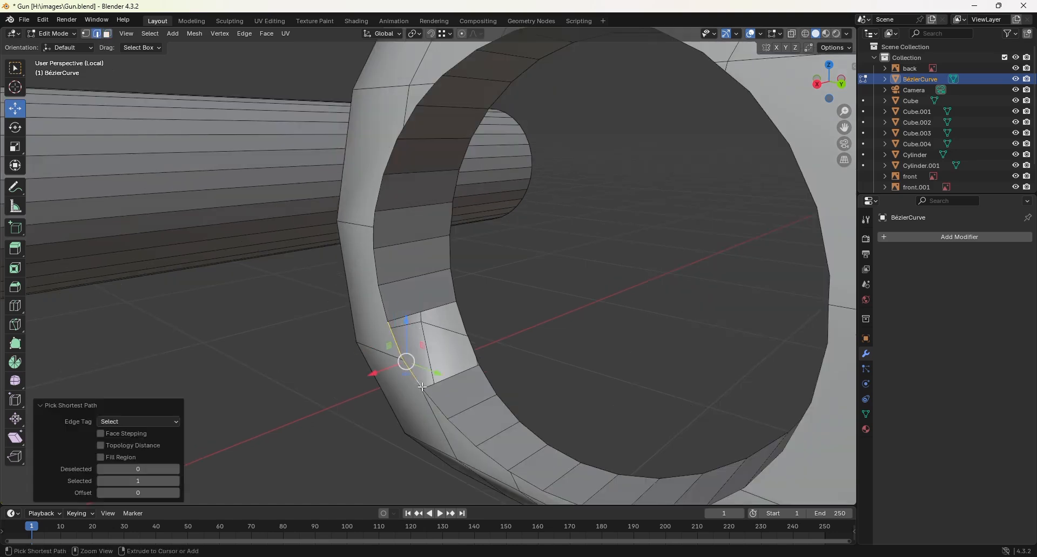
pyautogui.keyDown('shift'); pyautogui.click(460, 313); pyautogui.keyUp('shift')
pyautogui.scroll(1, 481, 373)
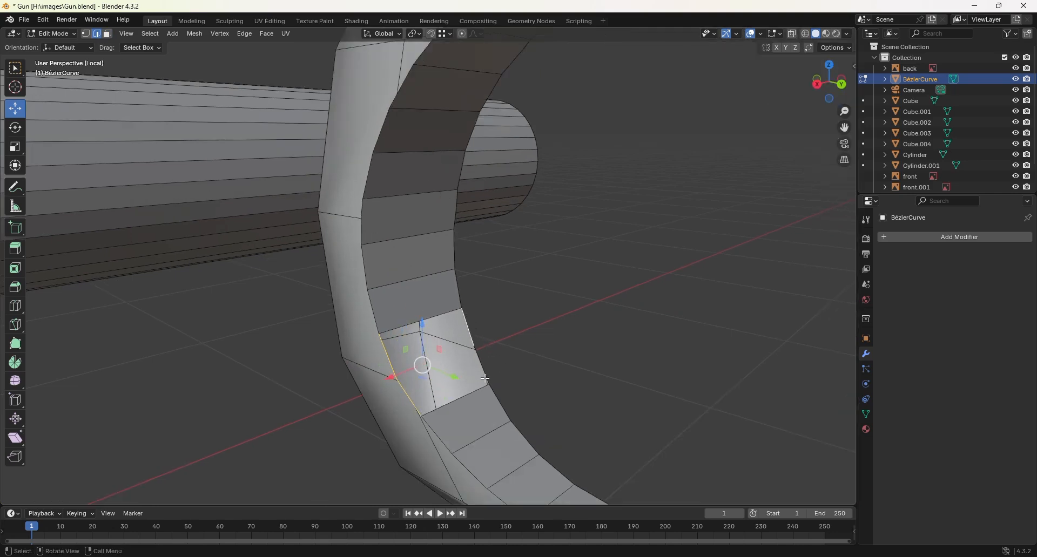
pyautogui.keyDown('ctrl'); pyautogui.click(490, 382); pyautogui.keyUp('ctrl')
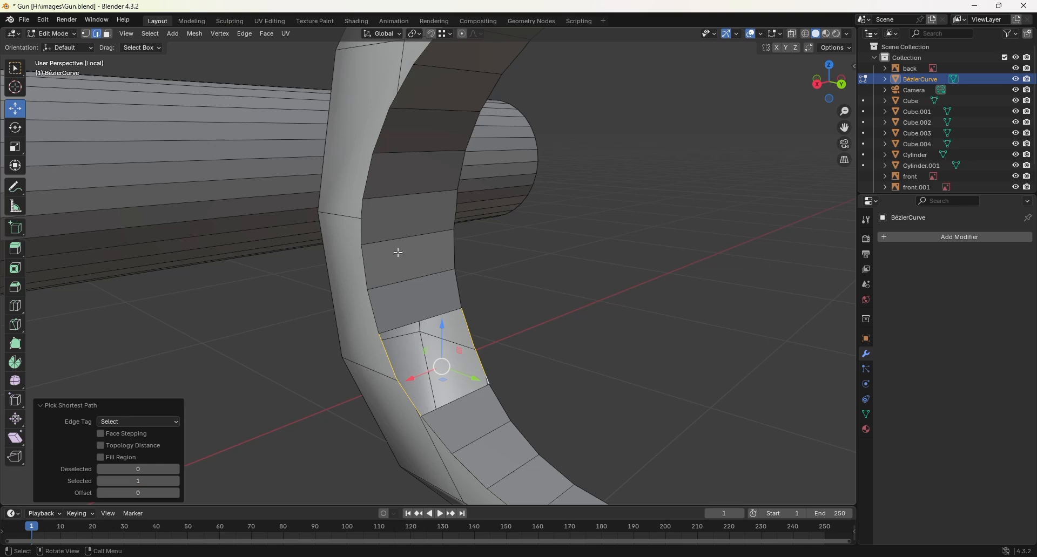
pyautogui.click(245, 33)
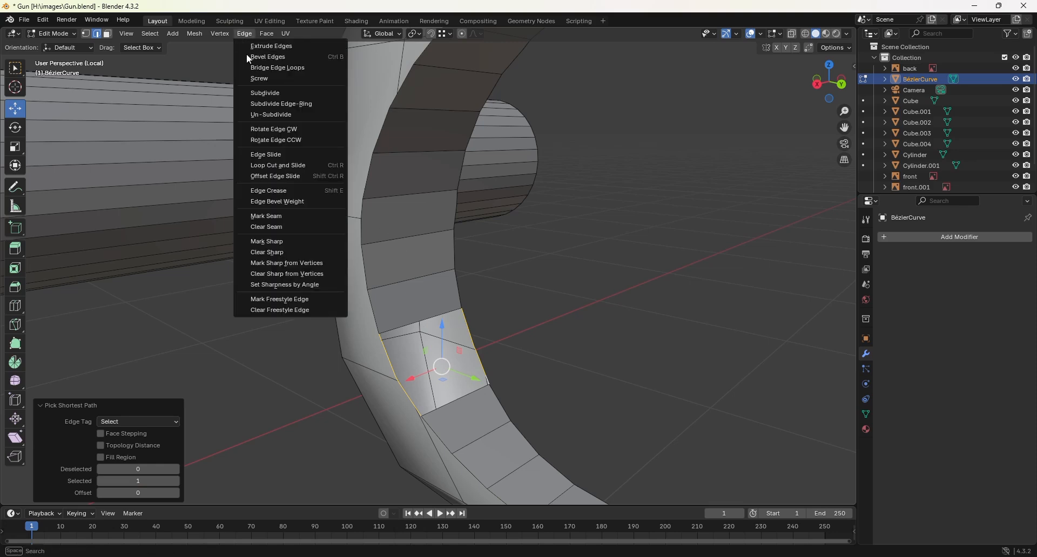
pyautogui.click(255, 67)
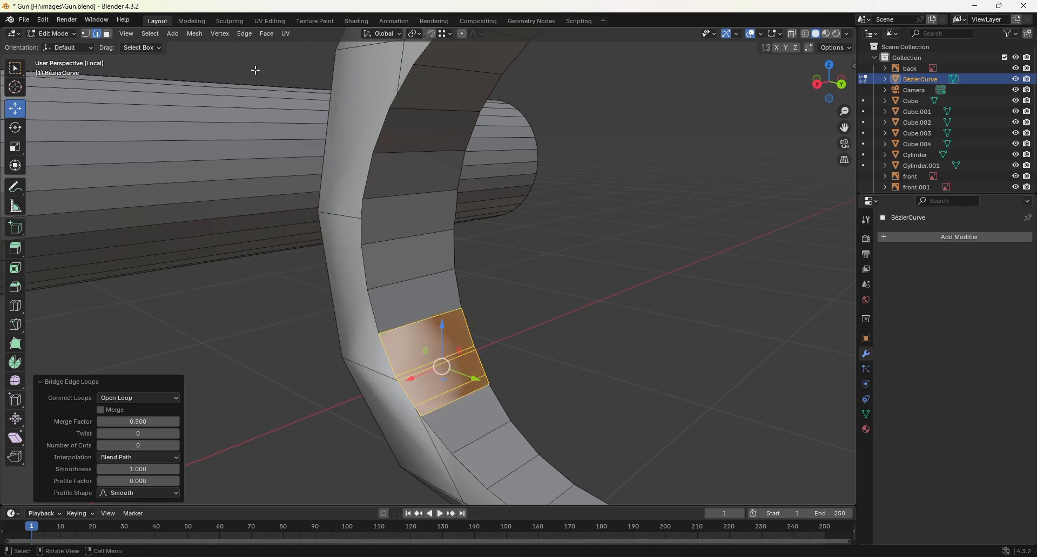
# - Finish editing the stock tube's mesh and leave local view to bring back the whole gun
pyautogui.moveTo(614, 323); pyautogui.dragTo(622, 324, button='middle')
pyautogui.click(622, 324)
pyautogui.scroll(-5, 557, 297)
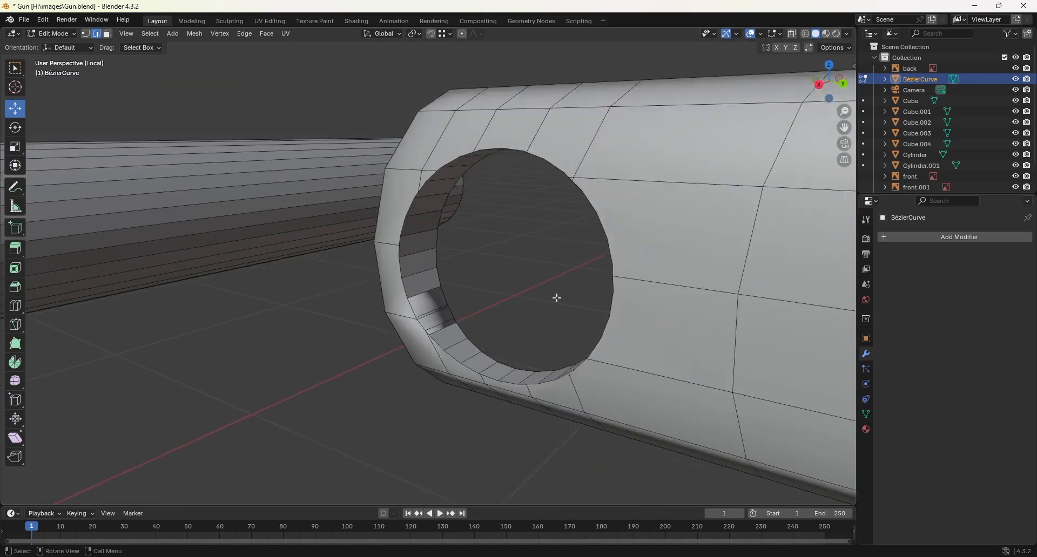
pyautogui.moveTo(699, 347); pyautogui.dragTo(537, 241, button='middle')
pyautogui.press('Tab')
pyautogui.scroll(-5, 611, 241)
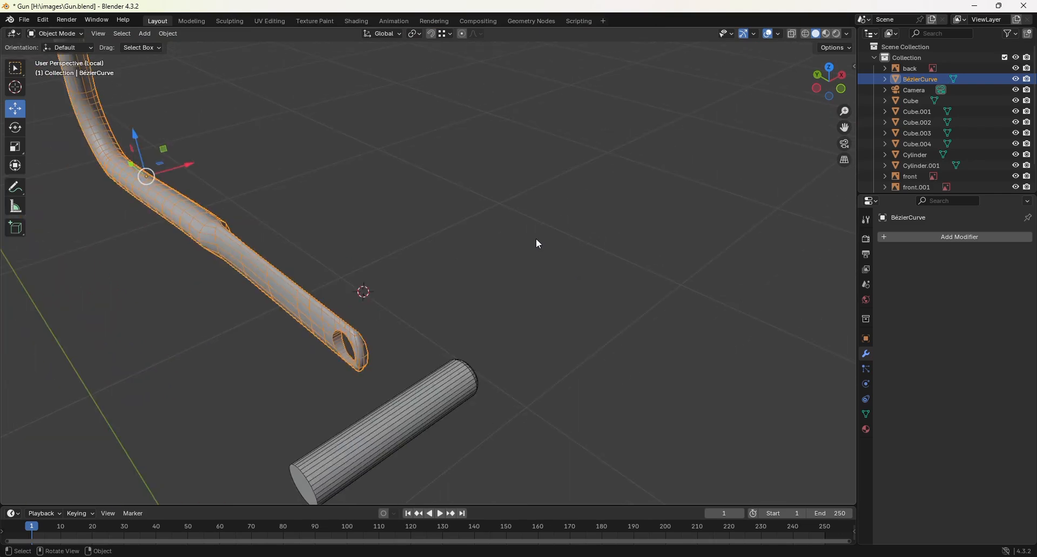
pyautogui.press('KP_Divide')
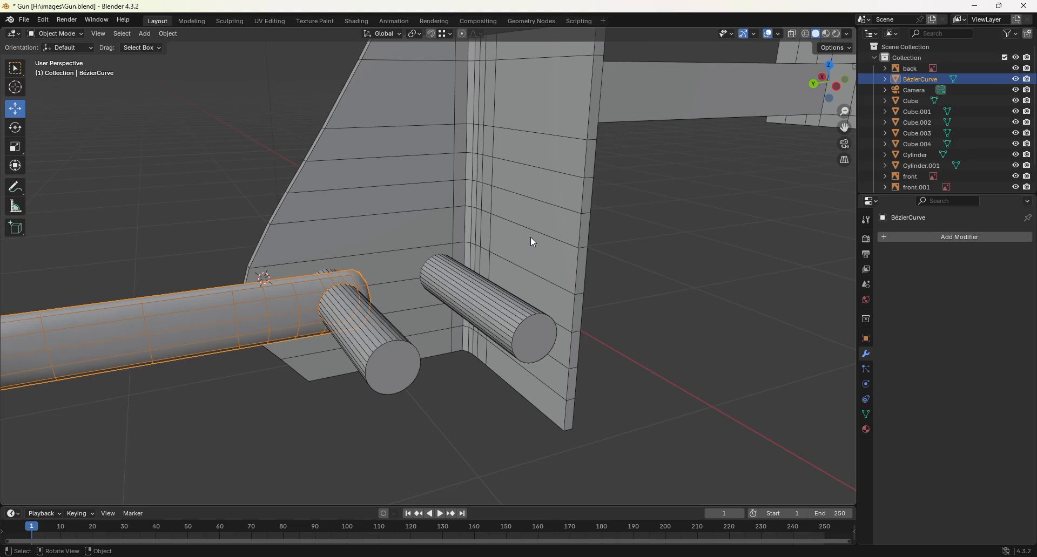
# - Delete the duplicated cutting pin Cube.004 and select the gun body mesh Cube
pyautogui.moveTo(389, 326)
pyautogui.mouseDown(button='middle')
pyautogui.moveTo(410, 337)
pyautogui.moveTo(395, 338)
pyautogui.mouseUp(button='middle')
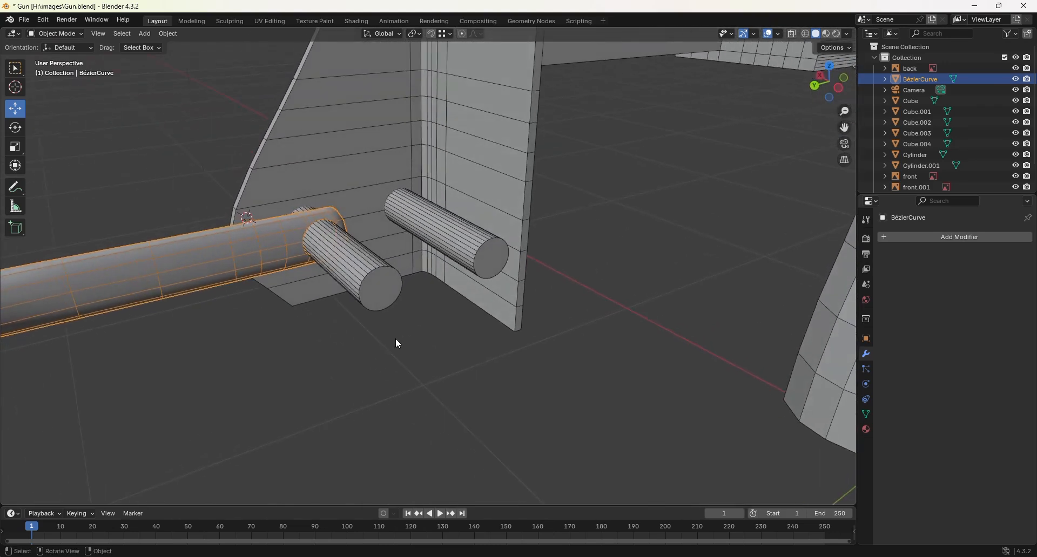
pyautogui.click(465, 244)
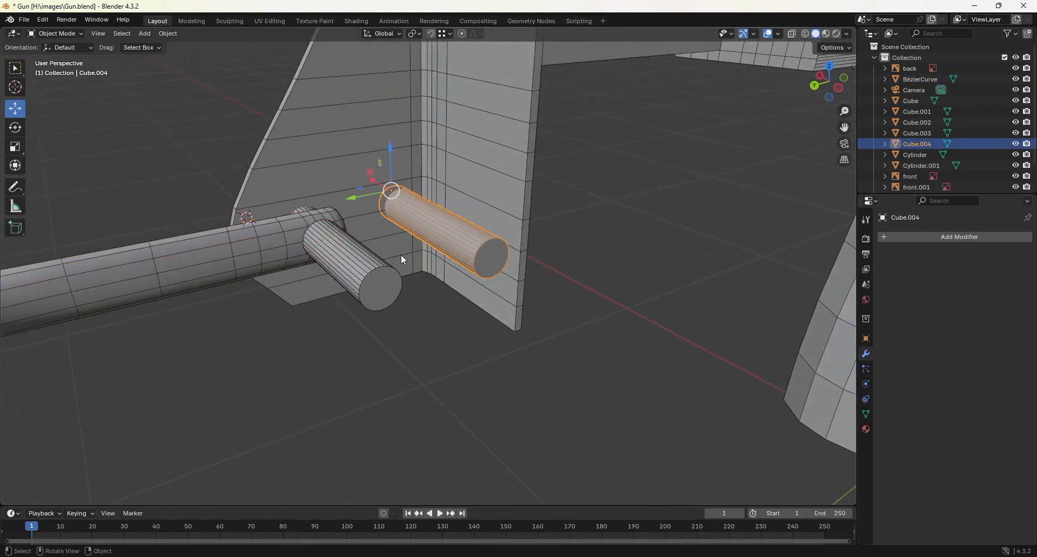
pyautogui.press('Delete')
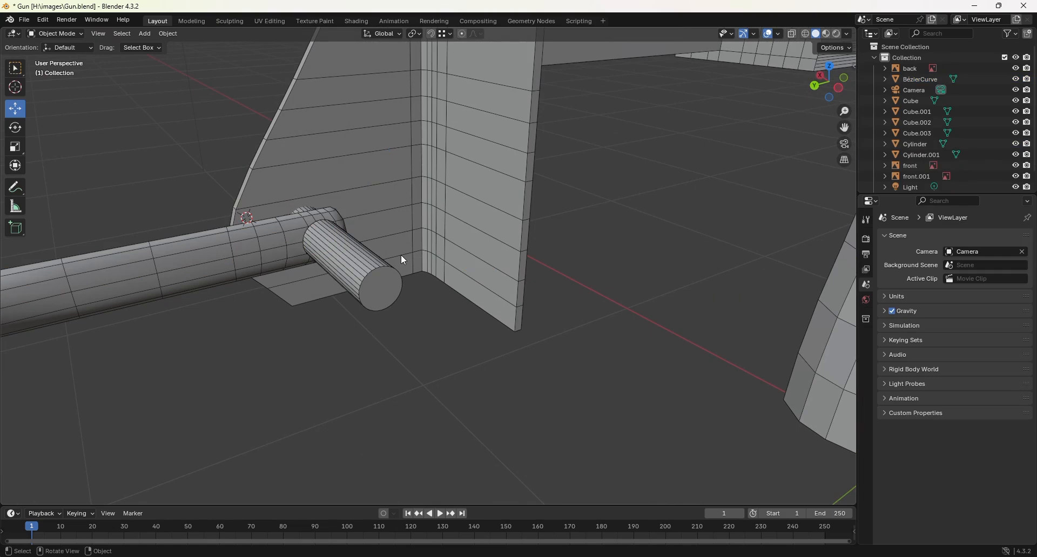
pyautogui.click(402, 260)
pyautogui.moveTo(319, 278); pyautogui.dragTo(317, 277, button='middle')
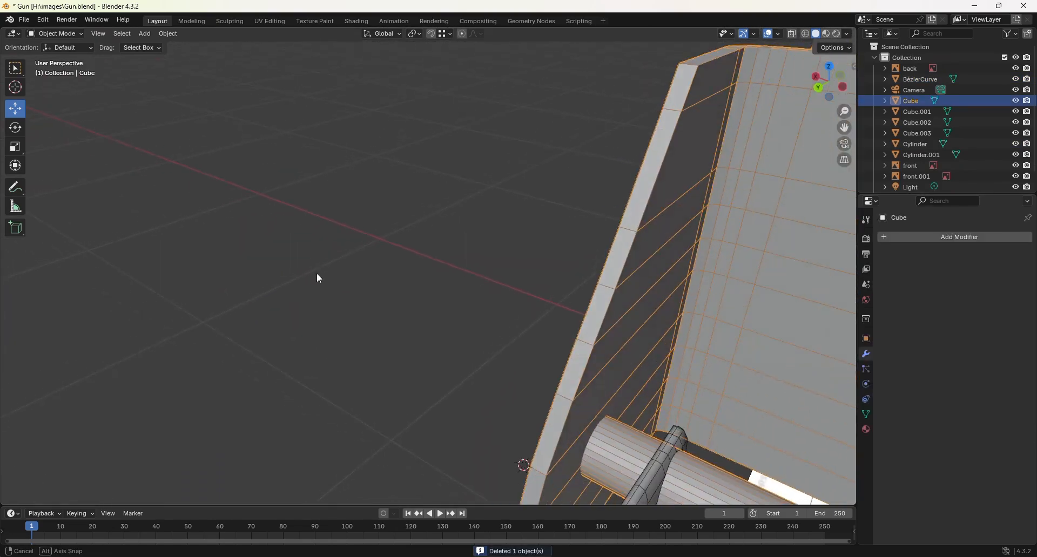
pyautogui.moveTo(576, 335); pyautogui.dragTo(378, 265, button='middle')
pyautogui.scroll(-7, 559, 317)
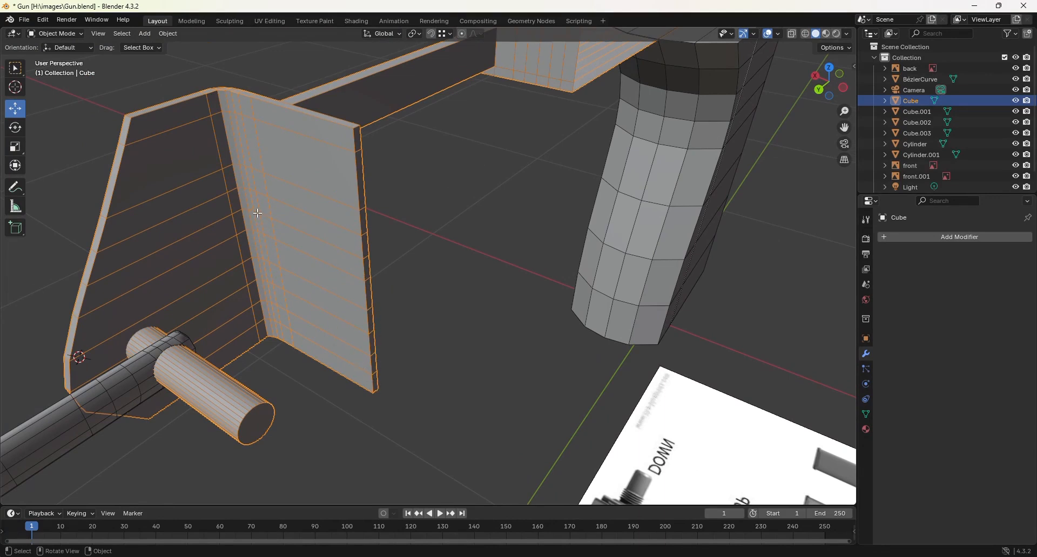
pyautogui.press('Tab')
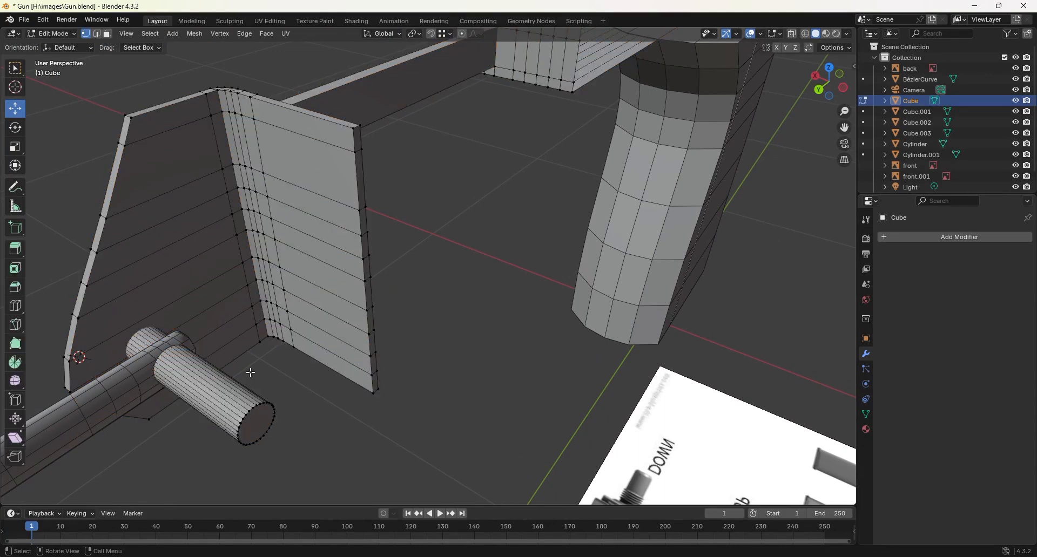
pyautogui.click(109, 33)
pyautogui.click(256, 426)
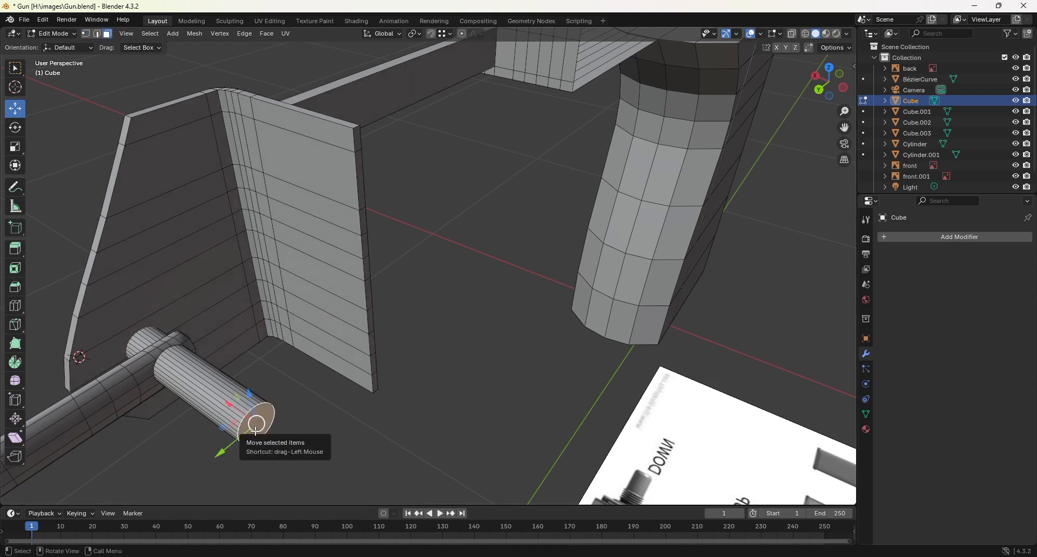
pyautogui.moveTo(407, 298); pyautogui.dragTo(353, 153, button='middle')
pyautogui.moveTo(353, 153); pyautogui.dragTo(389, 424)
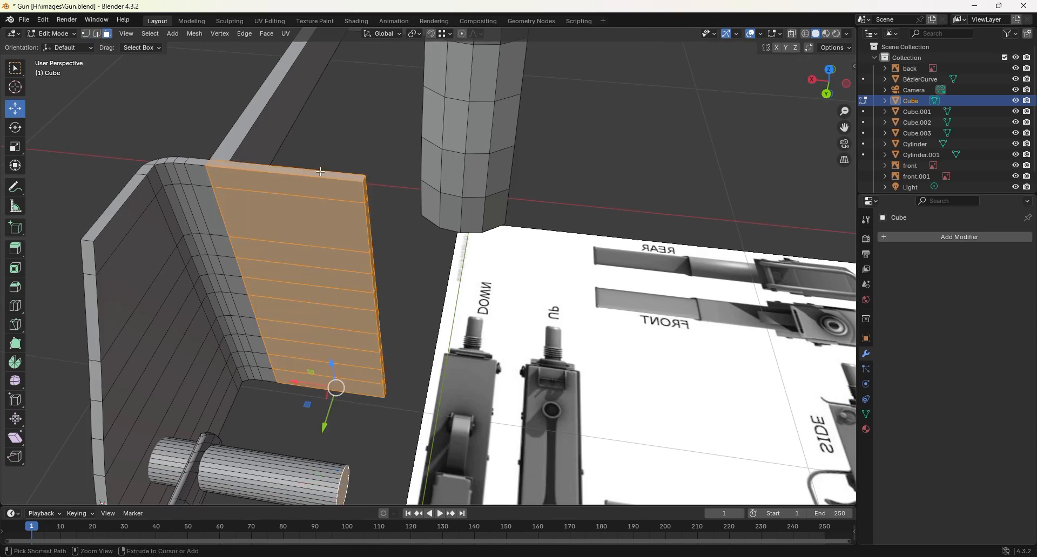
pyautogui.moveTo(389, 424); pyautogui.dragTo(361, 219, button='middle')
pyautogui.moveTo(363, 187); pyautogui.dragTo(347, 357)
pyautogui.moveTo(347, 357); pyautogui.dragTo(448, 435, button='middle')
pyautogui.hotkey('alt', 'a')
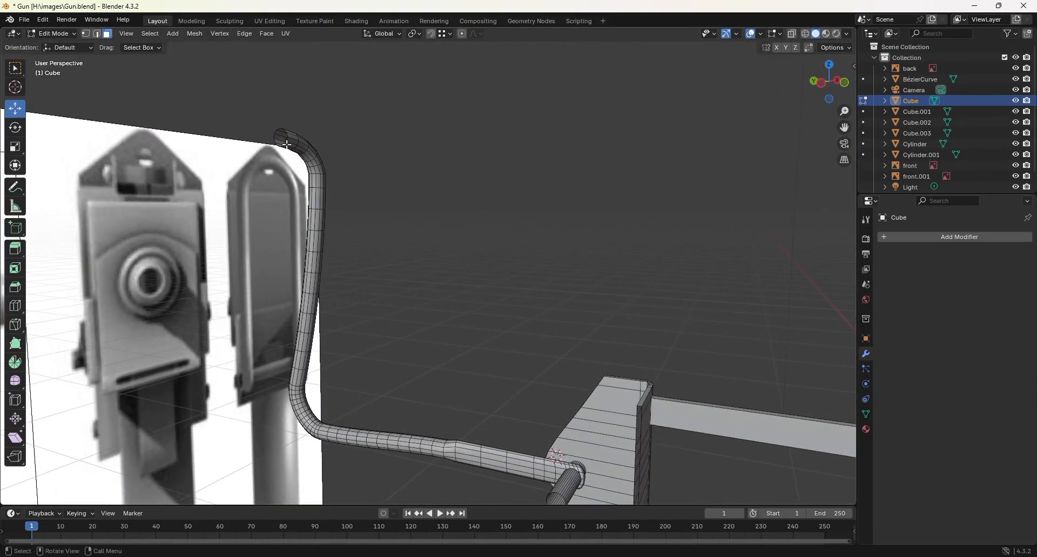
pyautogui.moveTo(287, 145); pyautogui.dragTo(292, 261, button='middle')
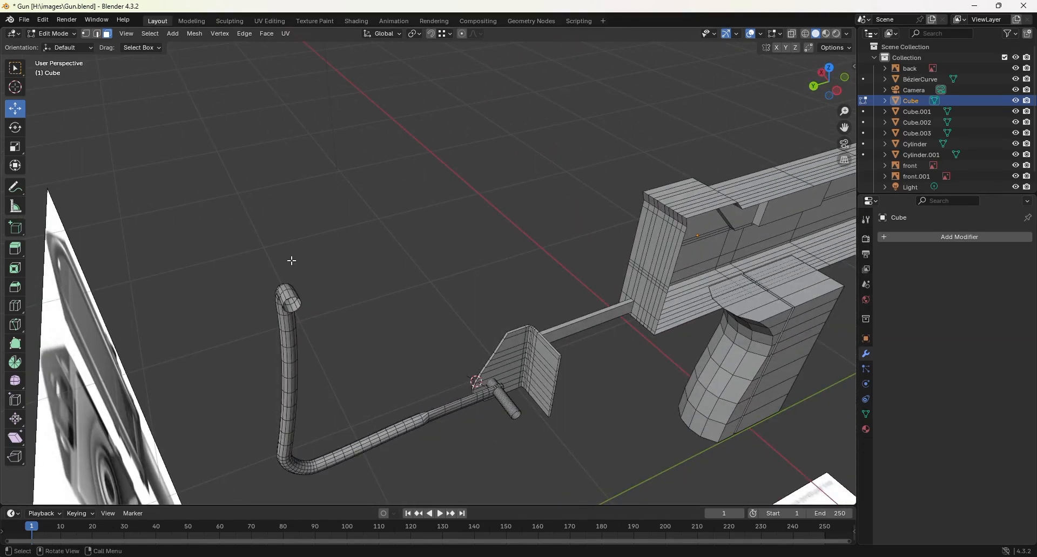
pyautogui.press('Tab')
# - In orthographic top view, enable snapping and move the 3D cursor onto the corner of Cube's rear edge at the gun's centre line
pyautogui.moveTo(582, 289); pyautogui.dragTo(575, 333, button='middle')
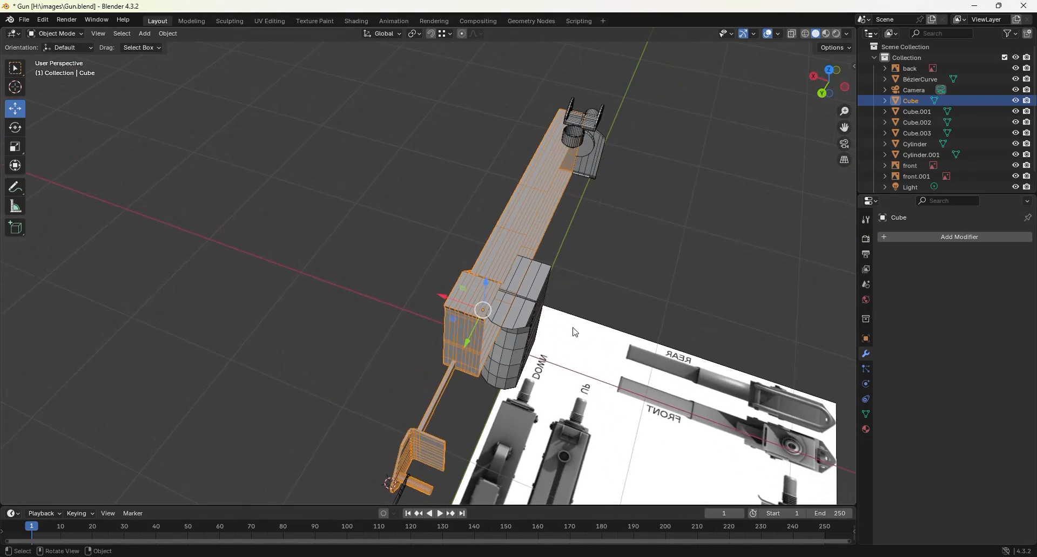
pyautogui.press('KP_5')
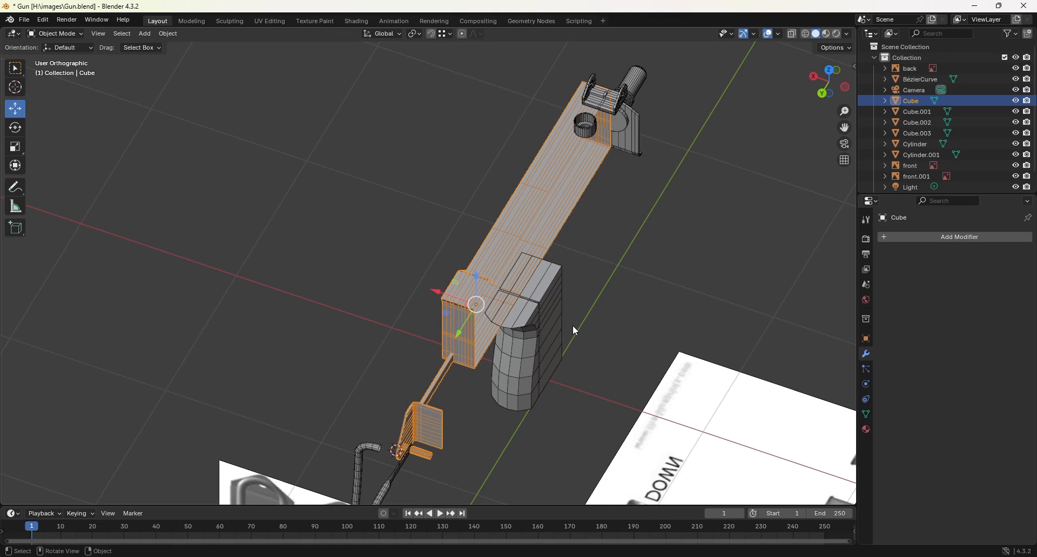
pyautogui.press('KP_7')
pyautogui.scroll(4, 475, 302)
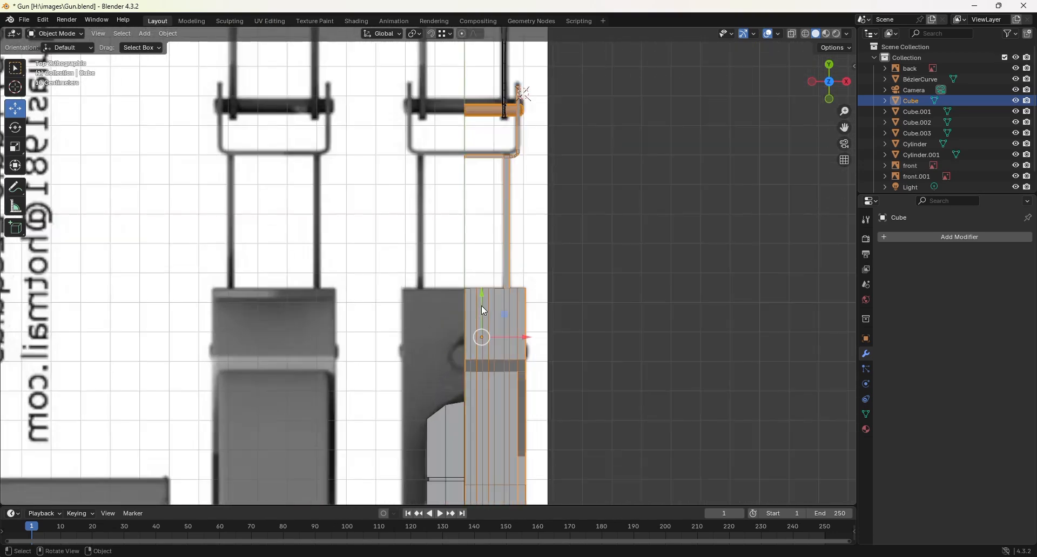
pyautogui.keyDown('shift'); pyautogui.moveTo(482, 306); pyautogui.dragTo(452, 287, button='middle'); pyautogui.keyUp('shift')
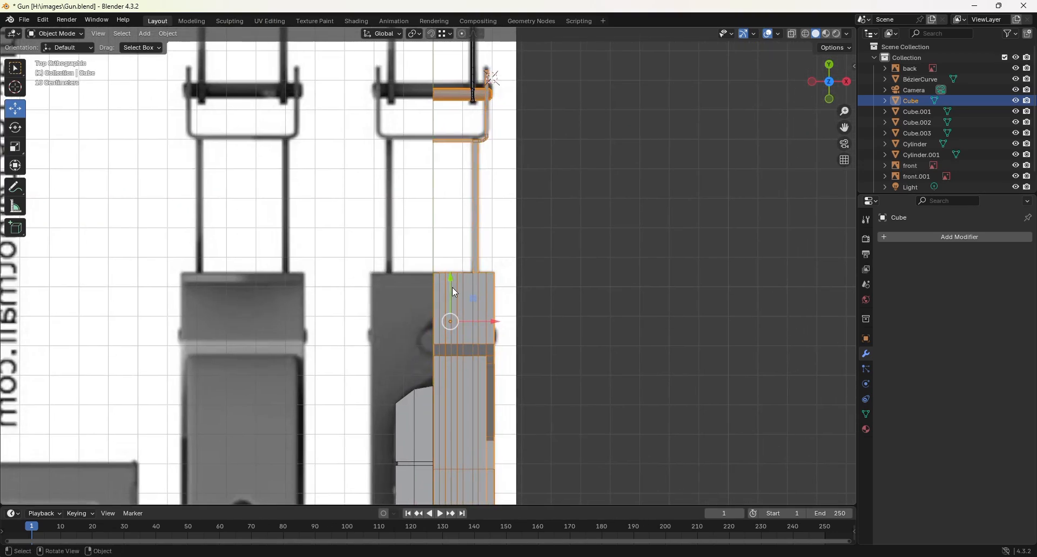
pyautogui.click(431, 34)
pyautogui.press('g')
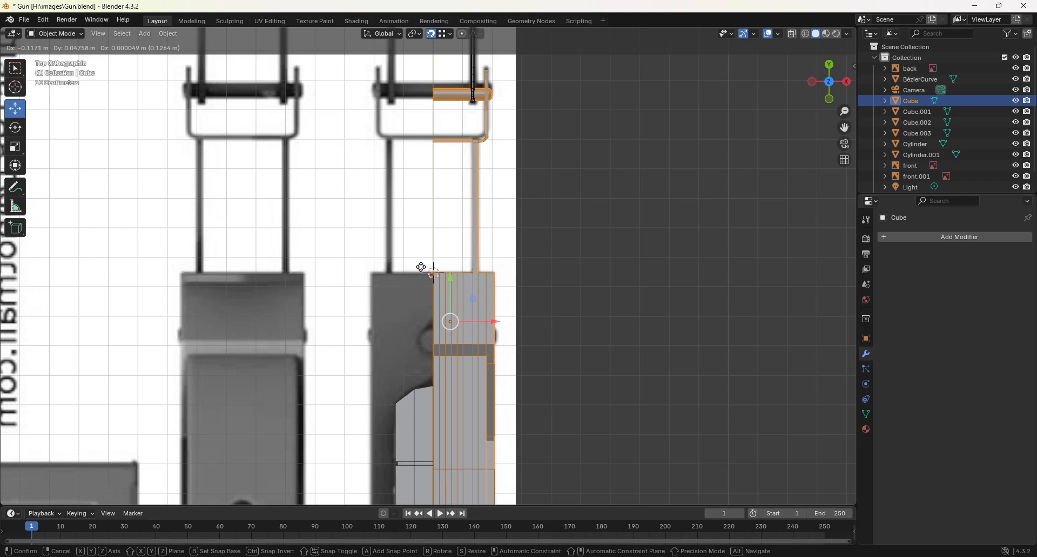
pyautogui.click(422, 268)
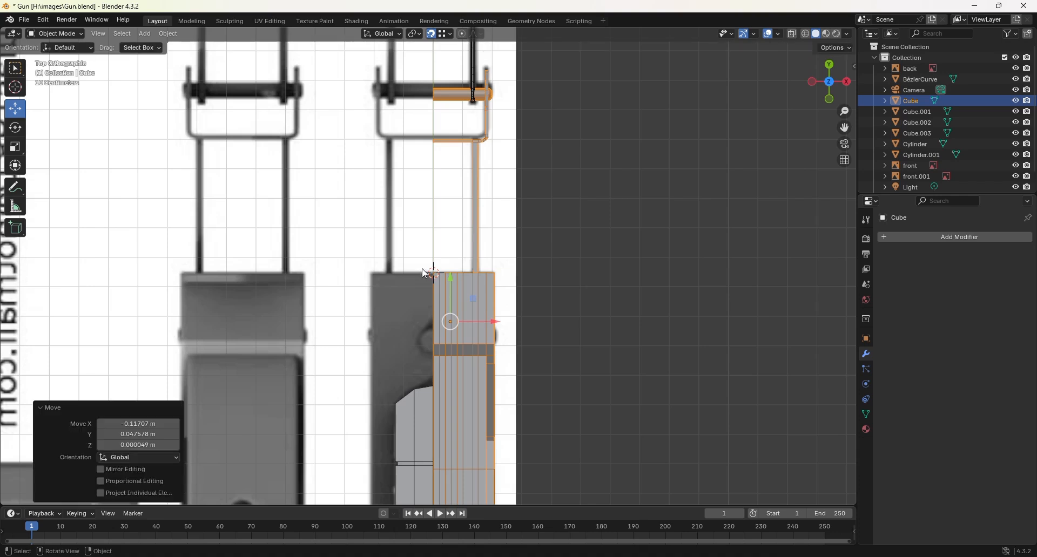
# - Set the origin of Cube to the 3D cursor
pyautogui.rightClick(432, 285)
pyautogui.moveTo(477, 285)
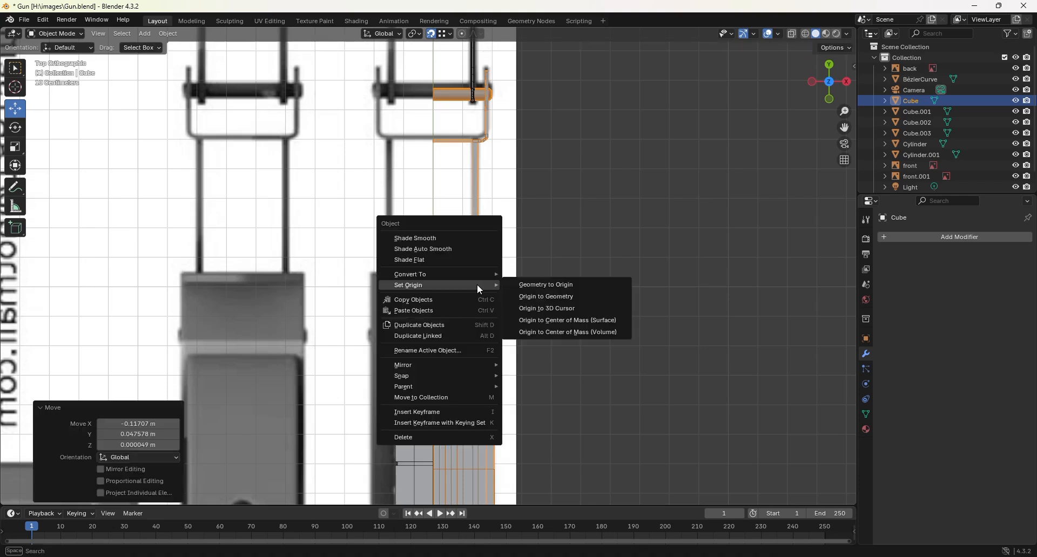
pyautogui.click(560, 311)
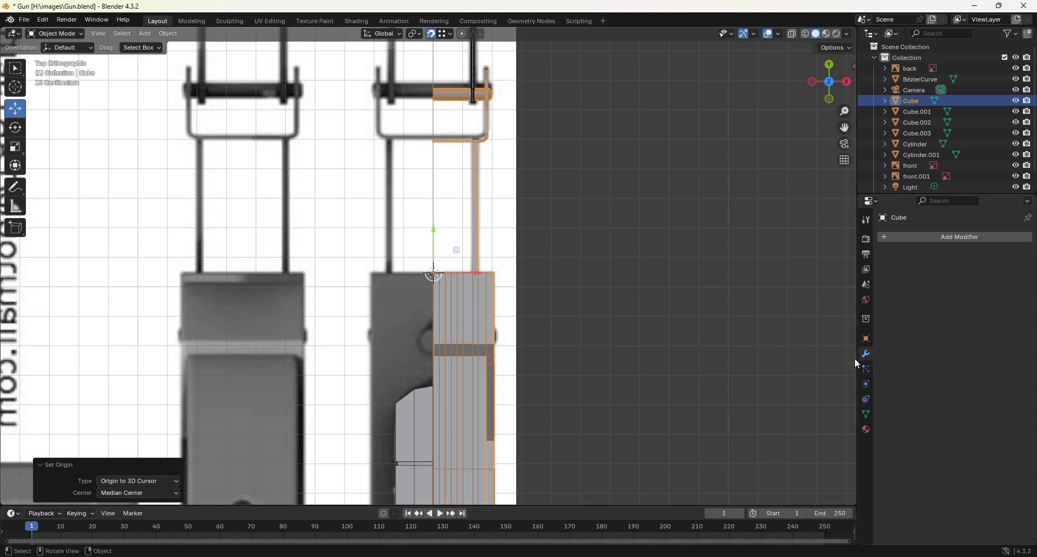
# - Add a Mirror modifier on the X axis to Cube and enable Clipping
pyautogui.click(948, 237)
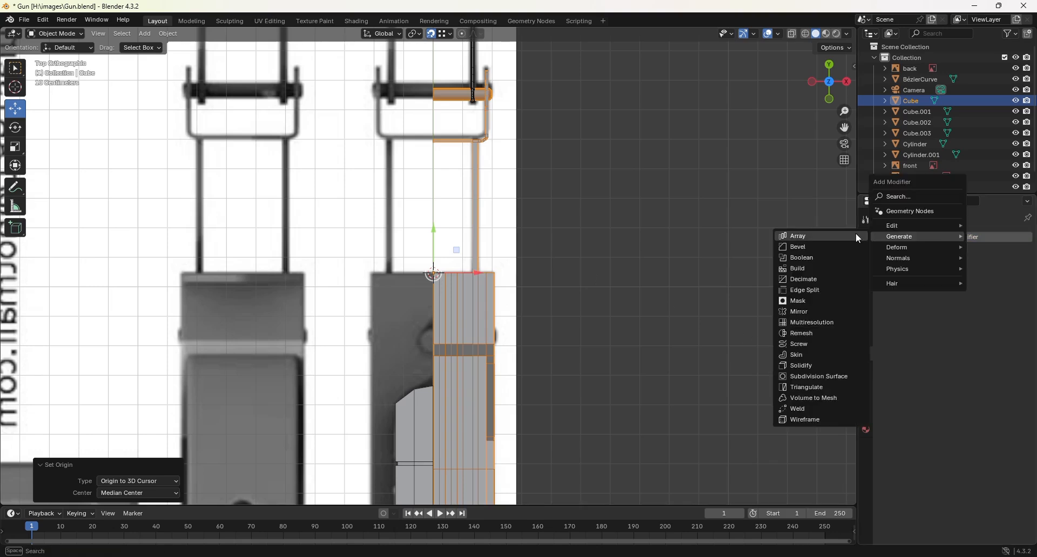
pyautogui.click(813, 311)
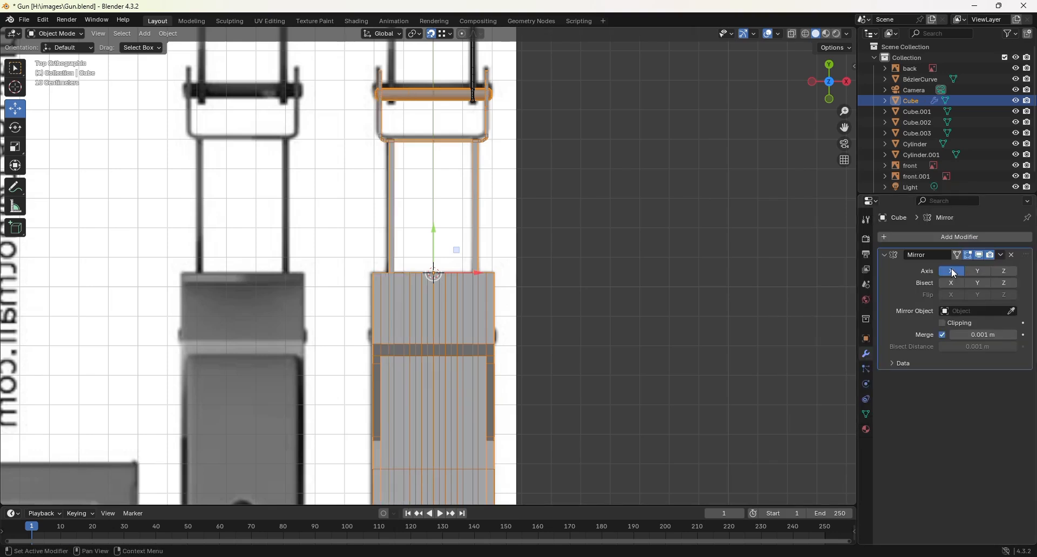
pyautogui.click(950, 325)
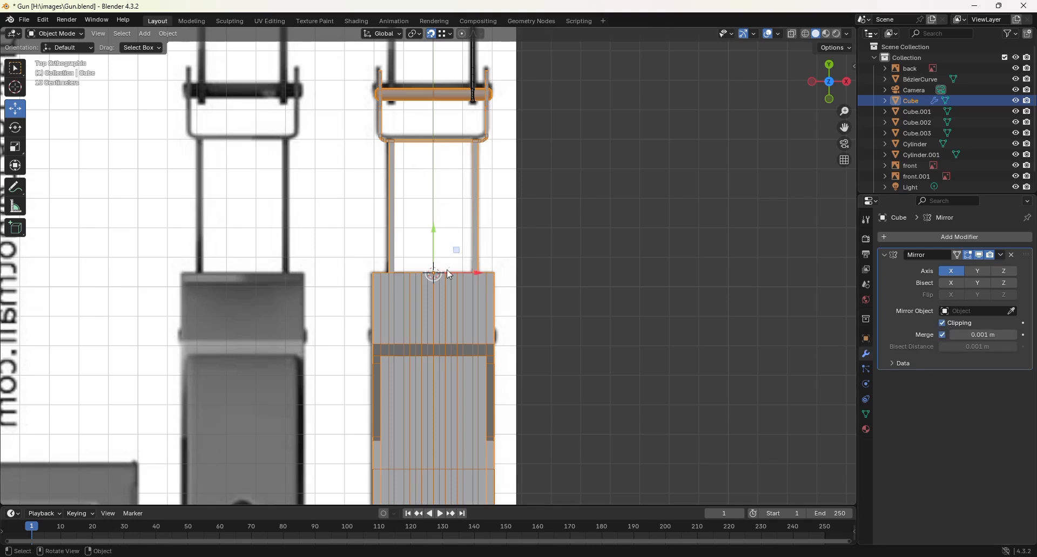
# - In wireframe, select the hinge bracket's centre vertices and move them along X onto the mirror plane with snapping off
pyautogui.keyDown('shift'); pyautogui.moveTo(455, 306); pyautogui.dragTo(464, 141, button='middle'); pyautogui.keyUp('shift')
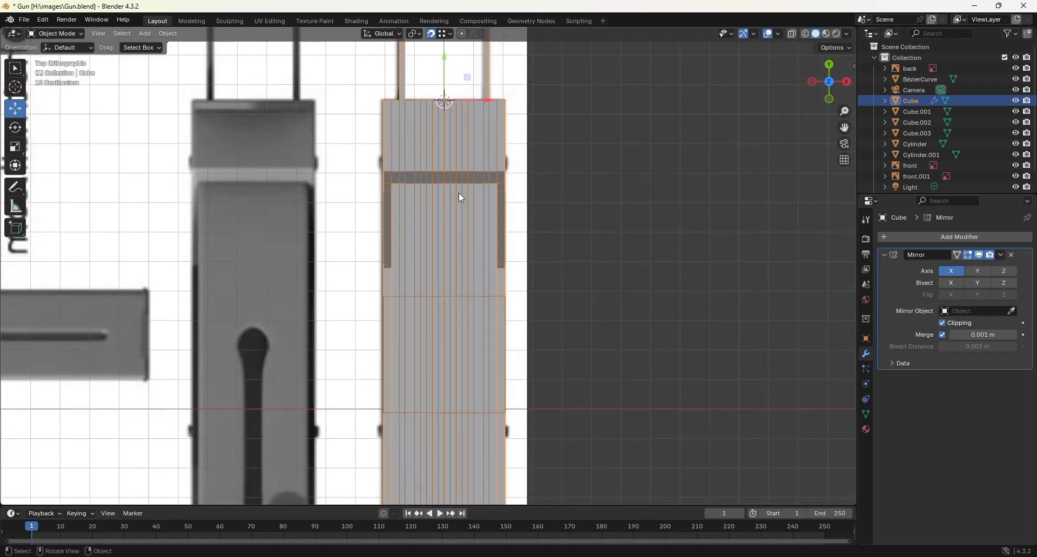
pyautogui.keyDown('shift'); pyautogui.moveTo(460, 196); pyautogui.dragTo(455, 242, button='middle'); pyautogui.keyUp('shift')
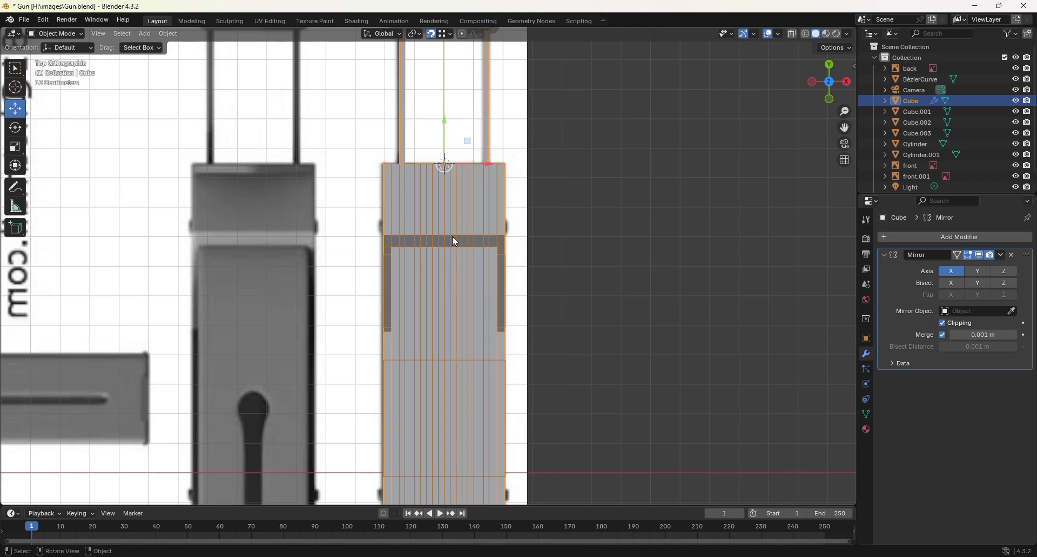
pyautogui.press('Tab')
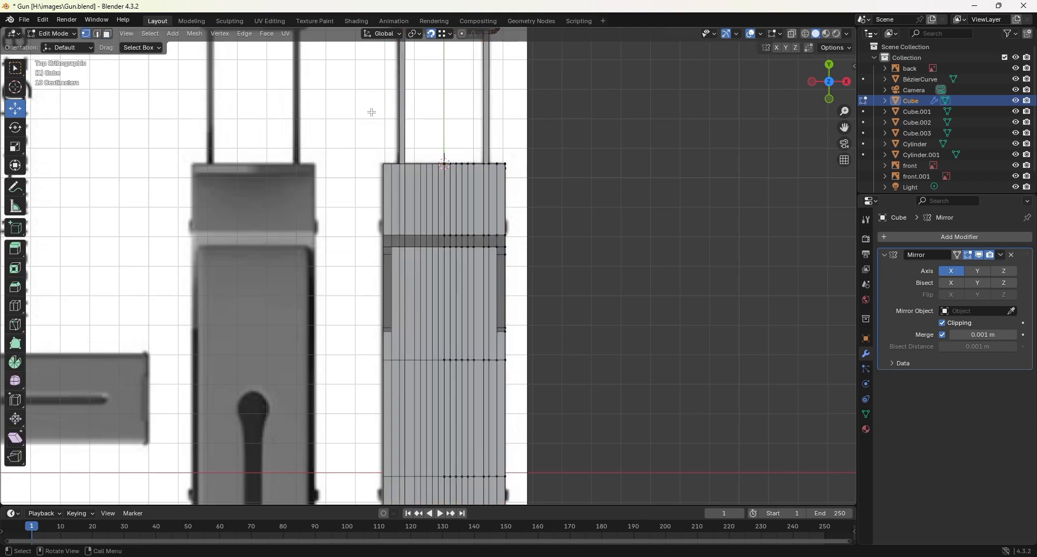
pyautogui.press('z')
pyautogui.press('4')
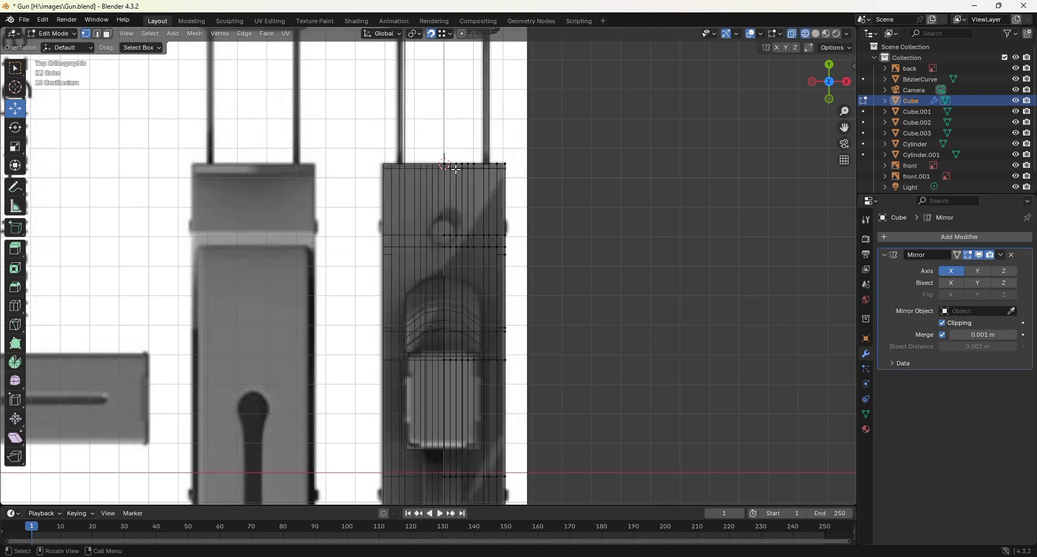
pyautogui.scroll(-2, 460, 240)
pyautogui.scroll(-1, 460, 240)
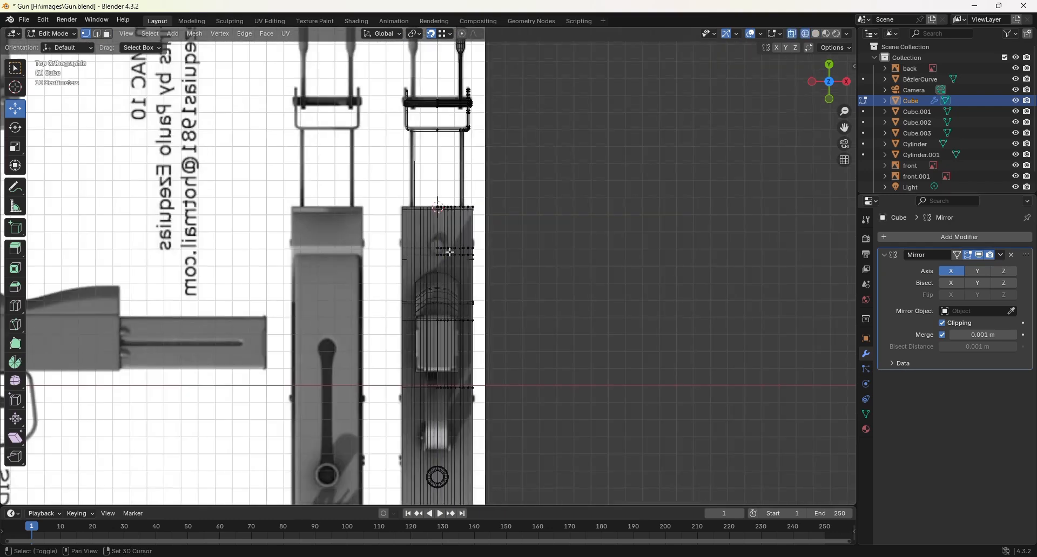
pyautogui.keyDown('shift'); pyautogui.moveTo(427, 145); pyautogui.dragTo(412, 28, button='middle'); pyautogui.keyUp('shift')
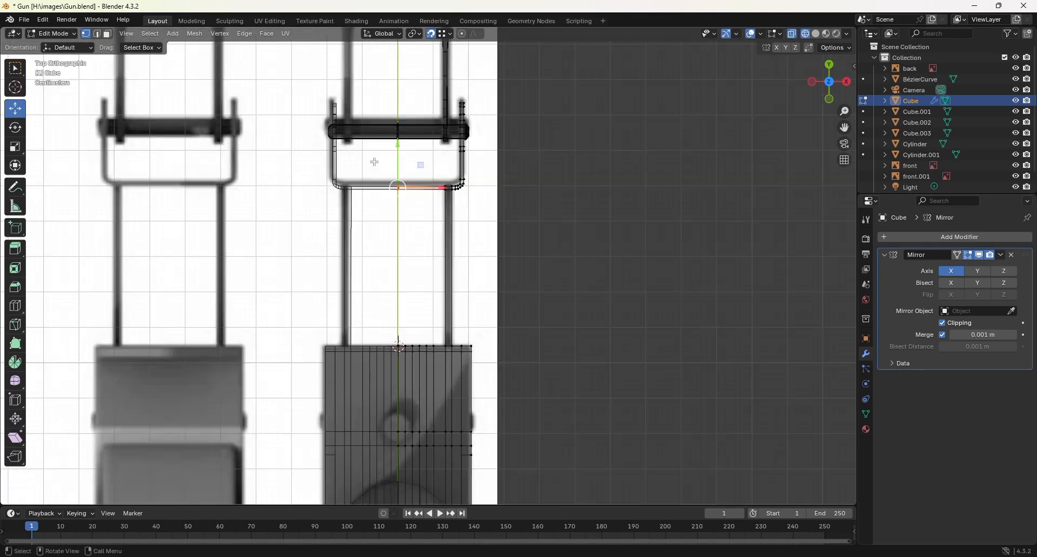
pyautogui.moveTo(376, 162); pyautogui.dragTo(410, 211)
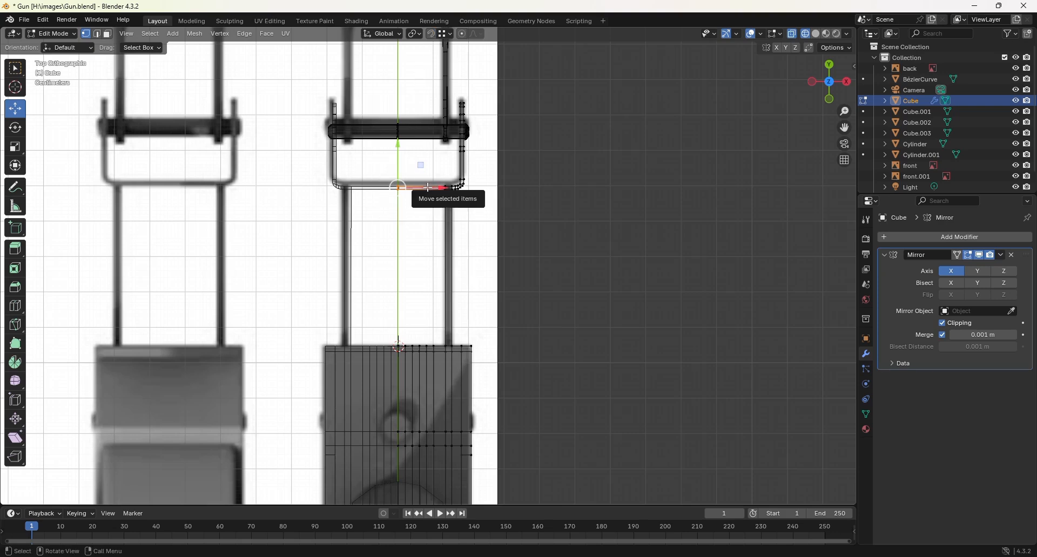
pyautogui.moveTo(429, 187); pyautogui.dragTo(416, 187)
pyautogui.moveTo(433, 187); pyautogui.dragTo(437, 187)
# - Examine the centre seam of the hinge pin and the receiver body along the mirror plane
pyautogui.scroll(1, 427, 179)
pyautogui.keyDown('shift'); pyautogui.moveTo(406, 139); pyautogui.dragTo(405, 292, button='middle'); pyautogui.keyUp('shift')
pyautogui.scroll(2, 402, 288)
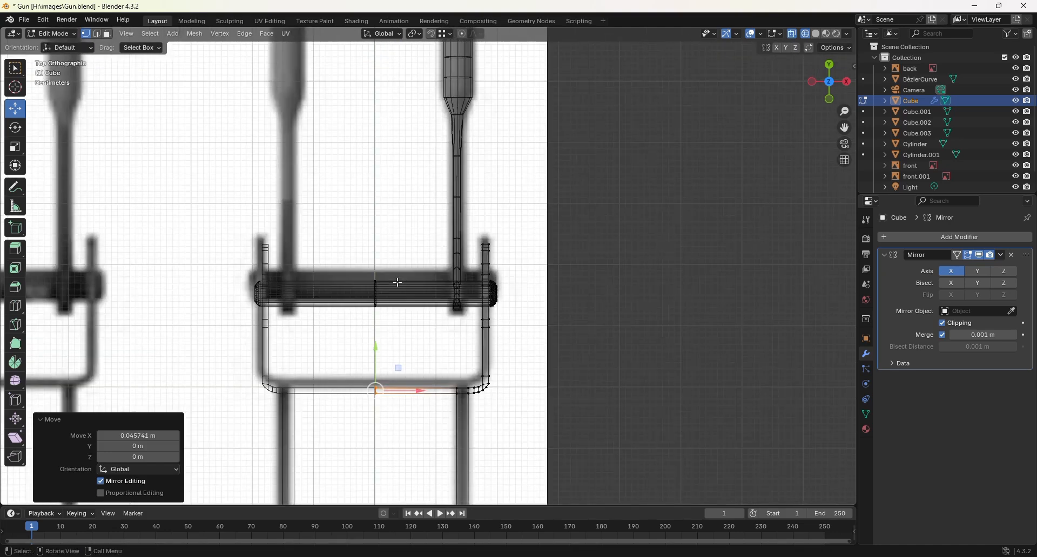
pyautogui.moveTo(358, 254); pyautogui.dragTo(401, 292)
pyautogui.click(562, 317)
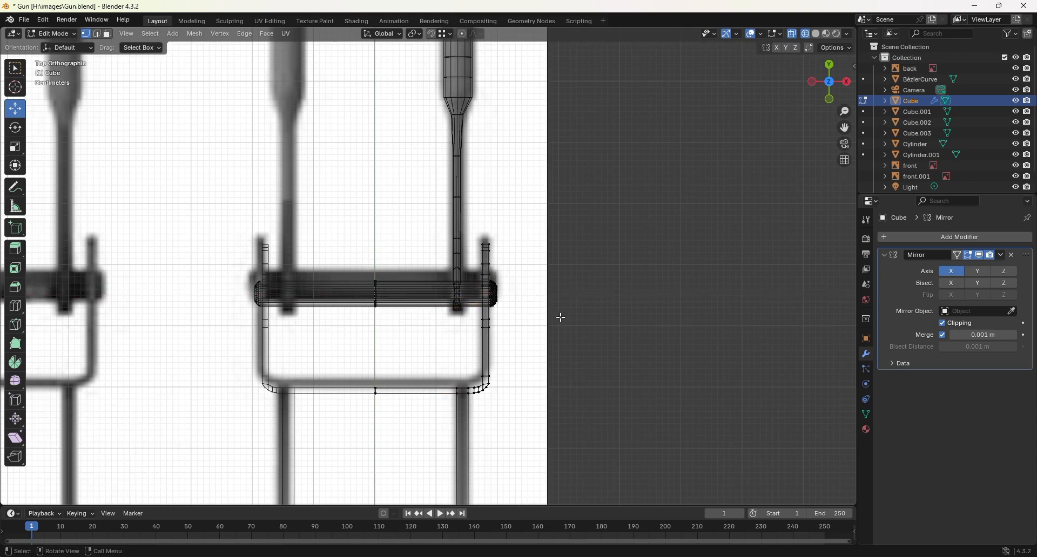
pyautogui.moveTo(525, 316)
pyautogui.keyDown('shift'); pyautogui.mouseDown(button='middle')
pyautogui.moveTo(488, 370)
pyautogui.moveTo(497, 157)
pyautogui.mouseUp(button='middle'); pyautogui.keyUp('shift')
pyautogui.keyDown('shift'); pyautogui.moveTo(490, 288); pyautogui.dragTo(498, 187, button='middle'); pyautogui.keyUp('shift')
pyautogui.keyDown('shift'); pyautogui.moveTo(488, 351); pyautogui.dragTo(503, 129, button='middle'); pyautogui.keyUp('shift')
pyautogui.keyDown('shift'); pyautogui.moveTo(432, 279); pyautogui.dragTo(423, 150, button='middle'); pyautogui.keyUp('shift')
pyautogui.scroll(-4, 423, 151)
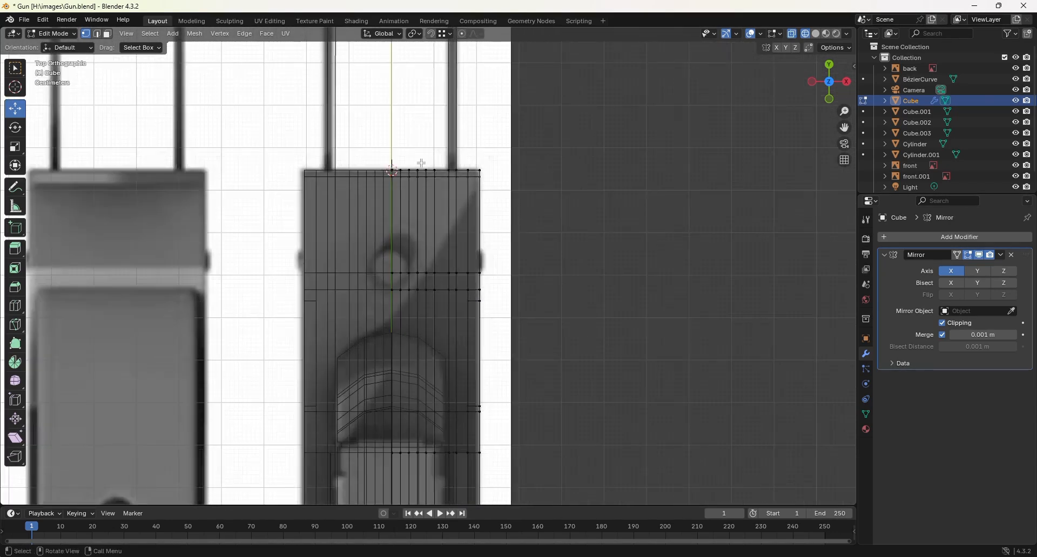
pyautogui.keyDown('shift'); pyautogui.moveTo(403, 223); pyautogui.dragTo(397, 59, button='middle'); pyautogui.keyUp('shift')
pyautogui.scroll(-3, 404, 189)
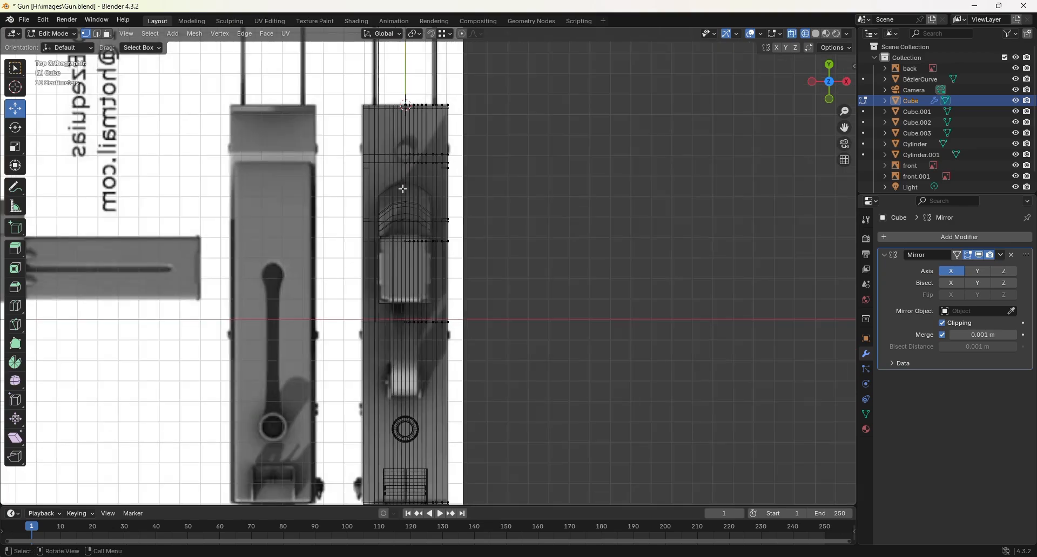
# - Select the receiver's centre-line vertices from the top view and examine the mirrored body along the mirror plane from several angles
pyautogui.scroll(-1, 401, 191)
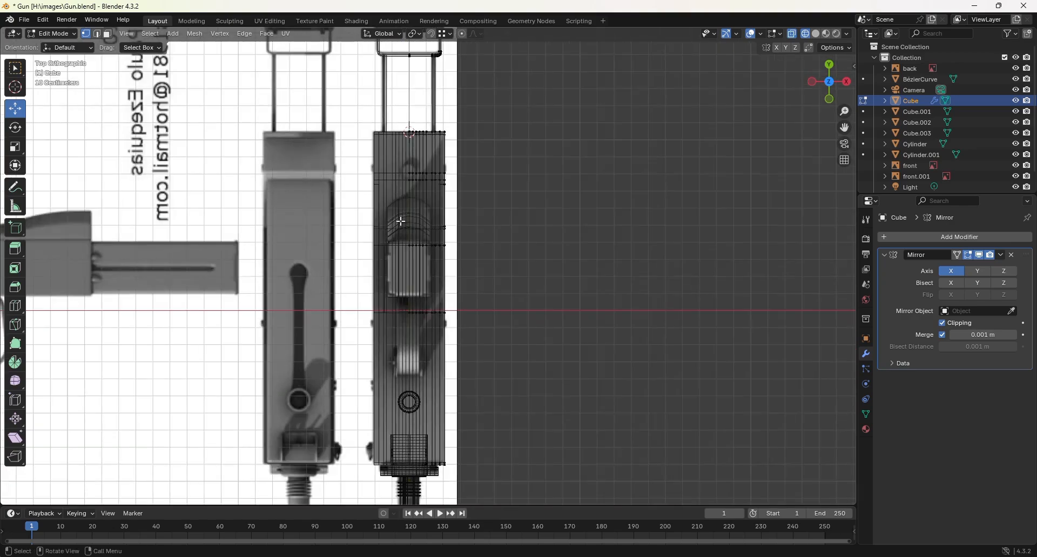
pyautogui.moveTo(401, 221); pyautogui.dragTo(423, 106, button='middle')
pyautogui.press('KP_5')
pyautogui.press('KP_7')
pyautogui.moveTo(388, 63); pyautogui.dragTo(402, 496)
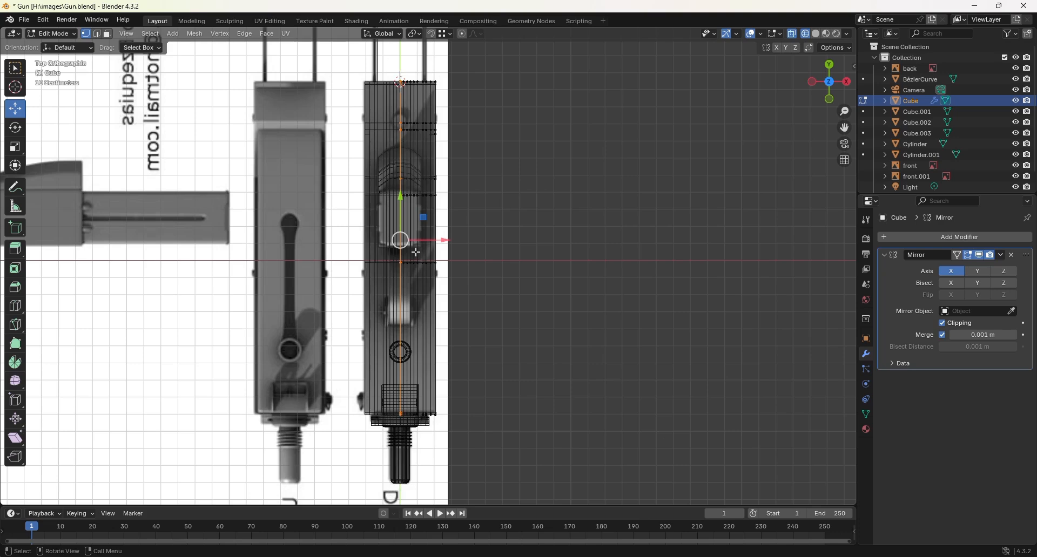
pyautogui.keyDown('shift'); pyautogui.moveTo(416, 253); pyautogui.dragTo(431, 322, button='middle'); pyautogui.keyUp('shift')
pyautogui.scroll(3, 430, 322)
pyautogui.moveTo(441, 345); pyautogui.dragTo(446, 347)
pyautogui.scroll(-4, 542, 315)
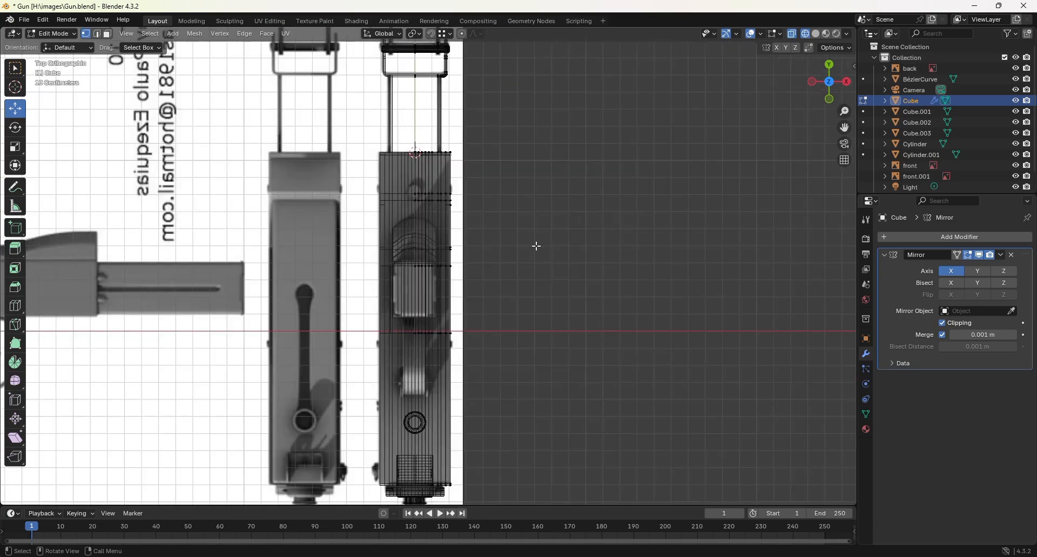
pyautogui.moveTo(563, 284); pyautogui.dragTo(453, 352, button='middle')
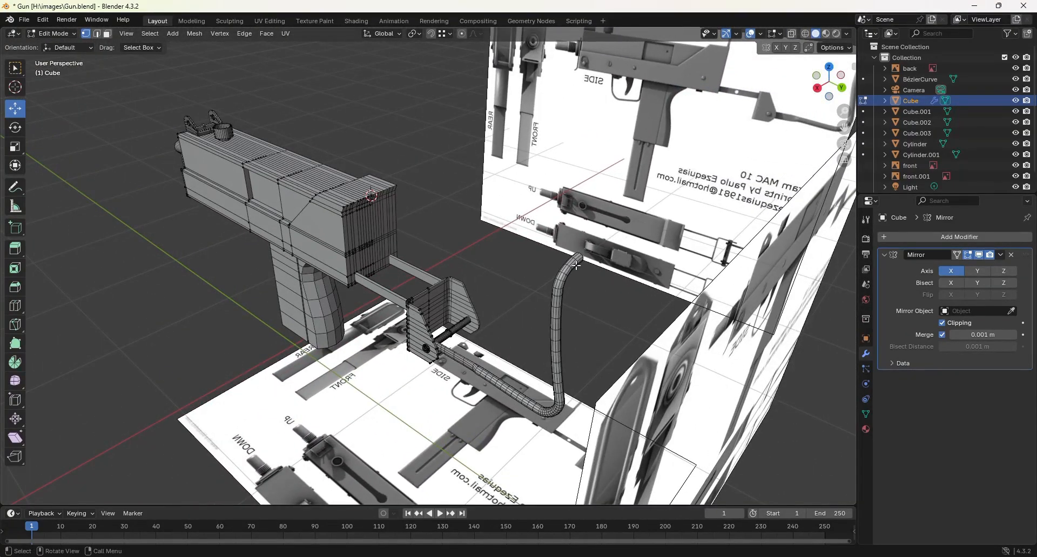
pyautogui.moveTo(485, 319); pyautogui.dragTo(546, 329, button='middle')
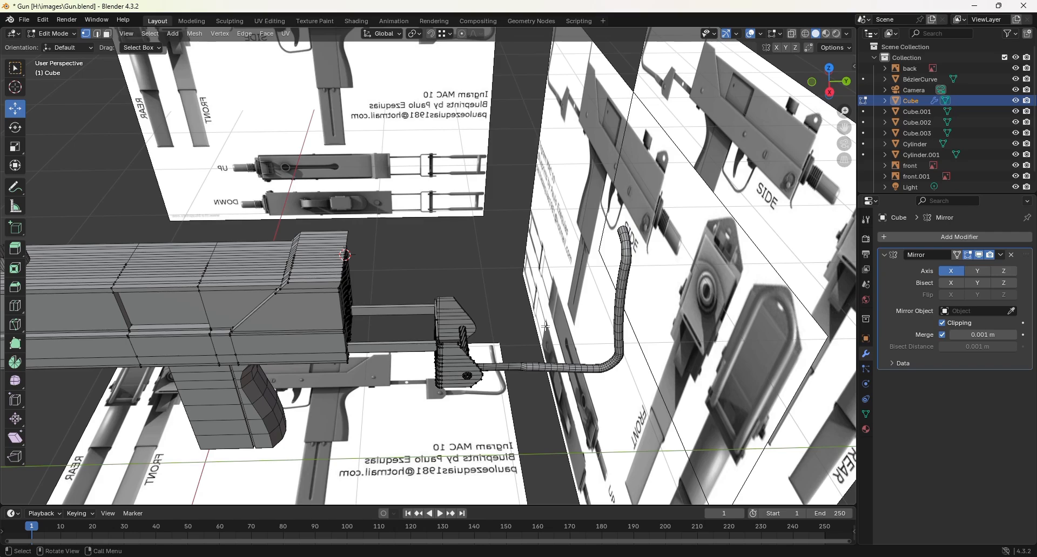
# - Place the 3D cursor at the inner end of the tubular stock's crossbar with snapping on and set BézierCurve's origin to it
pyautogui.press('Tab')
pyautogui.click(541, 369)
pyautogui.moveTo(540, 370); pyautogui.dragTo(539, 316, button='middle')
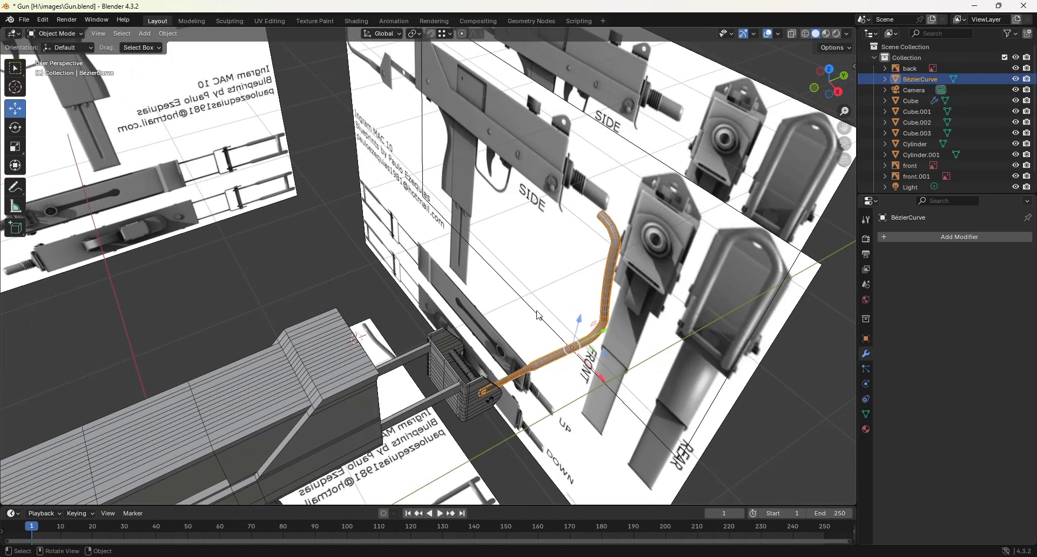
pyautogui.press('KP_5')
pyautogui.press('KP_7')
pyautogui.scroll(3, 537, 309)
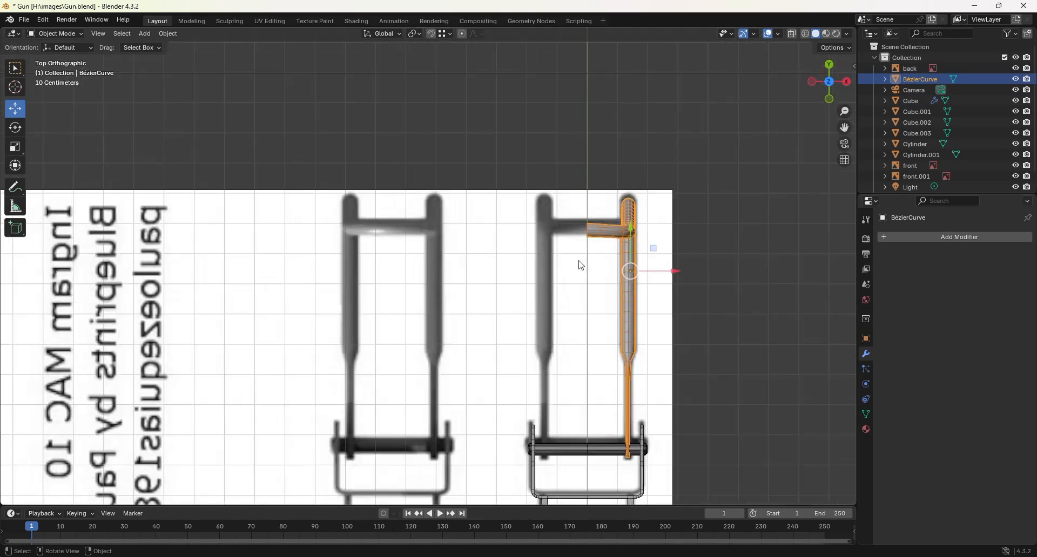
pyautogui.keyDown('shift'); pyautogui.moveTo(626, 266); pyautogui.dragTo(431, 258, button='middle'); pyautogui.keyUp('shift')
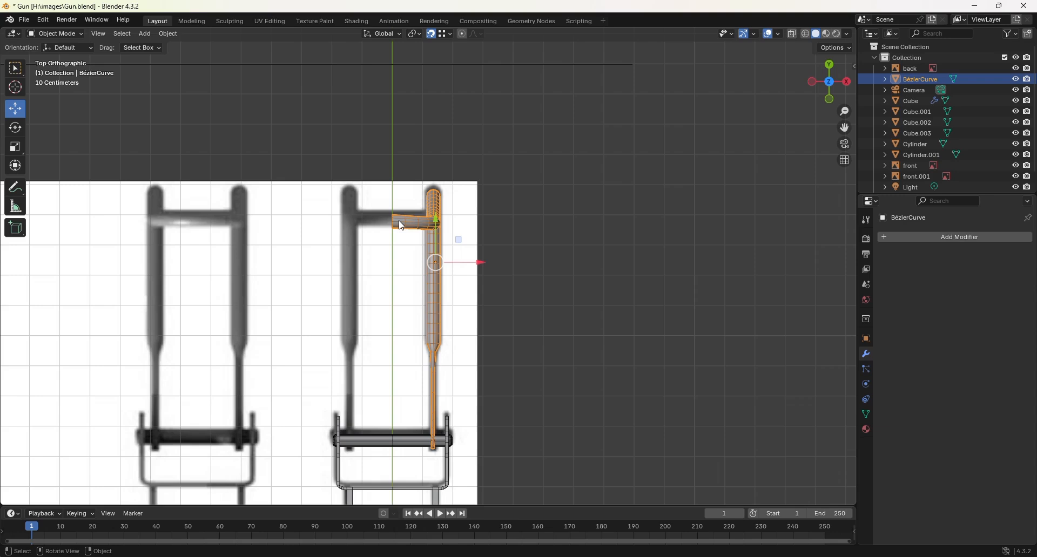
pyautogui.moveTo(398, 220)
pyautogui.mouseDown()
pyautogui.moveTo(386, 217)
pyautogui.moveTo(391, 226)
pyautogui.mouseUp()
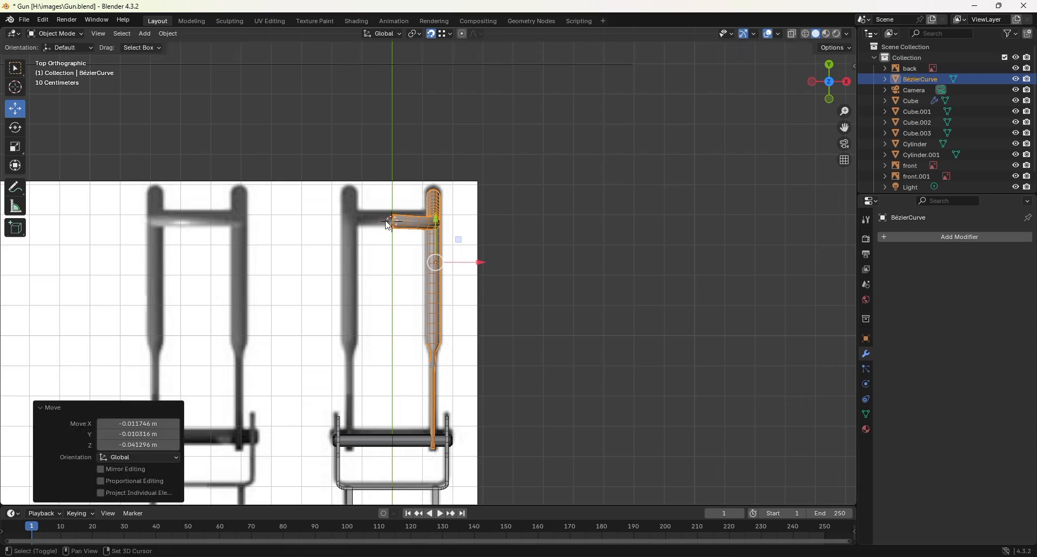
pyautogui.rightClick(391, 226)
pyautogui.moveTo(404, 225)
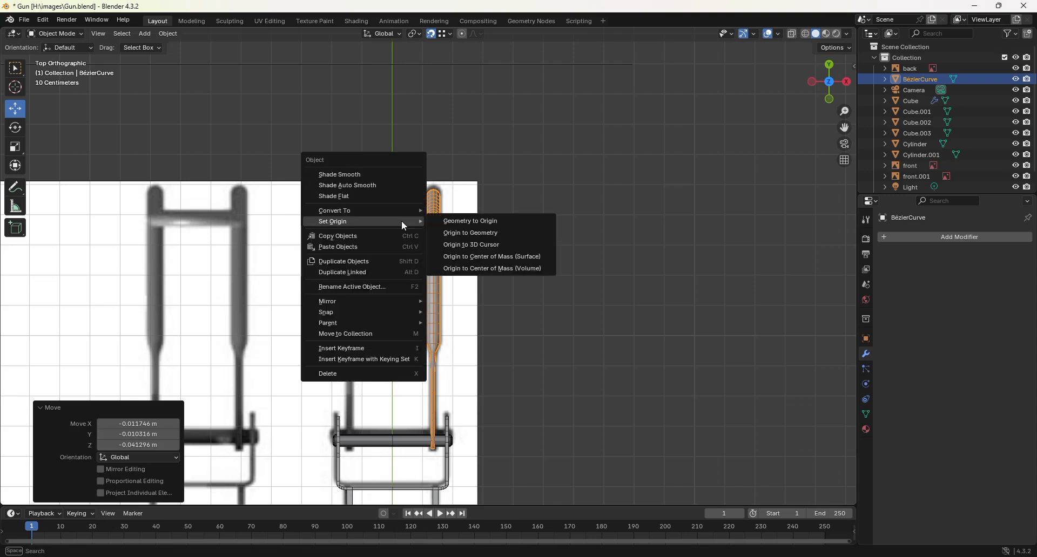
pyautogui.click(463, 244)
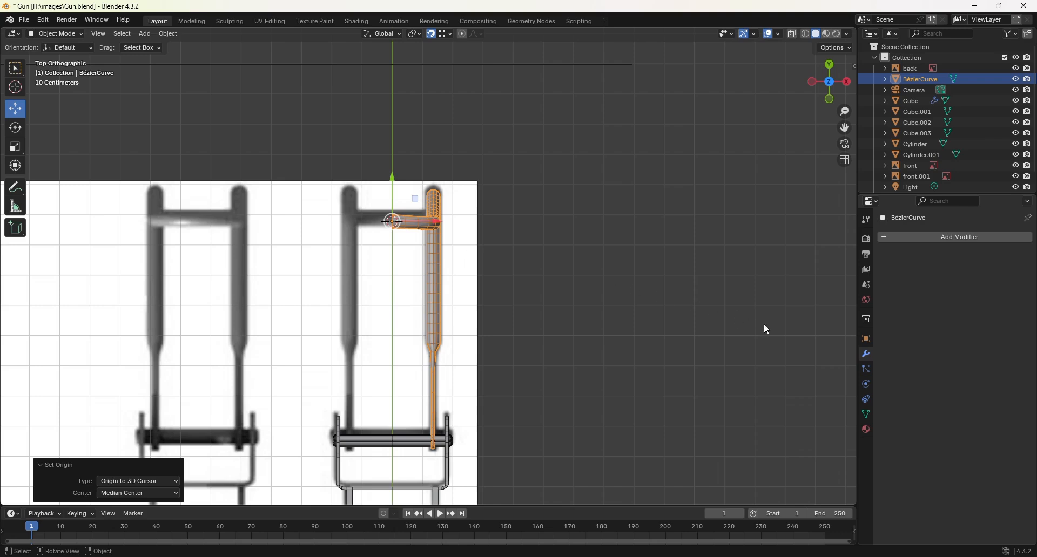
# - Add a Mirror modifier on the X axis to BézierCurve and enable Clipping
pyautogui.click(960, 238)
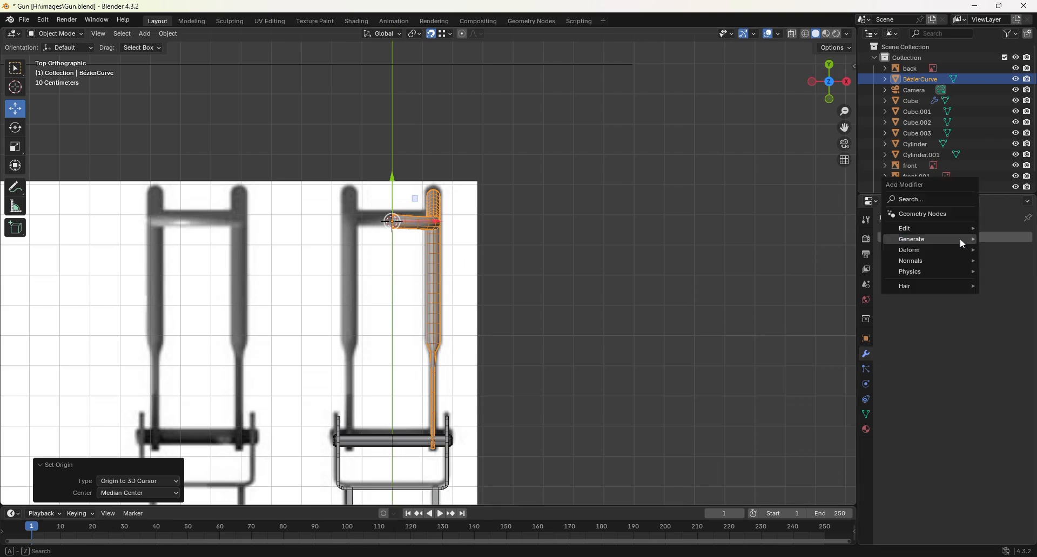
pyautogui.moveTo(960, 238)
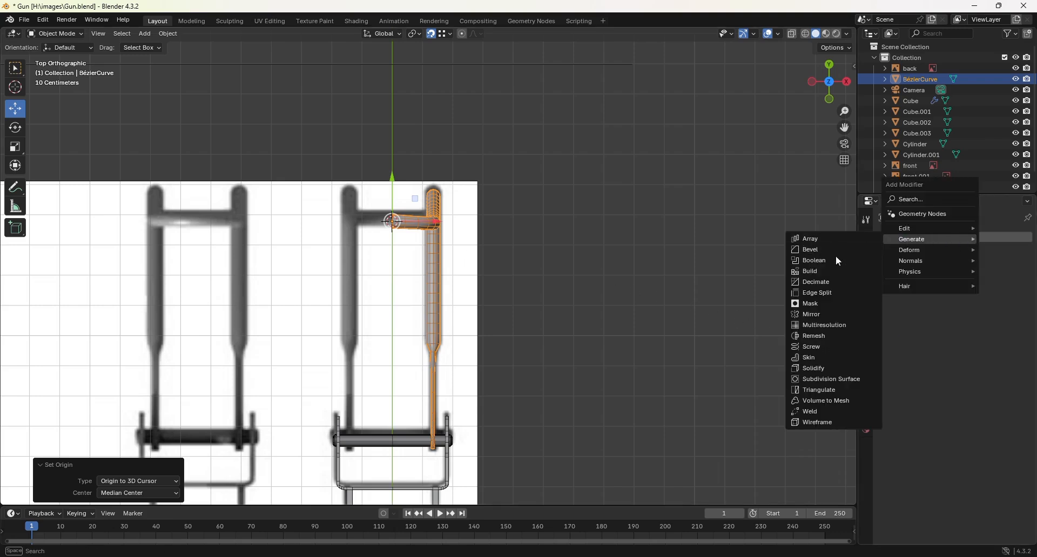
pyautogui.click(835, 314)
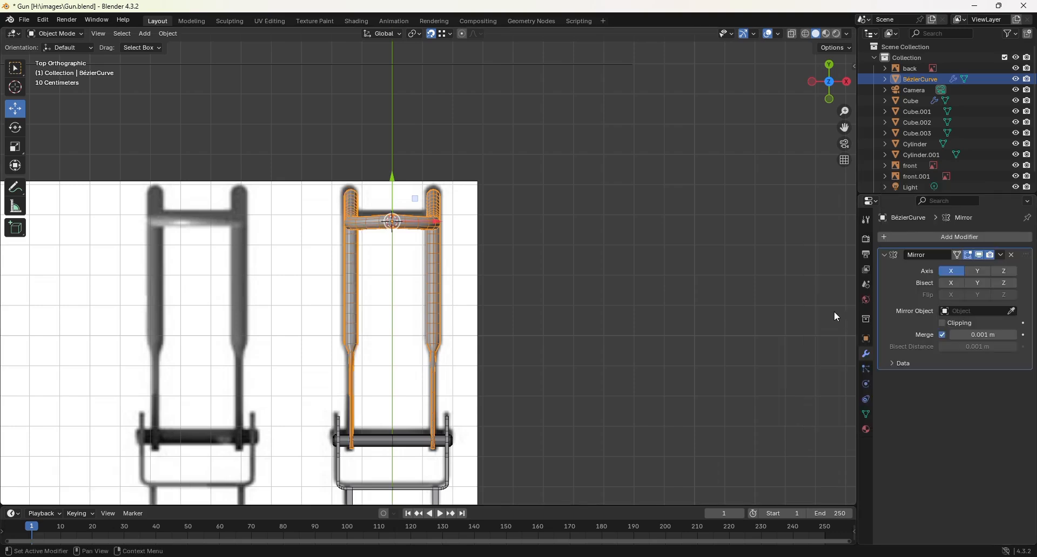
pyautogui.click(942, 324)
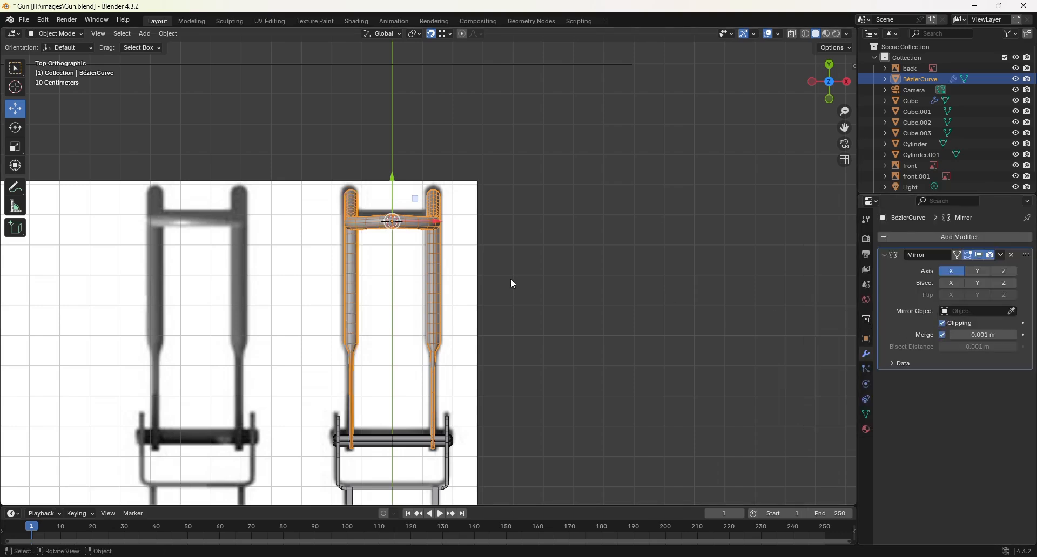
# - In wireframe, select the stock crossbar's centre vertices and move them along X onto the mirror plane with snapping off
pyautogui.press('z')
pyautogui.press('4')
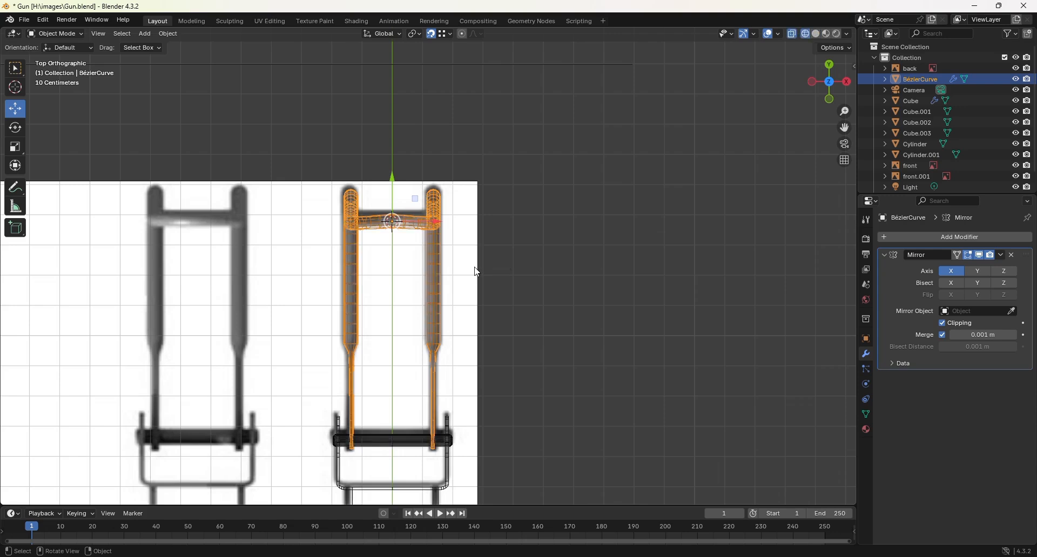
pyautogui.press('Tab')
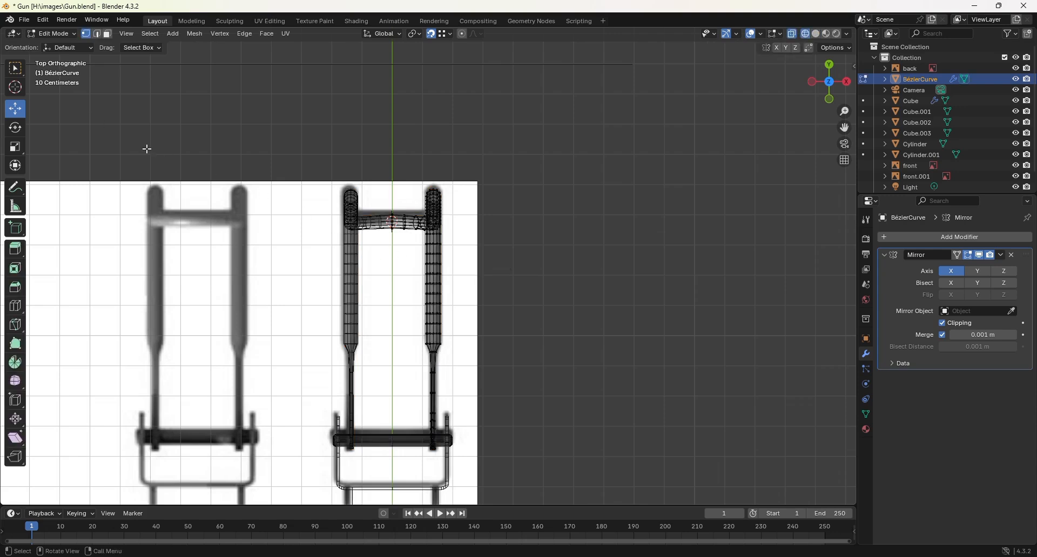
pyautogui.click(395, 222)
pyautogui.scroll(3, 403, 218)
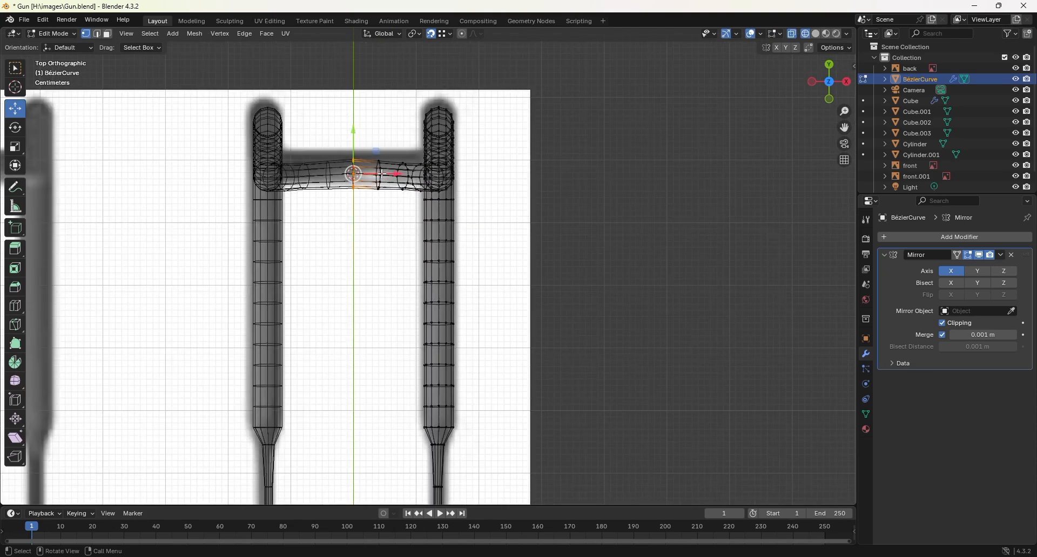
pyautogui.moveTo(382, 174); pyautogui.dragTo(345, 174)
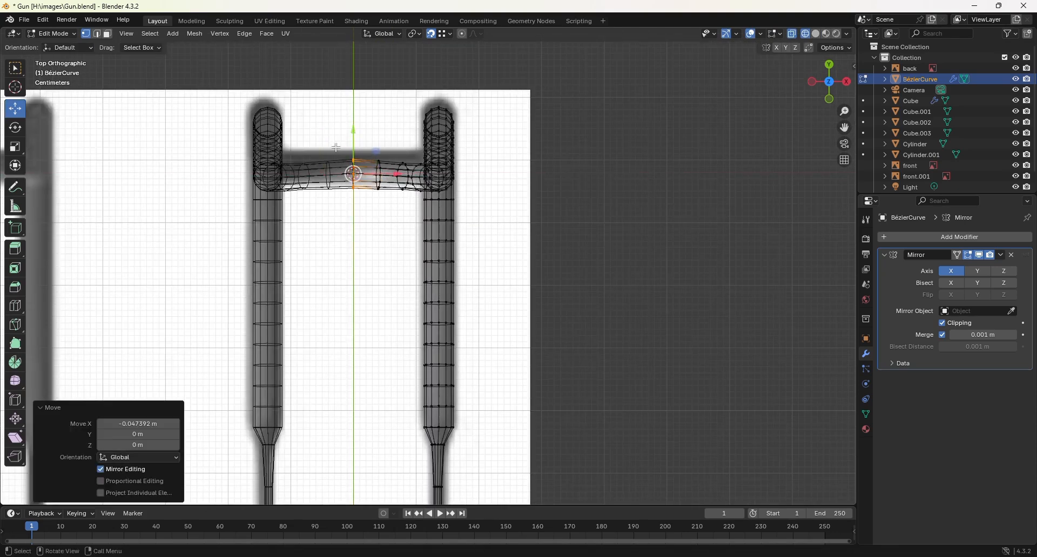
pyautogui.hotkey('ctrl', 'z')
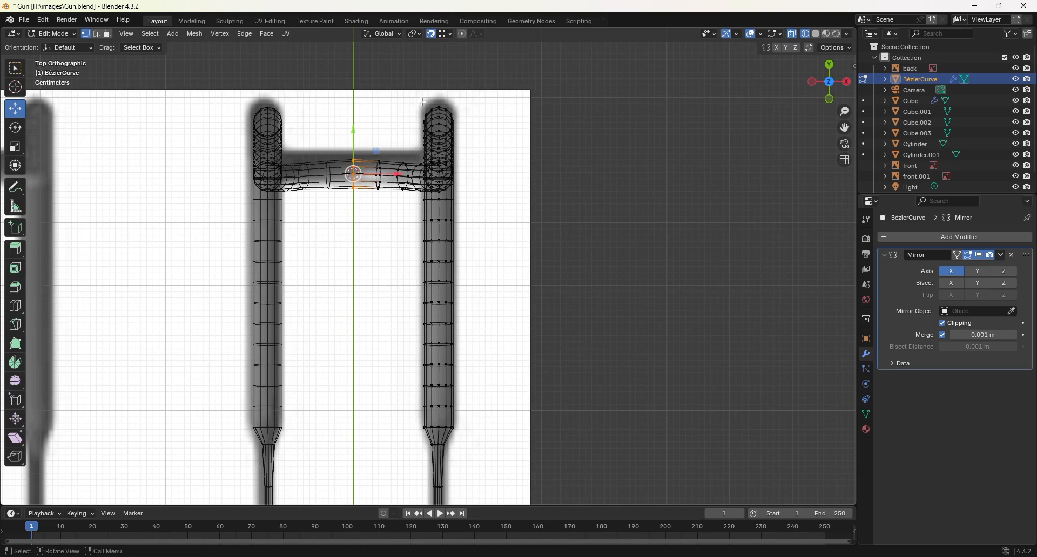
pyautogui.click(432, 34)
pyautogui.moveTo(388, 174); pyautogui.dragTo(366, 174)
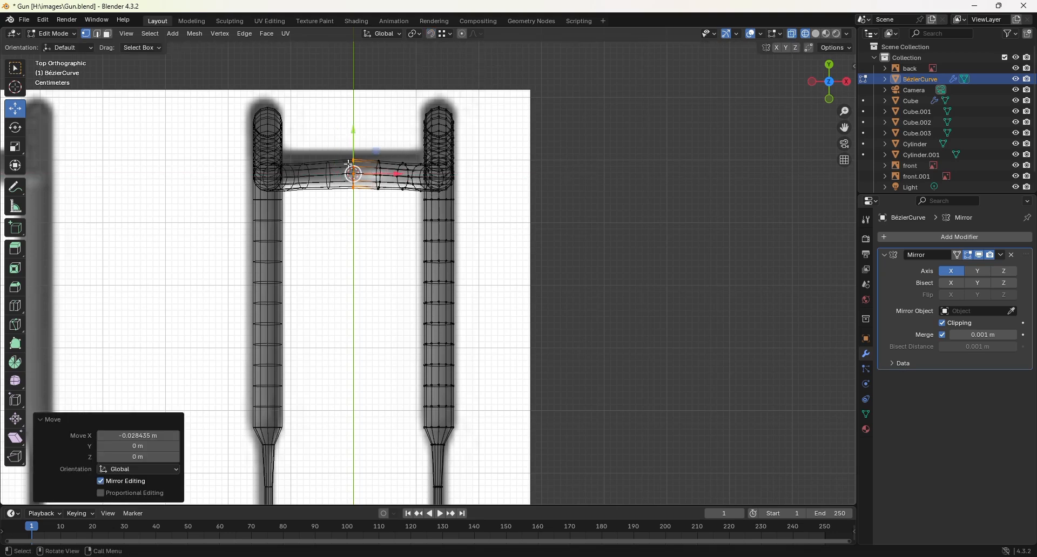
# - Shift the crossbar's centre vertices about -0.002 m along Y and return to solid shading
pyautogui.scroll(1, 354, 156)
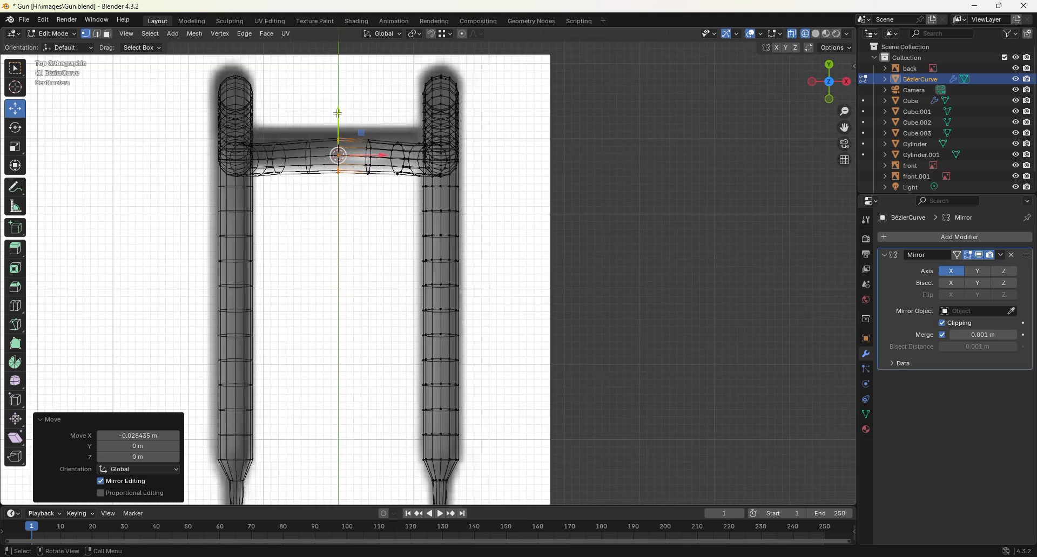
pyautogui.moveTo(338, 114); pyautogui.dragTo(338, 117)
pyautogui.moveTo(518, 270); pyautogui.dragTo(478, 235, button='middle')
pyautogui.scroll(-2, 479, 236)
pyautogui.moveTo(486, 276); pyautogui.dragTo(459, 257, button='middle')
pyautogui.press('z')
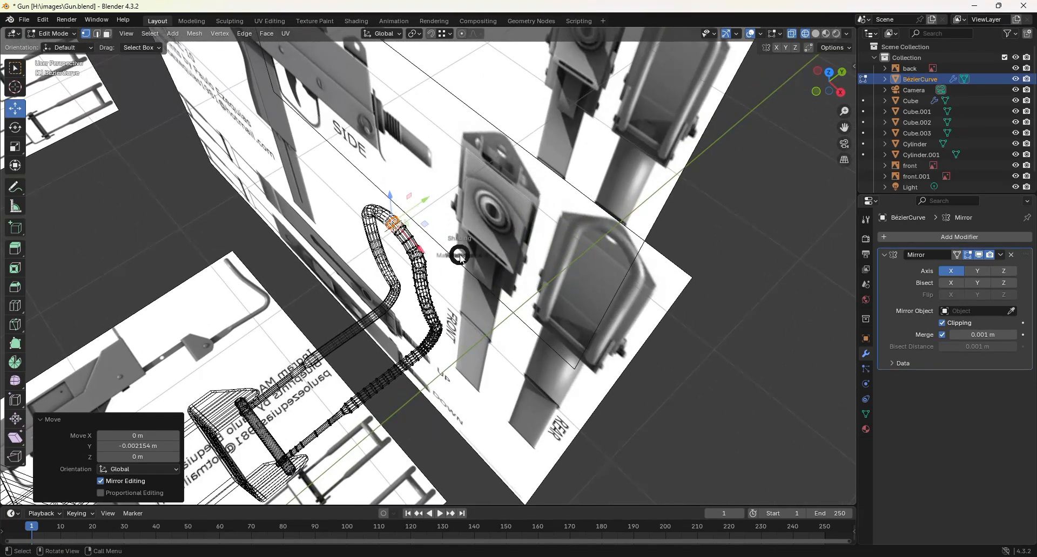
pyautogui.press('6')
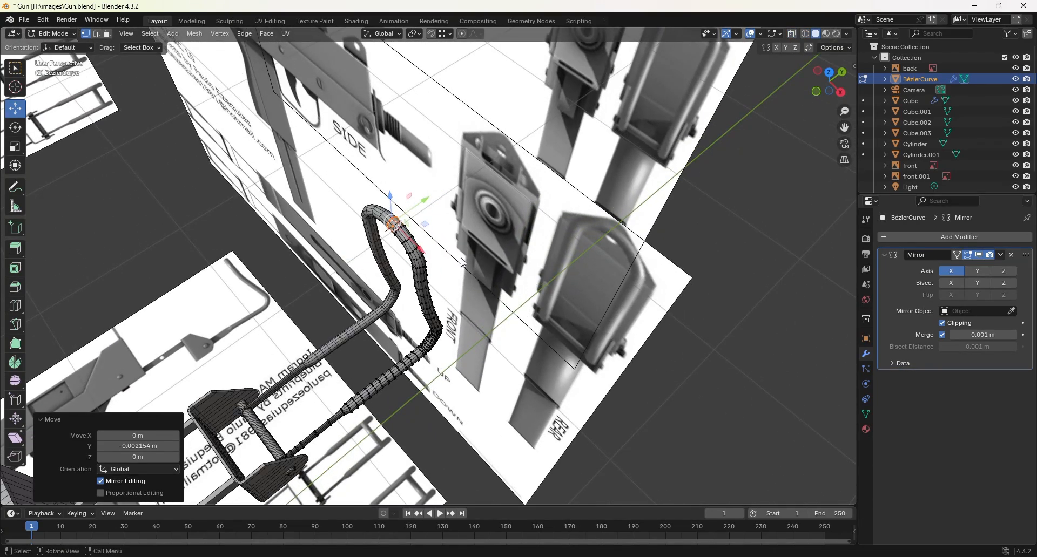
# - Return to Object Mode, deselect the stock and save Gun.blend
pyautogui.press('Tab')
pyautogui.moveTo(476, 286); pyautogui.dragTo(459, 264, button='middle')
pyautogui.click(317, 309)
pyautogui.moveTo(314, 303); pyautogui.dragTo(477, 262, button='middle')
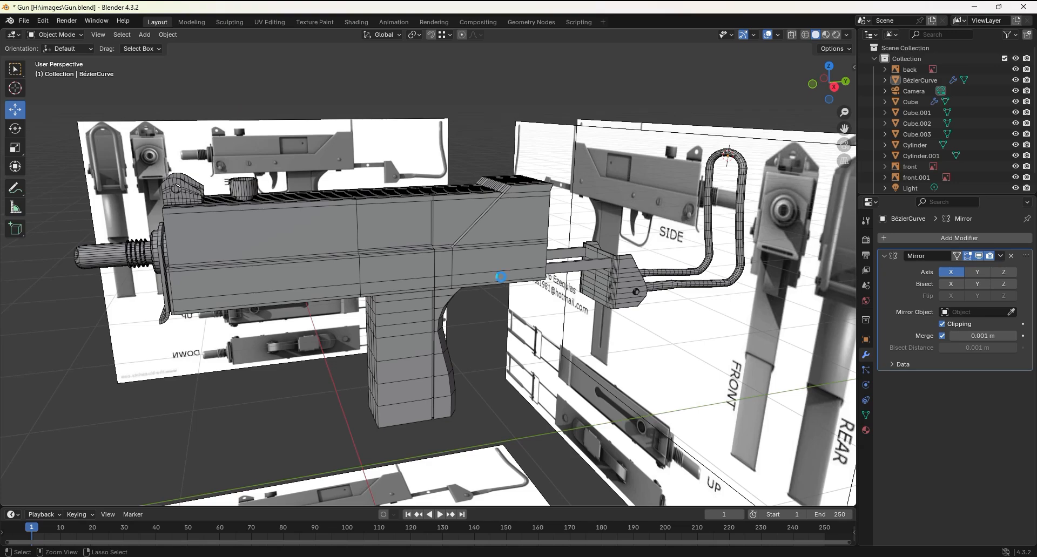
pyautogui.hotkey('ctrl', 's')
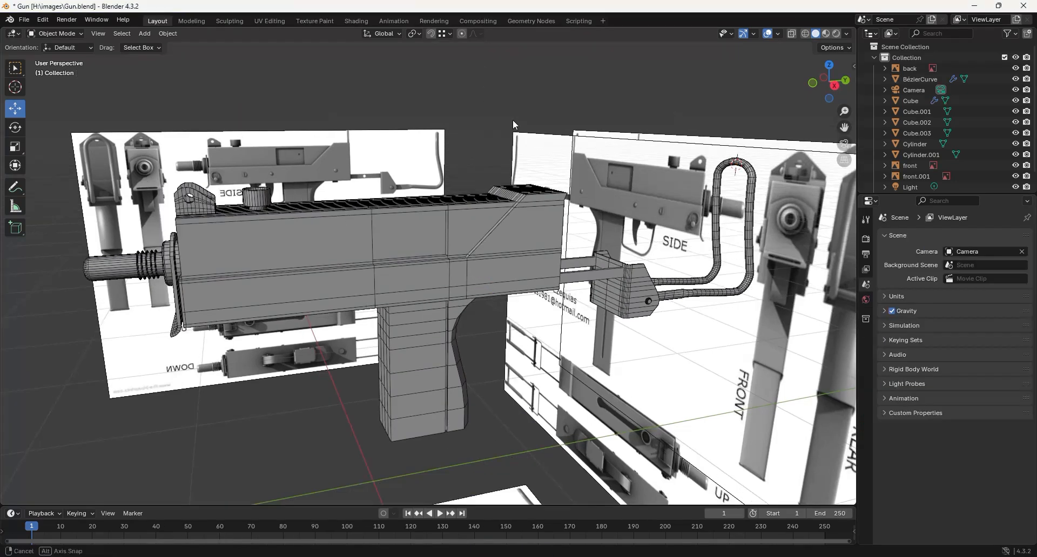
# - Add a 2 m cube mesh at the 3D cursor
pyautogui.moveTo(513, 119); pyautogui.dragTo(510, 101, button='middle')
pyautogui.keyDown('shift'); pyautogui.moveTo(464, 248); pyautogui.dragTo(482, 183, button='middle'); pyautogui.keyUp('shift')
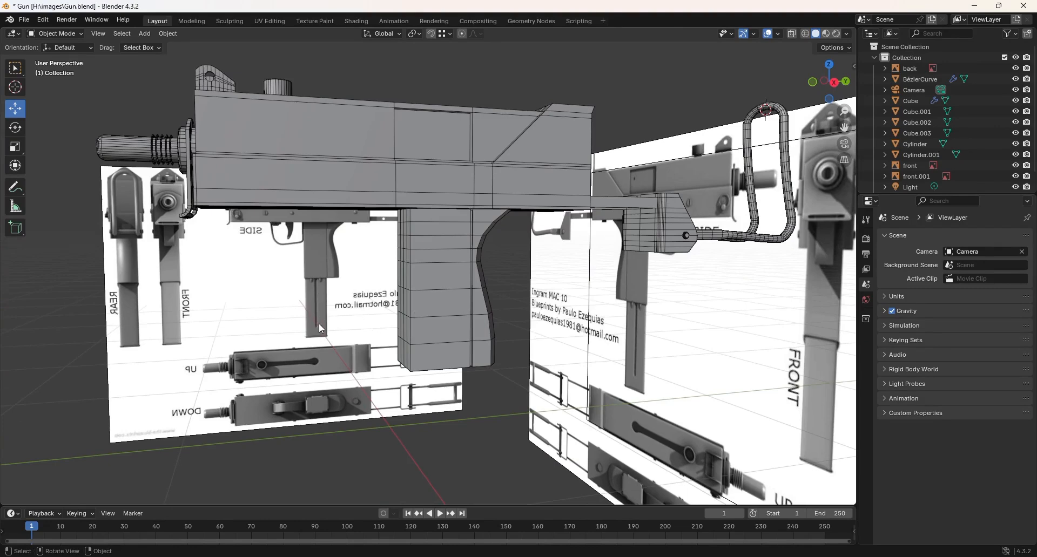
pyautogui.scroll(-3, 321, 328)
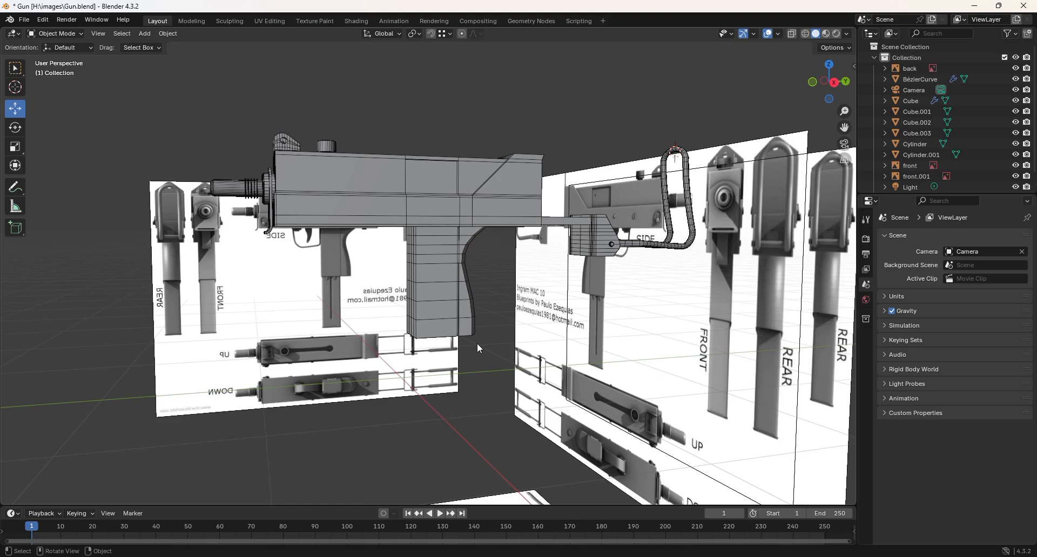
pyautogui.hotkey('shift', 'a')
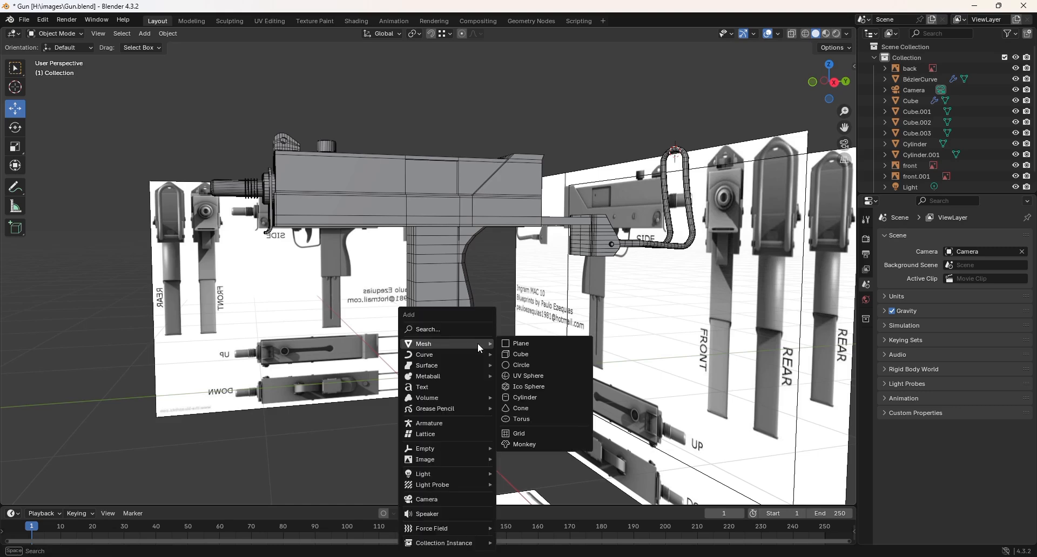
pyautogui.click(543, 356)
pyautogui.scroll(-3, 594, 328)
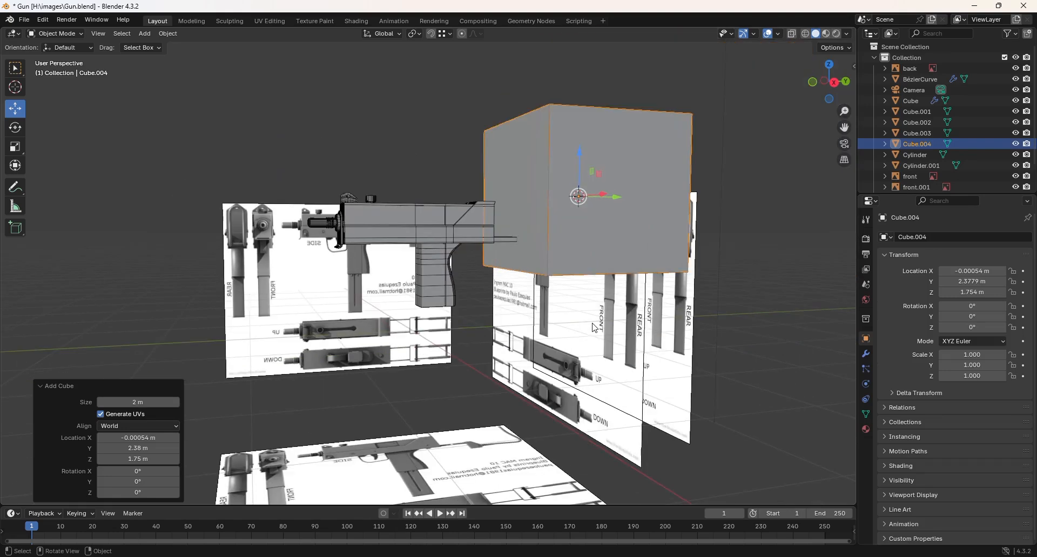
# - In right view, scale the new cube to 0.152 and move it onto the lower end of the blueprint's magazine
pyautogui.press('KP_3')
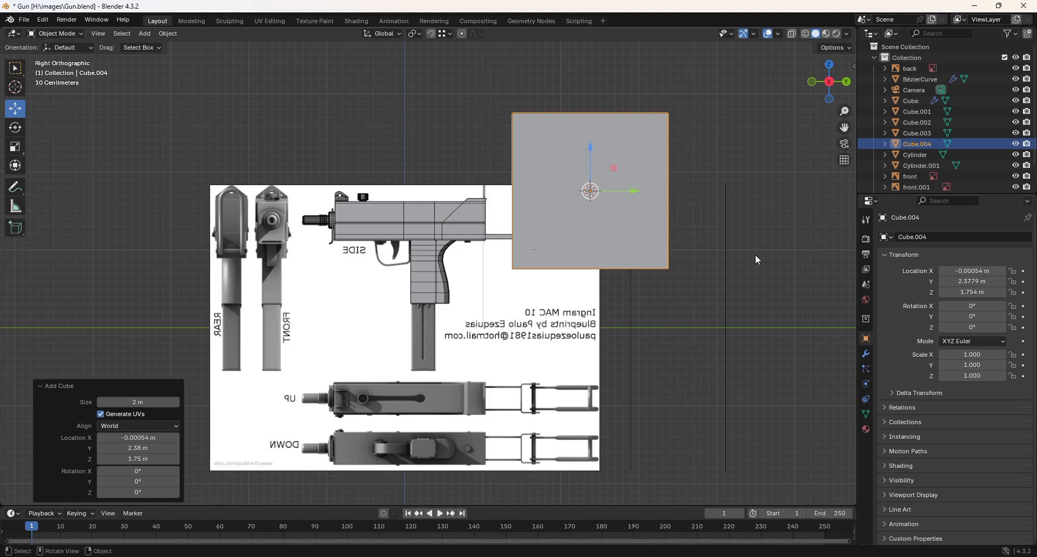
pyautogui.press('s')
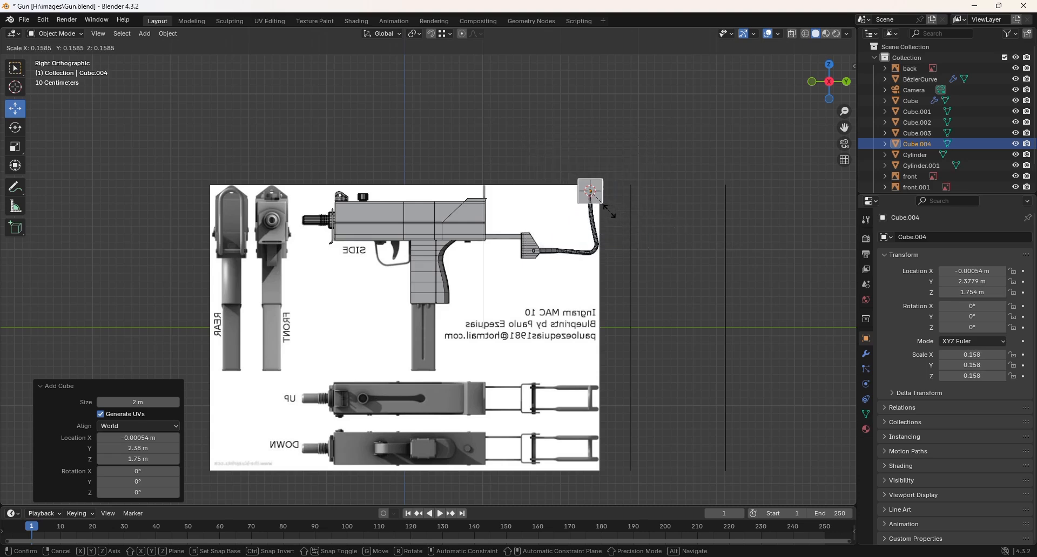
pyautogui.click(608, 211)
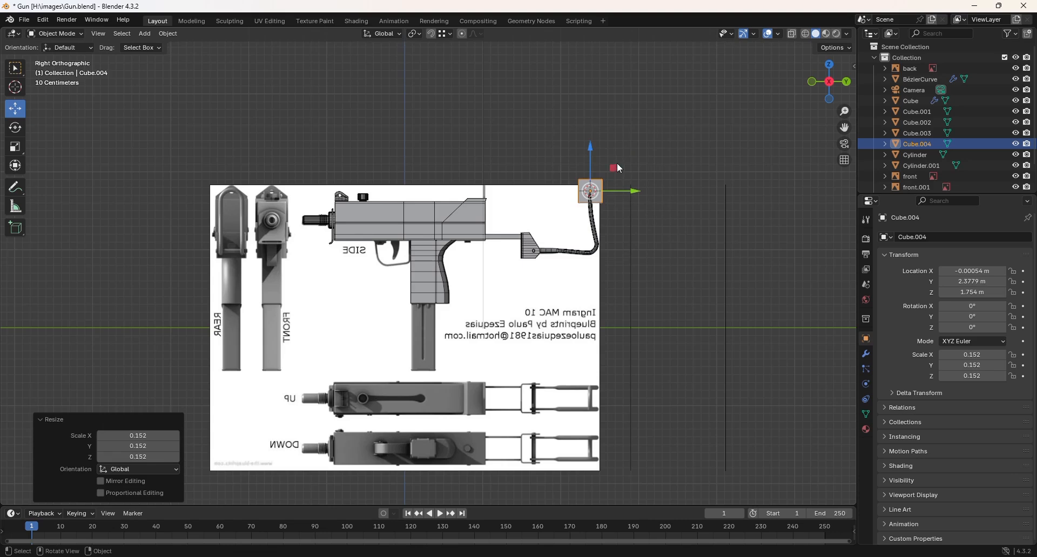
pyautogui.moveTo(613, 168); pyautogui.dragTo(448, 338)
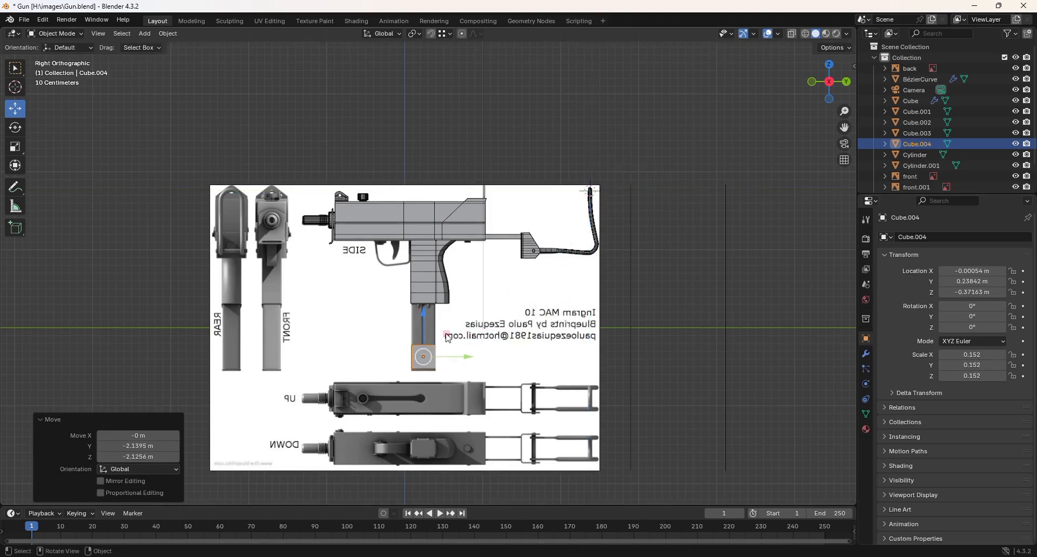
pyautogui.press('KP_Decimal')
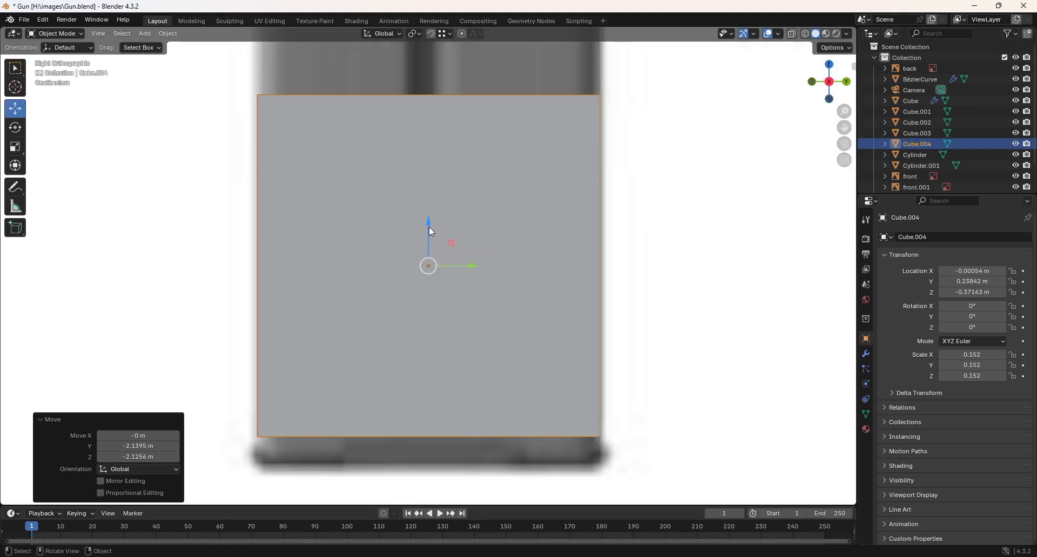
# - Align the cube with the magazine's lower end in the side blueprint, moving it about 0.0115 m down and 0.0048 m along Y
pyautogui.hotkey('alt', 'z')
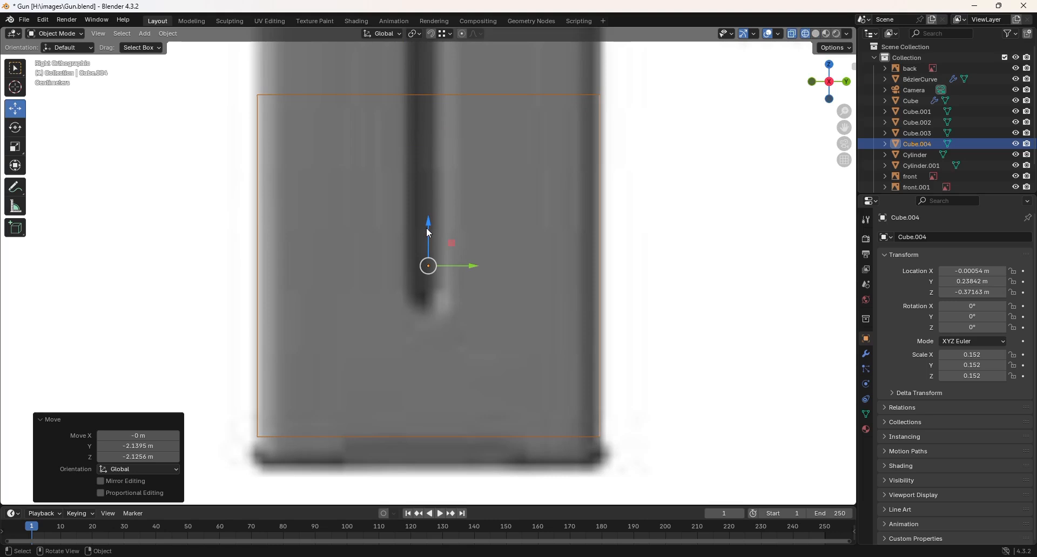
pyautogui.moveTo(429, 234); pyautogui.dragTo(421, 242)
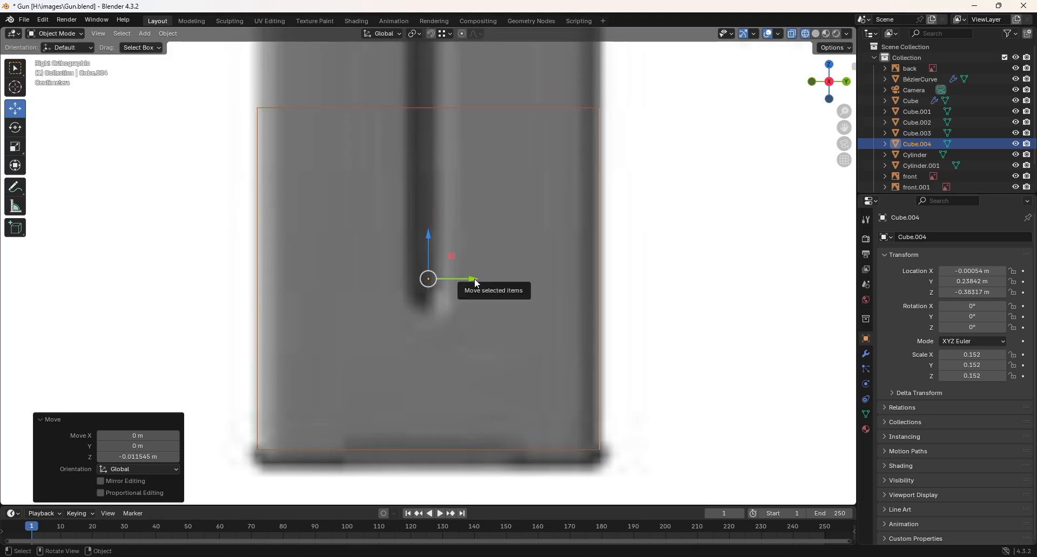
pyautogui.moveTo(474, 277); pyautogui.dragTo(482, 279)
pyautogui.scroll(-2, 528, 240)
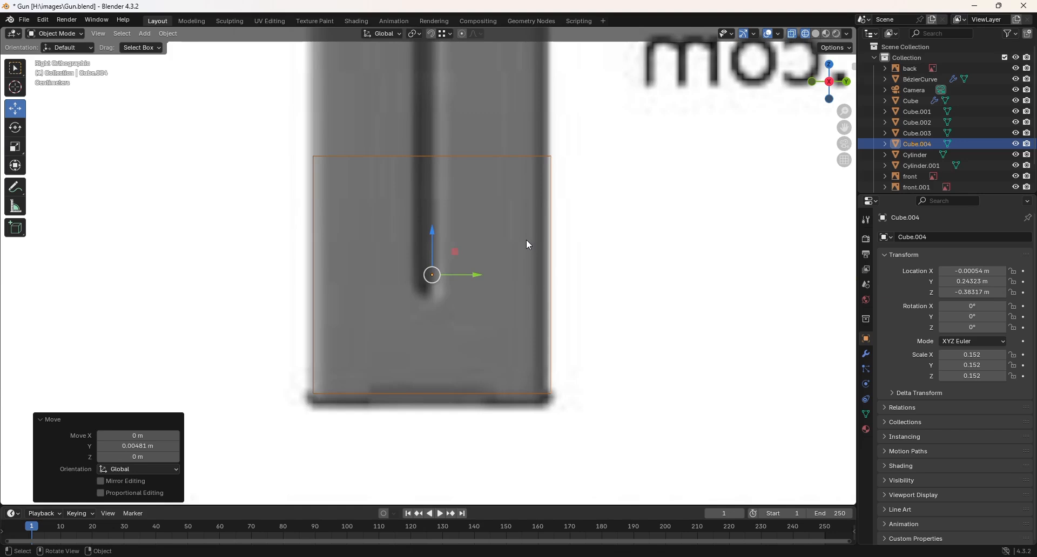
# - Pull the cube's +Y side inward about 0.011 m to the magazine outline and raise its top about 0.546 m to the grip
pyautogui.press('Tab')
pyautogui.moveTo(528, 116); pyautogui.dragTo(587, 447)
pyautogui.moveTo(582, 276); pyautogui.dragTo(572, 276)
pyautogui.scroll(-5, 504, 273)
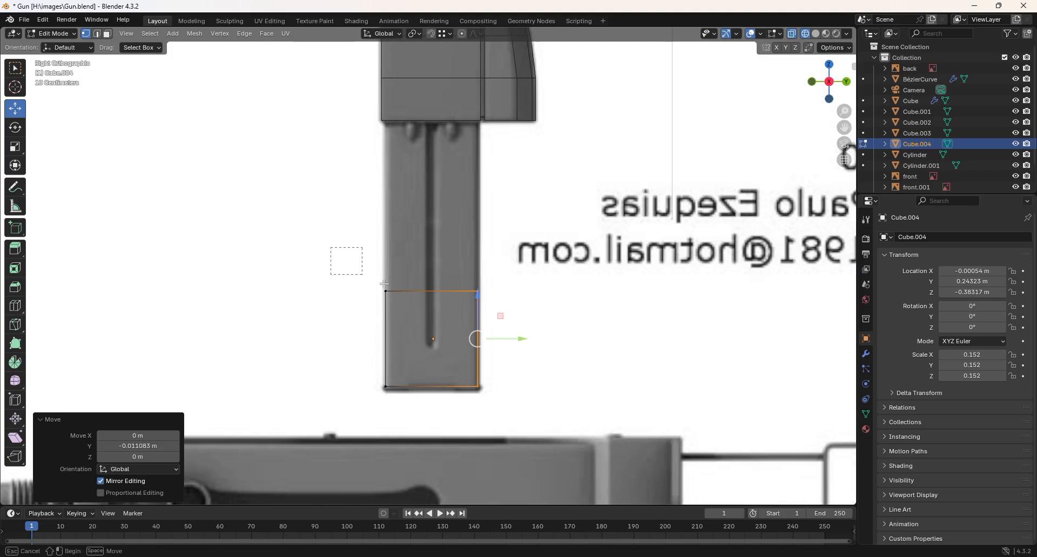
pyautogui.click(424, 291)
pyautogui.moveTo(431, 249); pyautogui.dragTo(443, 77)
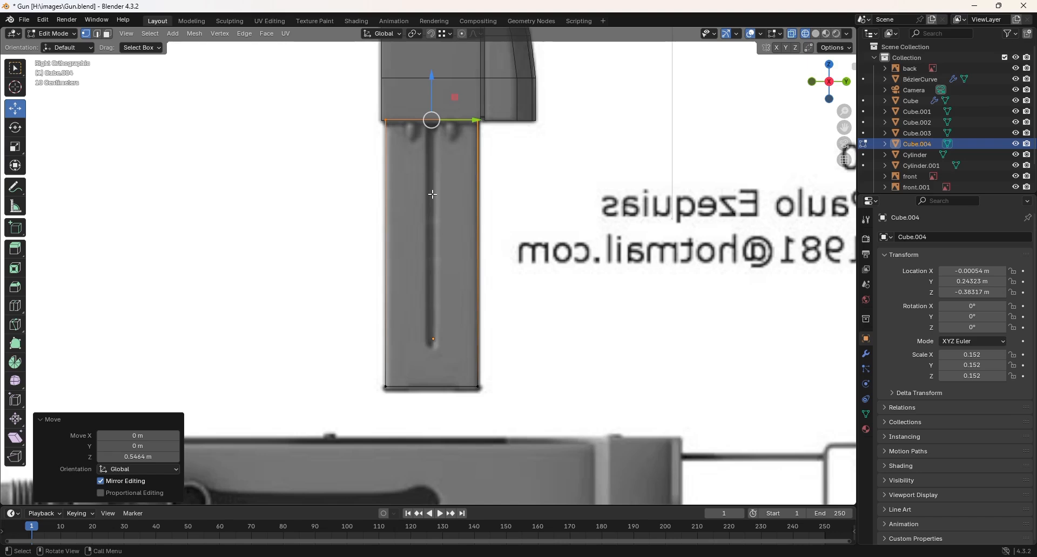
# - Narrow the magazine block to the front blueprint by moving both X sides inward about 0.04 m each
pyautogui.press('KP_1')
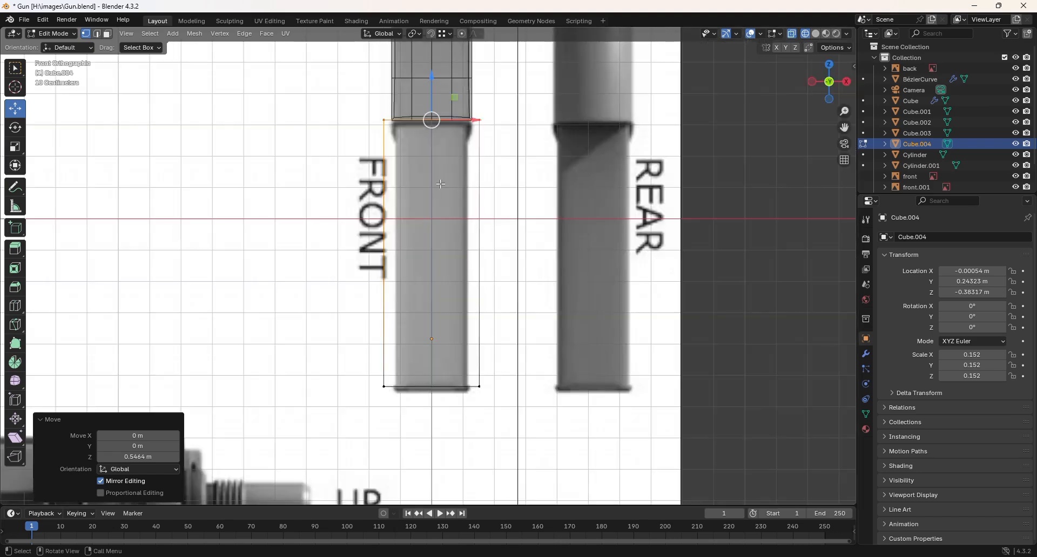
pyautogui.moveTo(348, 78); pyautogui.dragTo(398, 422)
pyautogui.press('g')
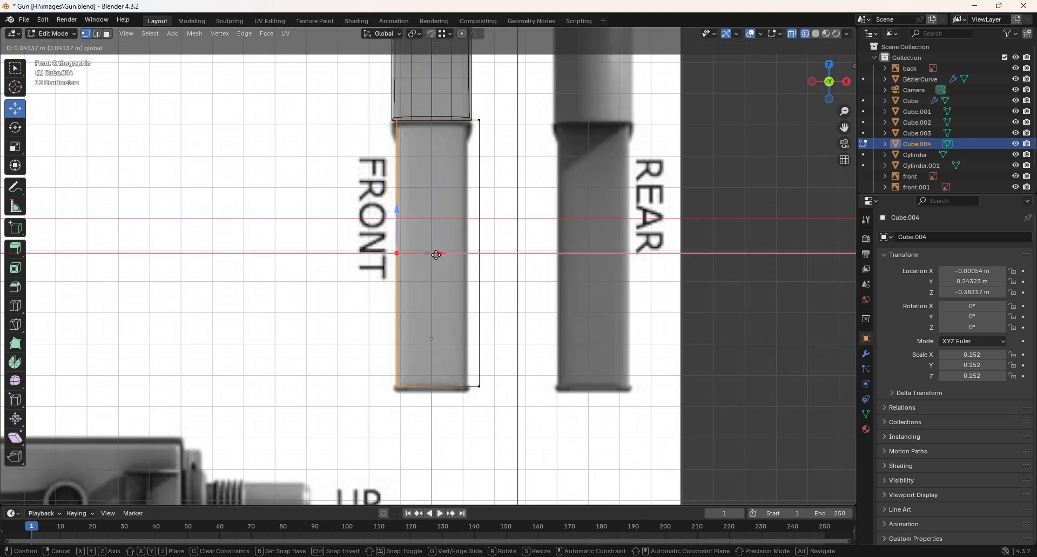
pyautogui.click(437, 254)
pyautogui.moveTo(475, 104); pyautogui.dragTo(526, 427)
pyautogui.moveTo(519, 253); pyautogui.dragTo(508, 253)
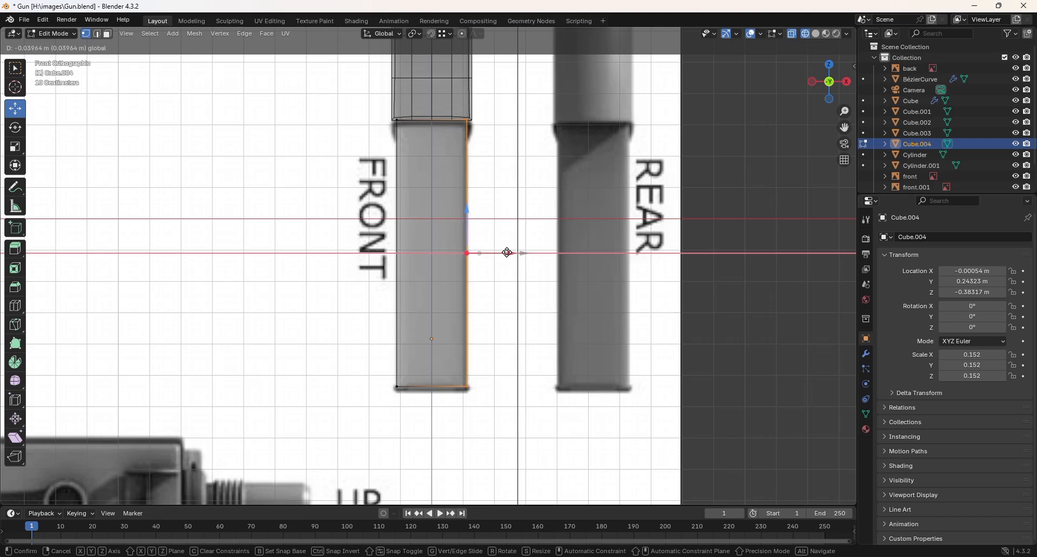
pyautogui.click(507, 253)
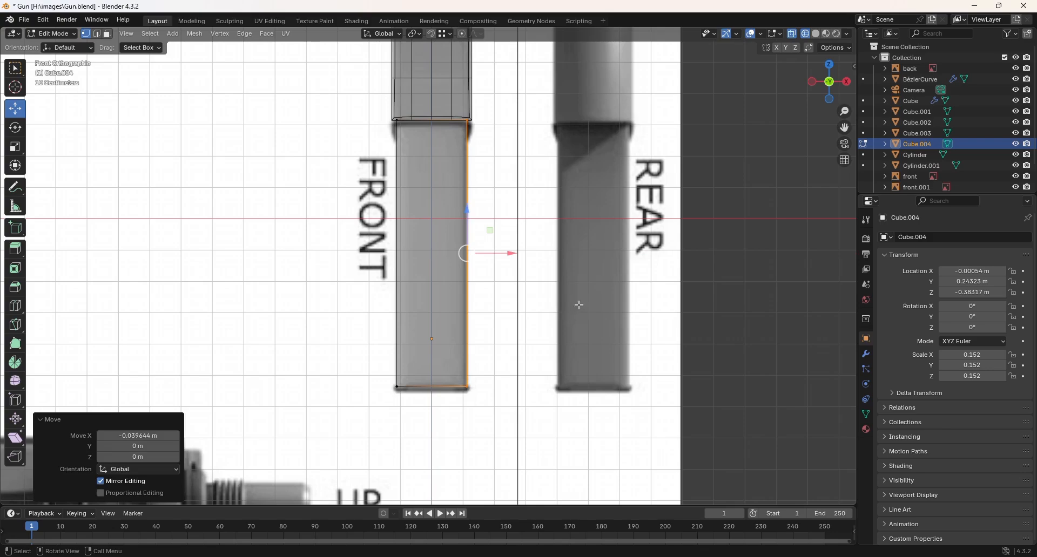
# - Bevel the magazine block's four vertical edges with a width of 0.2 m
pyautogui.moveTo(579, 306); pyautogui.dragTo(529, 326, button='middle')
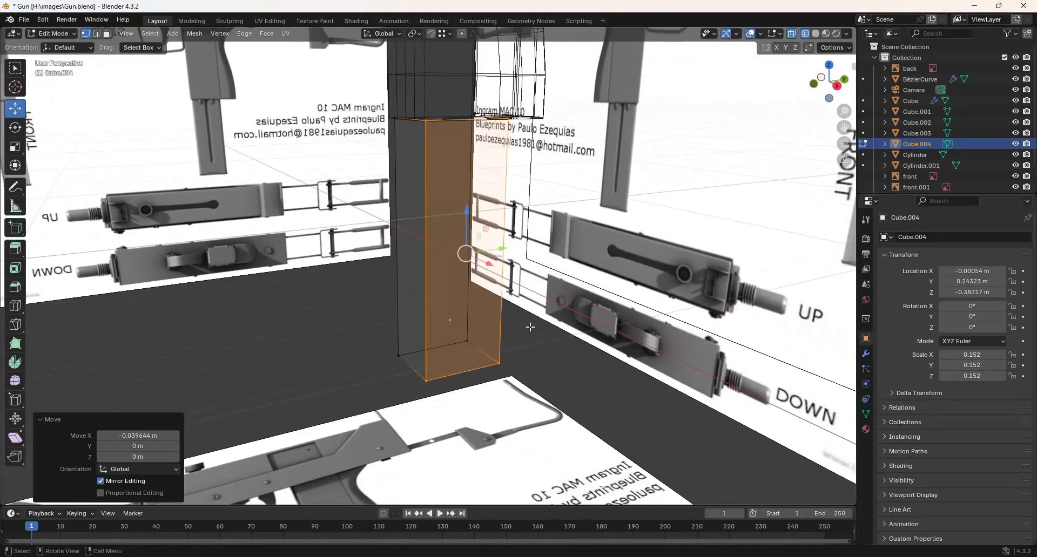
pyautogui.click(97, 34)
pyautogui.moveTo(300, 215); pyautogui.dragTo(301, 209, button='middle')
pyautogui.moveTo(352, 224); pyautogui.dragTo(616, 283)
pyautogui.moveTo(549, 261); pyautogui.dragTo(547, 265, button='middle')
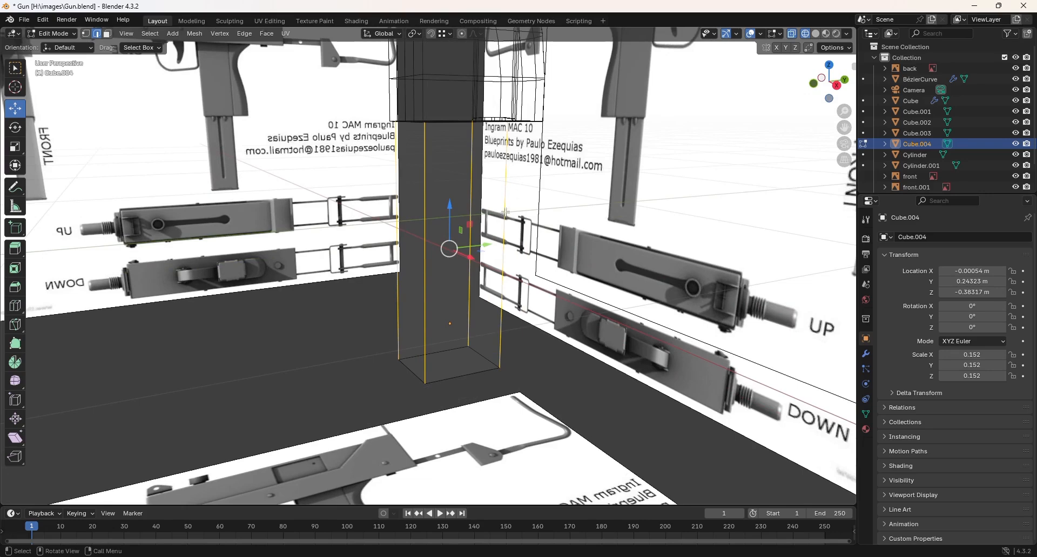
pyautogui.click(244, 34)
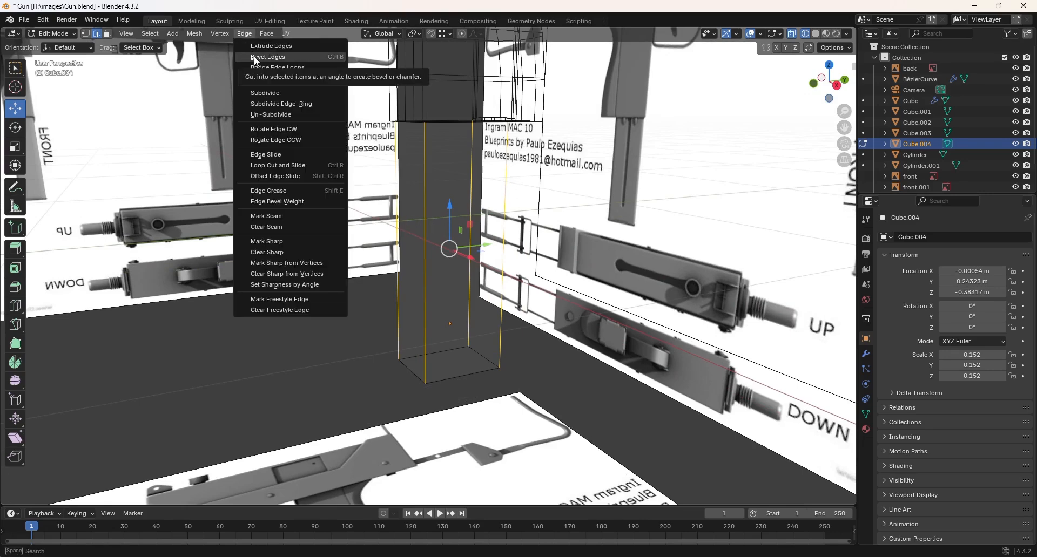
pyautogui.click(267, 56)
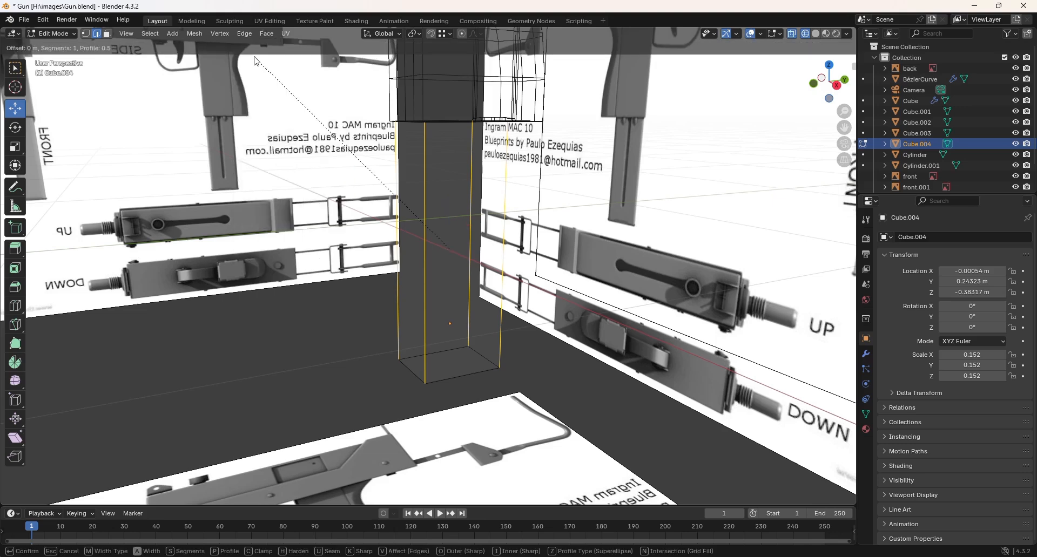
pyautogui.click(305, 108)
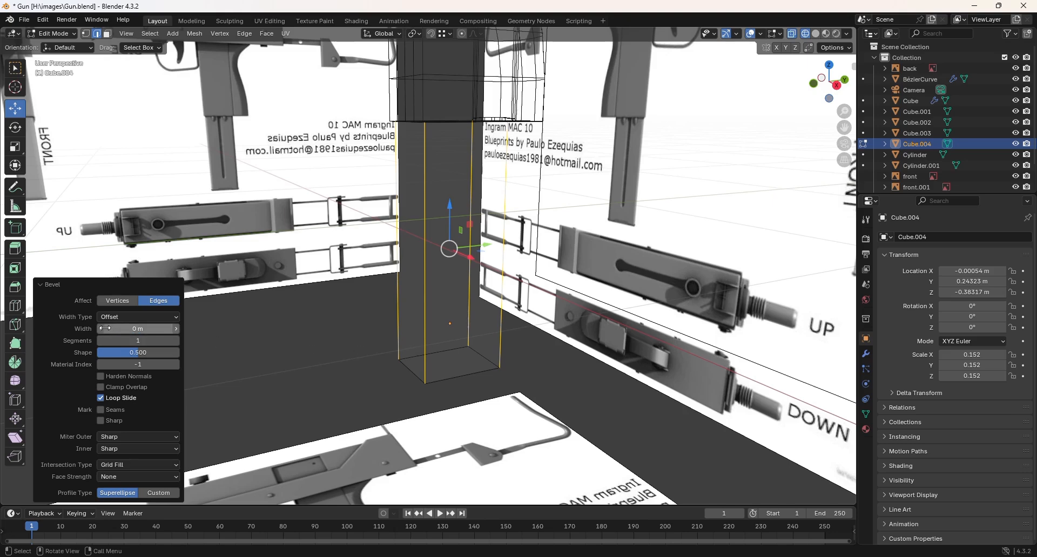
pyautogui.click(138, 329)
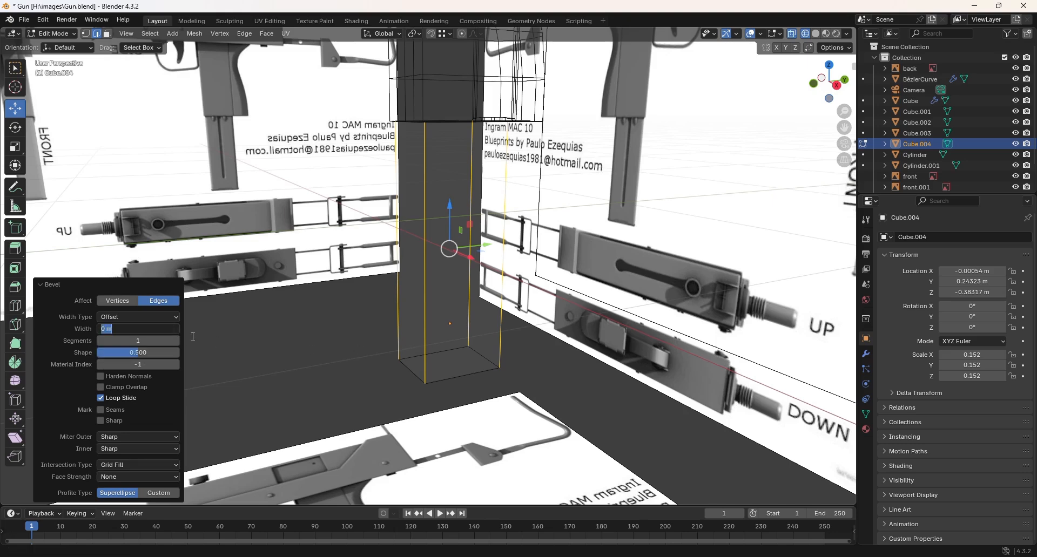
pyautogui.write('0.2')
pyautogui.press('Return')
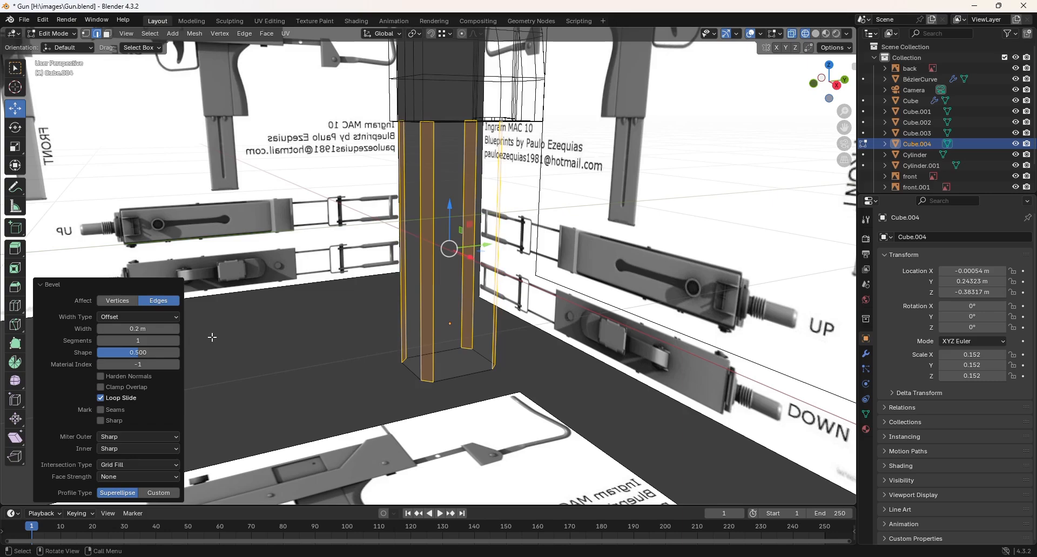
# - Compare the bevel with the side blueprint and set its width to 0.15 m
pyautogui.moveTo(212, 337); pyautogui.dragTo(421, 370, button='middle')
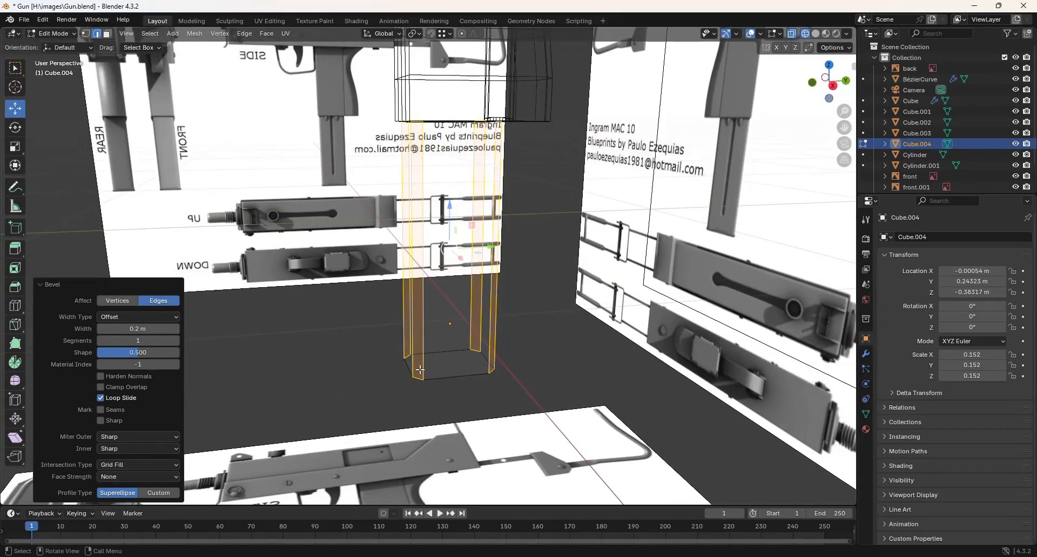
pyautogui.press('KP_3')
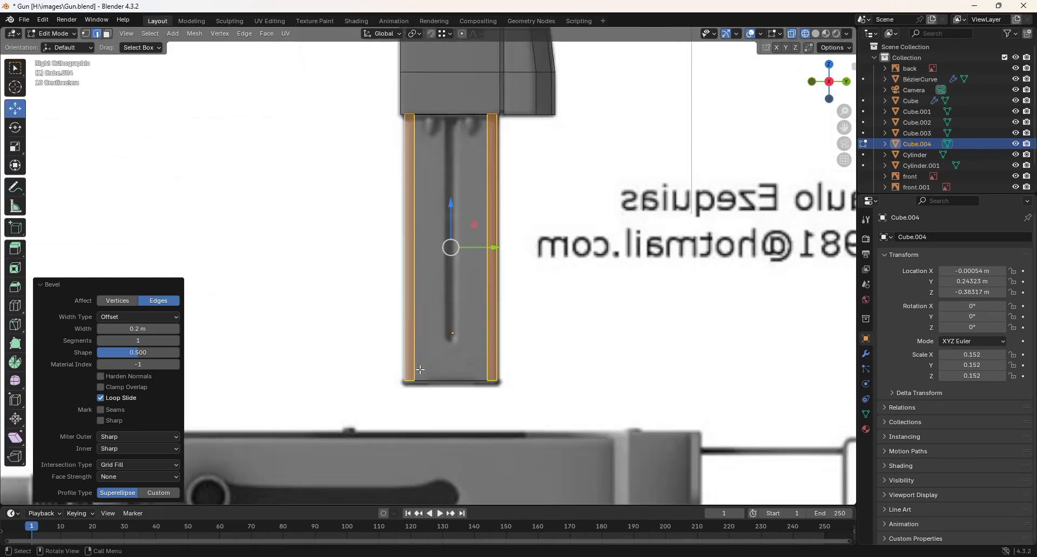
pyautogui.click(140, 328)
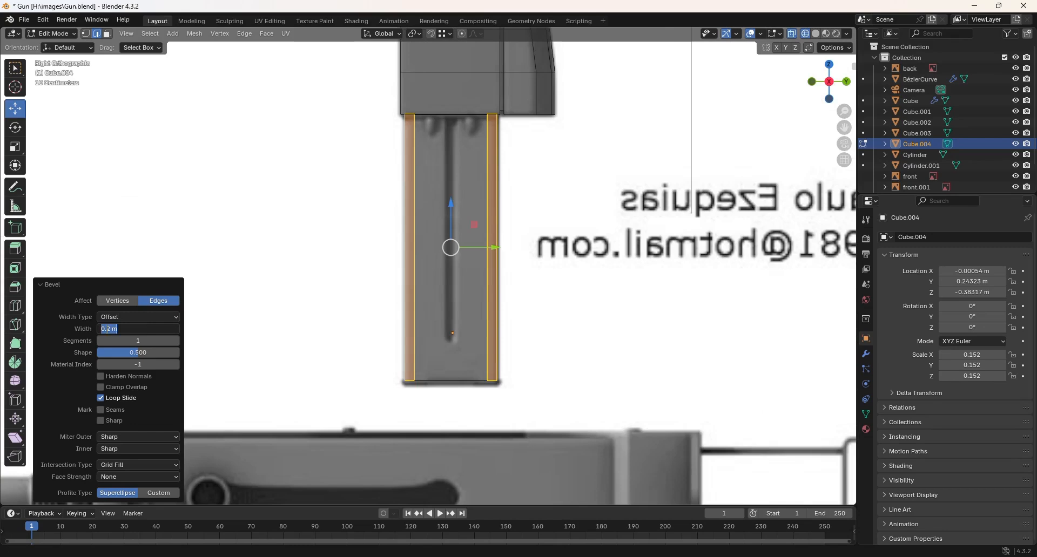
pyautogui.click(109, 328)
pyautogui.write('15')
pyautogui.press('Return')
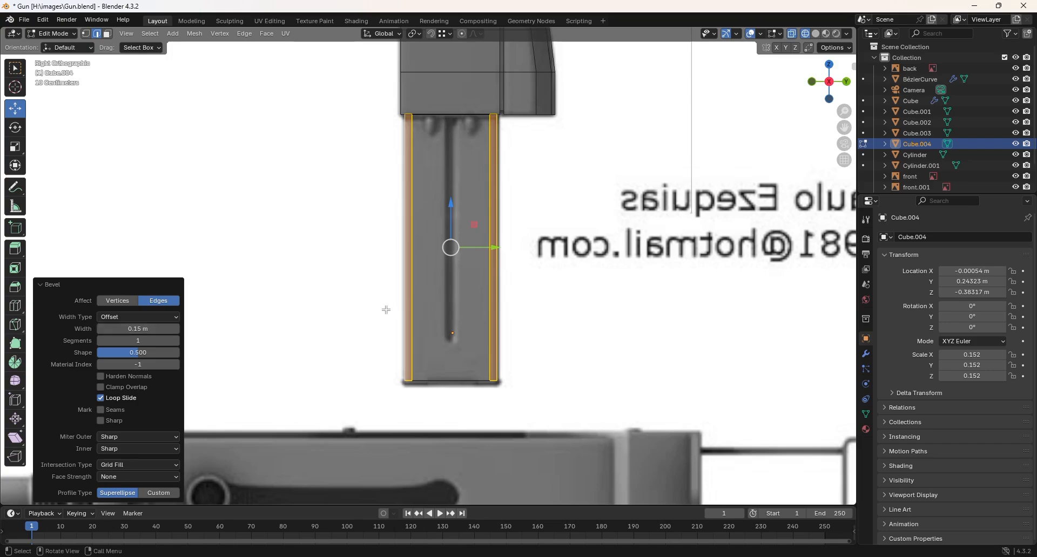
# - Show the magazine as a solid and set the bevel to 3 segments
pyautogui.moveTo(371, 278); pyautogui.dragTo(434, 363, button='middle')
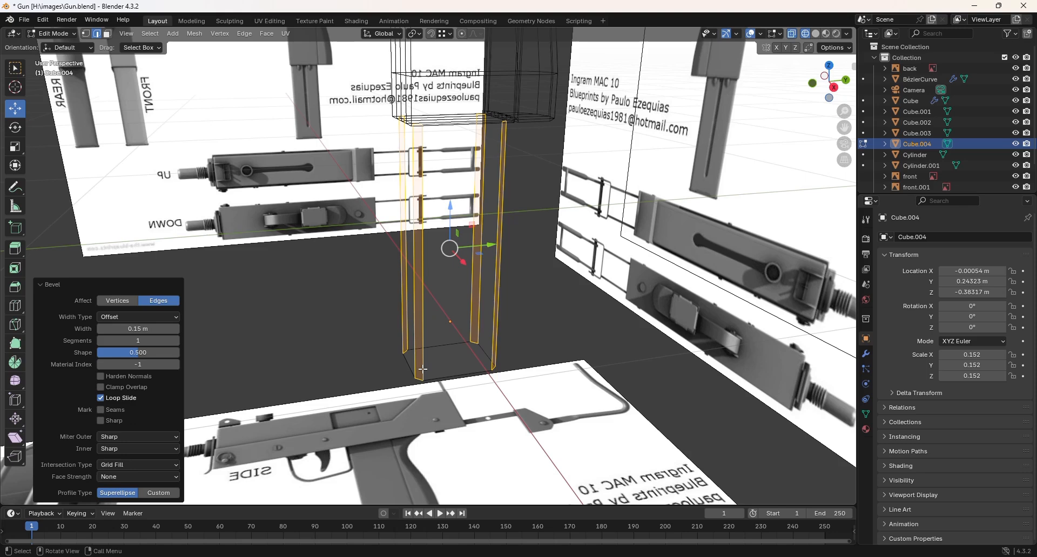
pyautogui.hotkey('shift', 'z')
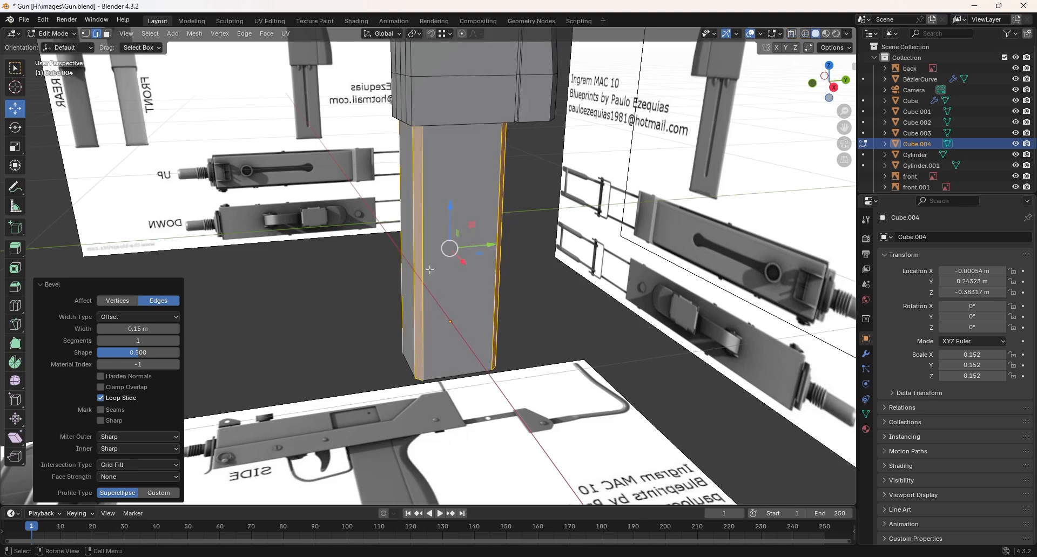
pyautogui.moveTo(432, 327); pyautogui.dragTo(432, 295, button='middle')
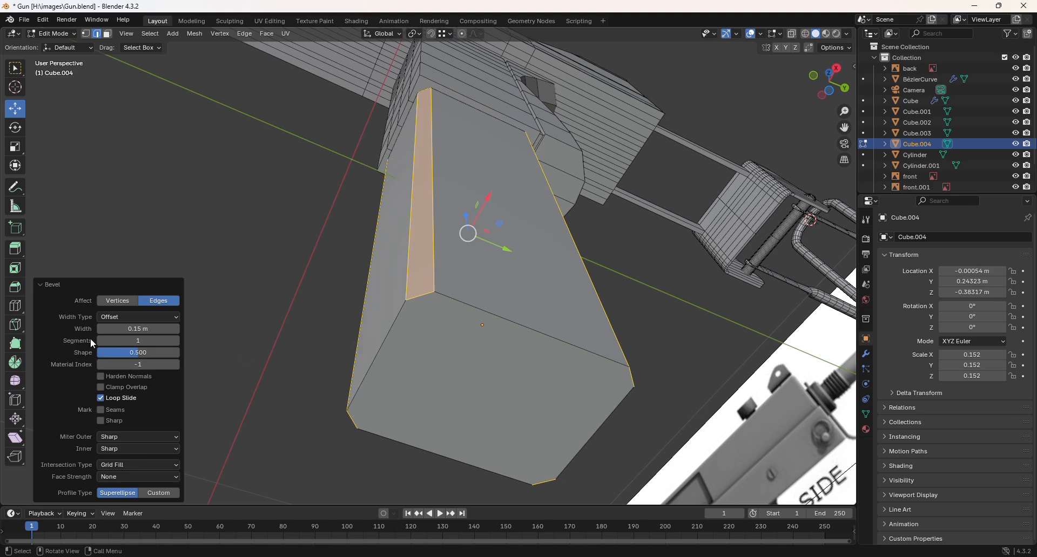
pyautogui.click(128, 340)
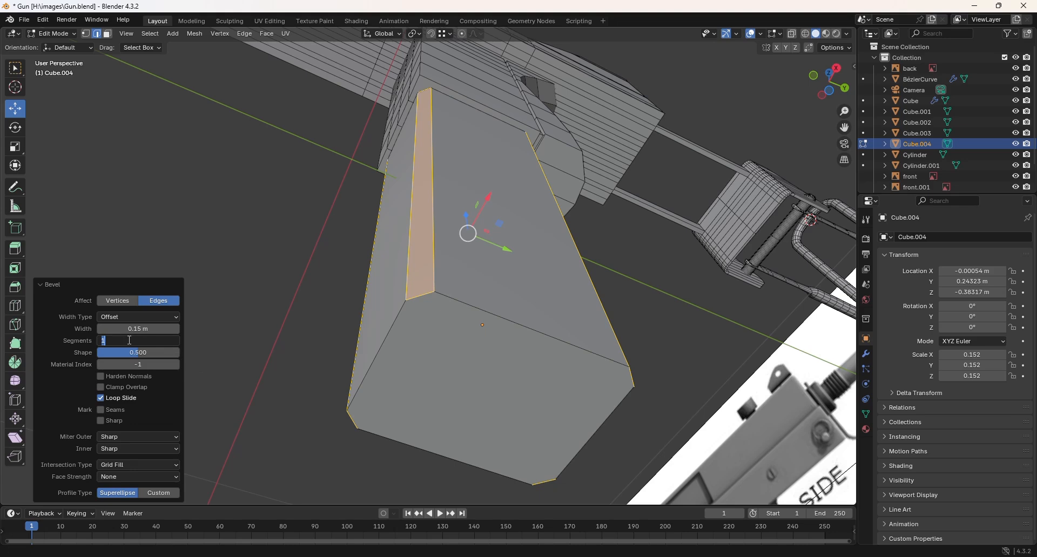
pyautogui.write('3')
pyautogui.press('Return')
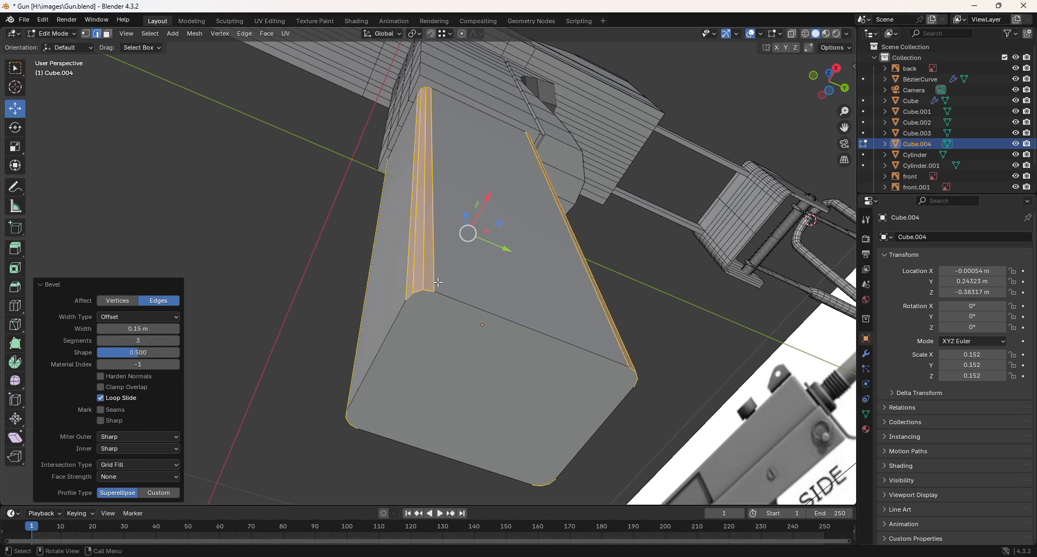
# - Extrude the magazine's bottom face in place and scale the new face up to about 1.033
pyautogui.moveTo(533, 338); pyautogui.dragTo(487, 357, button='middle')
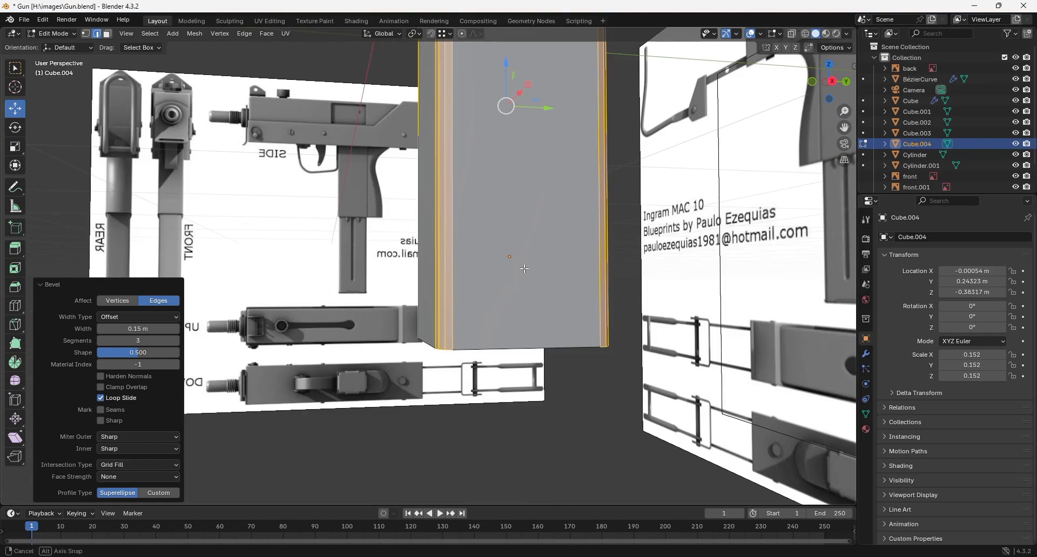
pyautogui.moveTo(535, 302); pyautogui.dragTo(531, 212, button='middle')
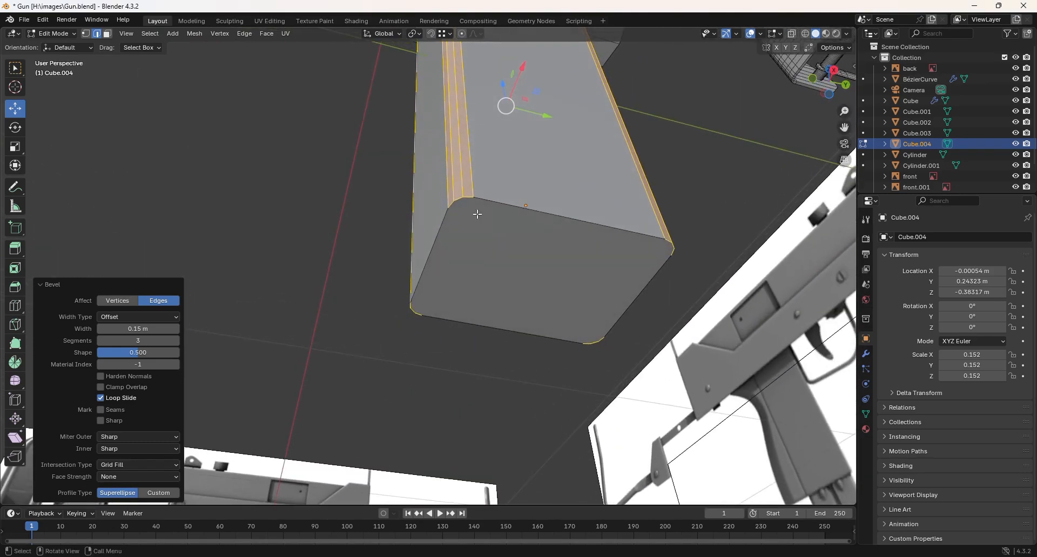
pyautogui.click(108, 33)
pyautogui.click(513, 239)
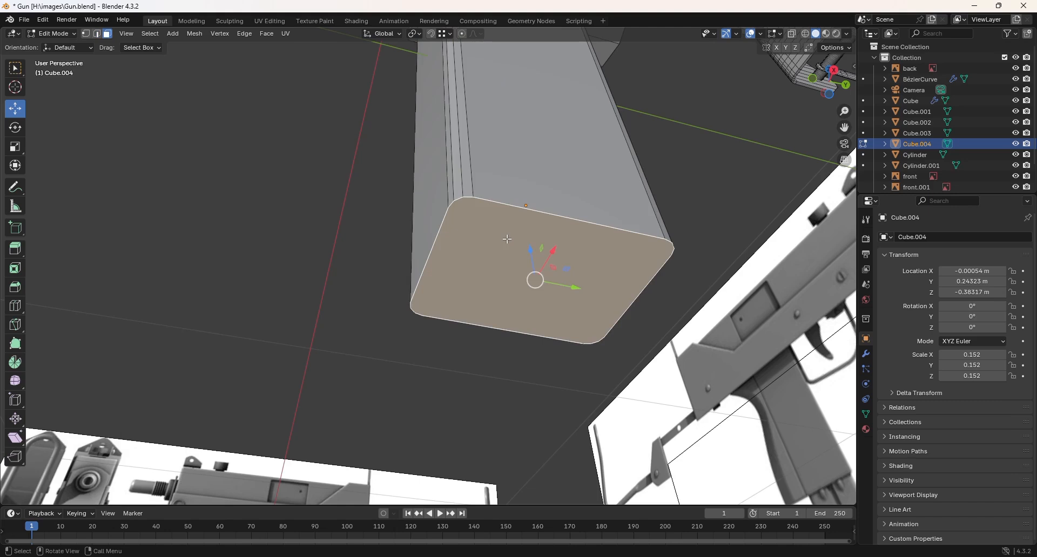
pyautogui.press('e')
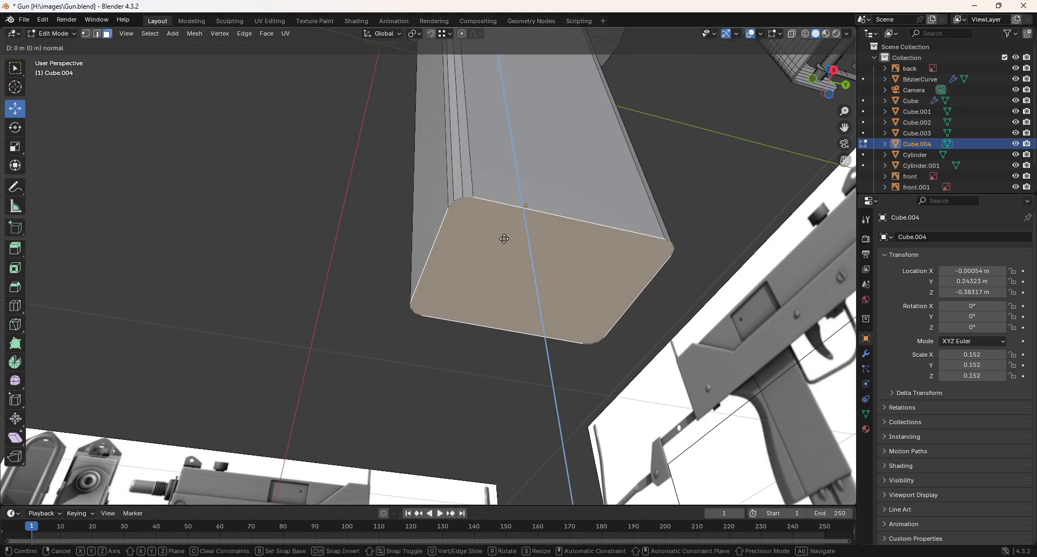
pyautogui.rightClick(503, 238)
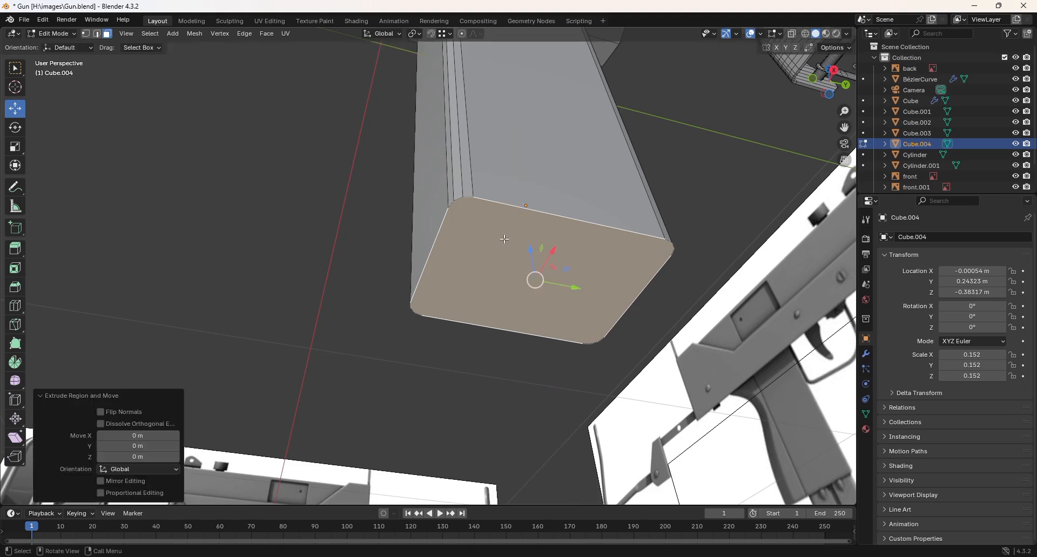
pyautogui.press('s')
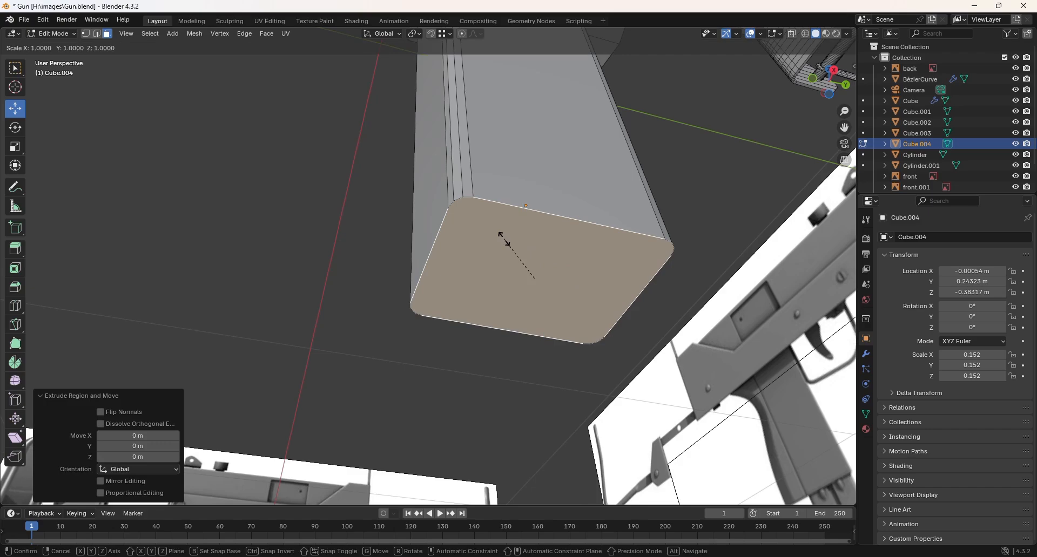
pyautogui.click(502, 239)
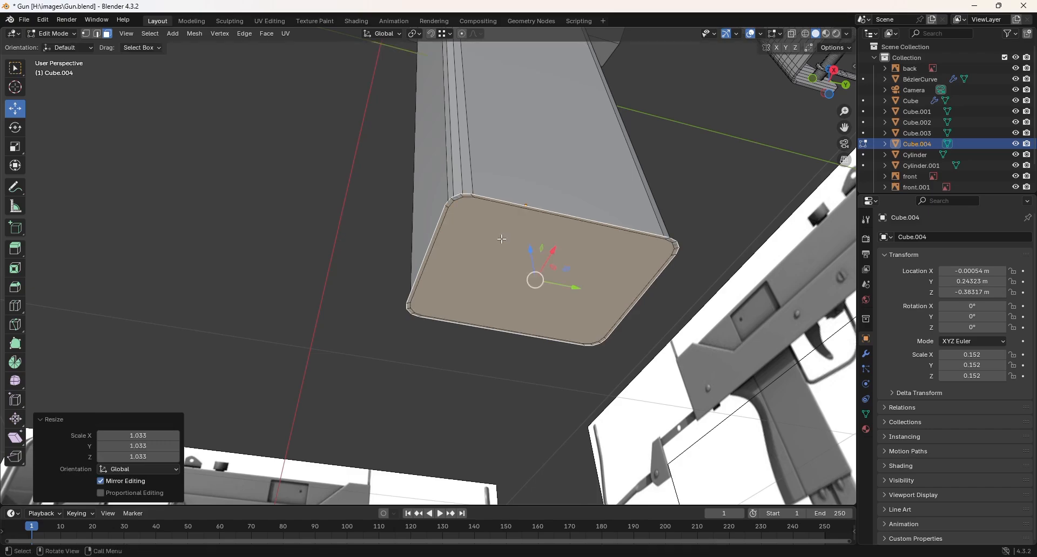
# - Extrude the magazine's enlarged bottom face down about 0.013 m to form the base lip shown in the side blueprint
pyautogui.moveTo(501, 239); pyautogui.dragTo(579, 317, button='middle')
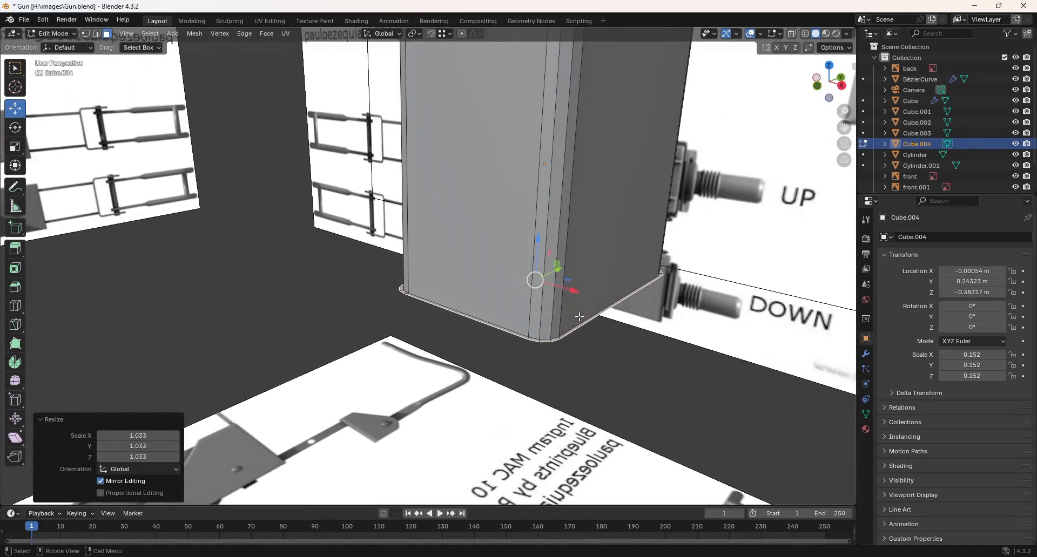
pyautogui.press('KP_3')
pyautogui.scroll(3, 519, 281)
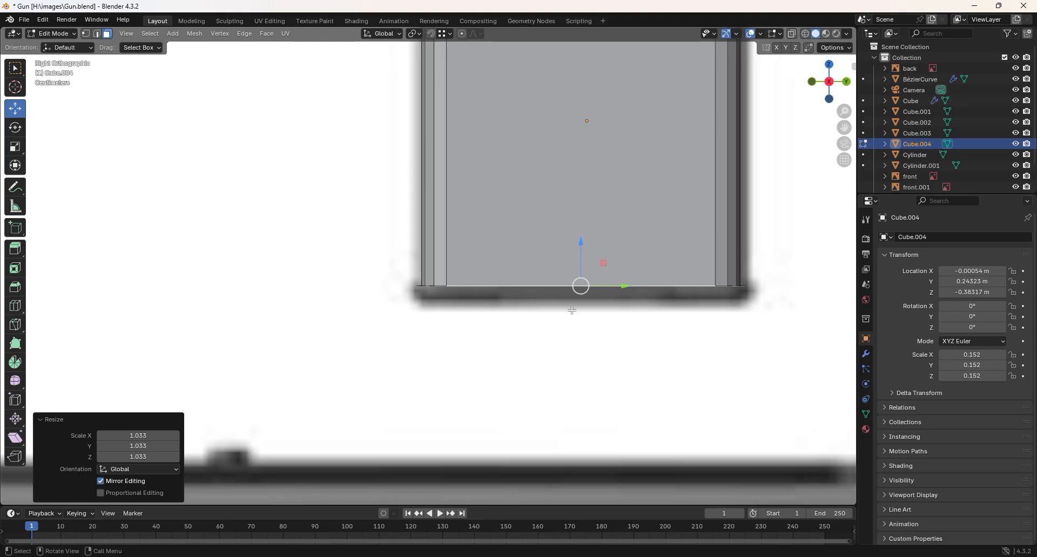
pyautogui.press('e')
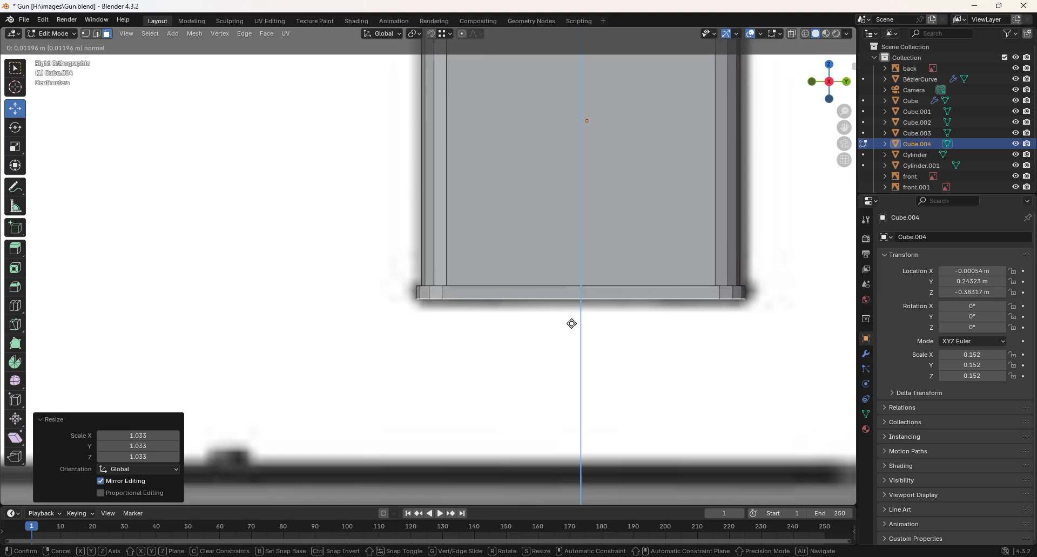
pyautogui.click(572, 323)
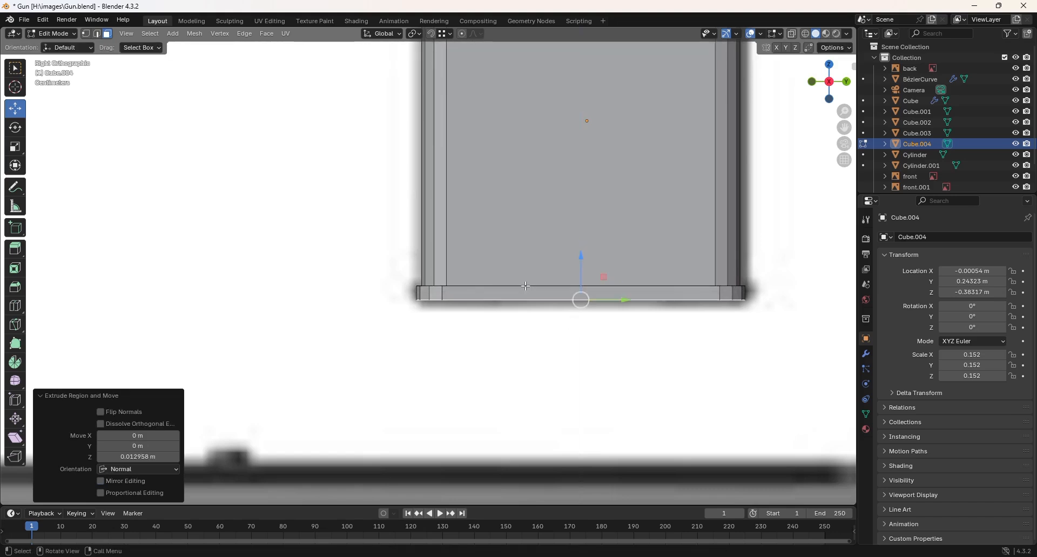
pyautogui.moveTo(434, 261); pyautogui.dragTo(400, 273, button='middle')
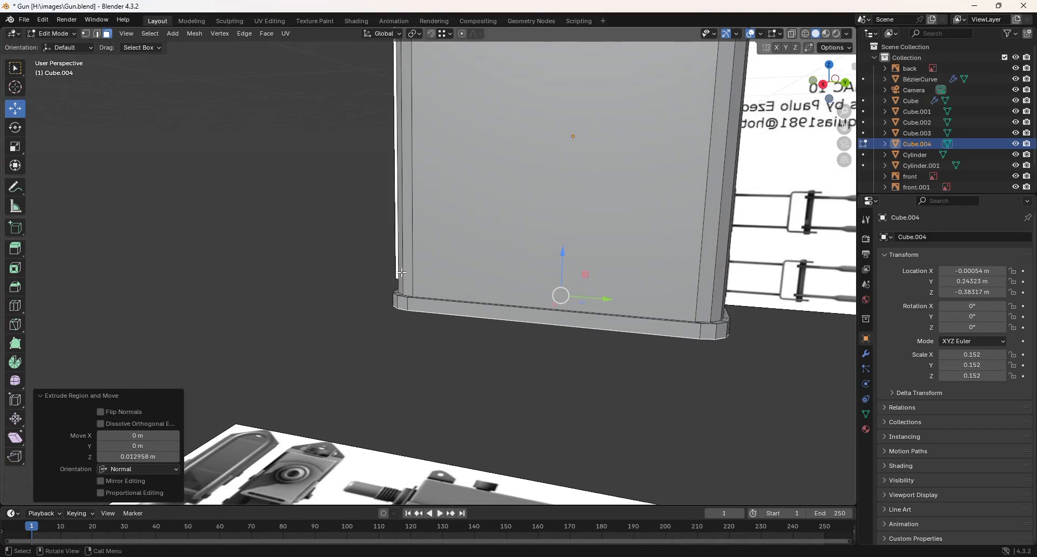
pyautogui.press('KP_3')
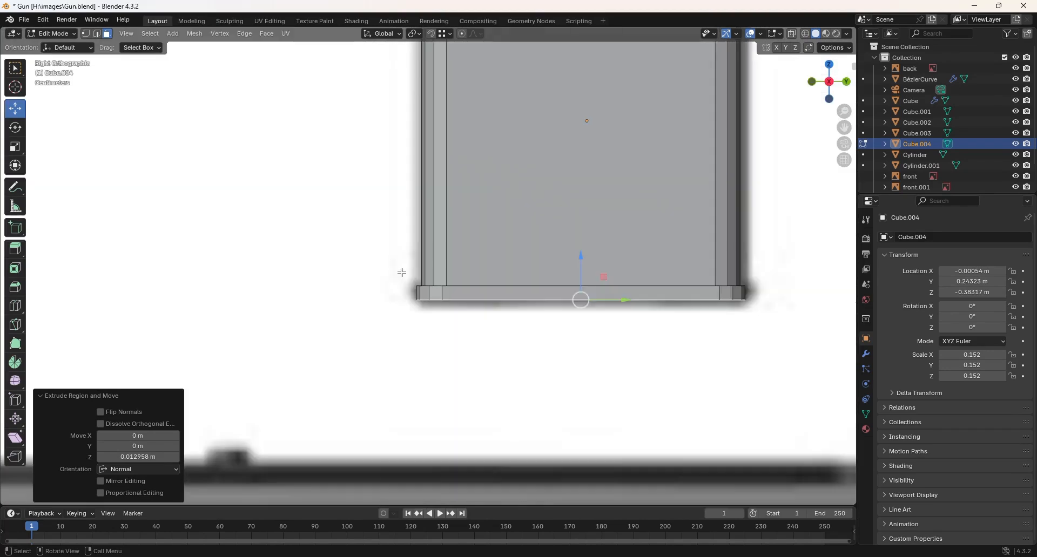
# - Show the magazine in wireframe and add five evenly spaced vertical loop cuts across its side, without sliding them
pyautogui.press('z')
pyautogui.scroll(-3, 481, 243)
pyautogui.moveTo(503, 163)
pyautogui.keyDown('shift'); pyautogui.mouseDown(button='middle')
pyautogui.moveTo(494, 324)
pyautogui.moveTo(516, 255)
pyautogui.mouseUp(button='middle'); pyautogui.keyUp('shift')
pyautogui.scroll(-3, 513, 246)
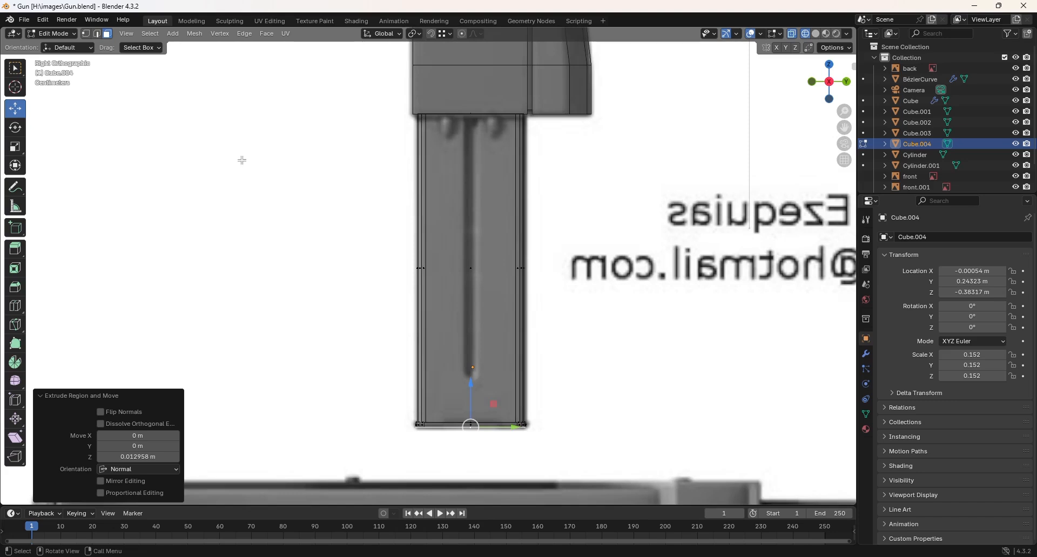
pyautogui.hotkey('ctrl', 'r')
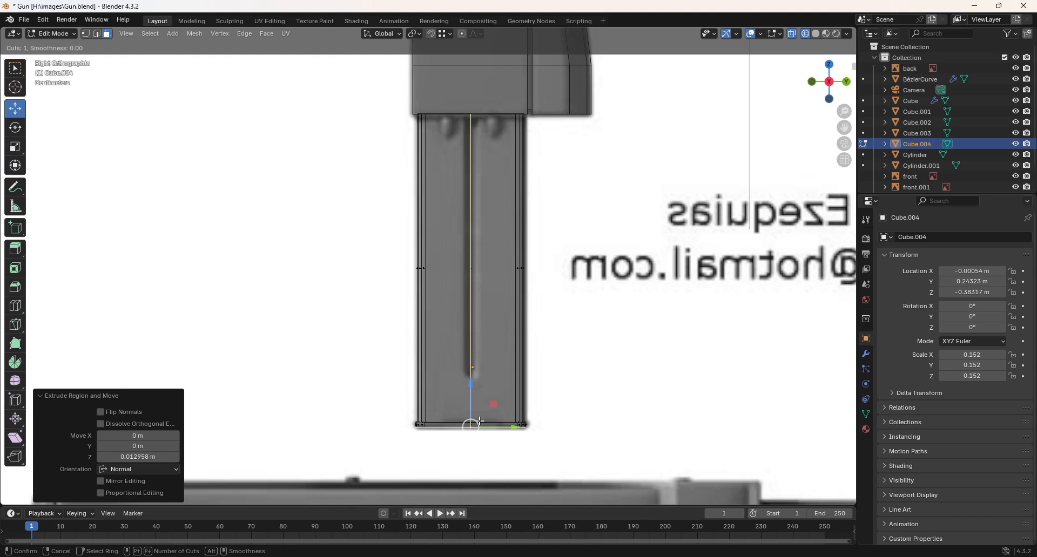
pyautogui.scroll(2, 480, 421)
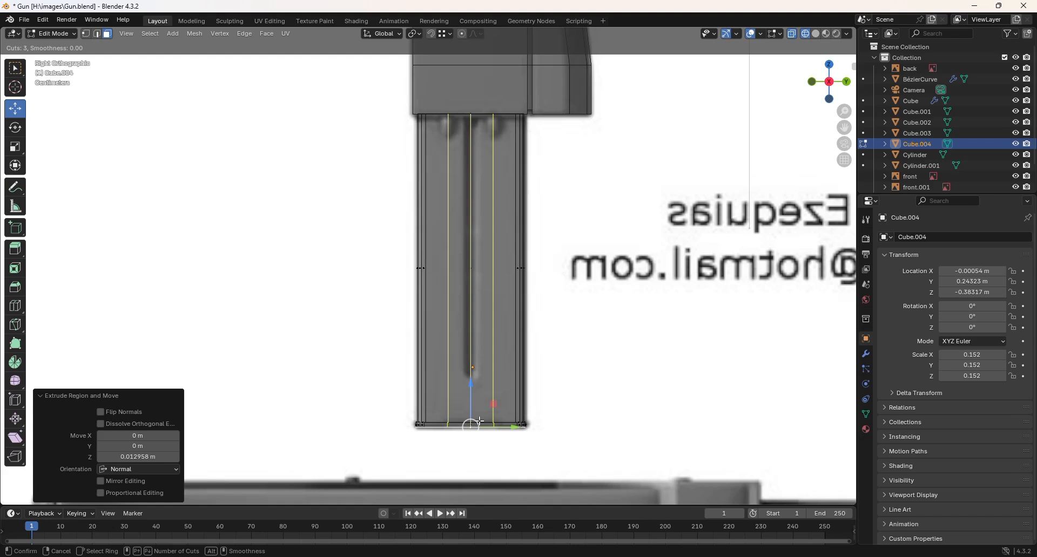
pyautogui.scroll(2, 479, 421)
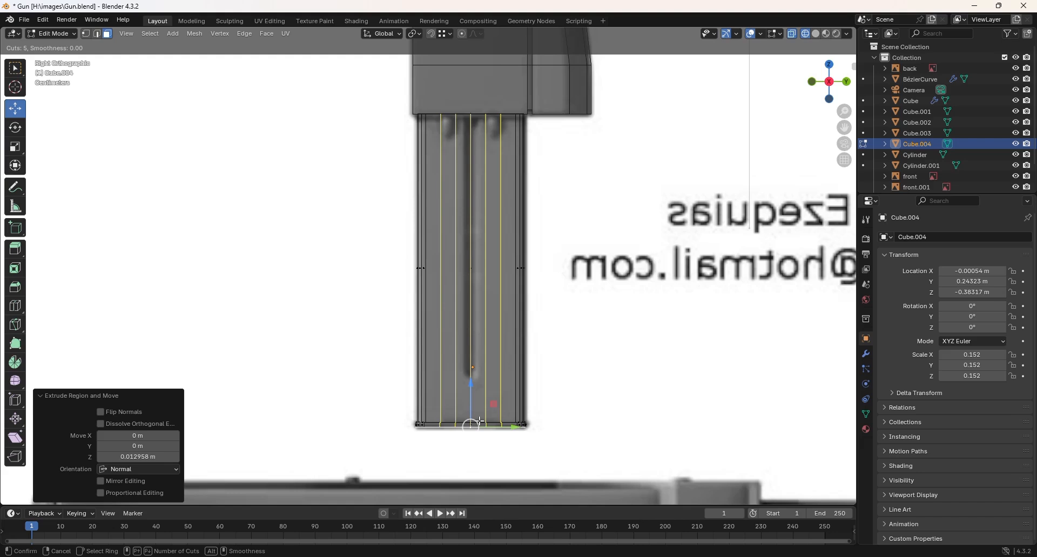
pyautogui.click(479, 421)
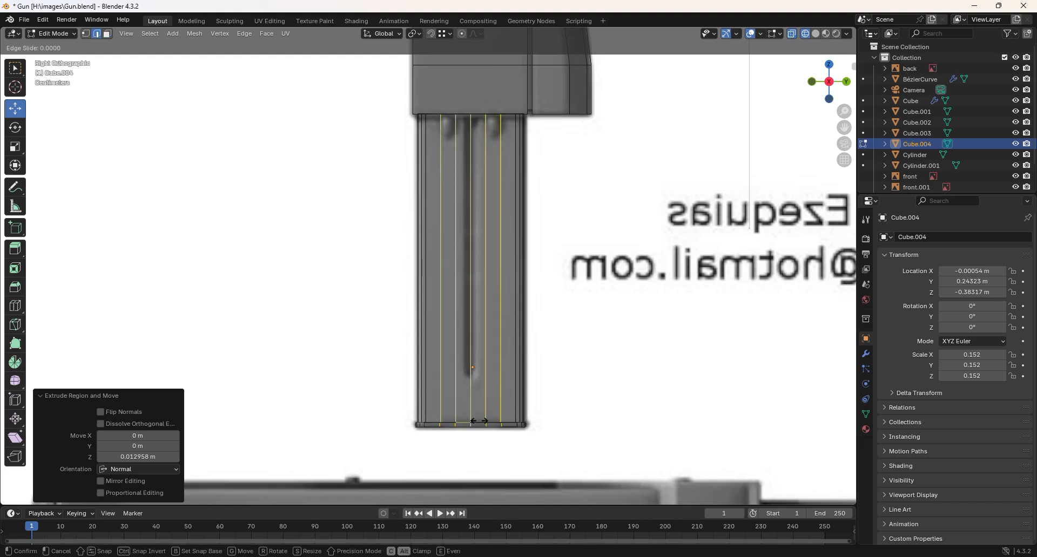
pyautogui.click(479, 420)
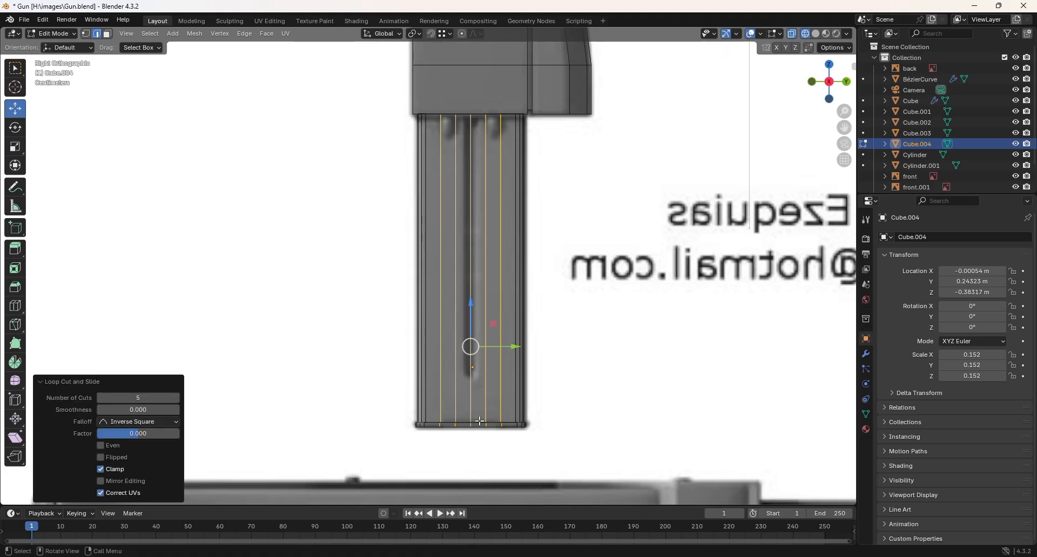
# - Move the central vertical edge loop about -0.0025 m along Y to align it with the blueprint's groove
pyautogui.keyDown('alt'); pyautogui.click(471, 387); pyautogui.keyUp('alt')
pyautogui.keyDown('alt'); pyautogui.click(472, 385); pyautogui.keyUp('alt')
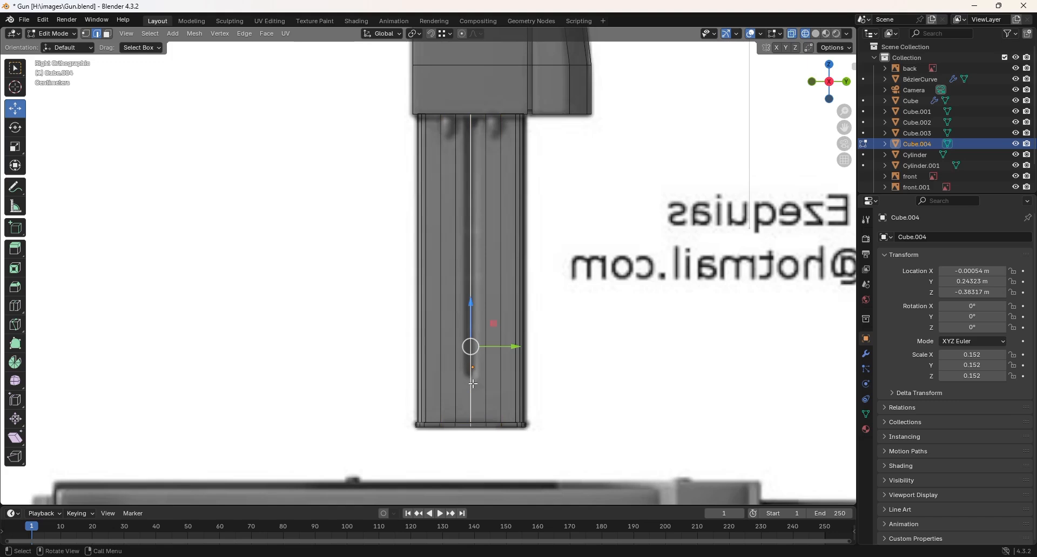
pyautogui.scroll(1, 479, 362)
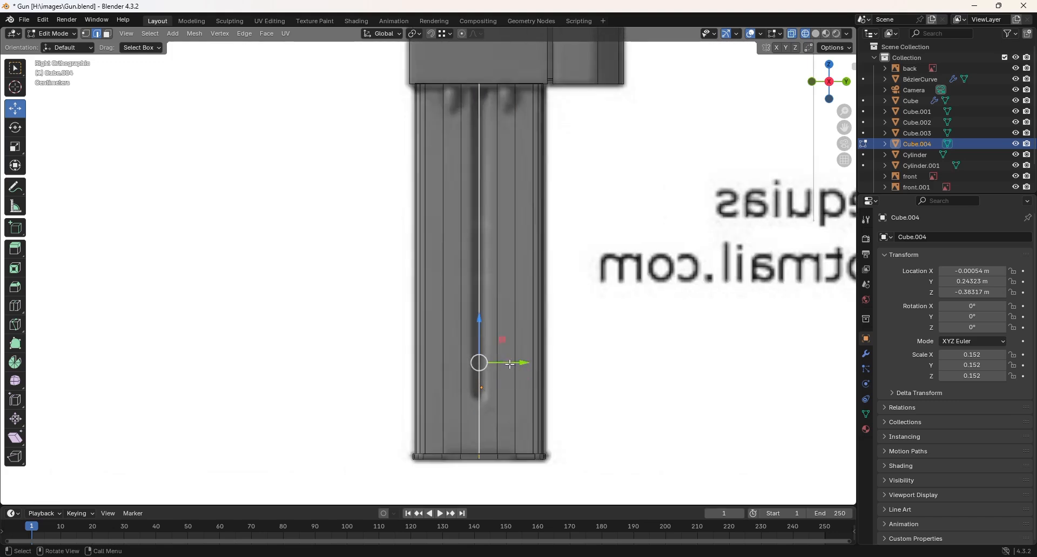
pyautogui.moveTo(510, 365); pyautogui.dragTo(509, 364)
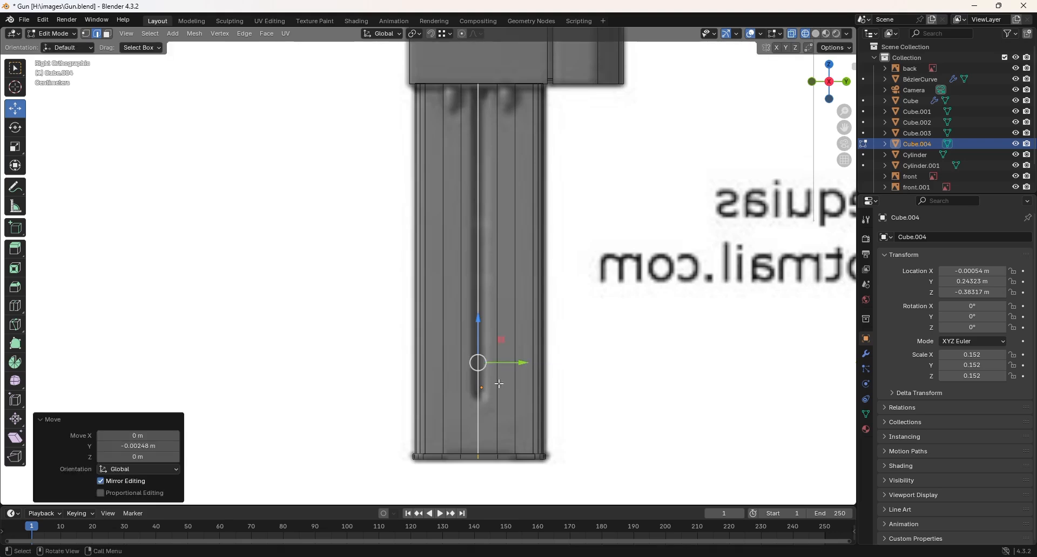
# - Select the two vertical loops flanking the central one and scale them along Y to about 0.203
pyautogui.click(497, 385)
pyautogui.click(497, 385)
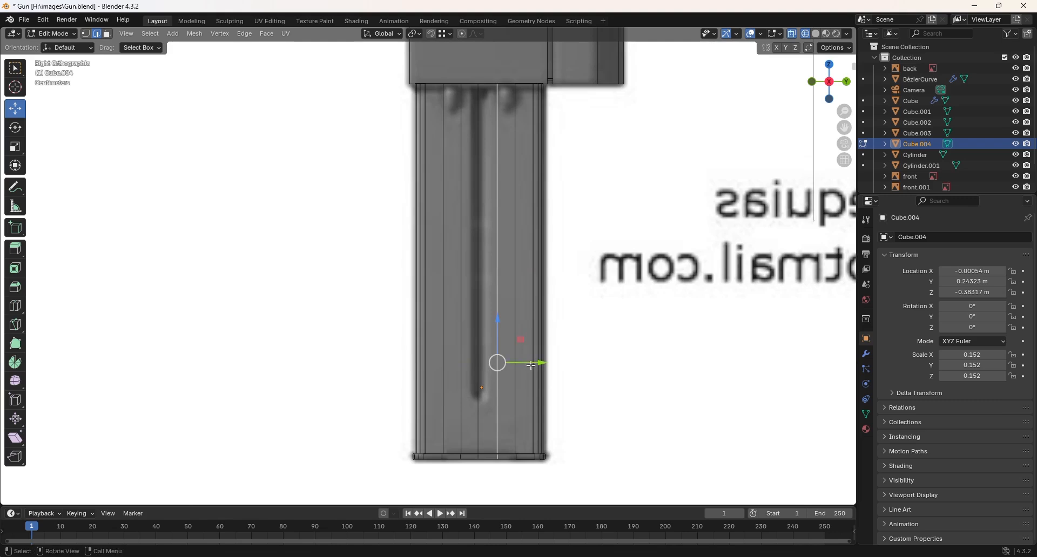
pyautogui.moveTo(530, 363); pyautogui.dragTo(515, 368)
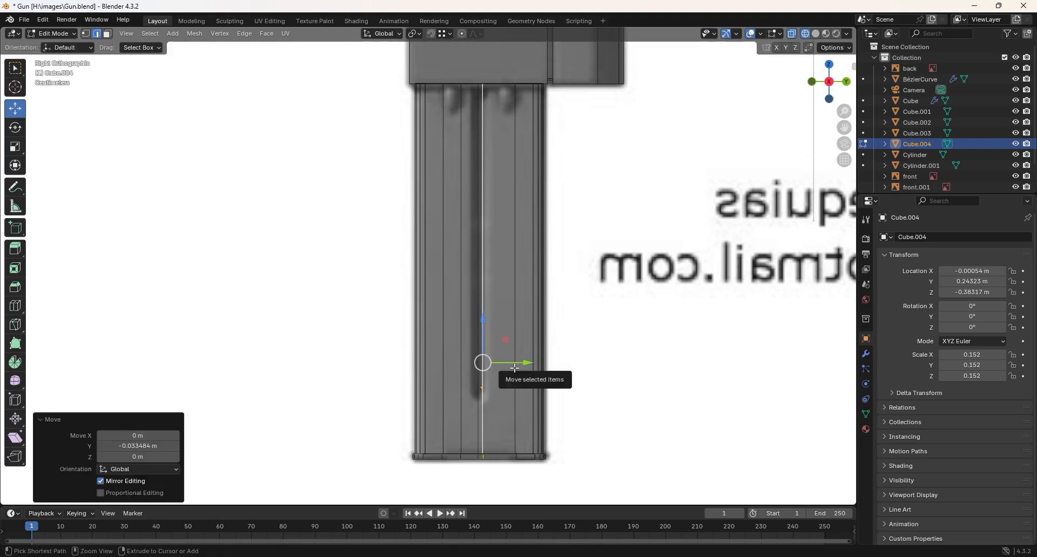
pyautogui.hotkey('ctrl', 'z')
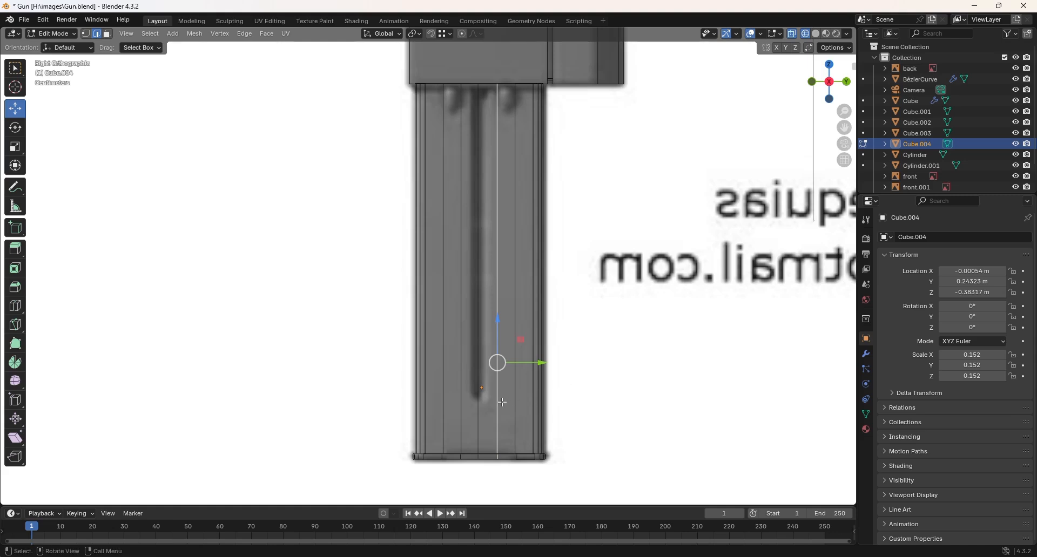
pyautogui.keyDown('shift'); pyautogui.click(461, 397); pyautogui.keyUp('shift')
pyautogui.keyDown('shift'); pyautogui.doubleClick(460, 397); pyautogui.keyUp('shift')
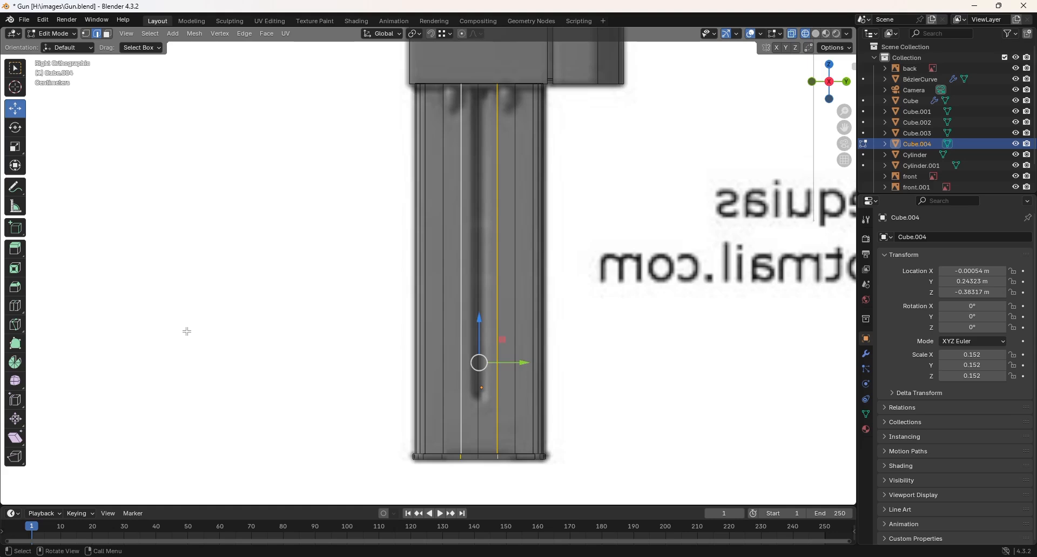
pyautogui.click(15, 146)
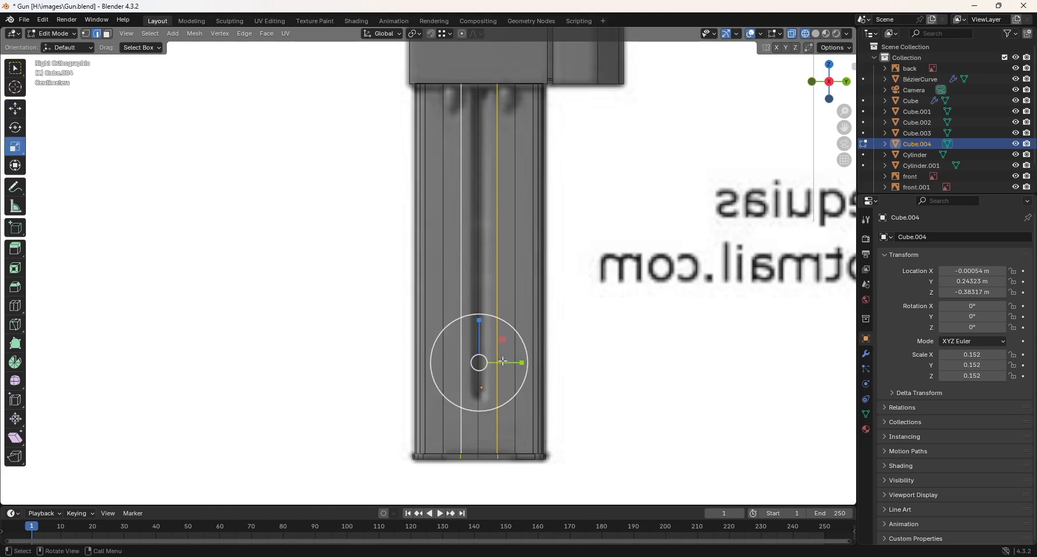
pyautogui.moveTo(520, 362); pyautogui.dragTo(488, 364)
pyautogui.scroll(2, 487, 366)
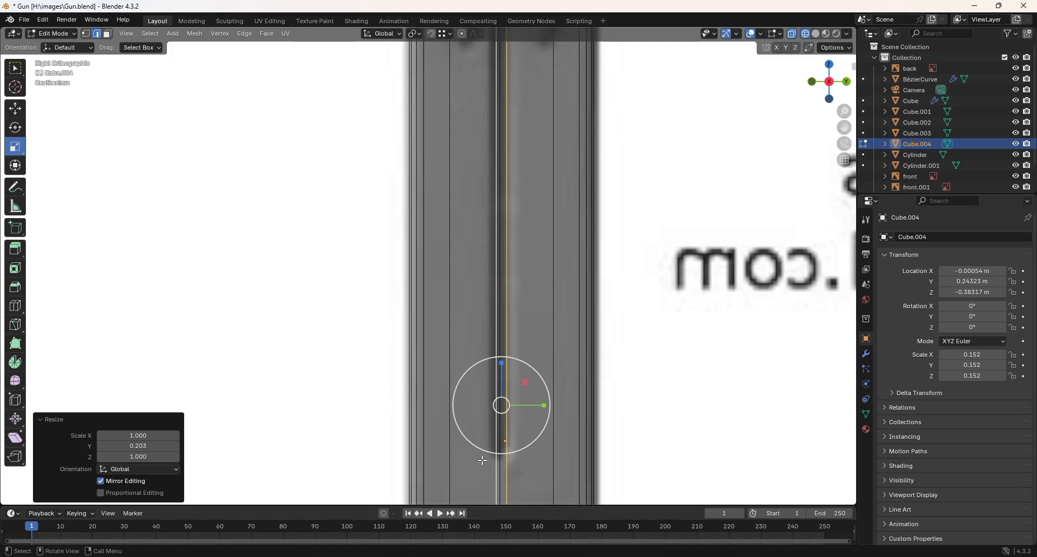
# - Move the narrowed pair's loop on the +Y side of the centre about -0.0034 m along Y
pyautogui.keyDown('shift'); pyautogui.moveTo(511, 449); pyautogui.dragTo(511, 366, button='middle'); pyautogui.keyUp('shift')
pyautogui.doubleClick(506, 396)
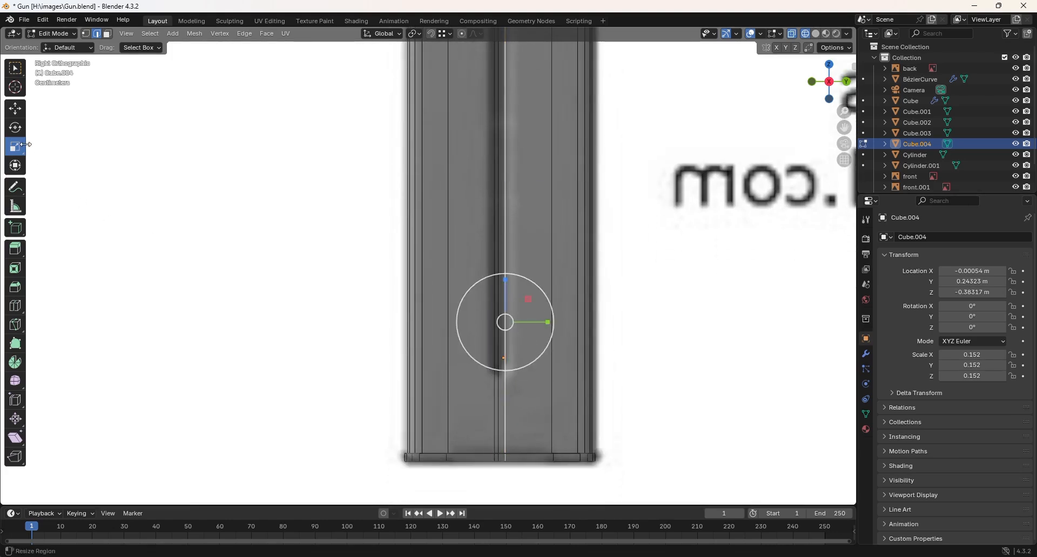
pyautogui.click(16, 113)
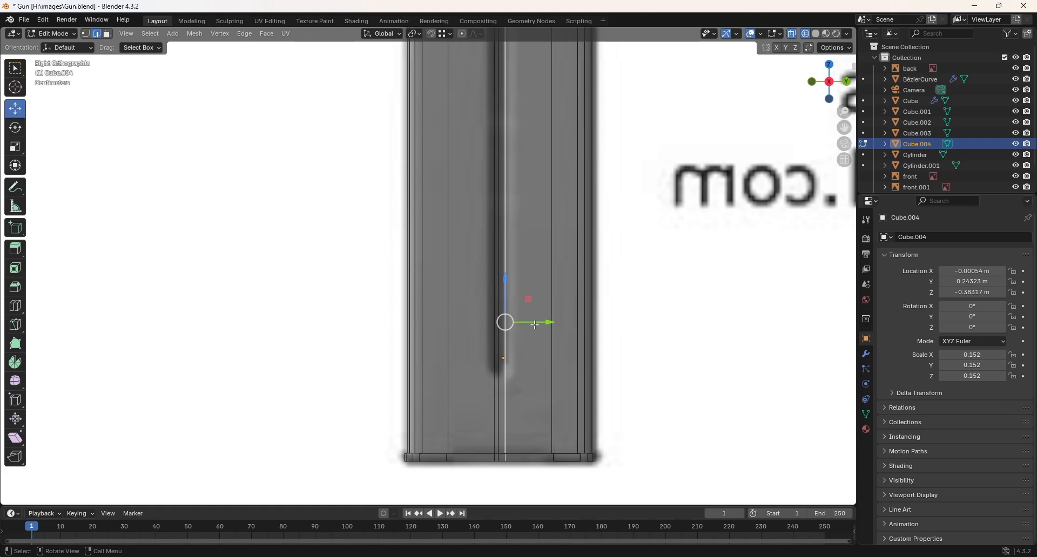
pyautogui.moveTo(543, 323); pyautogui.dragTo(536, 323)
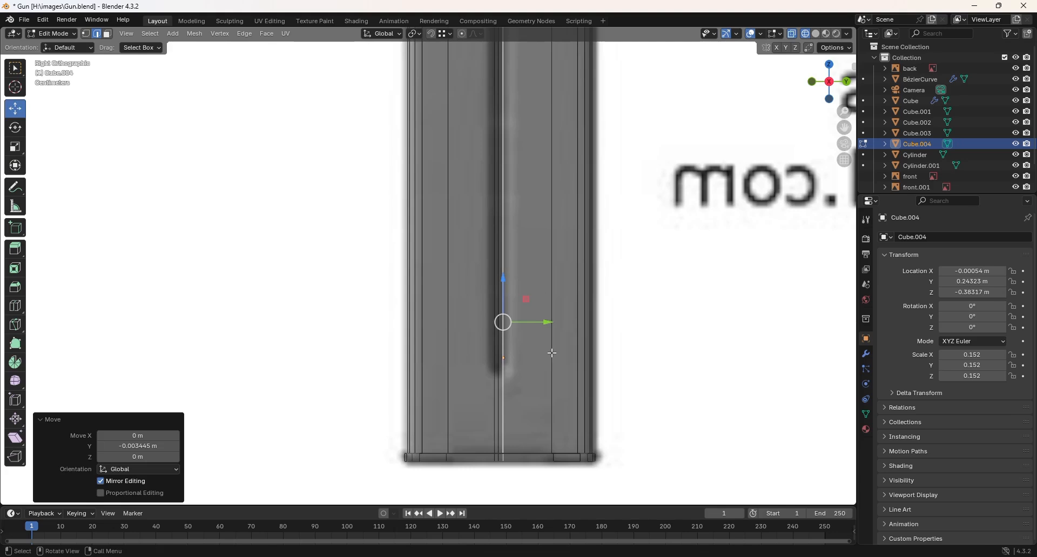
# - Scale the outermost pair of added loops inward along Y to the groove's edges and shift its +Y loop about -0.0026 m
pyautogui.click(552, 353)
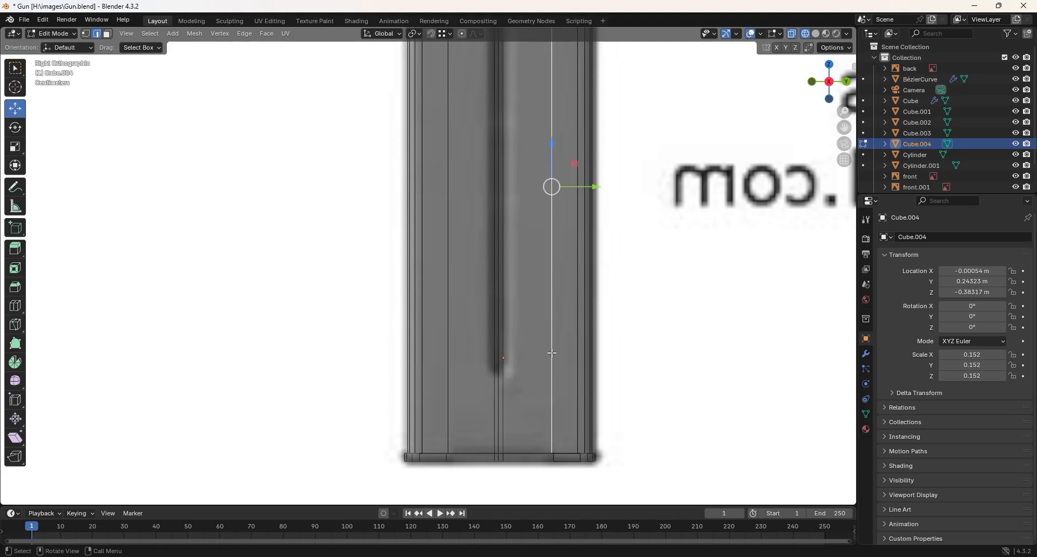
pyautogui.keyDown('shift'); pyautogui.click(448, 368); pyautogui.keyUp('shift')
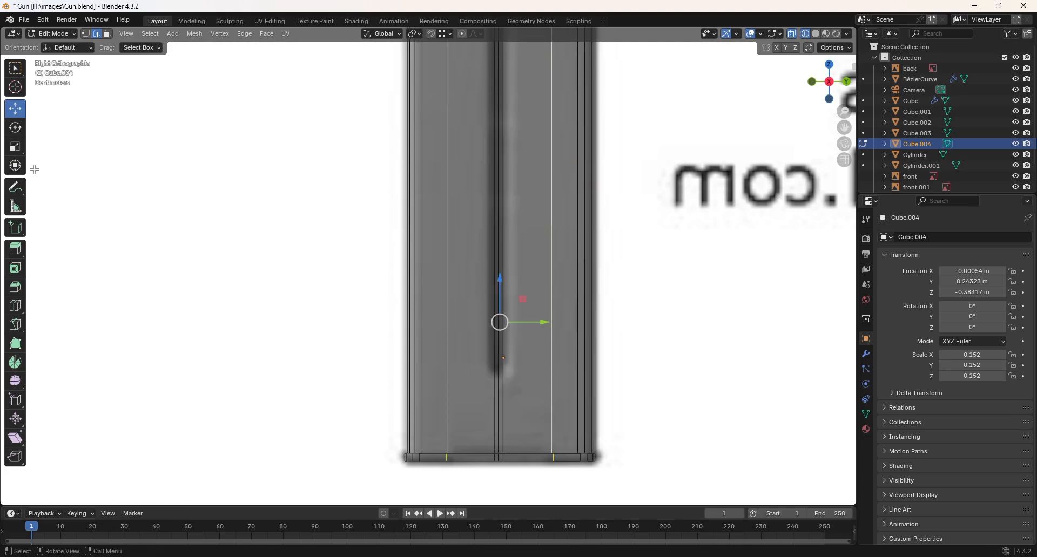
pyautogui.click(16, 146)
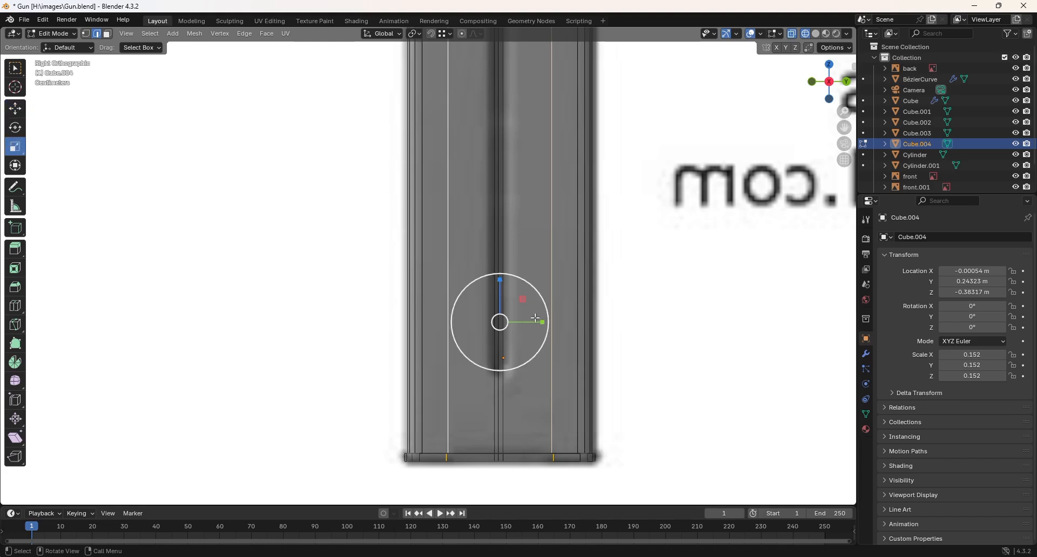
pyautogui.moveTo(542, 322); pyautogui.dragTo(506, 324)
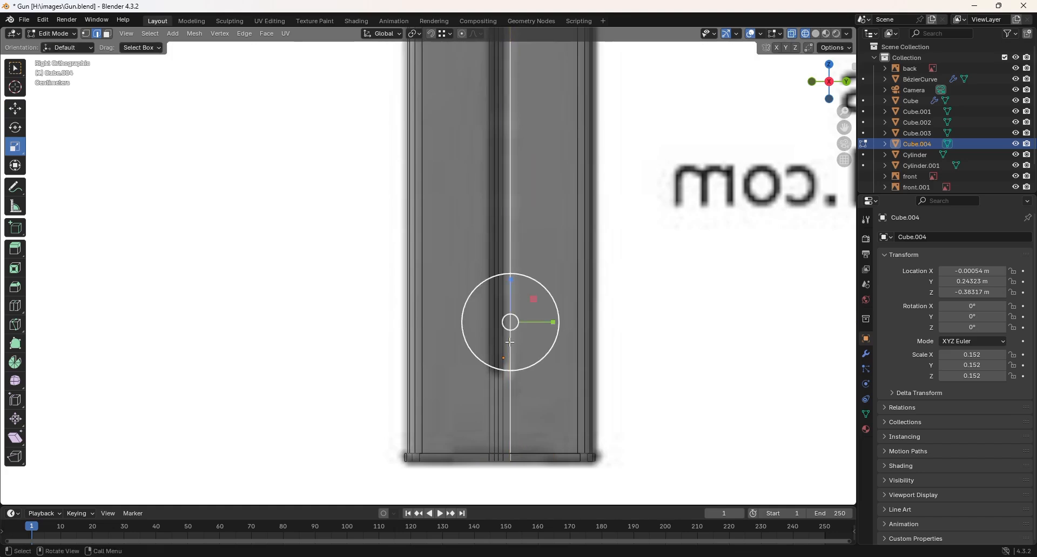
pyautogui.click(17, 112)
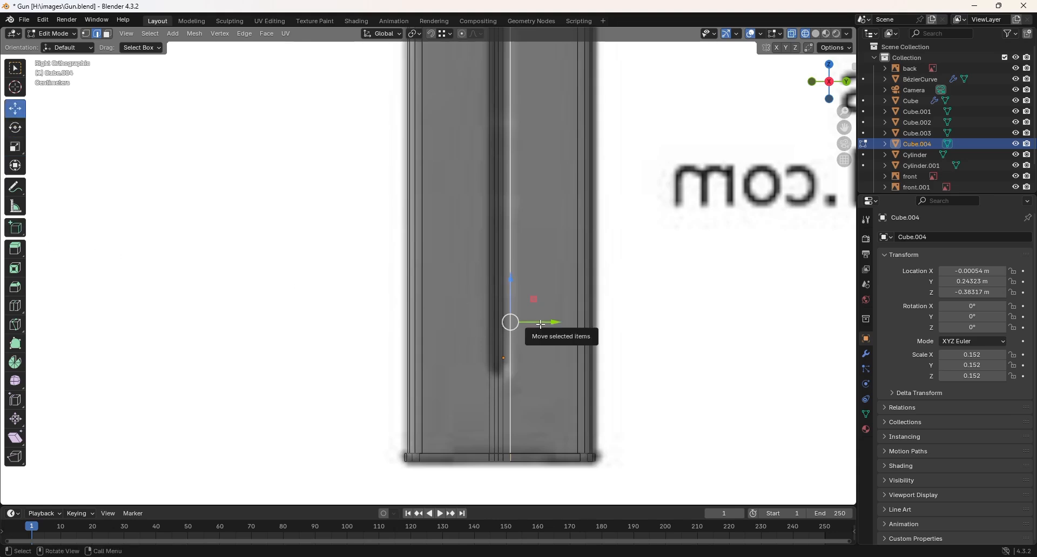
pyautogui.moveTo(541, 324); pyautogui.dragTo(538, 326)
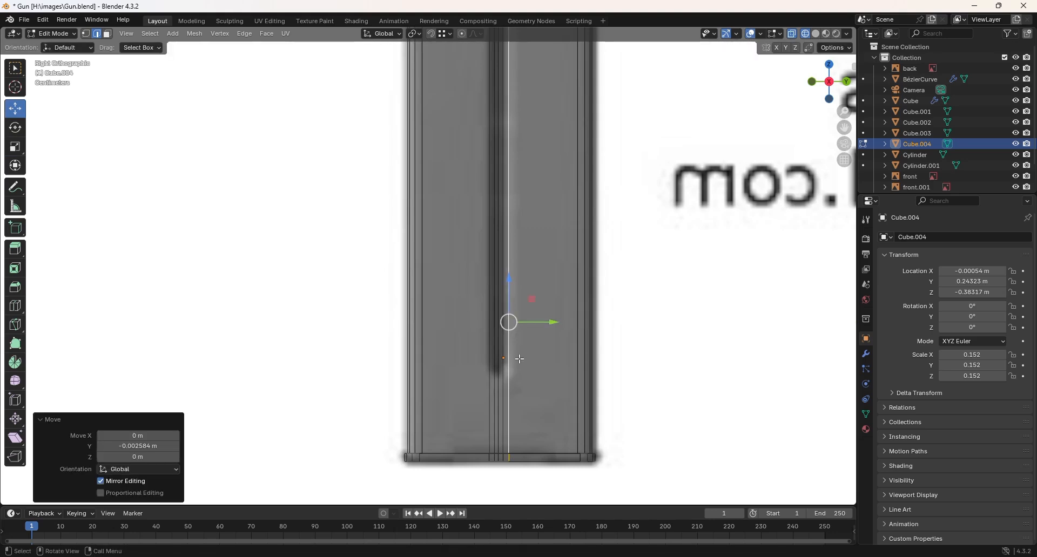
# - Add a horizontal loop cut around the magazine at the lower end of the blueprint's groove
pyautogui.scroll(-1, 554, 352)
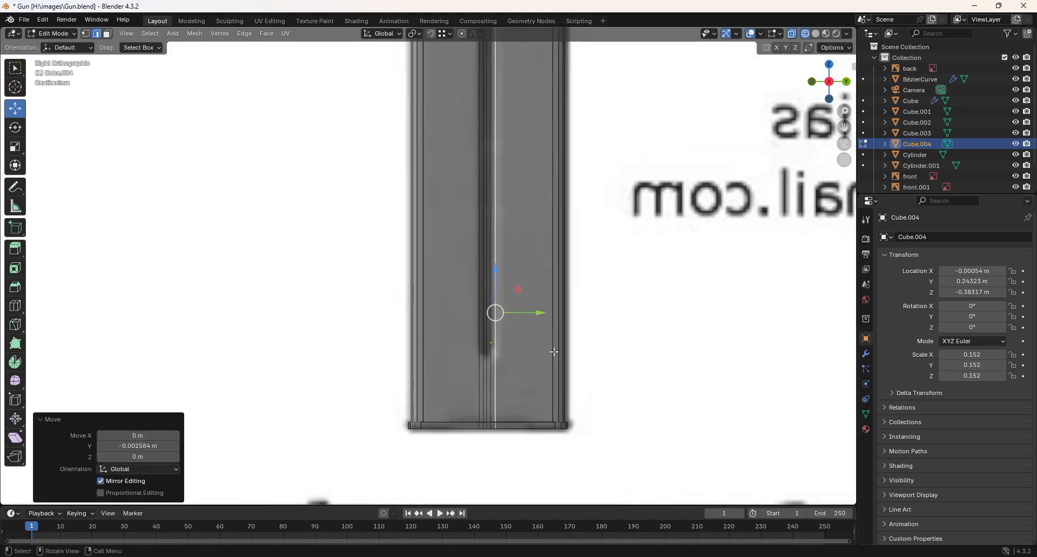
pyautogui.keyDown('shift'); pyautogui.moveTo(518, 169); pyautogui.dragTo(504, 333, button='middle'); pyautogui.keyUp('shift')
pyautogui.keyDown('shift'); pyautogui.moveTo(504, 290); pyautogui.dragTo(481, 62, button='middle'); pyautogui.keyUp('shift')
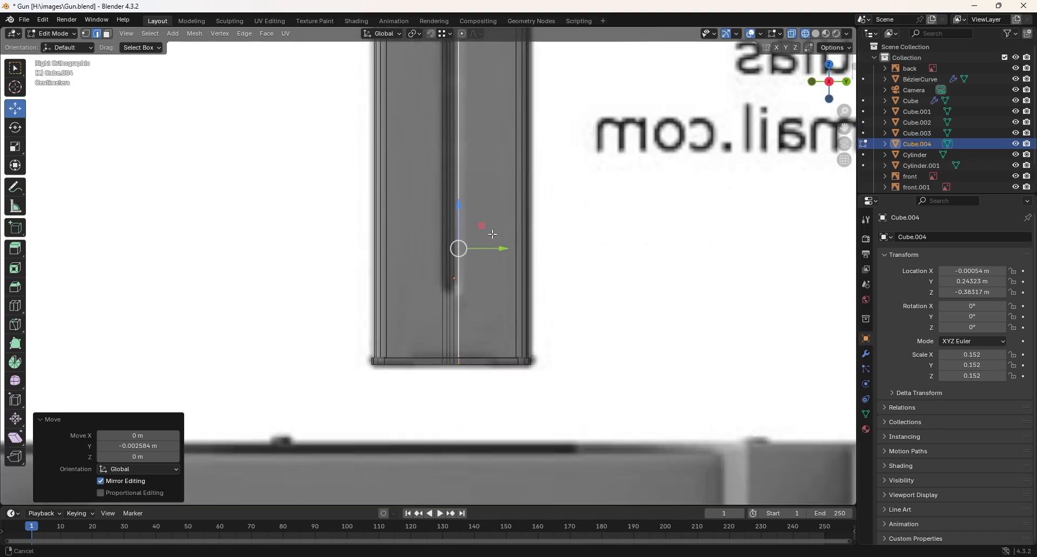
pyautogui.hotkey('ctrl', 'r')
pyautogui.click(503, 314)
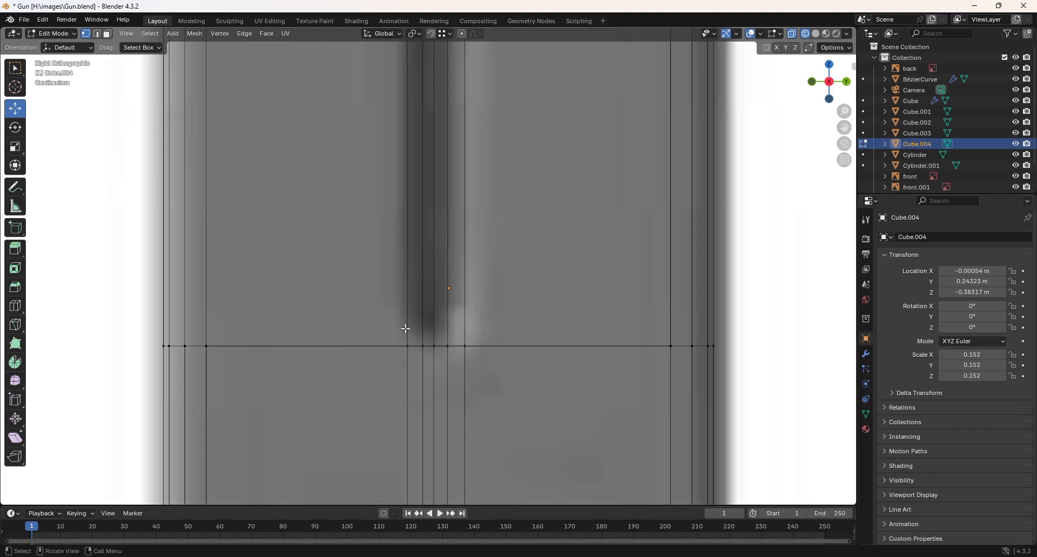
pyautogui.scroll(-1, 425, 324)
pyautogui.scroll(-3, 425, 324)
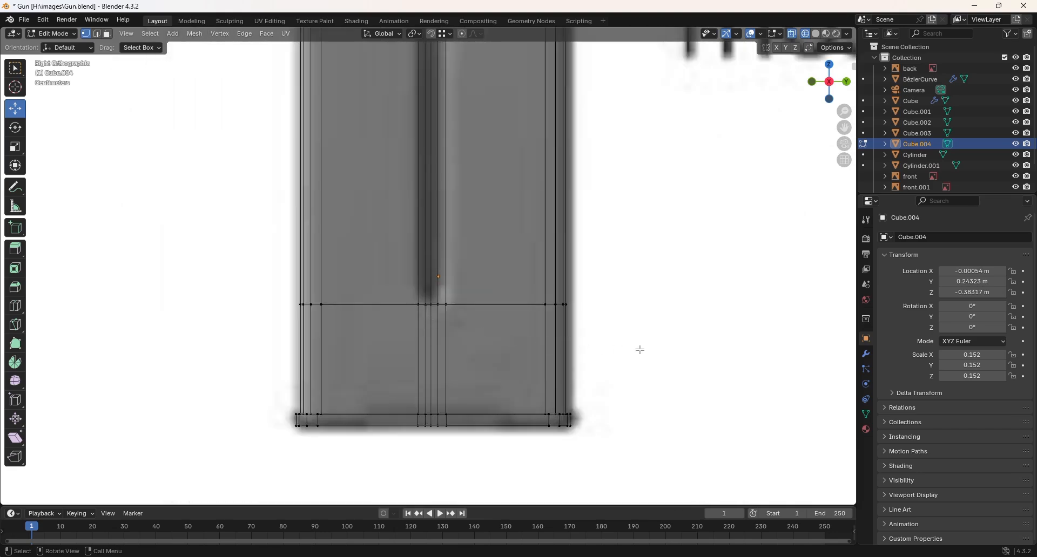
pyautogui.moveTo(658, 350); pyautogui.dragTo(467, 309, button='middle')
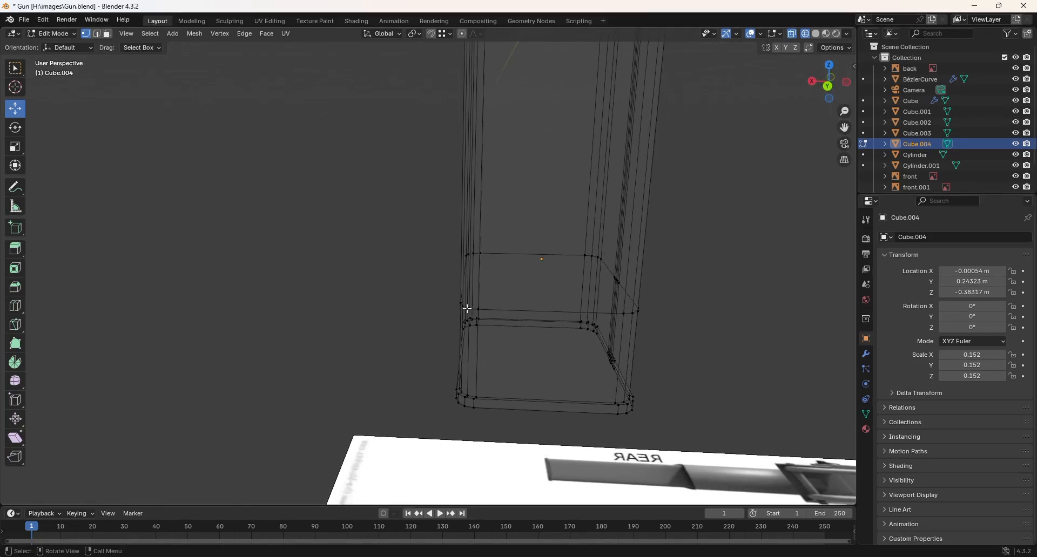
# - Raise the horizontal loop's two vertices on each side of the groove's centre along Z to start rounding the groove's lower end
pyautogui.moveTo(464, 385); pyautogui.dragTo(451, 350, button='middle')
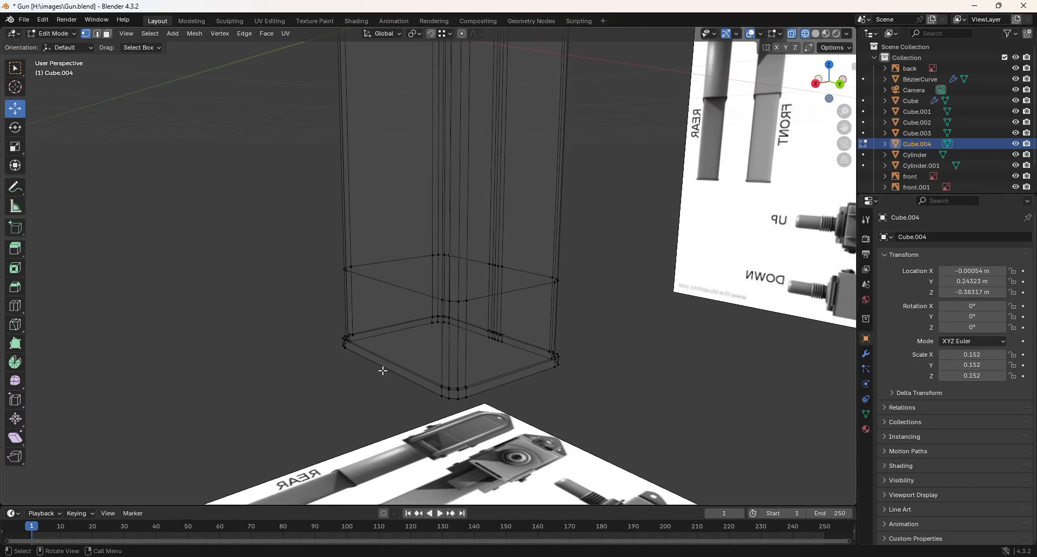
pyautogui.moveTo(550, 390)
pyautogui.mouseDown(button='middle')
pyautogui.moveTo(507, 439)
pyautogui.moveTo(549, 383)
pyautogui.mouseUp(button='middle')
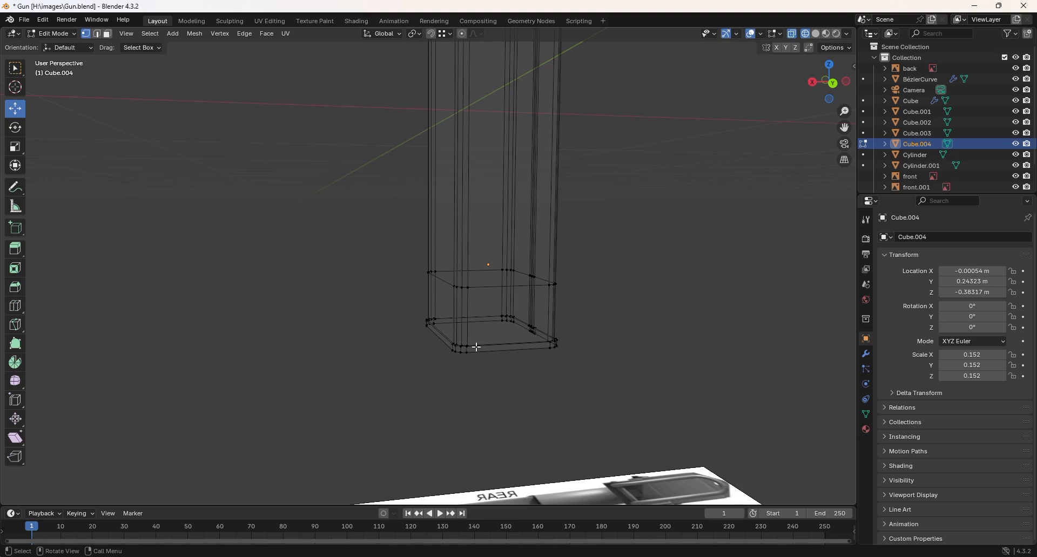
pyautogui.press('KP_5')
pyautogui.press('KP_3')
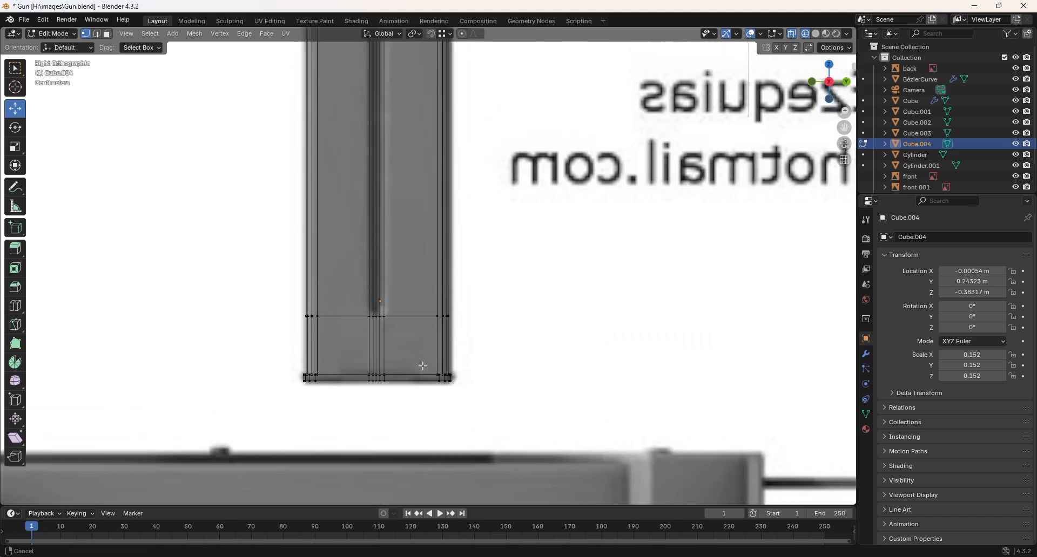
pyautogui.scroll(5, 386, 328)
pyautogui.scroll(3, 386, 327)
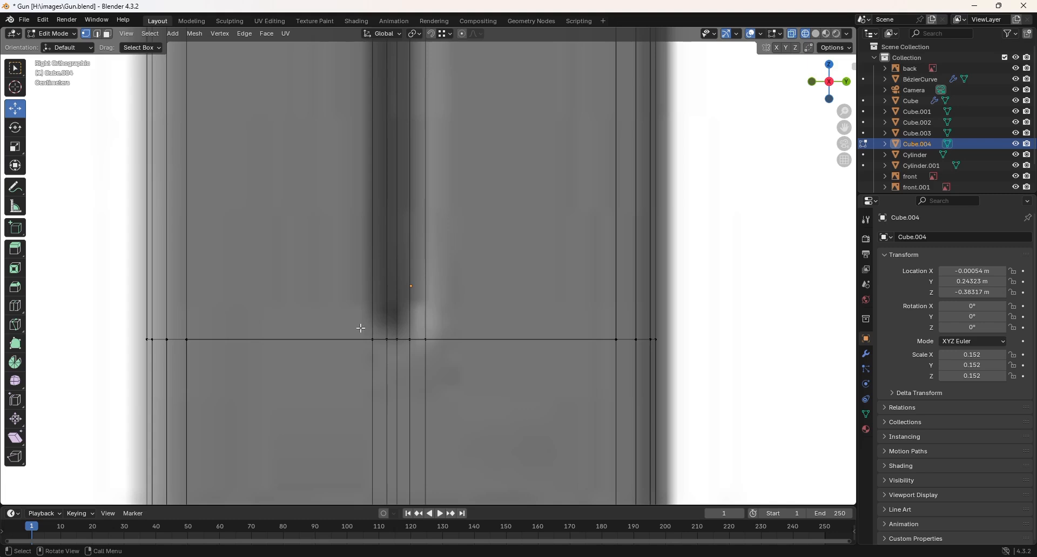
pyautogui.moveTo(360, 328); pyautogui.dragTo(390, 347)
pyautogui.keyDown('shift'); pyautogui.moveTo(448, 328); pyautogui.dragTo(404, 346); pyautogui.keyUp('shift')
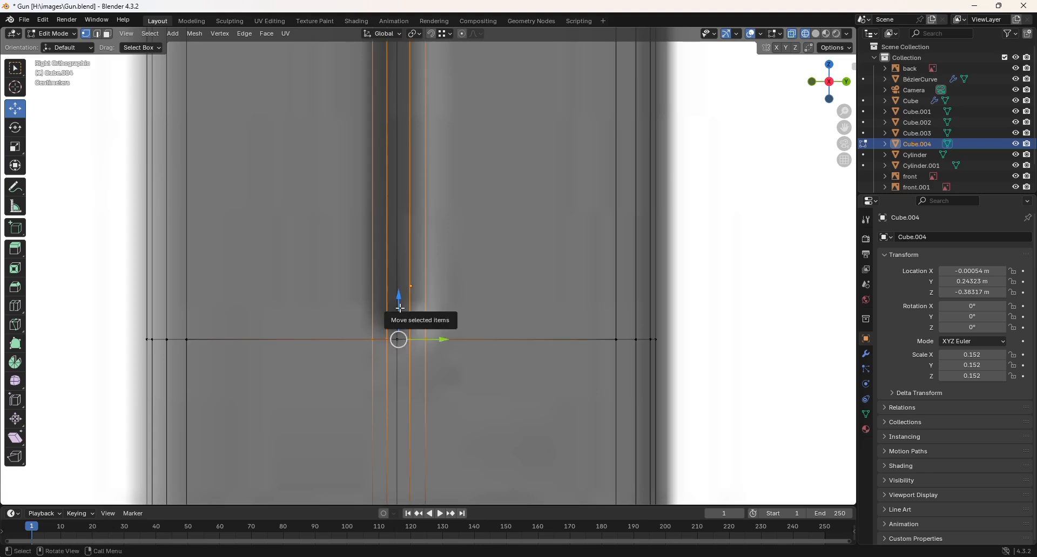
pyautogui.moveTo(400, 308); pyautogui.dragTo(398, 336)
pyautogui.moveTo(400, 300); pyautogui.dragTo(398, 287)
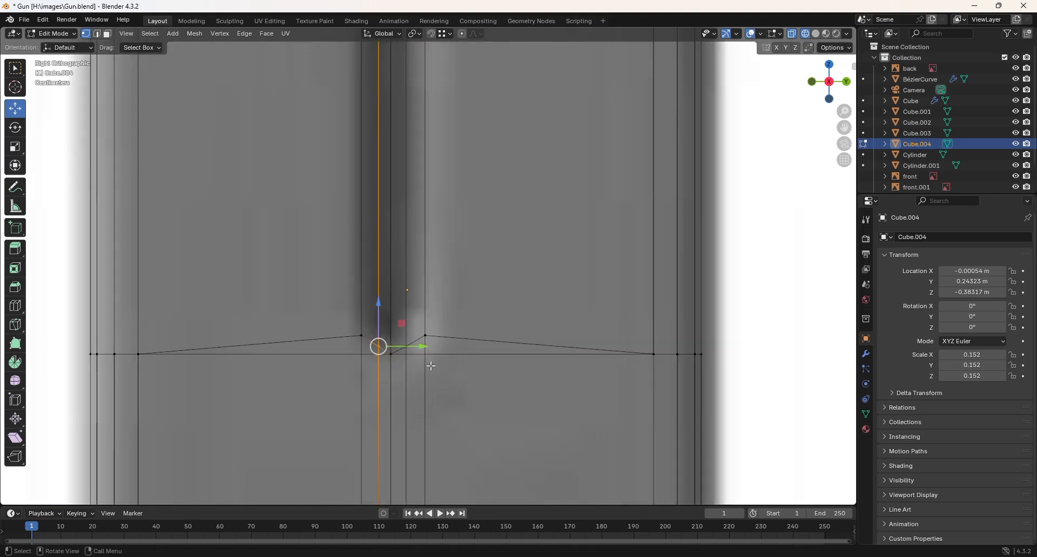
# - Lower the inner pair of groove-end vertices about 0.0018 m along Z and move the outer pair -0.00052 m along Z
pyautogui.keyDown('shift'); pyautogui.moveTo(417, 366); pyautogui.dragTo(388, 350); pyautogui.keyUp('shift')
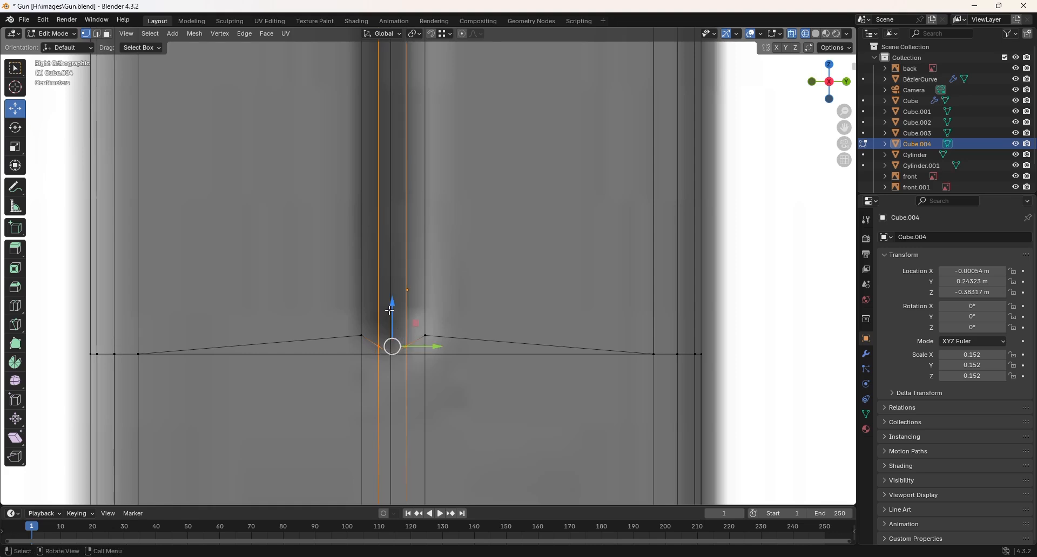
pyautogui.moveTo(393, 306); pyautogui.dragTo(387, 316)
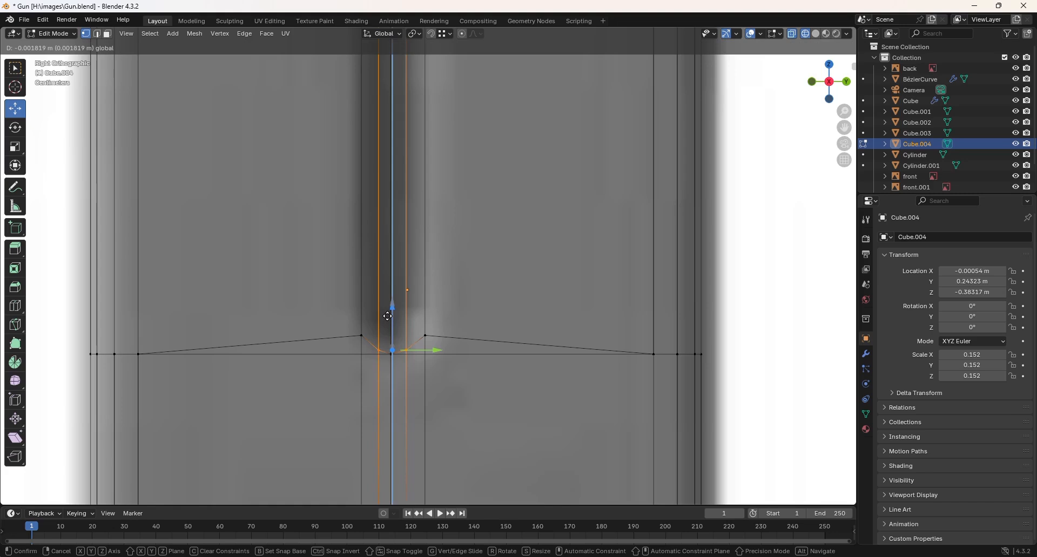
pyautogui.moveTo(388, 316); pyautogui.dragTo(370, 342)
pyautogui.click(392, 317)
pyautogui.keyDown('shift'); pyautogui.click(425, 332); pyautogui.keyUp('shift')
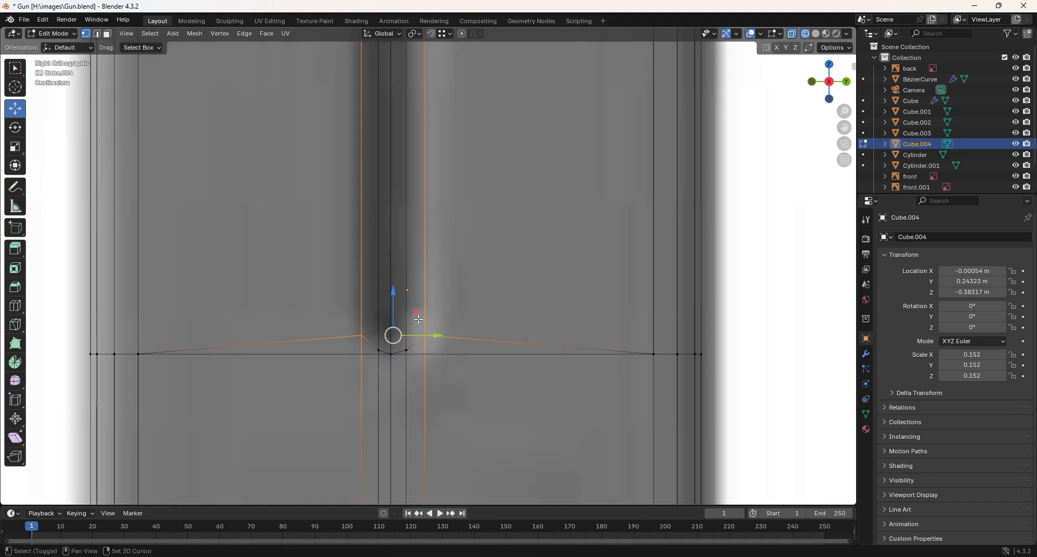
pyautogui.moveTo(393, 296); pyautogui.dragTo(391, 301)
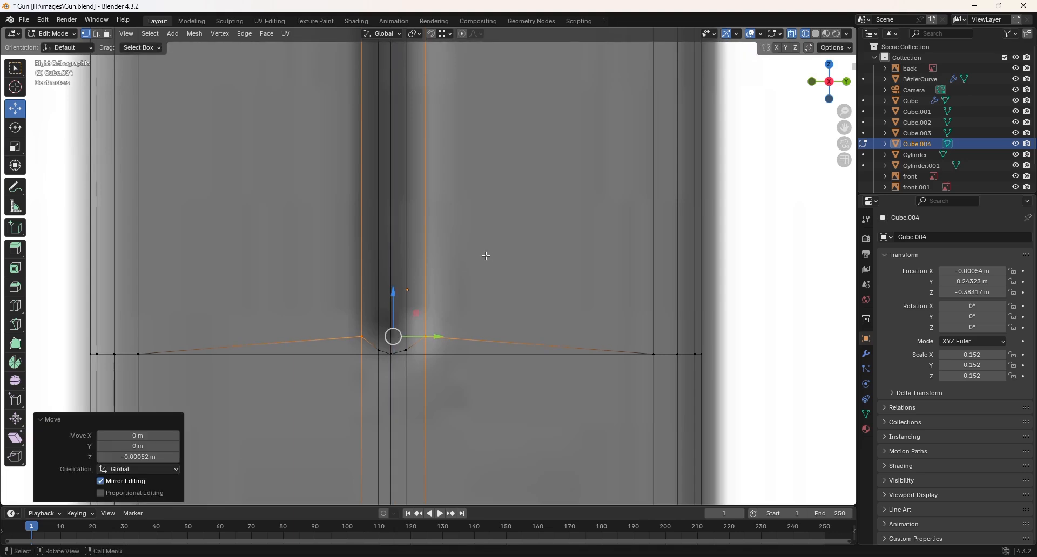
# - In face mode, select the long narrow faces above the rounded groove end, leaving out those on the magazine's opposite side
pyautogui.click(107, 34)
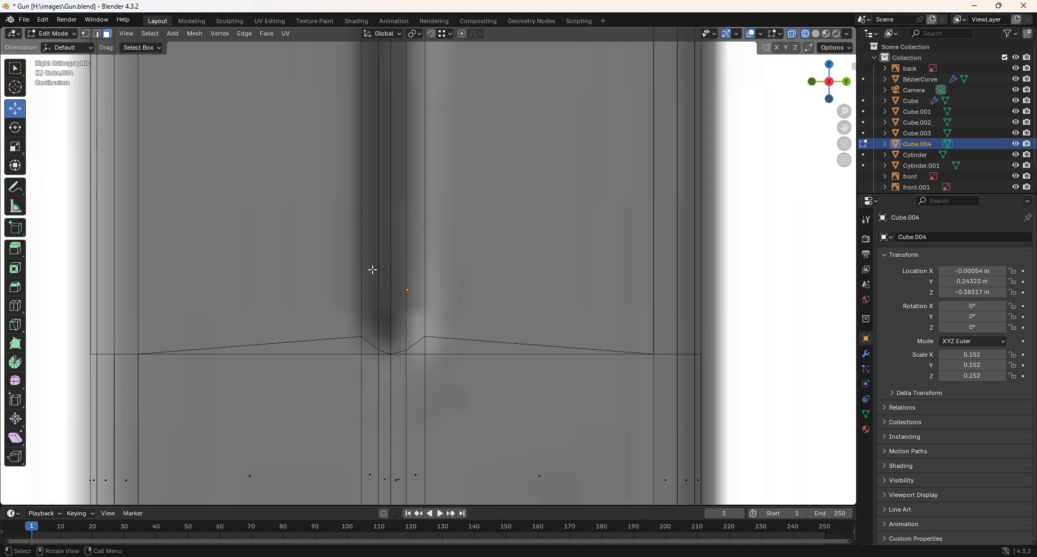
pyautogui.scroll(-4, 364, 241)
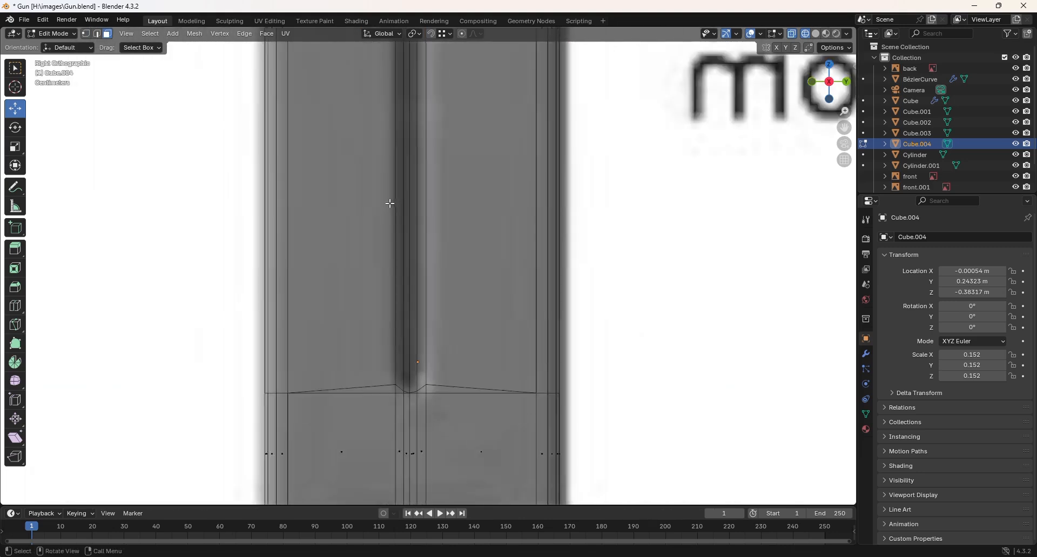
pyautogui.scroll(-3, 390, 203)
pyautogui.keyDown('shift'); pyautogui.moveTo(394, 226); pyautogui.dragTo(372, 289, button='middle'); pyautogui.keyUp('shift')
pyautogui.scroll(2, 403, 206)
pyautogui.moveTo(371, 146); pyautogui.dragTo(394, 165)
pyautogui.scroll(-3, 415, 202)
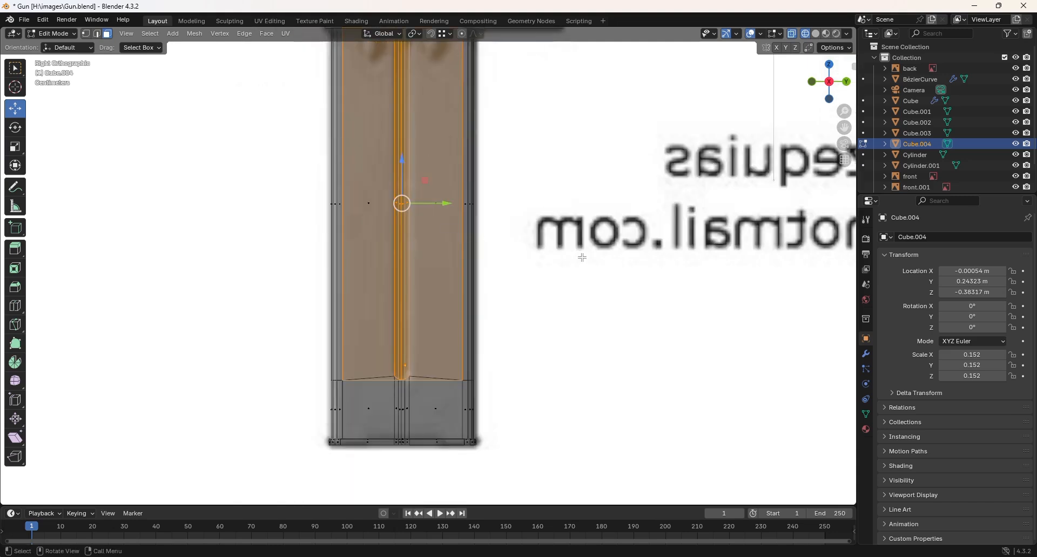
pyautogui.moveTo(564, 262); pyautogui.dragTo(449, 281, button='middle')
pyautogui.keyDown('ctrl'); pyautogui.moveTo(273, 180); pyautogui.dragTo(347, 273); pyautogui.keyUp('ctrl')
pyautogui.moveTo(356, 292); pyautogui.dragTo(459, 298, button='middle')
pyautogui.scroll(2, 433, 268)
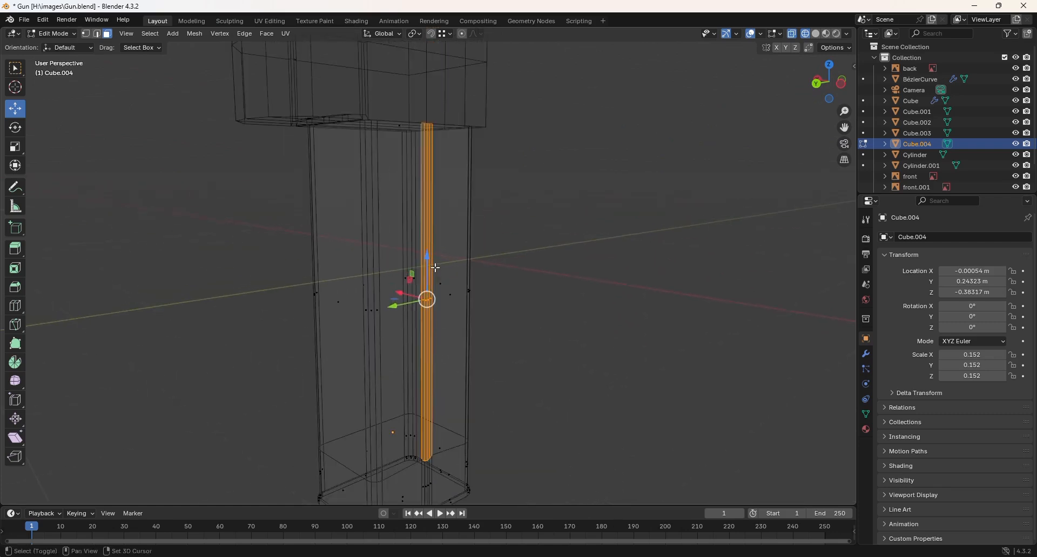
# - Extrude the selected groove faces -0.007028 m along their normals into the magazine and display the model in solid shading
pyautogui.moveTo(434, 267)
pyautogui.keyDown('shift'); pyautogui.mouseDown(button='middle')
pyautogui.moveTo(419, 251)
pyautogui.moveTo(430, 277)
pyautogui.mouseUp(button='middle'); pyautogui.keyUp('shift')
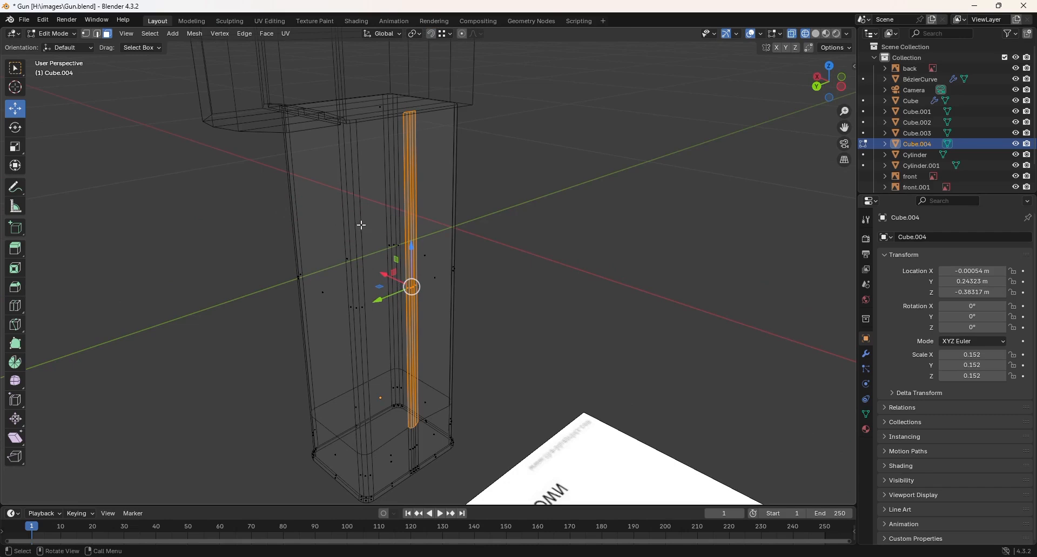
pyautogui.press('g')
pyautogui.press('z')
pyautogui.press('z')
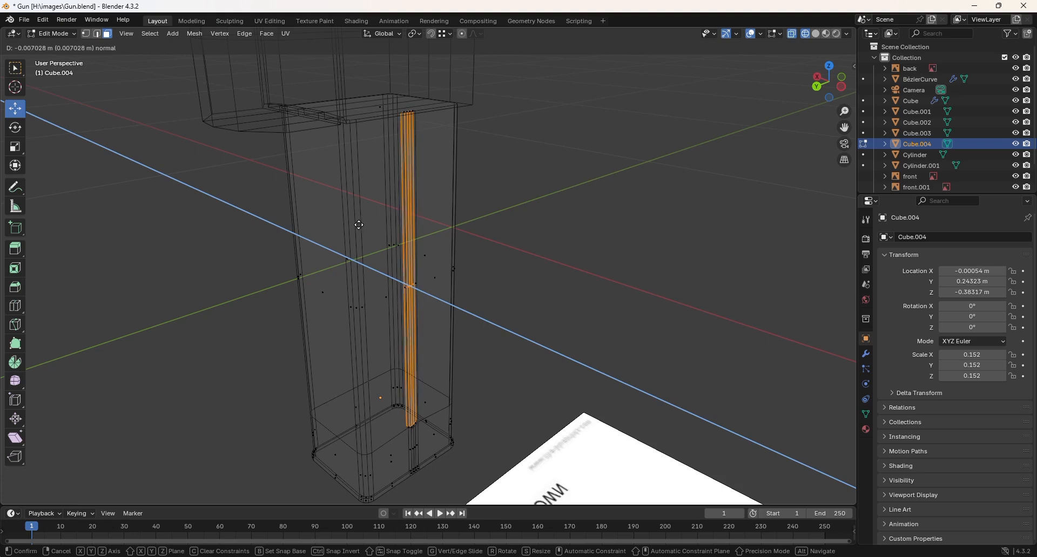
pyautogui.click(358, 225)
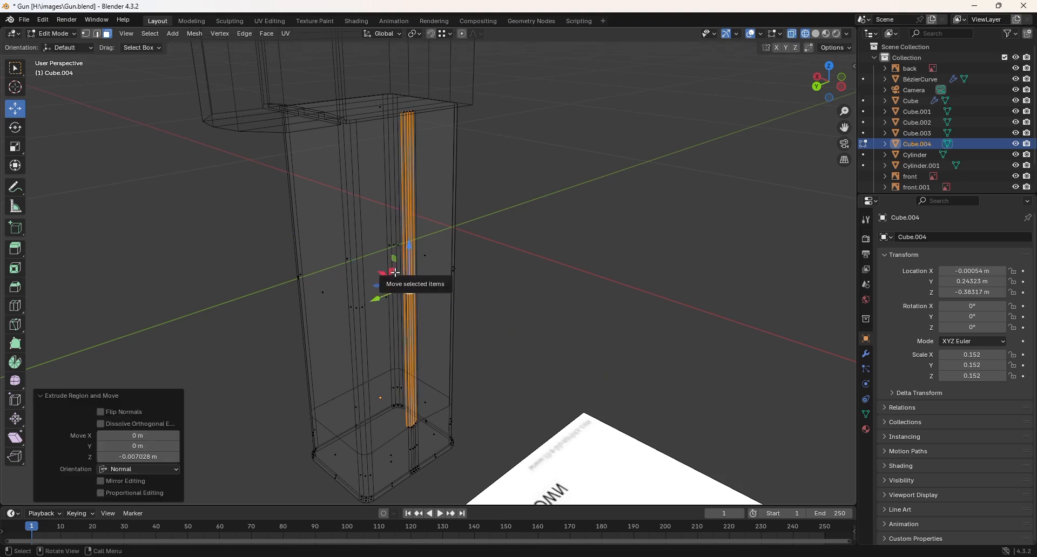
pyautogui.press('z')
pyautogui.click(476, 273)
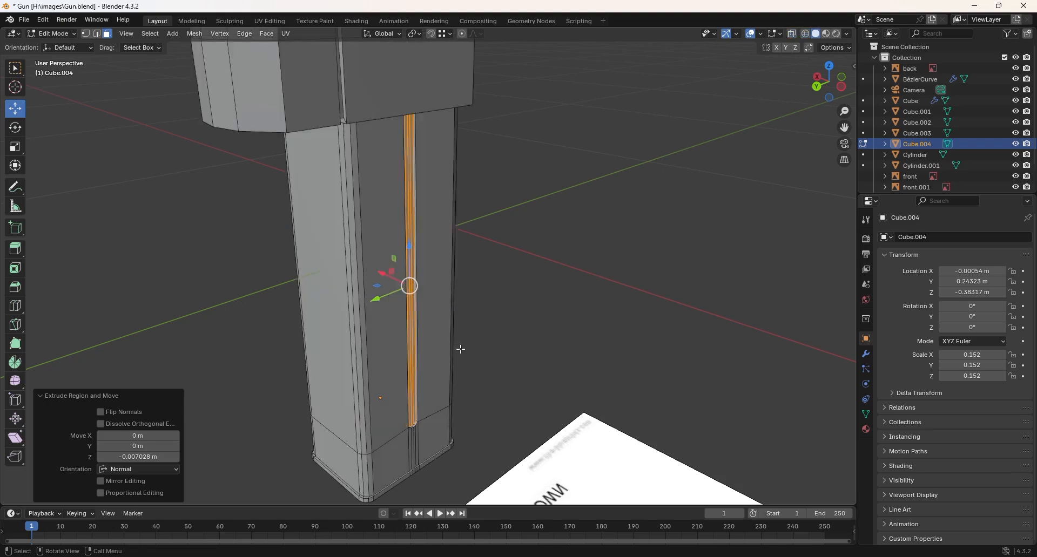
# - Select the central vertical edge on the groove's floor and push it deeper into the magazine along X
pyautogui.scroll(3, 473, 298)
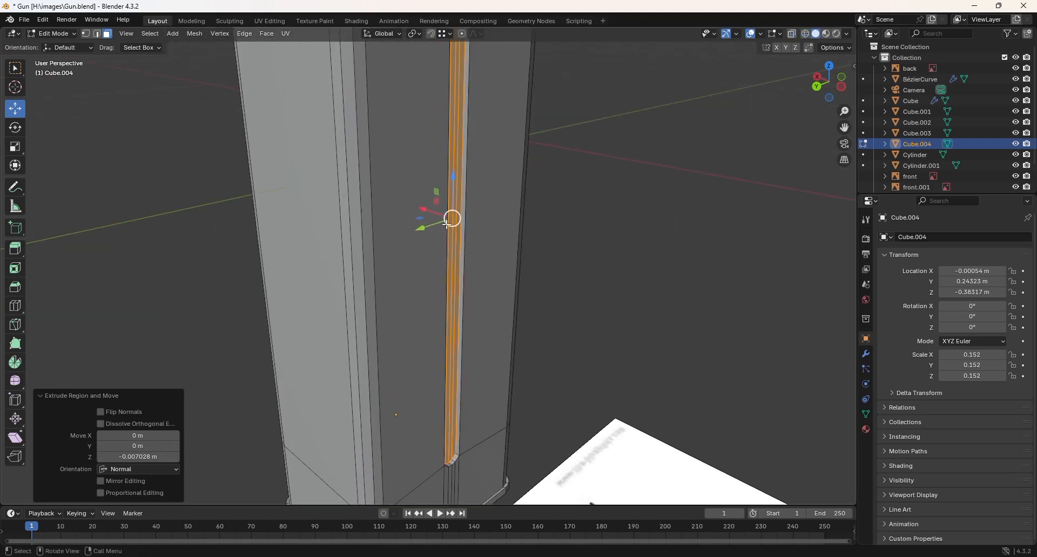
pyautogui.moveTo(520, 324); pyautogui.dragTo(425, 360, button='middle')
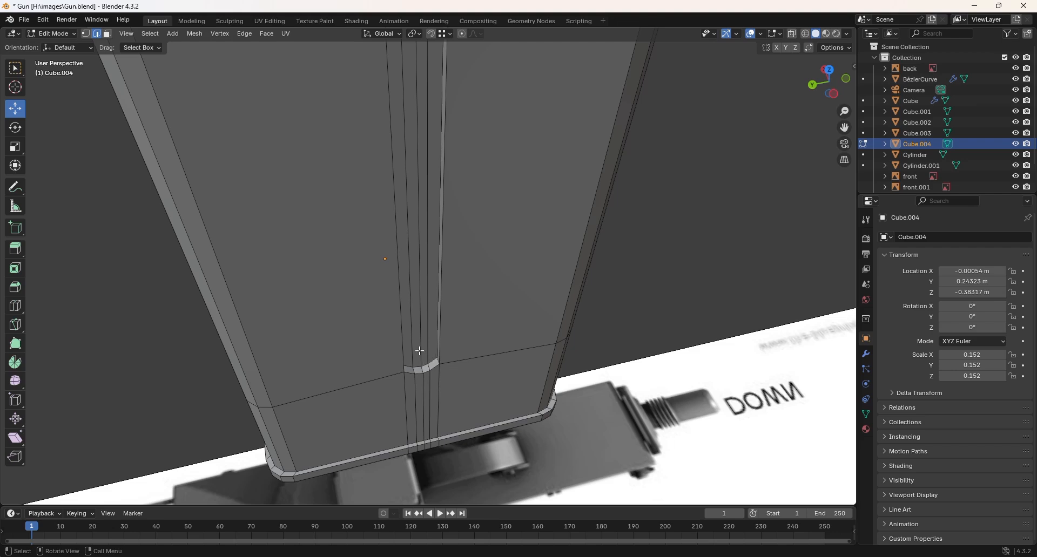
pyautogui.keyDown('alt'); pyautogui.click(421, 351); pyautogui.keyUp('alt')
pyautogui.moveTo(420, 351); pyautogui.dragTo(418, 330, button='middle')
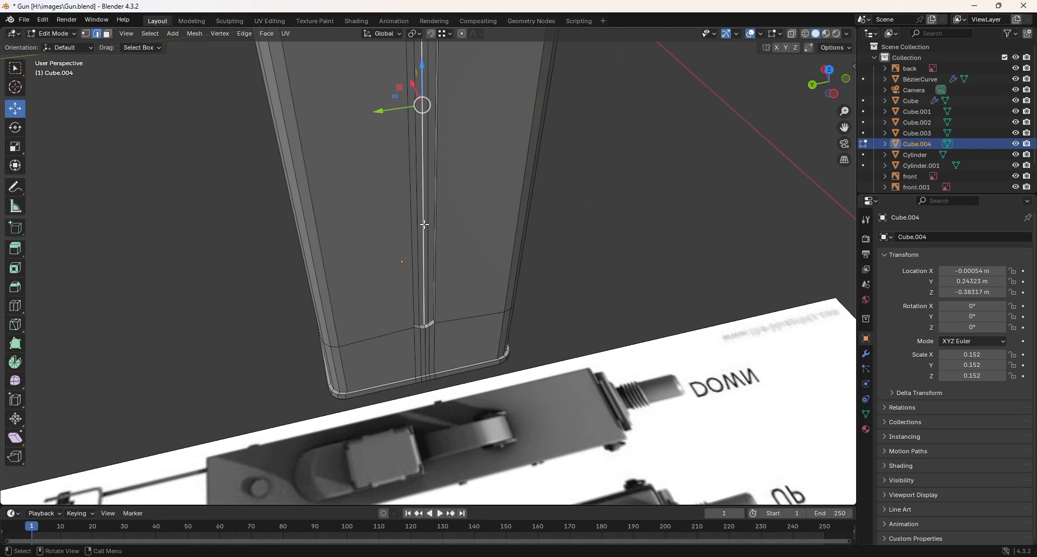
pyautogui.moveTo(424, 225); pyautogui.dragTo(437, 292, button='middle')
pyautogui.scroll(1, 431, 176)
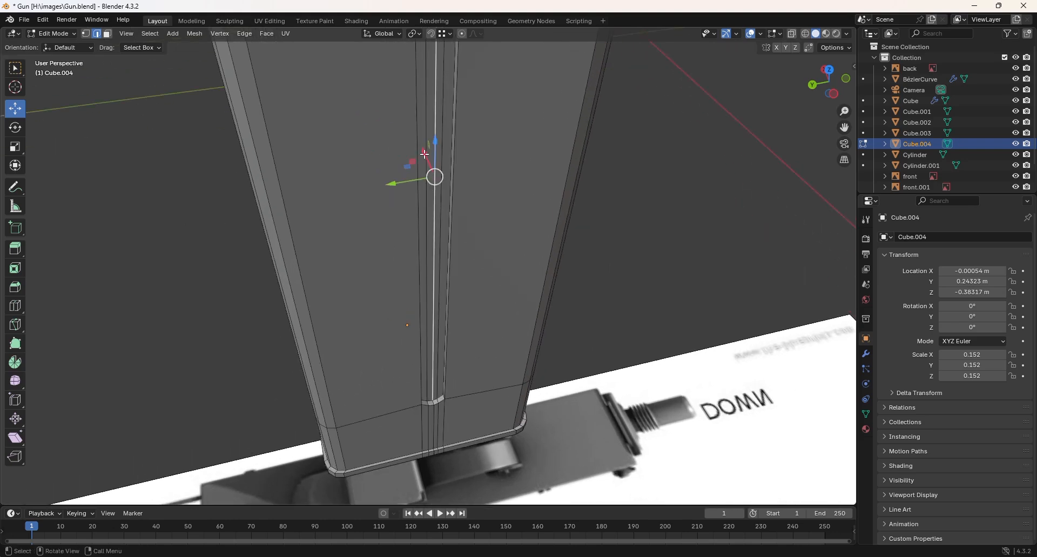
pyautogui.moveTo(424, 155); pyautogui.dragTo(414, 152)
# - Select the two groove-floor edges flanking the central one and push them deeper along X, ending with a 0.001209 m move
pyautogui.click(437, 338)
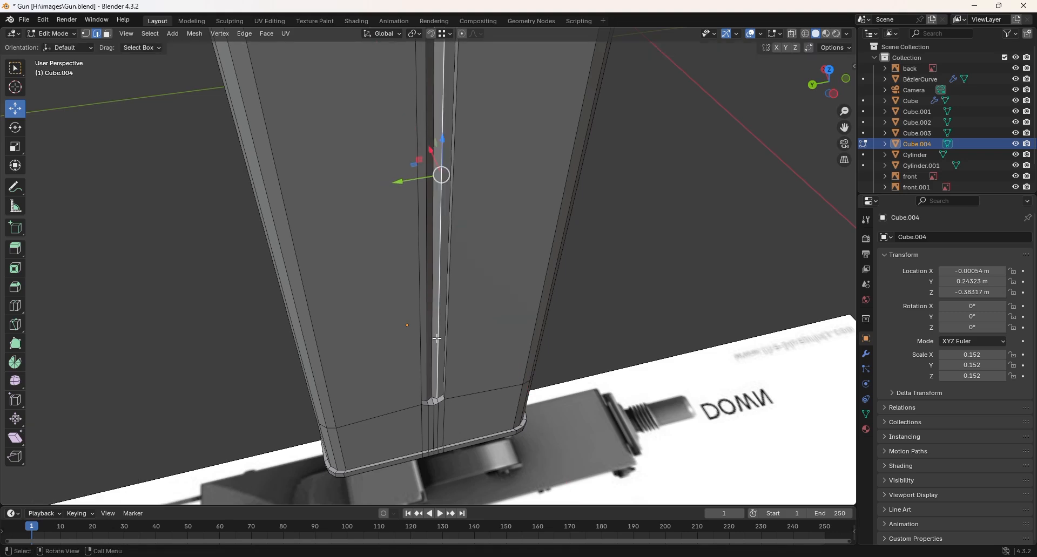
pyautogui.keyDown('shift'); pyautogui.click(426, 344); pyautogui.keyUp('shift')
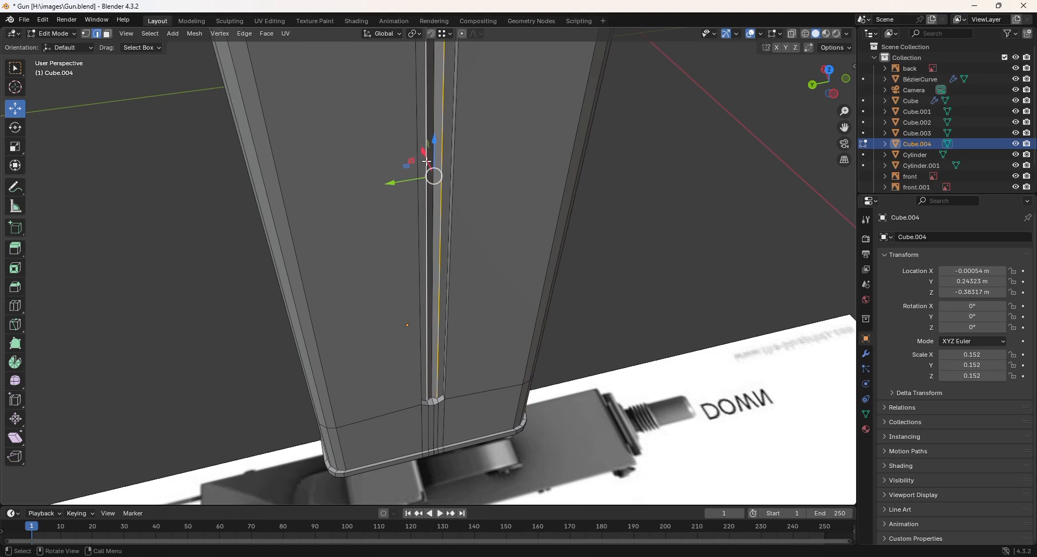
pyautogui.moveTo(427, 161); pyautogui.dragTo(422, 156)
pyautogui.moveTo(422, 157); pyautogui.dragTo(398, 153, button='middle')
pyautogui.moveTo(395, 149); pyautogui.dragTo(390, 152)
pyautogui.moveTo(389, 151); pyautogui.dragTo(390, 151)
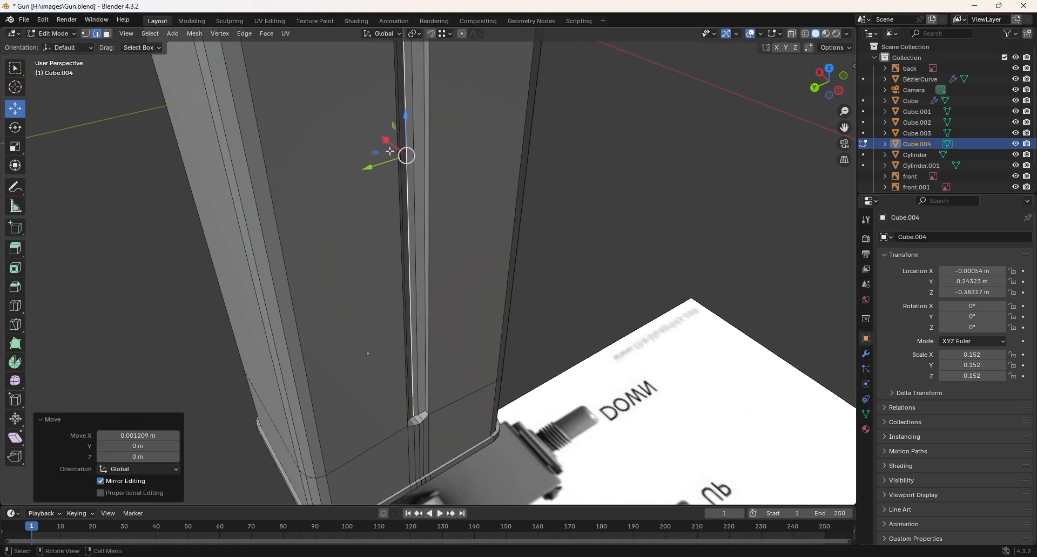
# - Leave mesh editing, isolate the magazine in local view and show its groove profile from above in wireframe
pyautogui.moveTo(389, 151); pyautogui.dragTo(437, 326, button='middle')
pyautogui.moveTo(472, 361); pyautogui.dragTo(438, 334, button='middle')
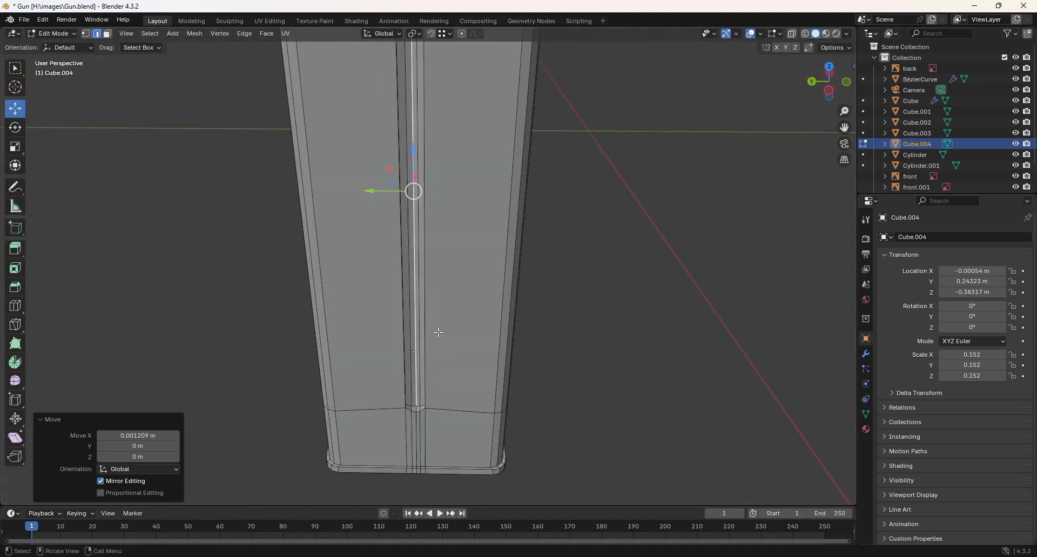
pyautogui.press('Tab')
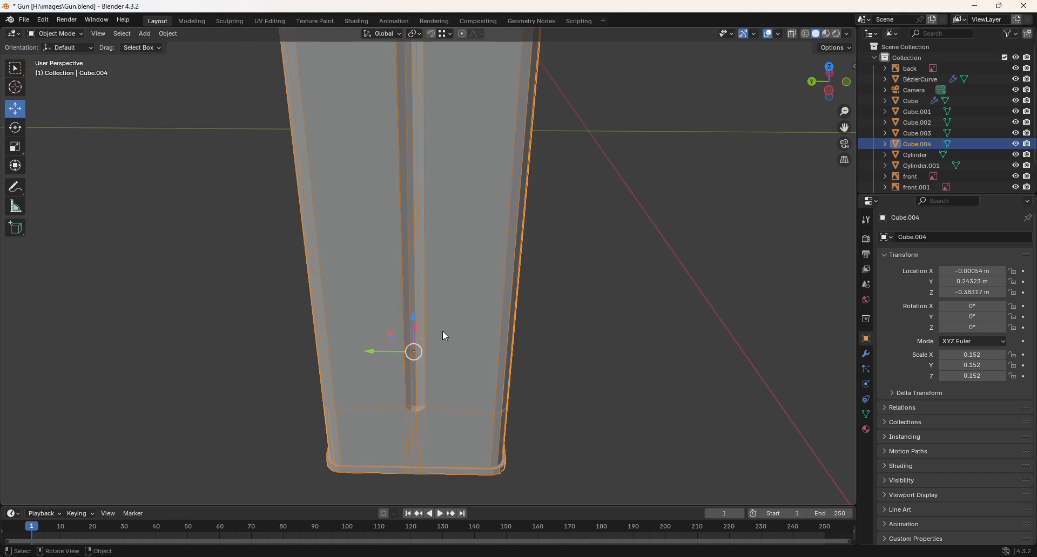
pyautogui.press('KP_Divide')
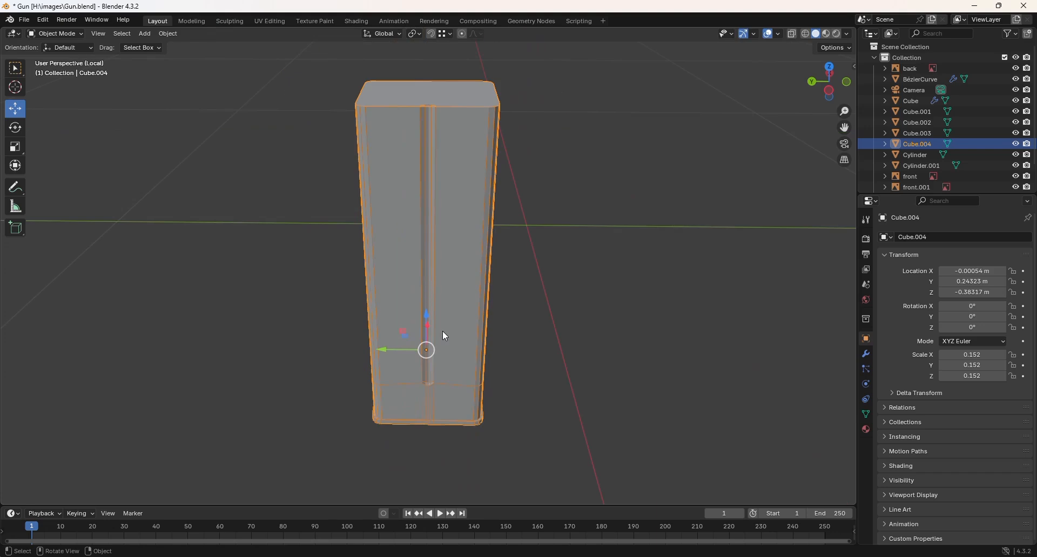
pyautogui.press('KP_7')
pyautogui.press('z')
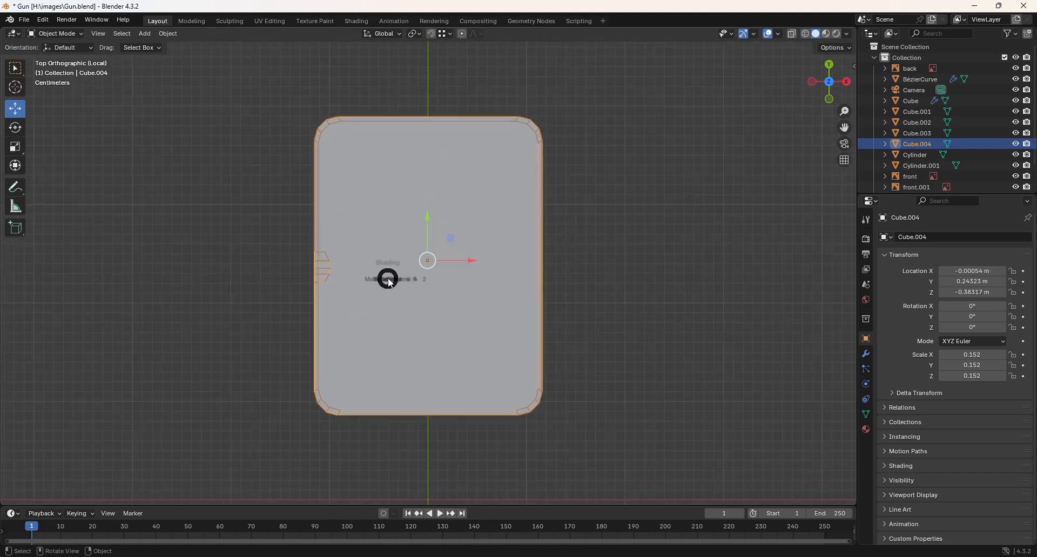
pyautogui.press('4')
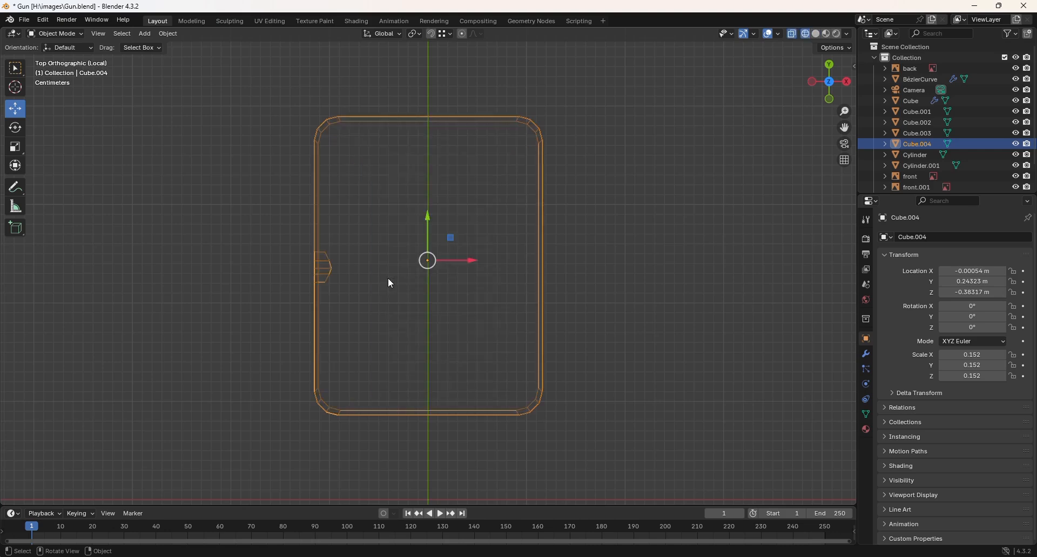
pyautogui.scroll(3, 388, 278)
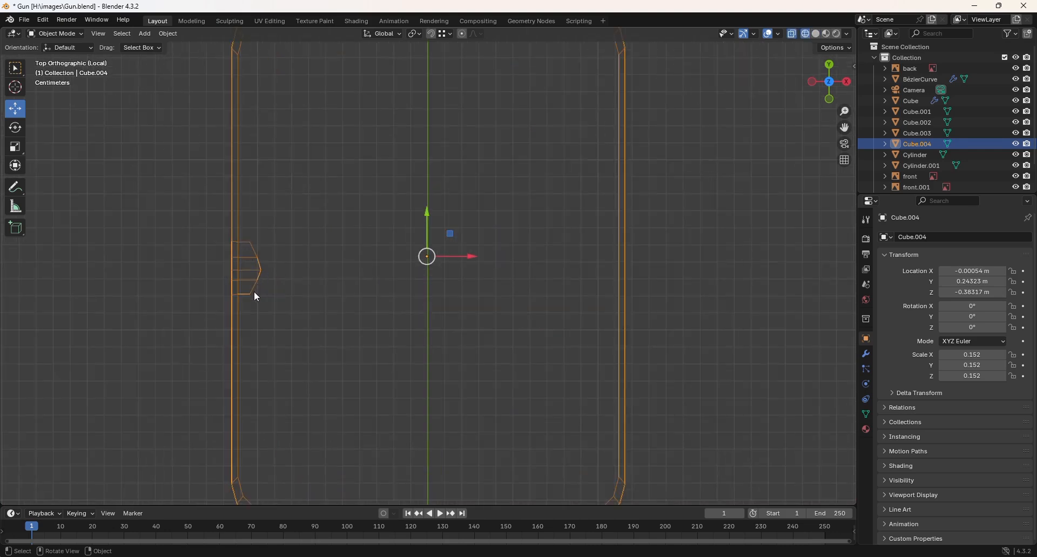
pyautogui.scroll(4, 244, 270)
pyautogui.keyDown('shift'); pyautogui.moveTo(209, 262); pyautogui.dragTo(532, 249, button='middle'); pyautogui.keyUp('shift')
pyautogui.scroll(2, 426, 254)
pyautogui.keyDown('shift'); pyautogui.moveTo(428, 261); pyautogui.dragTo(472, 276, button='middle'); pyautogui.keyUp('shift')
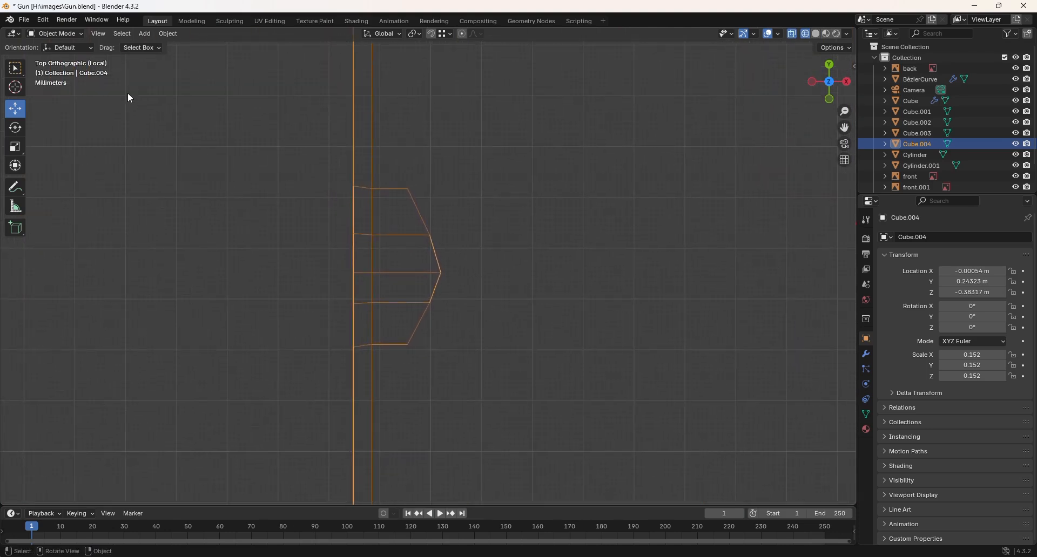
# - In vertex mode, move the deepest central point of the groove profile -0.001151 m along X
pyautogui.press('Tab')
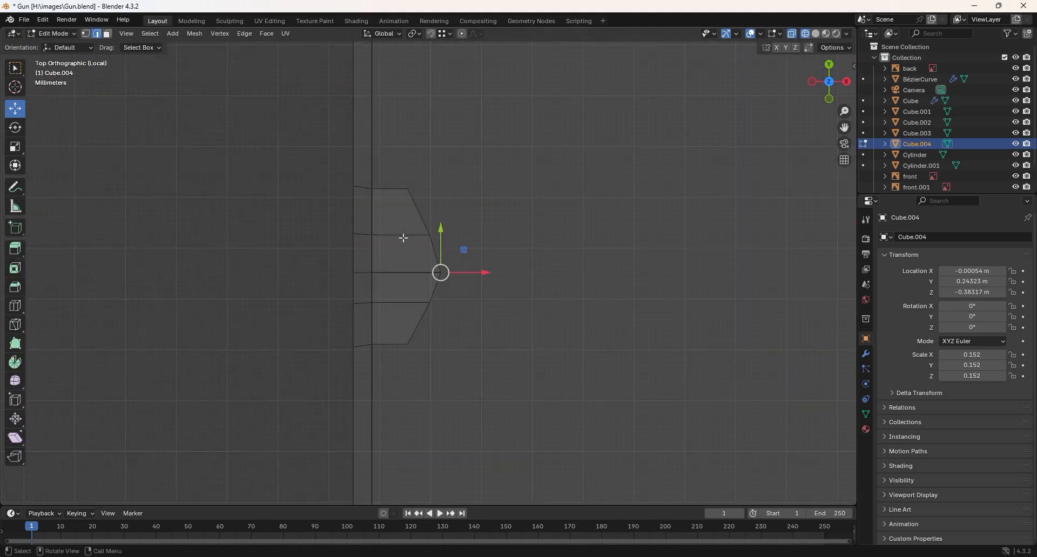
pyautogui.click(86, 34)
pyautogui.scroll(1, 457, 281)
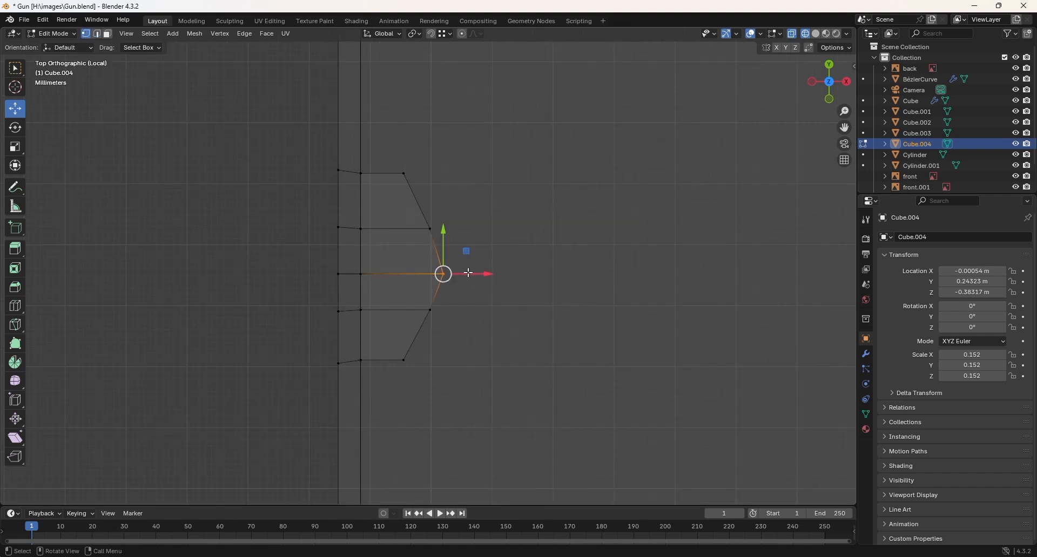
pyautogui.moveTo(466, 273); pyautogui.dragTo(459, 276)
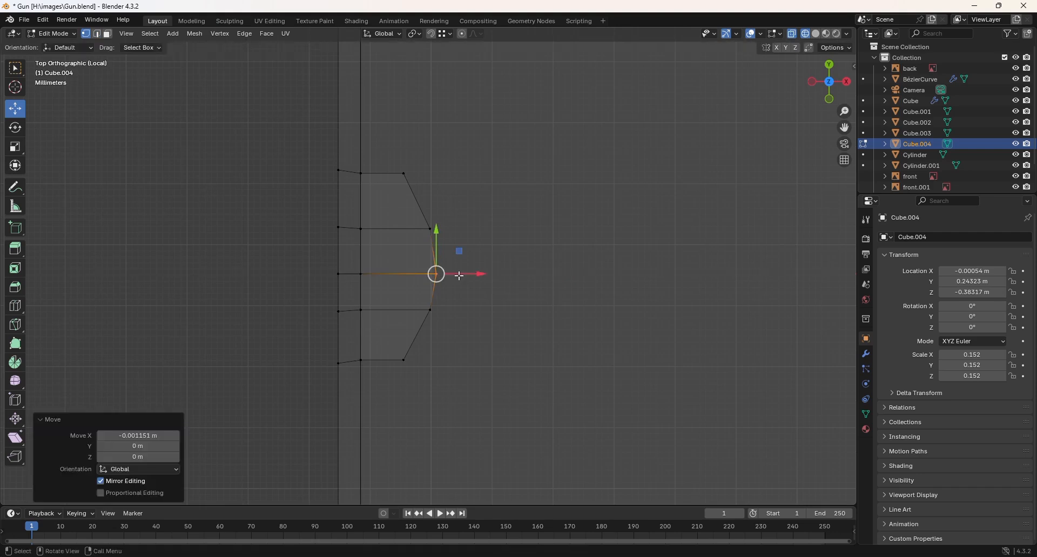
# - Straighten the groove profile by moving its outer-edge points along Y level with the inner ones, shifting the uppermost point -0.000354 m
pyautogui.click(452, 362)
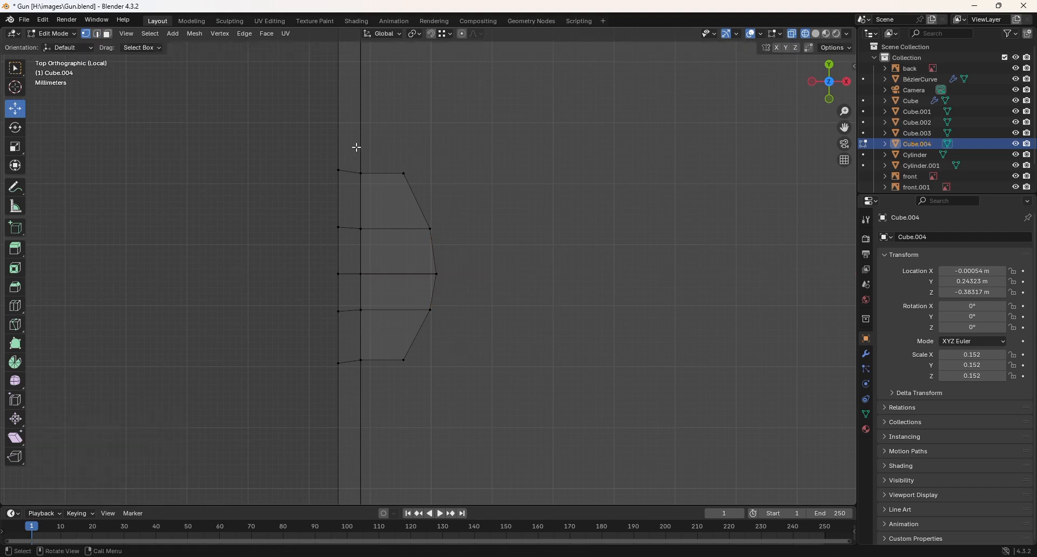
pyautogui.click(338, 170)
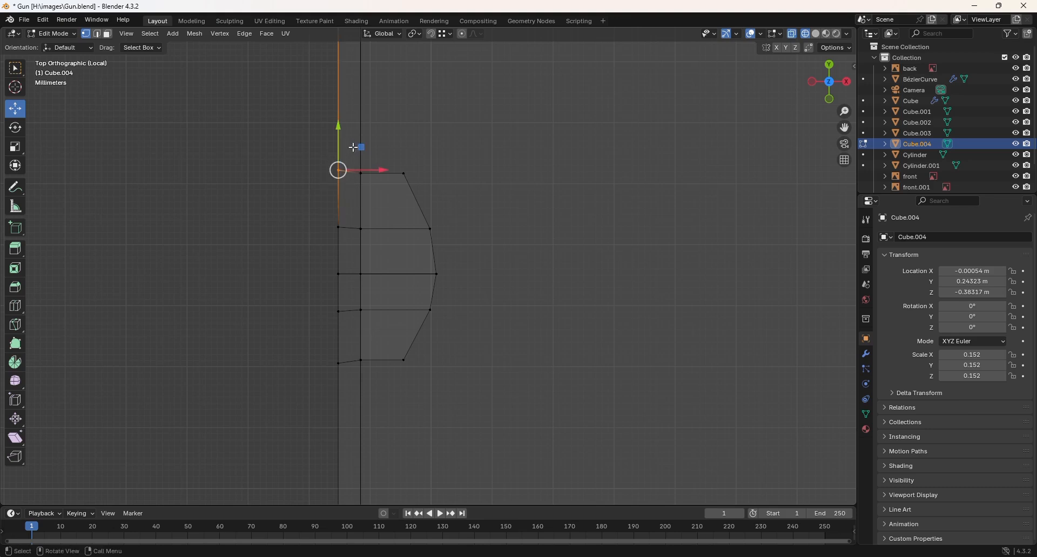
pyautogui.moveTo(336, 129); pyautogui.dragTo(336, 133)
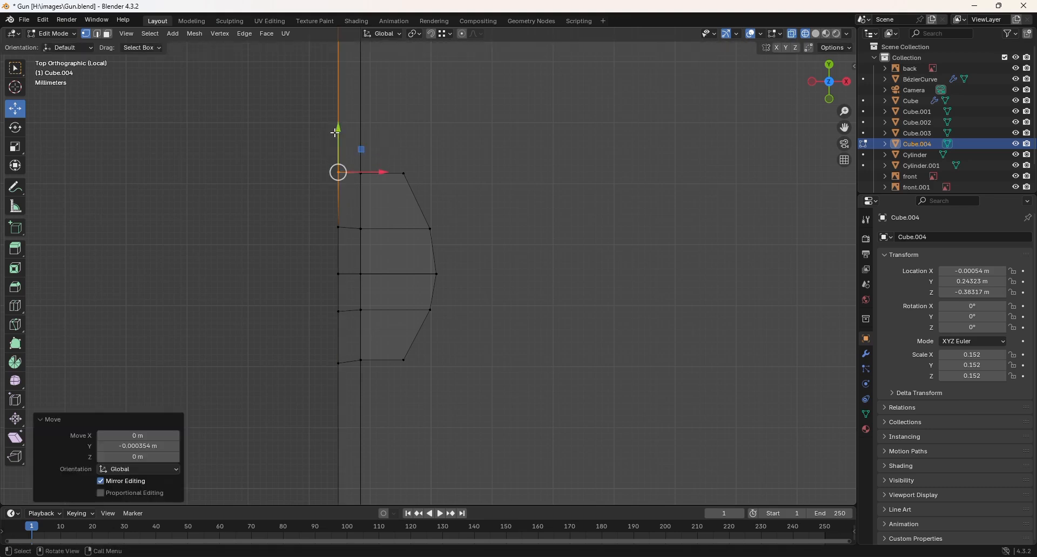
pyautogui.click(338, 363)
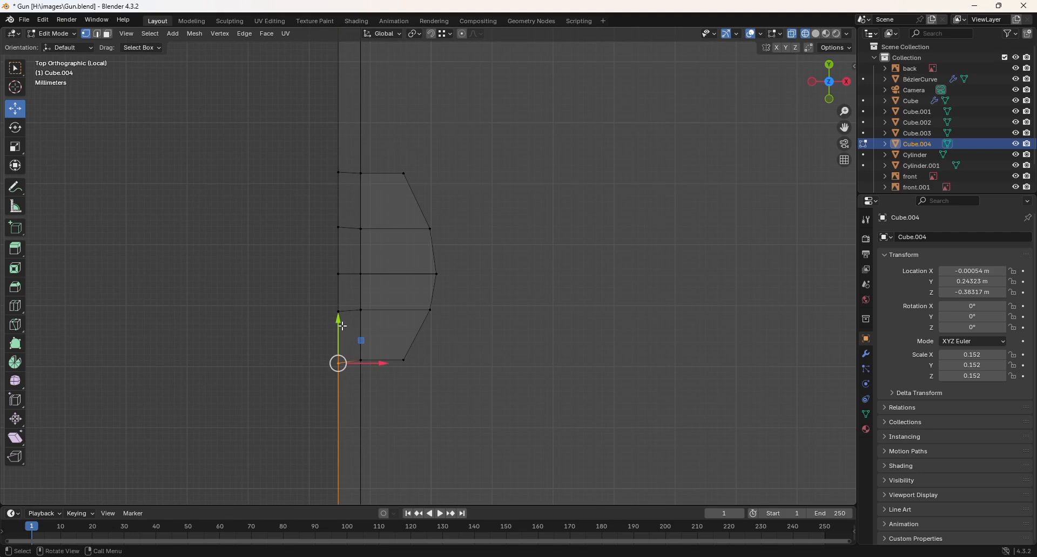
pyautogui.moveTo(338, 320); pyautogui.dragTo(339, 317)
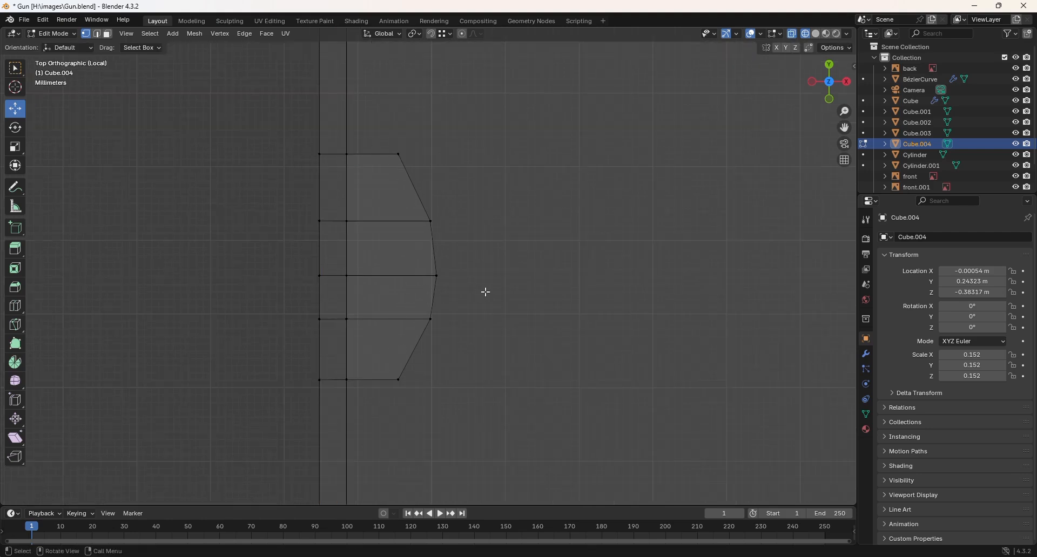
# - Return to solid shading and, in face mode, delete the large face closing the top of the magazine
pyautogui.moveTo(485, 292); pyautogui.dragTo(438, 274, button='middle')
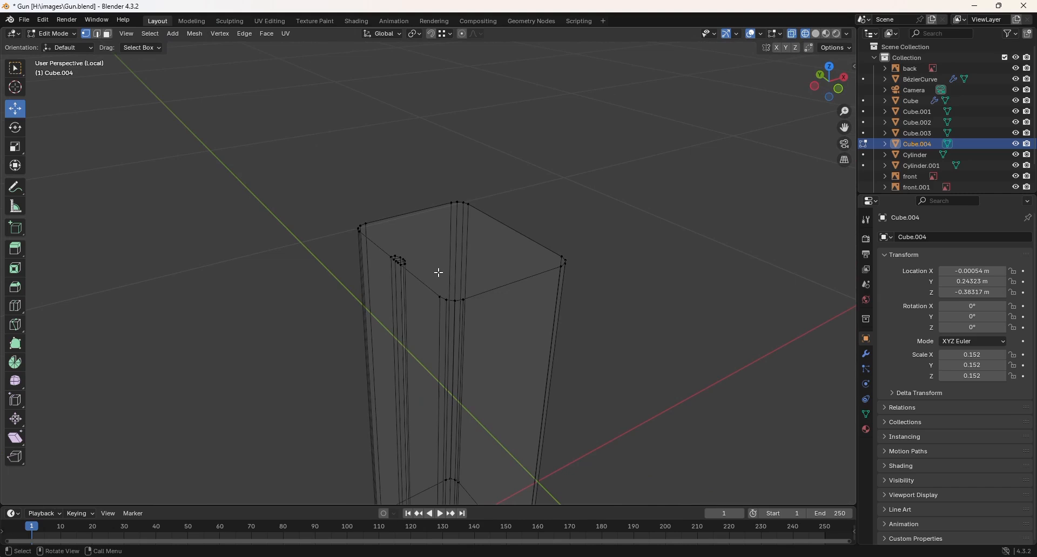
pyautogui.press('z')
pyautogui.press('6')
pyautogui.moveTo(359, 283)
pyautogui.mouseDown(button='middle')
pyautogui.moveTo(396, 273)
pyautogui.moveTo(494, 291)
pyautogui.moveTo(428, 342)
pyautogui.moveTo(421, 213)
pyautogui.moveTo(412, 372)
pyautogui.moveTo(387, 201)
pyautogui.moveTo(392, 171)
pyautogui.moveTo(442, 246)
pyautogui.moveTo(387, 372)
pyautogui.moveTo(378, 346)
pyautogui.mouseUp(button='middle')
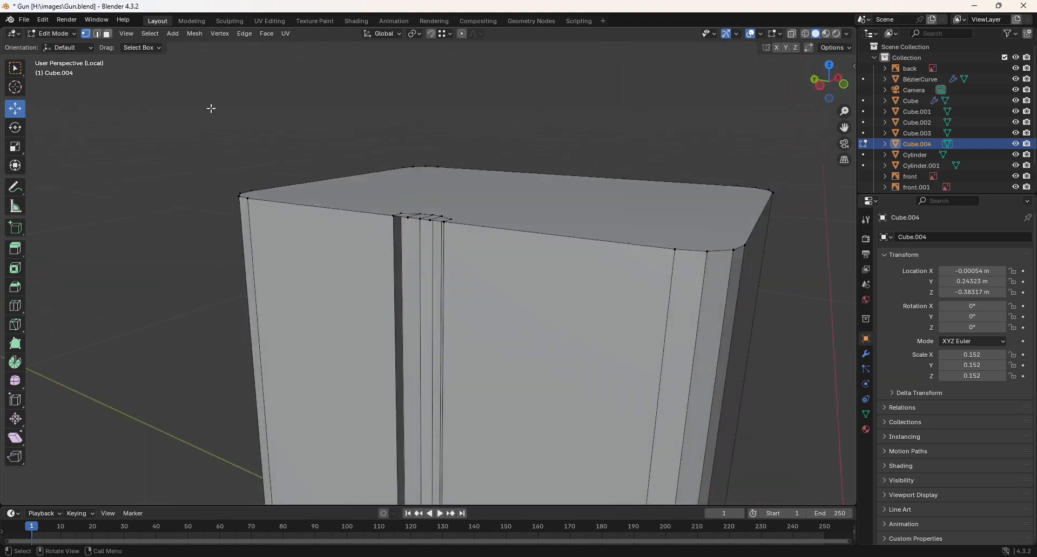
pyautogui.click(108, 33)
pyautogui.moveTo(356, 208); pyautogui.dragTo(419, 240, button='middle')
pyautogui.keyDown('alt'); pyautogui.click(417, 171); pyautogui.keyUp('alt')
pyautogui.press('x')
pyautogui.click(487, 189)
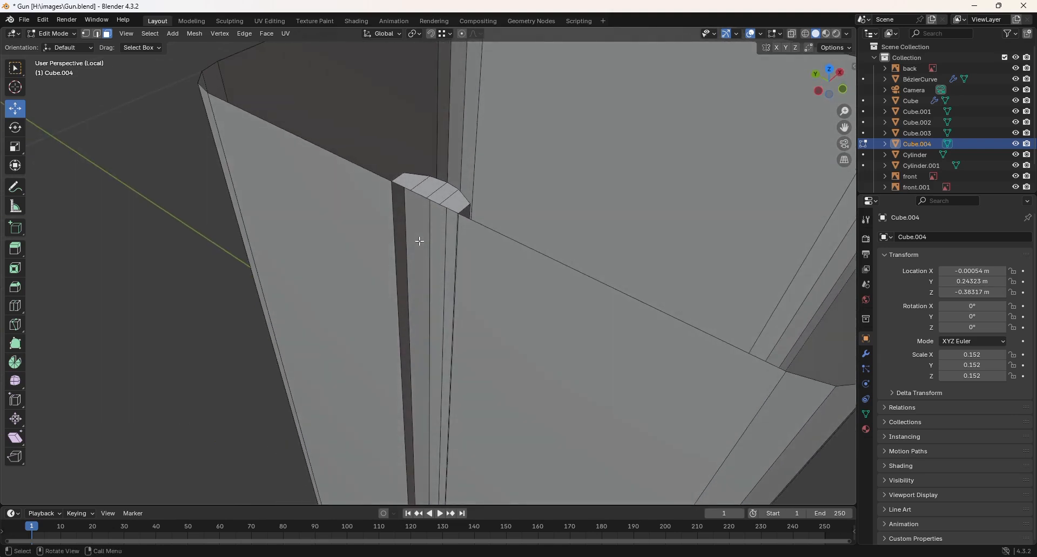
# - Delete the remaining small faces that cap the top of the side groove
pyautogui.click(413, 181)
pyautogui.keyDown('shift'); pyautogui.click(440, 193); pyautogui.keyUp('shift')
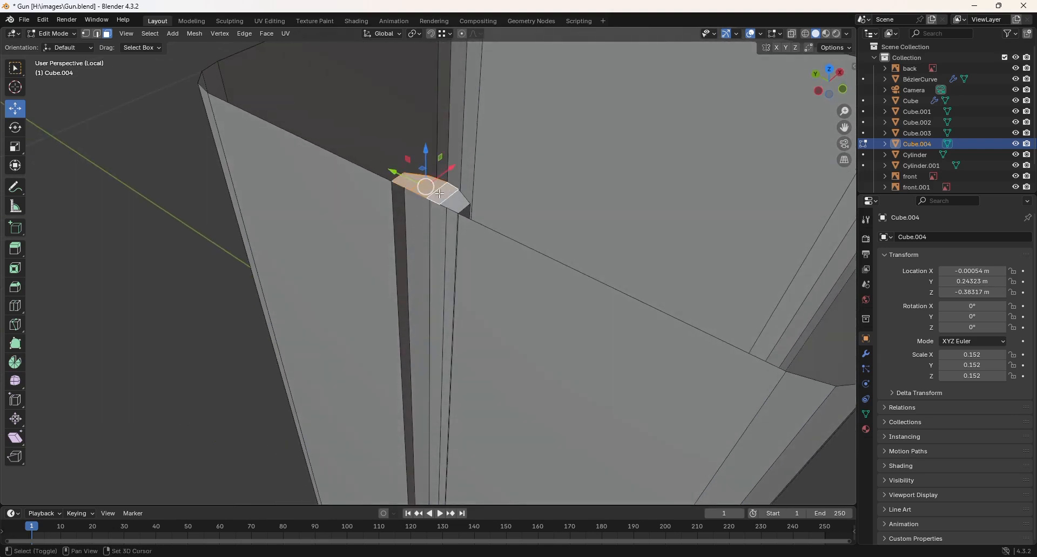
pyautogui.keyDown('shift'); pyautogui.click(457, 201); pyautogui.keyUp('shift')
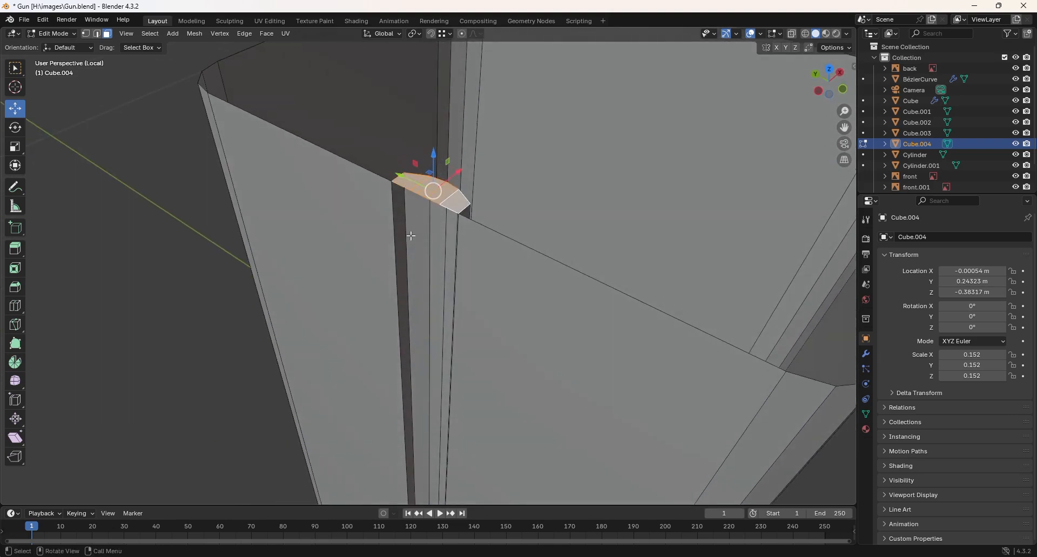
pyautogui.press('x')
pyautogui.click(411, 236)
pyautogui.moveTo(411, 234); pyautogui.dragTo(431, 230, button='middle')
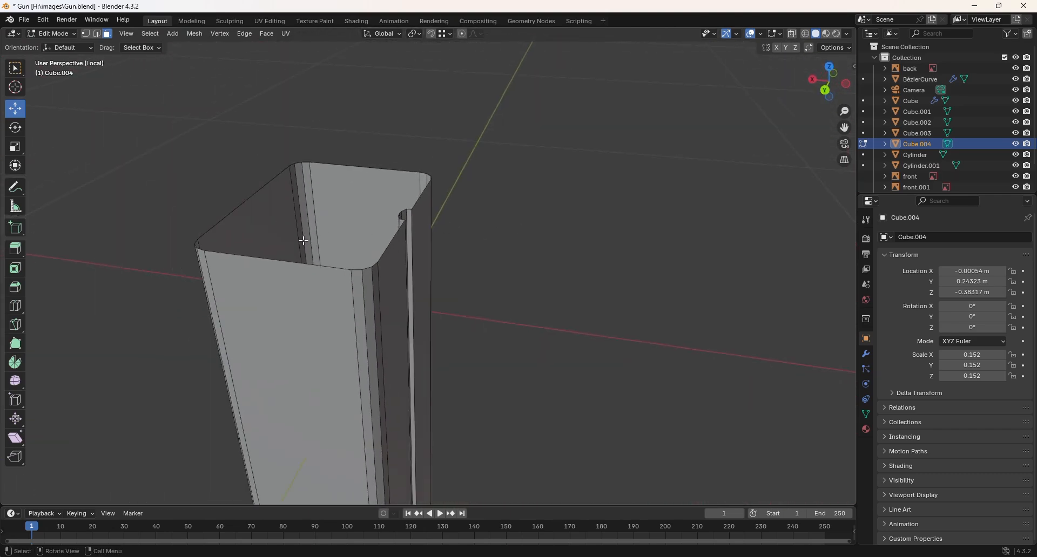
# - Add one centred vertical loop cut to the front wall of the magazine and another to the opposite back wall
pyautogui.moveTo(303, 241); pyautogui.dragTo(331, 234, button='middle')
pyautogui.scroll(-4, 335, 236)
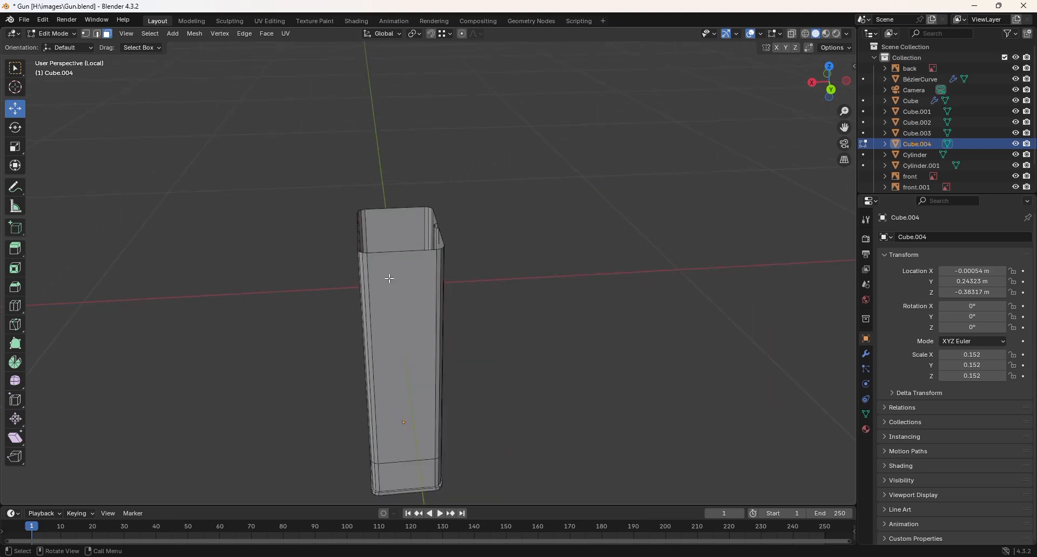
pyautogui.moveTo(390, 278); pyautogui.dragTo(357, 280, button='middle')
pyautogui.press('ctrl')
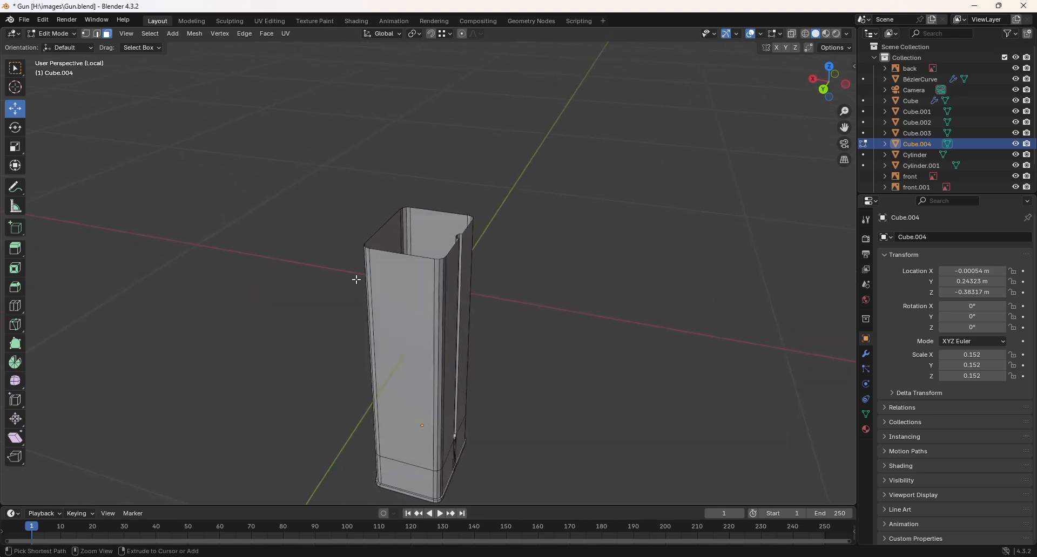
pyautogui.hotkey('ctrl', 'r')
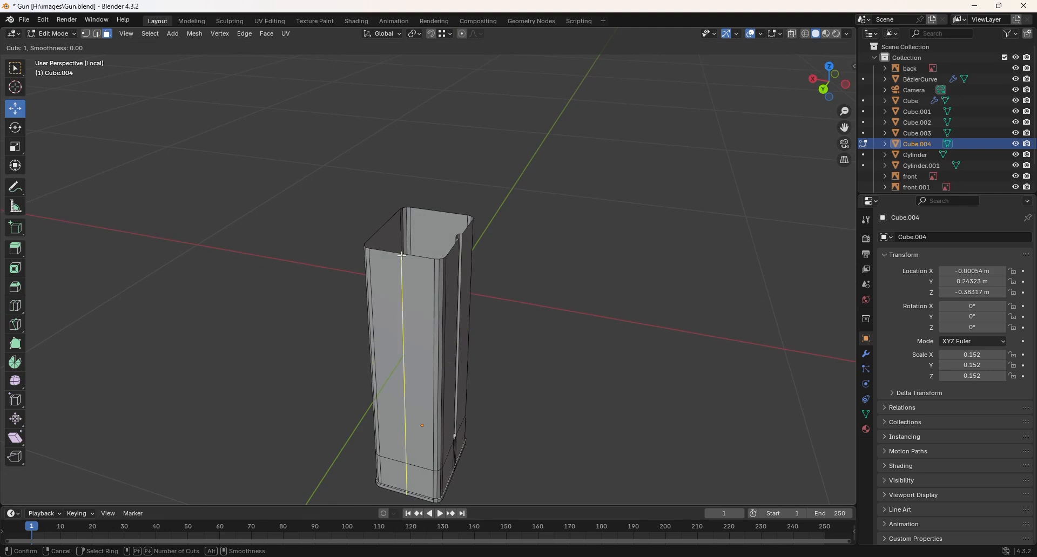
pyautogui.click(402, 256)
pyautogui.rightClick(402, 256)
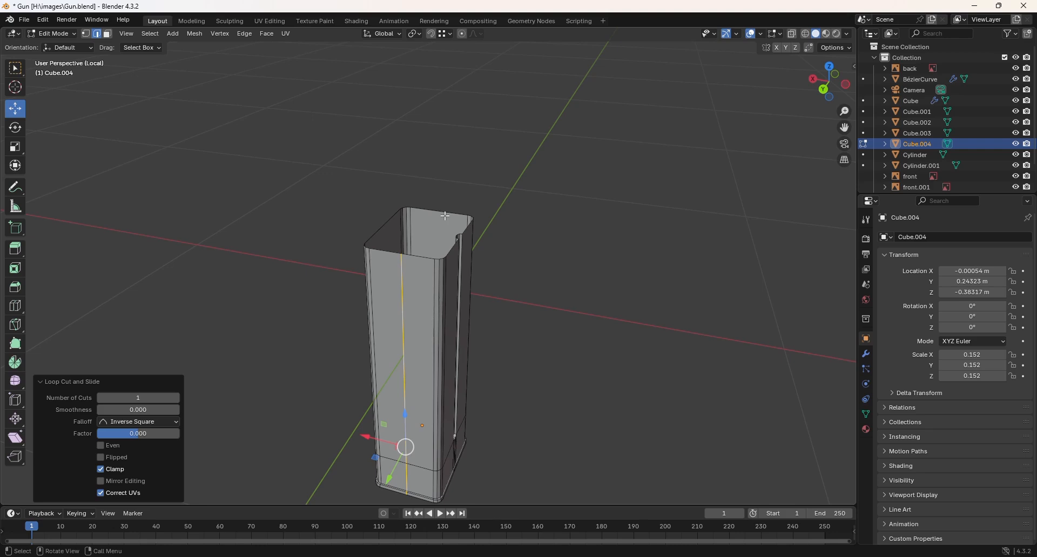
pyautogui.hotkey('ctrl', 'r')
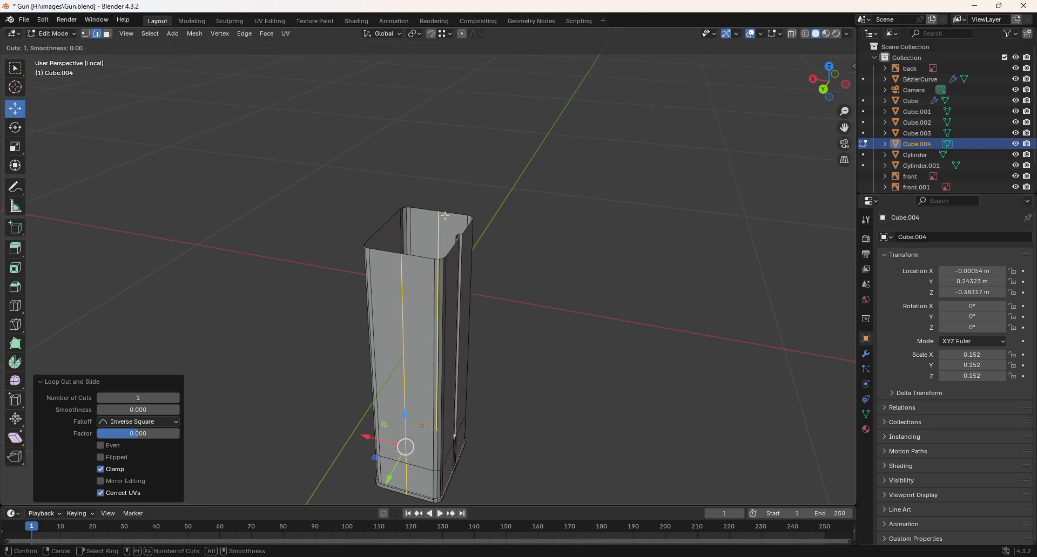
pyautogui.click(445, 216)
pyautogui.rightClick(445, 216)
# - Knife a straight cut across the magazine's bottom face joining the centre edges of the front and back walls
pyautogui.press('3')
pyautogui.moveTo(449, 245); pyautogui.dragTo(588, 205, button='middle')
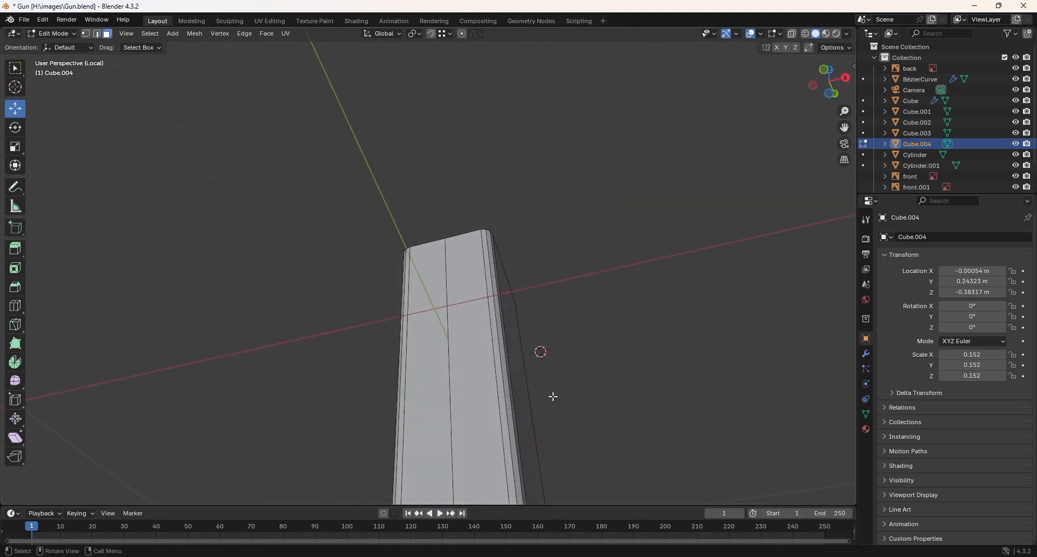
pyautogui.moveTo(552, 397); pyautogui.dragTo(627, 317, button='middle')
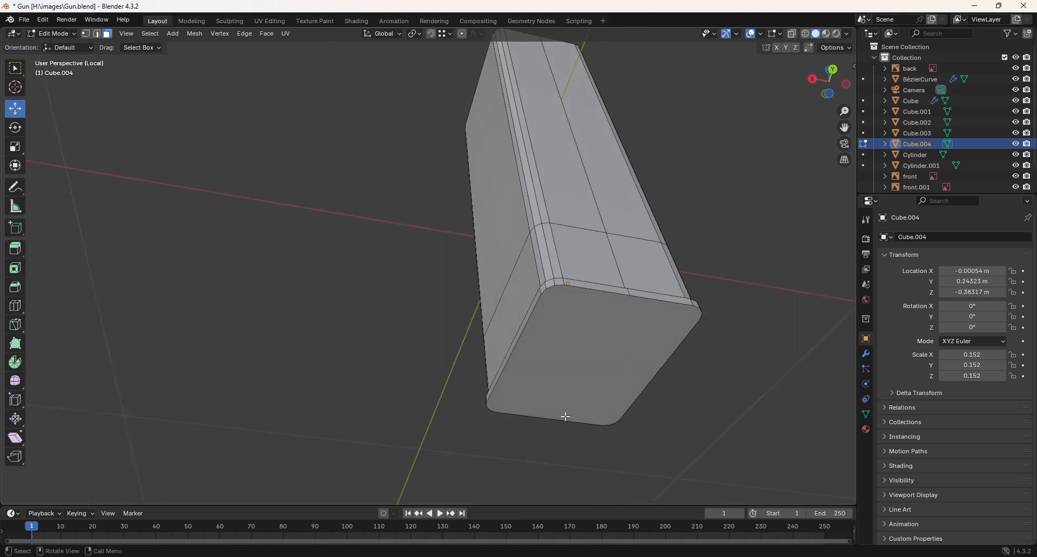
pyautogui.moveTo(566, 417); pyautogui.dragTo(697, 391, button='middle')
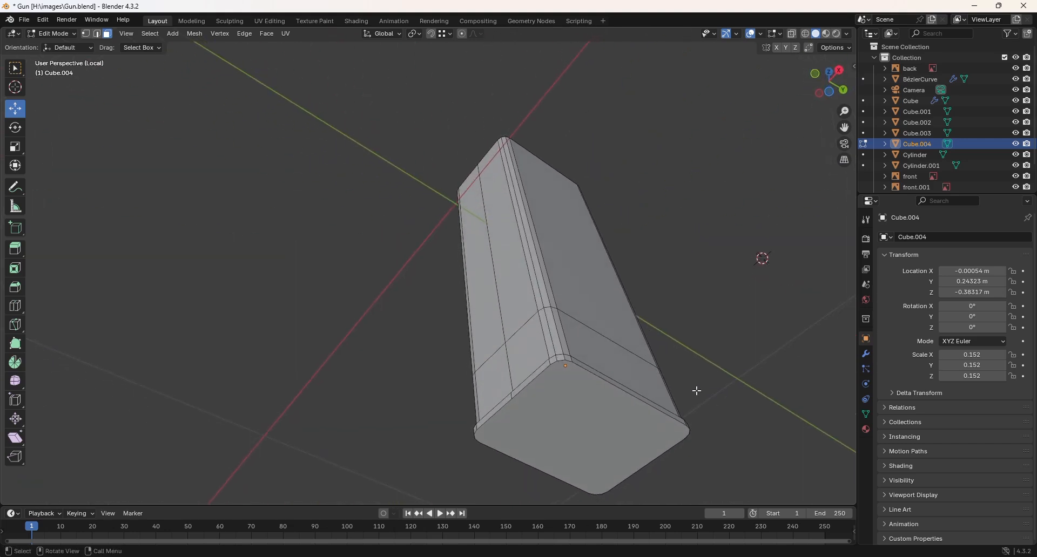
pyautogui.click(20, 330)
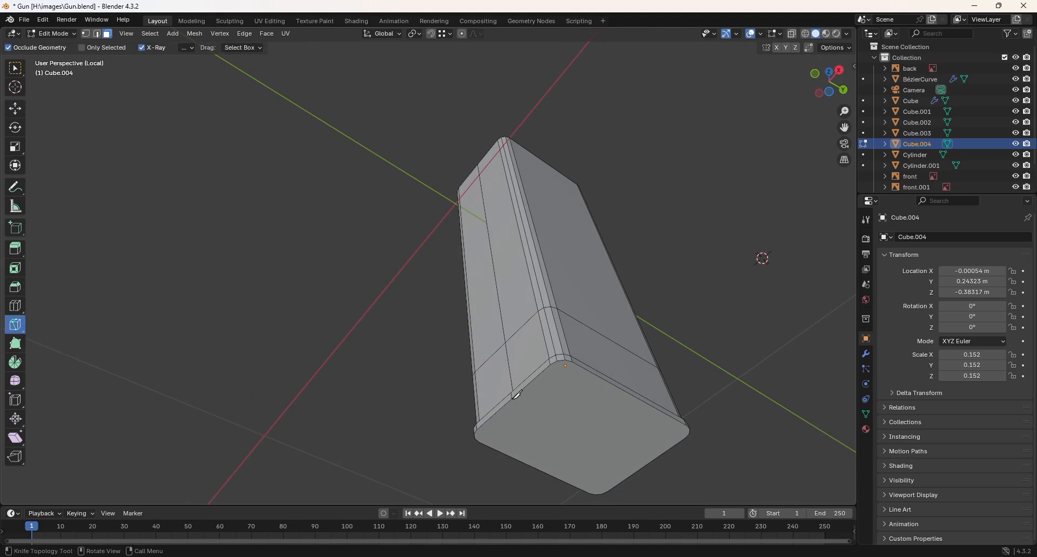
pyautogui.click(512, 398)
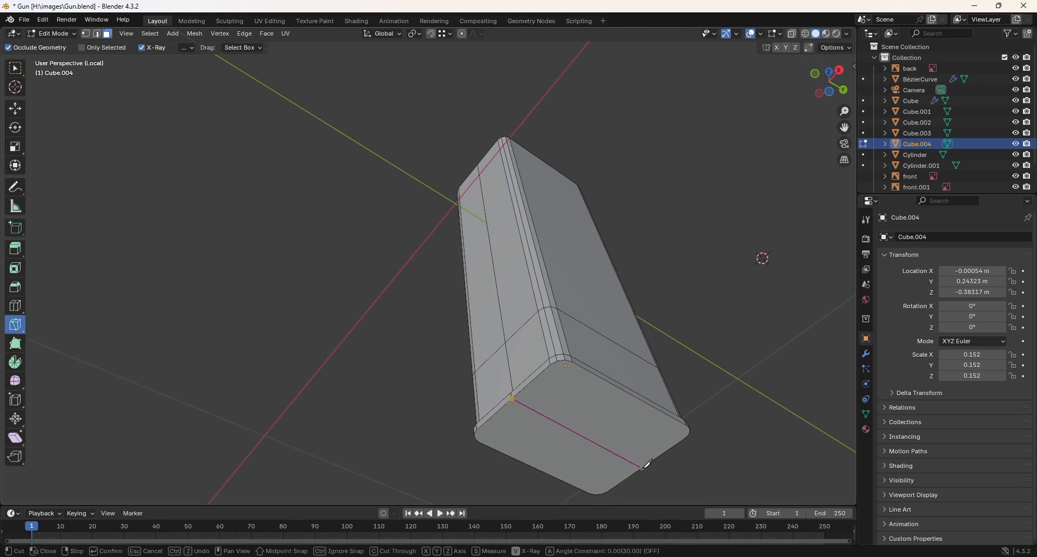
pyautogui.moveTo(688, 456); pyautogui.dragTo(719, 435, button='middle')
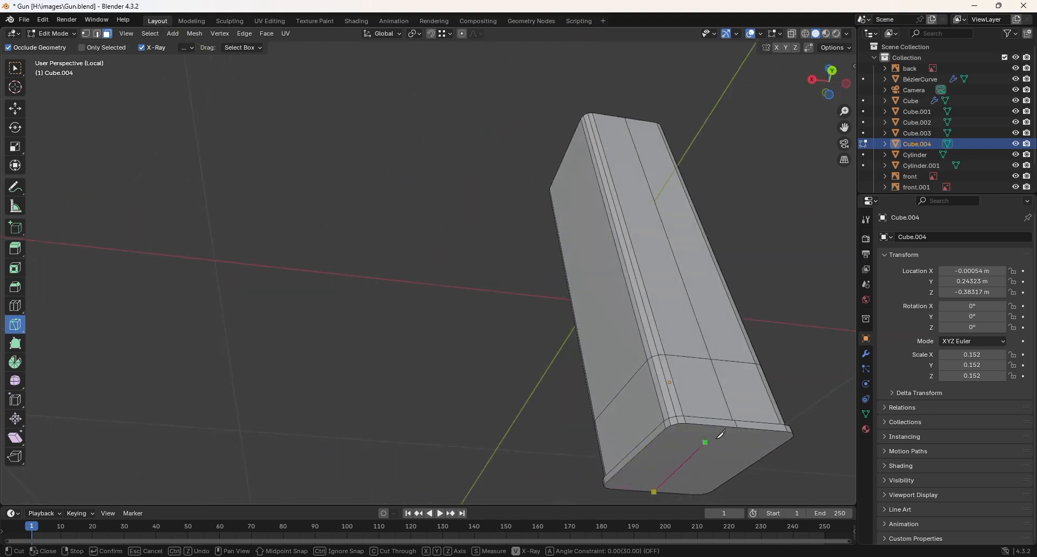
pyautogui.click(743, 422)
pyautogui.press('Return')
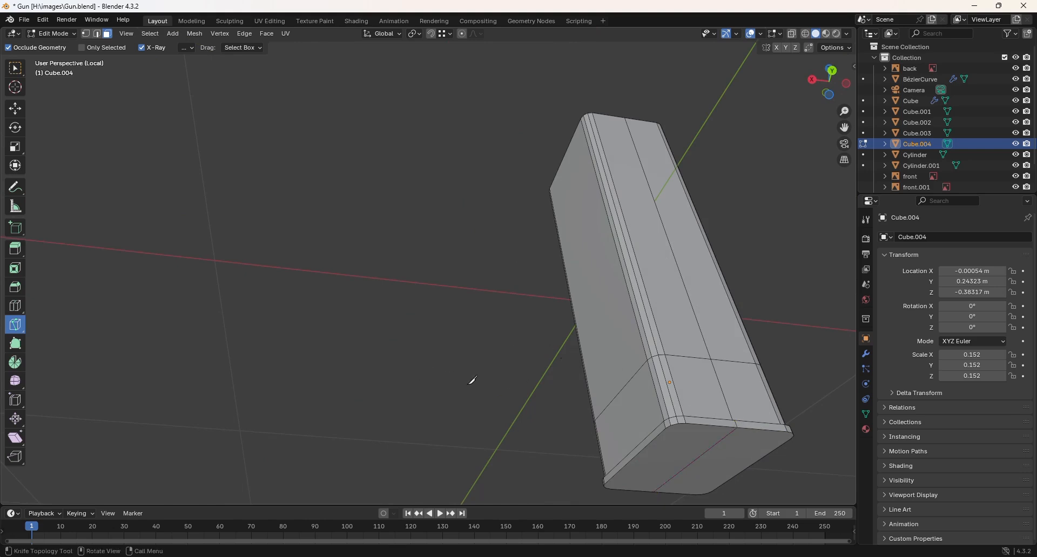
# - In front wireframe view, select all faces of the magazine's ungrooved +X half and delete them
pyautogui.press('KP_5')
pyautogui.press('KP_1')
pyautogui.scroll(-2, 453, 384)
pyautogui.keyDown('shift'); pyautogui.moveTo(289, 356); pyautogui.dragTo(487, 454, button='middle'); pyautogui.keyUp('shift')
pyautogui.press('z')
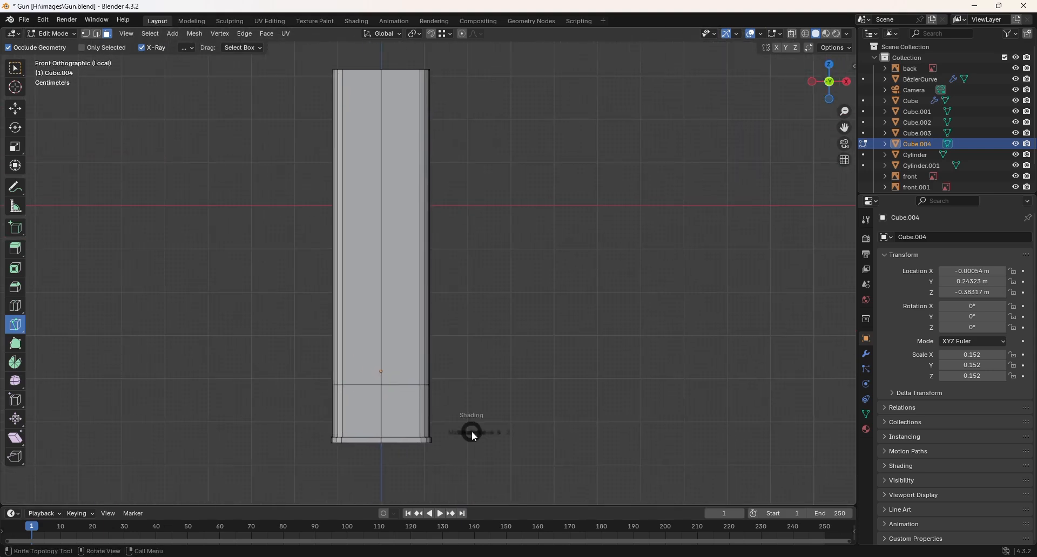
pyautogui.press('4')
pyautogui.moveTo(460, 360); pyautogui.dragTo(463, 361, button='middle')
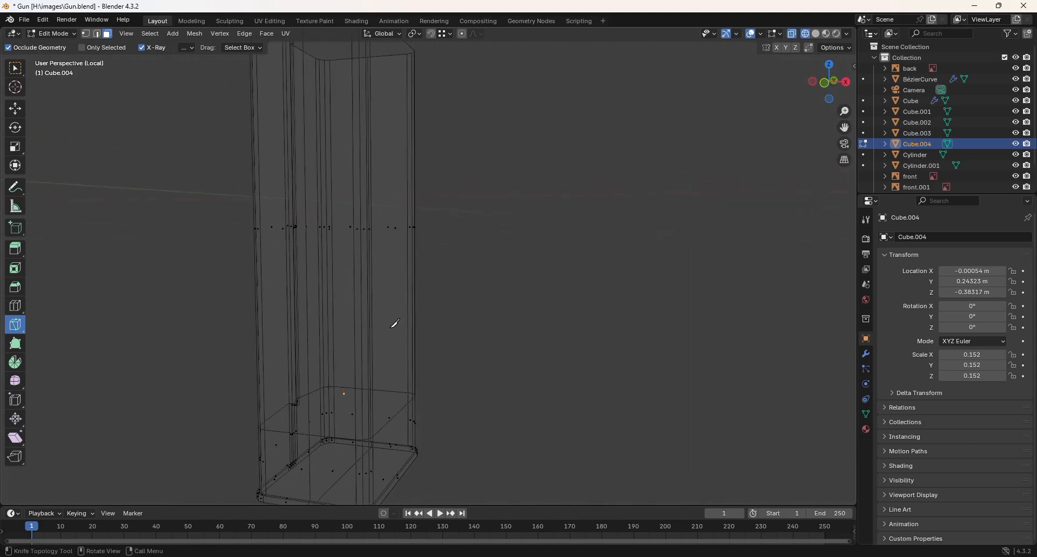
pyautogui.press('KP_1')
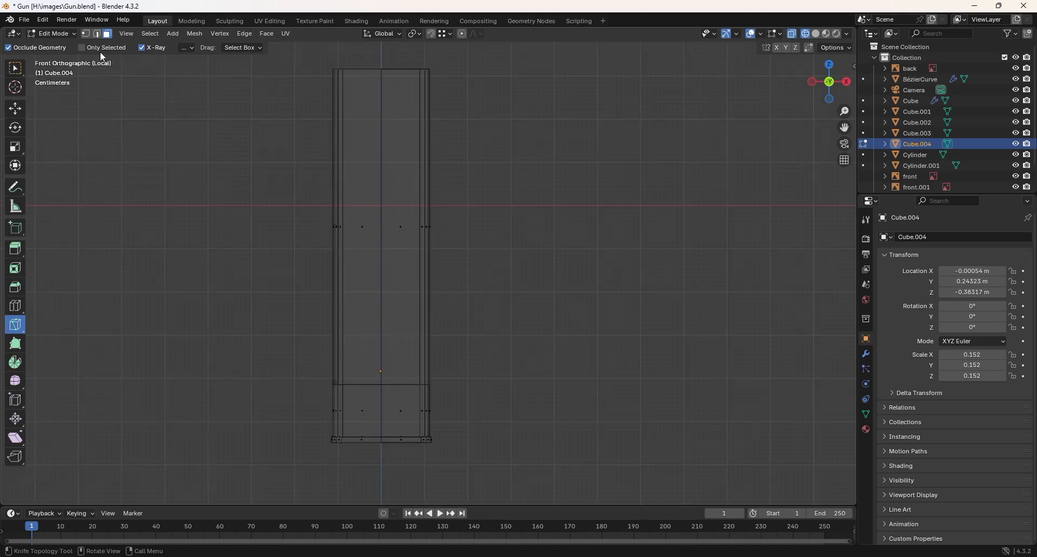
pyautogui.click(15, 109)
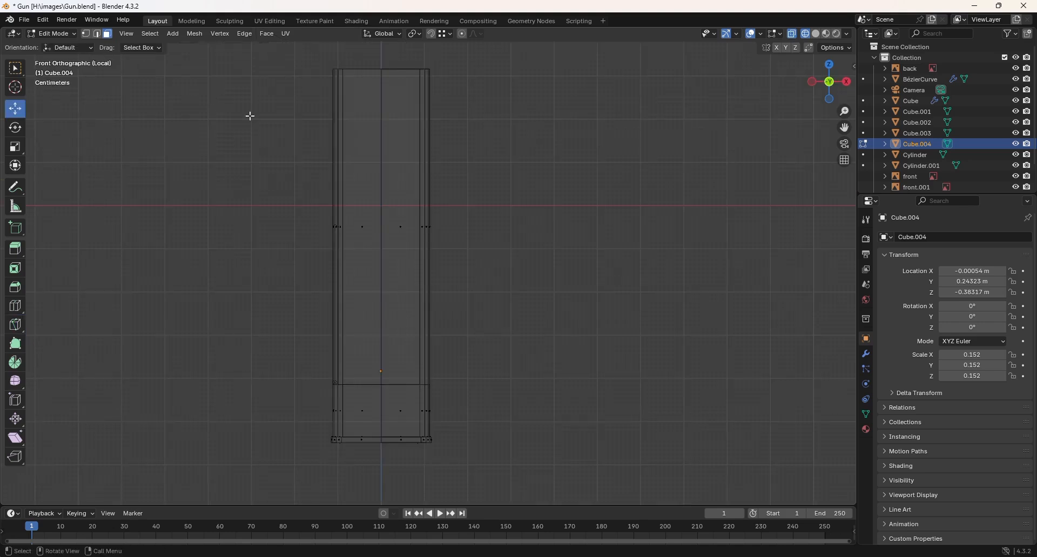
pyautogui.moveTo(464, 57); pyautogui.dragTo(394, 476)
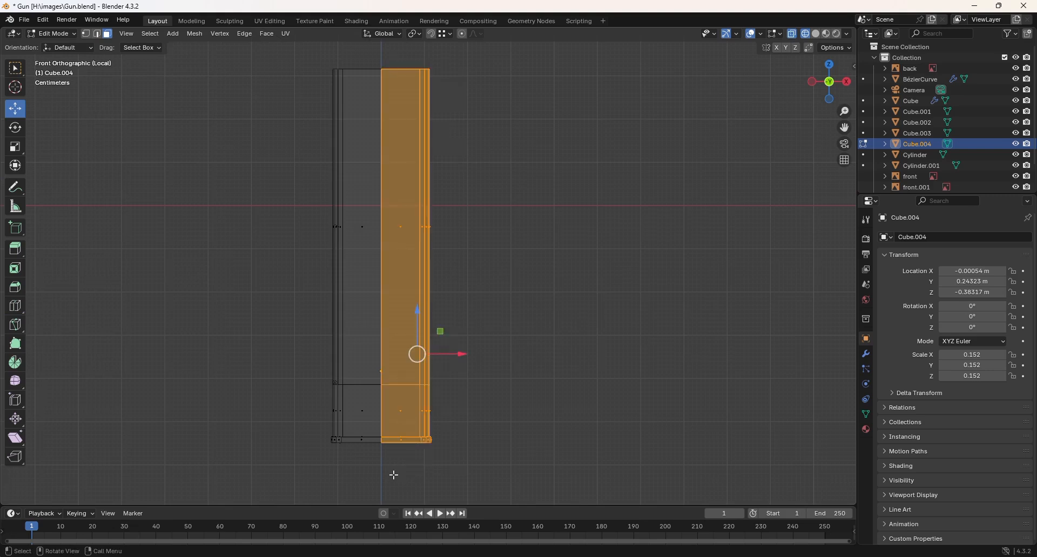
pyautogui.press('x')
pyautogui.click(400, 433)
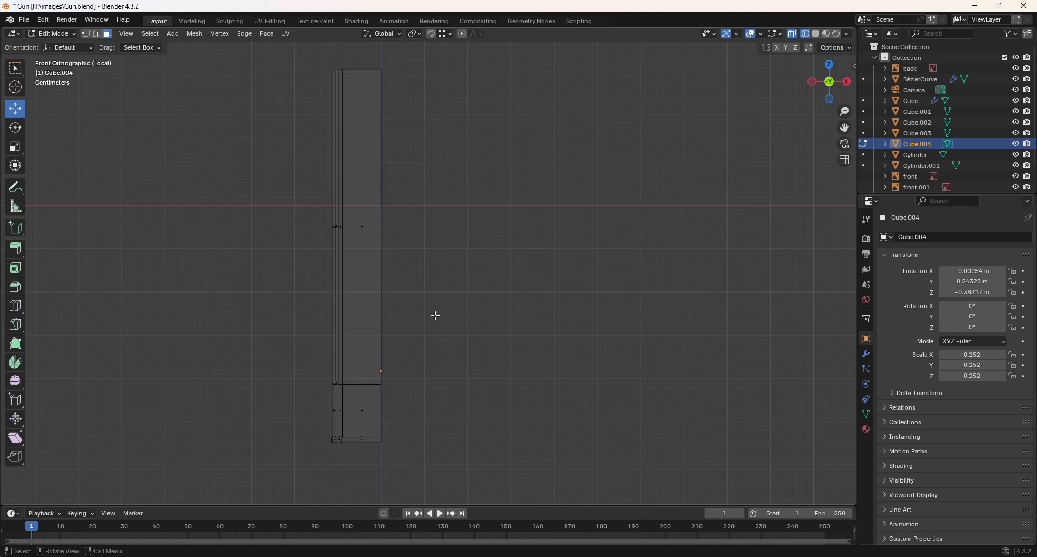
# - Return to solid shading, leave mesh editing and add a Mirror modifier on the X axis with Clipping enabled to the half magazine
pyautogui.moveTo(315, 326)
pyautogui.mouseDown(button='middle')
pyautogui.moveTo(236, 317)
pyautogui.moveTo(331, 351)
pyautogui.moveTo(433, 363)
pyautogui.moveTo(426, 349)
pyautogui.moveTo(477, 374)
pyautogui.moveTo(518, 378)
pyautogui.moveTo(516, 368)
pyautogui.moveTo(621, 353)
pyautogui.moveTo(511, 352)
pyautogui.moveTo(486, 330)
pyautogui.moveTo(524, 359)
pyautogui.mouseUp(button='middle')
pyautogui.press('z')
pyautogui.click(495, 358)
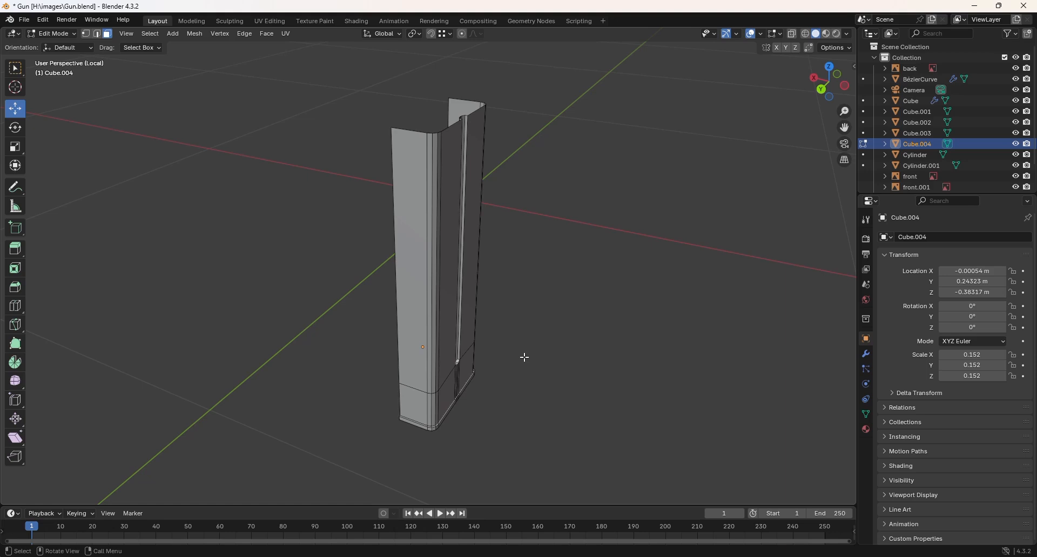
pyautogui.press('Tab')
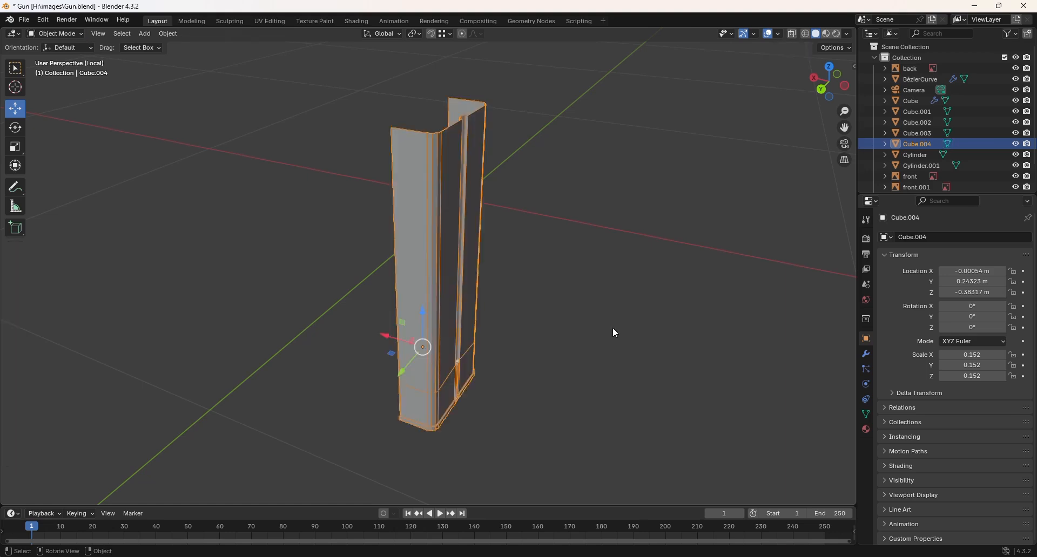
pyautogui.moveTo(612, 328); pyautogui.dragTo(551, 405, button='middle')
pyautogui.click(867, 354)
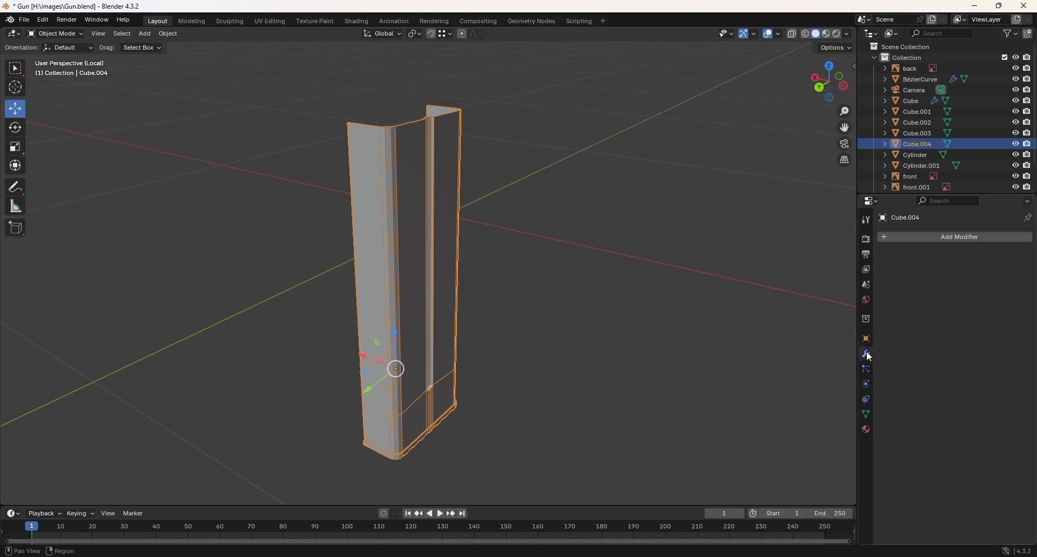
pyautogui.click(920, 237)
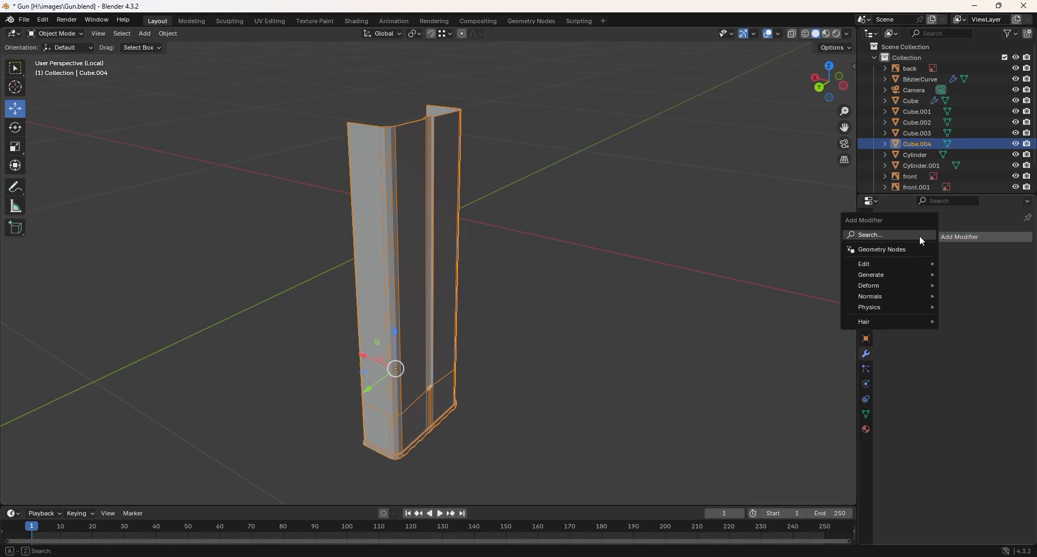
pyautogui.moveTo(902, 277)
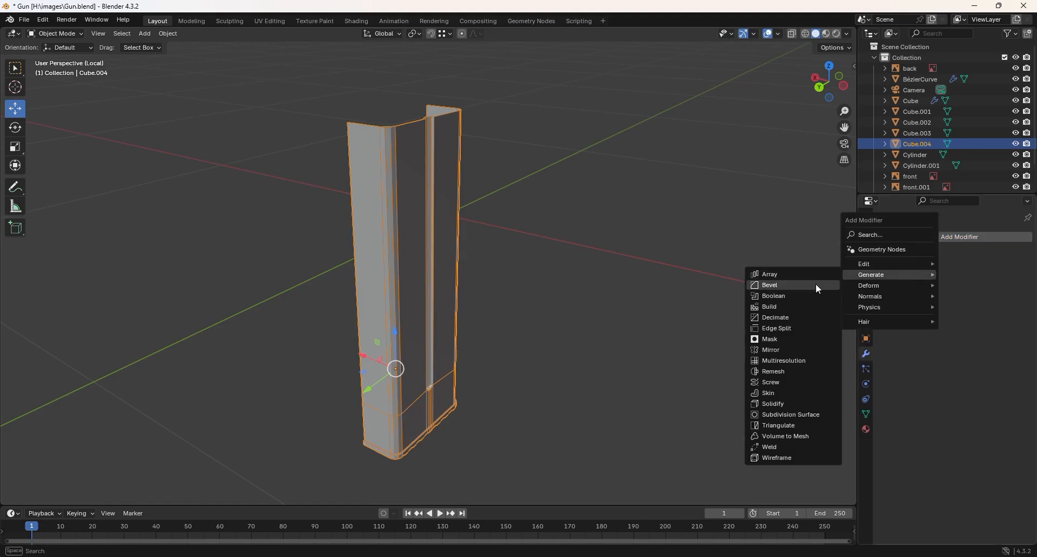
pyautogui.click(781, 357)
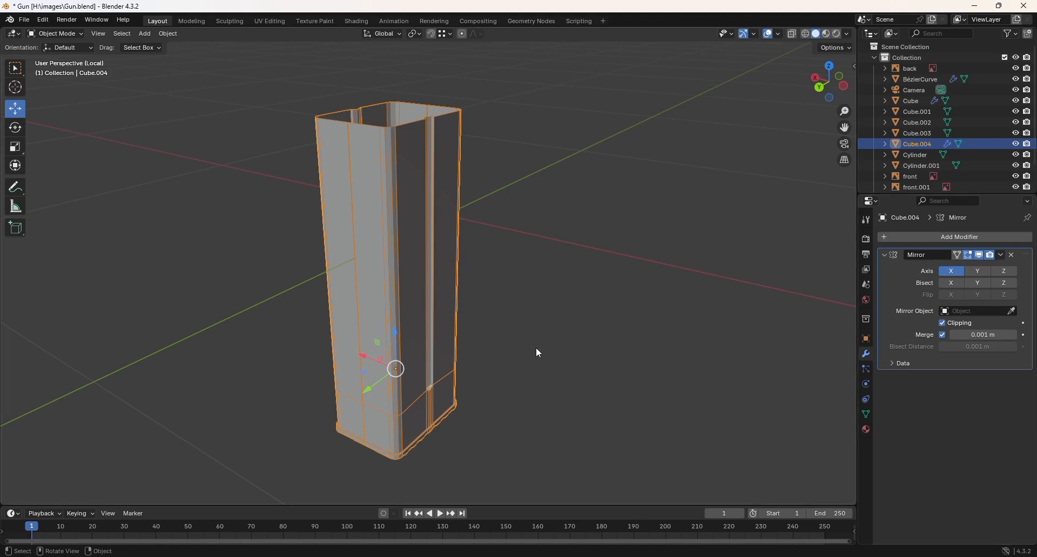
# - In vertex mode, box-select the magazine's centre seam vertices and nudge them along X to close the seam at the mirror plane
pyautogui.moveTo(396, 338); pyautogui.dragTo(259, 357, button='middle')
pyautogui.press('Tab')
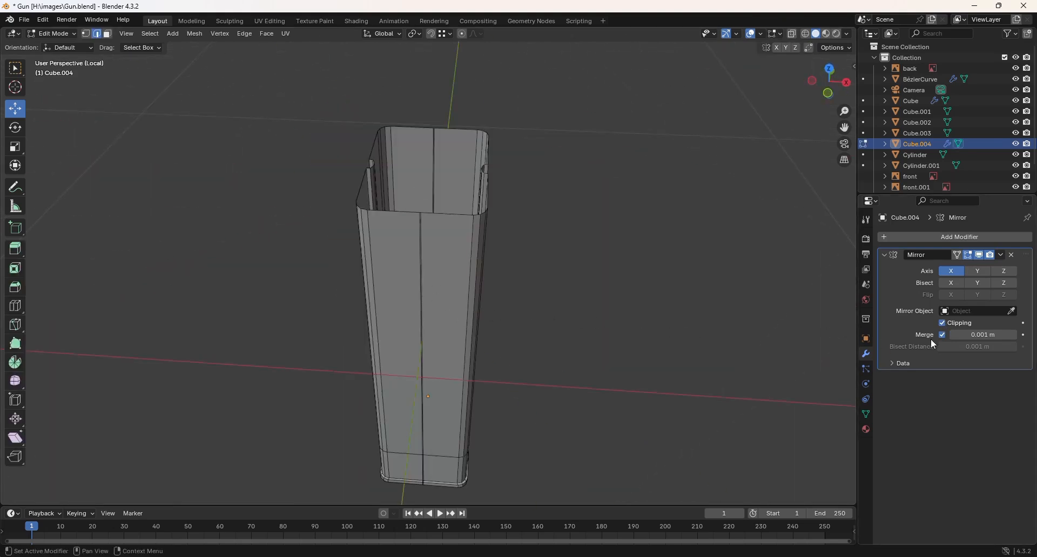
pyautogui.click(85, 34)
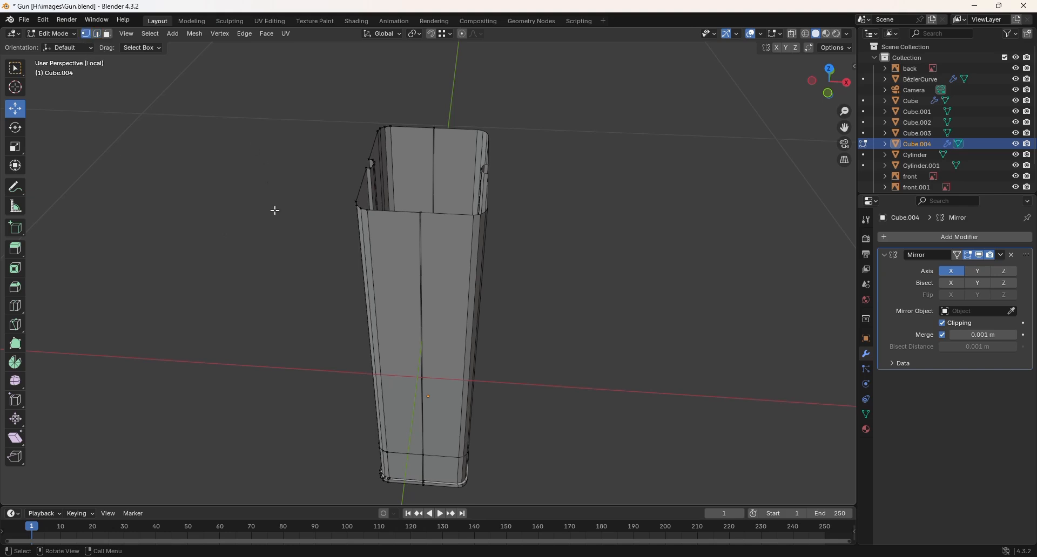
pyautogui.moveTo(447, 185); pyautogui.dragTo(428, 253, button='middle')
pyautogui.moveTo(411, 141); pyautogui.dragTo(447, 365)
pyautogui.moveTo(448, 365); pyautogui.dragTo(452, 256, button='middle')
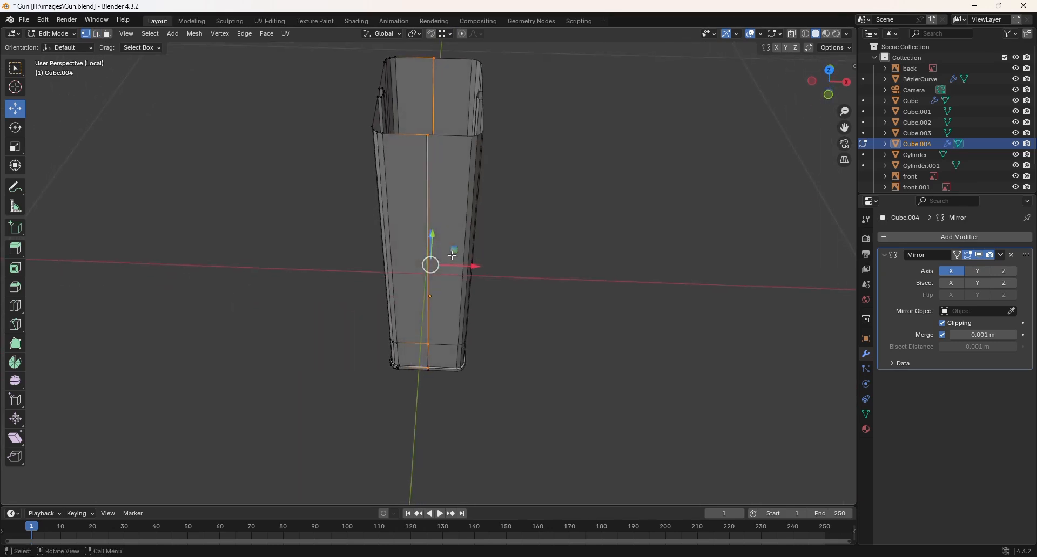
pyautogui.moveTo(466, 265); pyautogui.dragTo(457, 266)
pyautogui.click(520, 319)
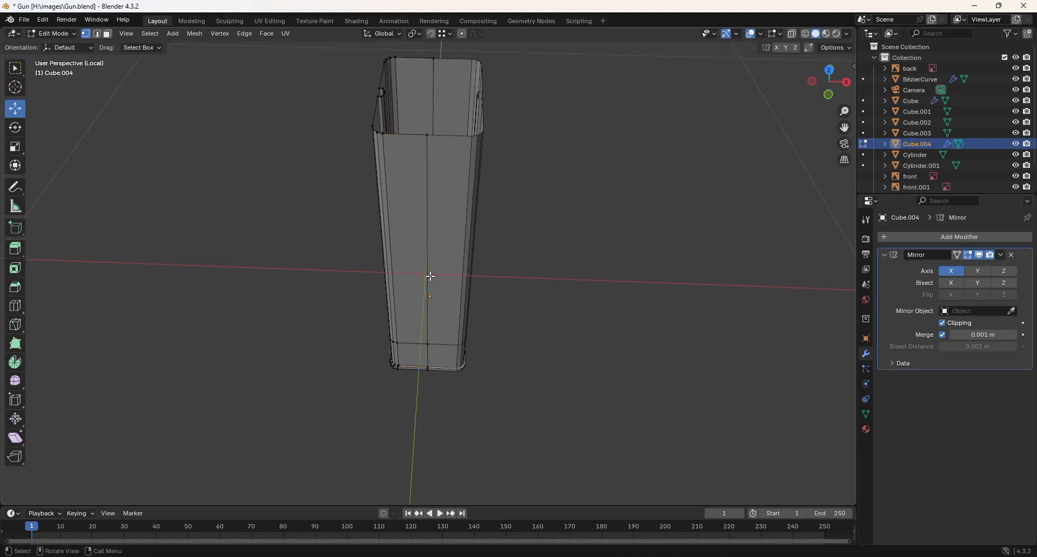
# - Move the two centre vertices at the magazine's bottom edge individually along X to close the remaining gap in the bottom seam
pyautogui.moveTo(534, 226); pyautogui.dragTo(500, 305, button='middle')
pyautogui.scroll(2, 500, 305)
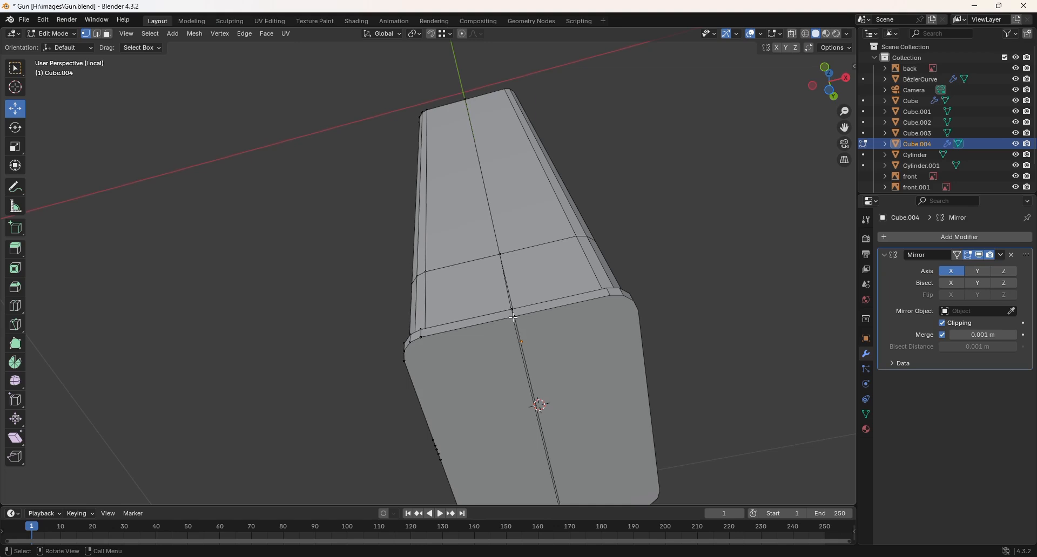
pyautogui.click(511, 310)
pyautogui.moveTo(527, 306); pyautogui.dragTo(525, 306)
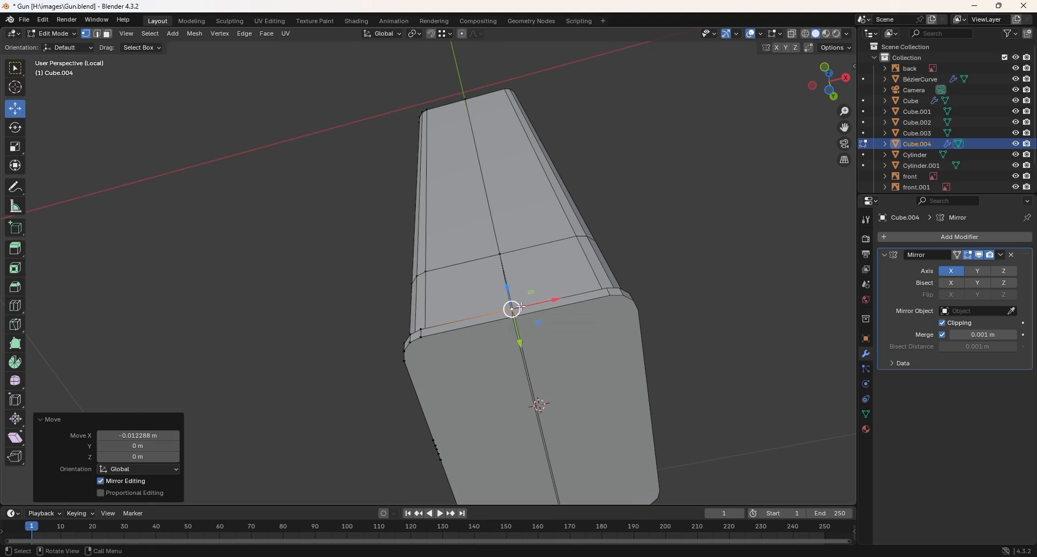
pyautogui.click(516, 318)
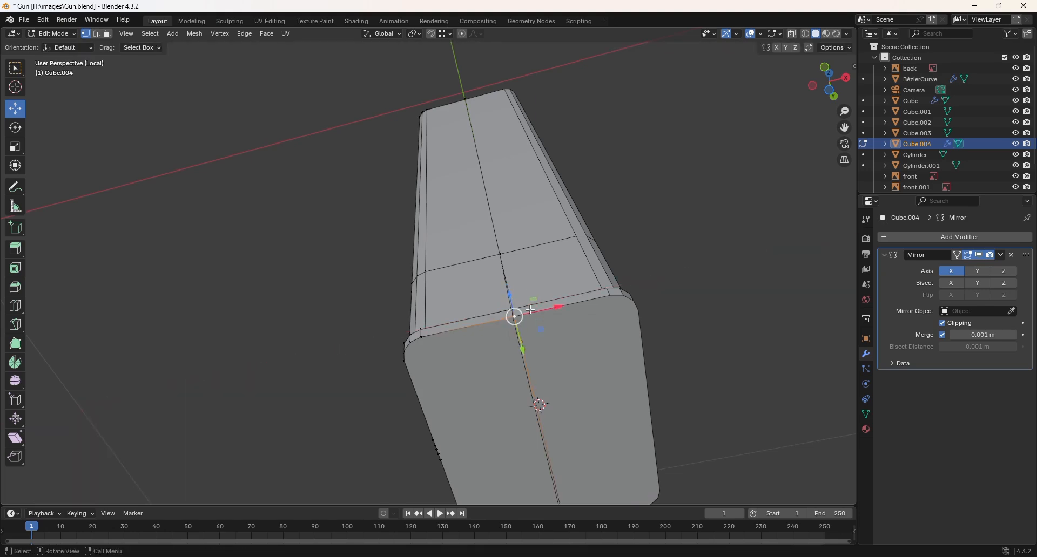
pyautogui.moveTo(531, 310); pyautogui.dragTo(505, 315)
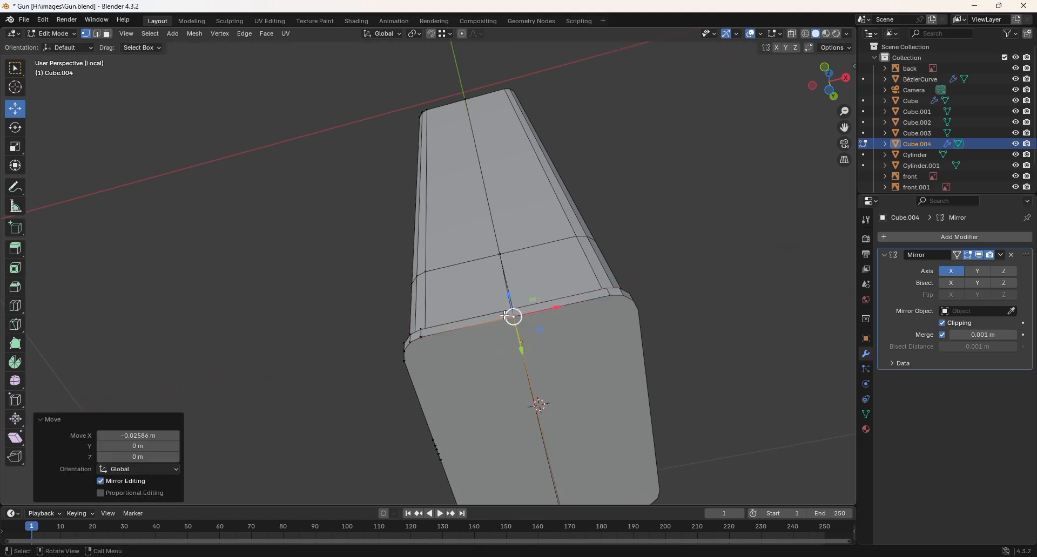
# - Leave mesh editing, apply the Mirror modifier to the magazine and deselect it
pyautogui.moveTo(505, 316); pyautogui.dragTo(546, 275, button='middle')
pyautogui.moveTo(478, 372); pyautogui.dragTo(501, 246, button='middle')
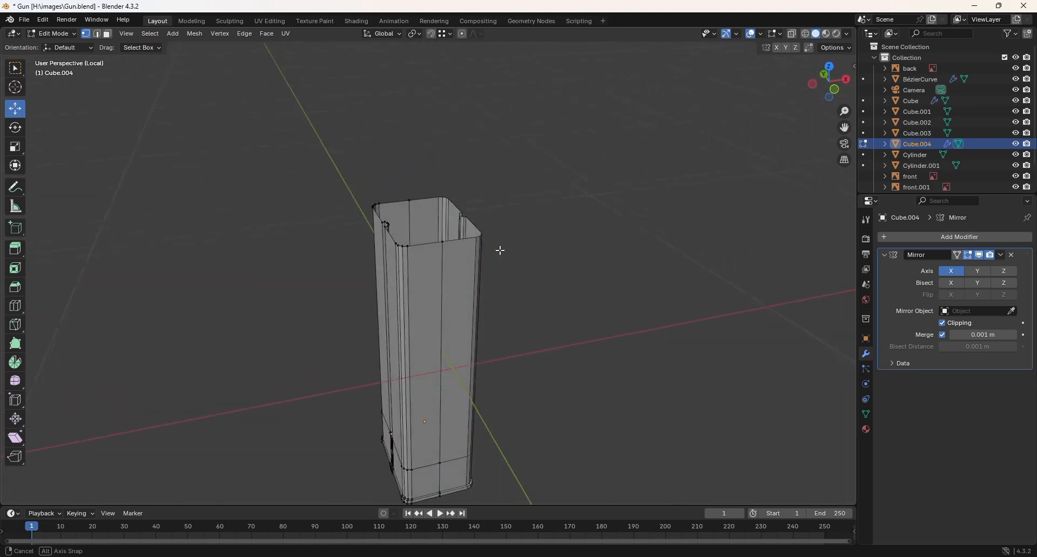
pyautogui.keyDown('shift'); pyautogui.moveTo(462, 328); pyautogui.dragTo(497, 200, button='middle'); pyautogui.keyUp('shift')
pyautogui.scroll(3, 503, 358)
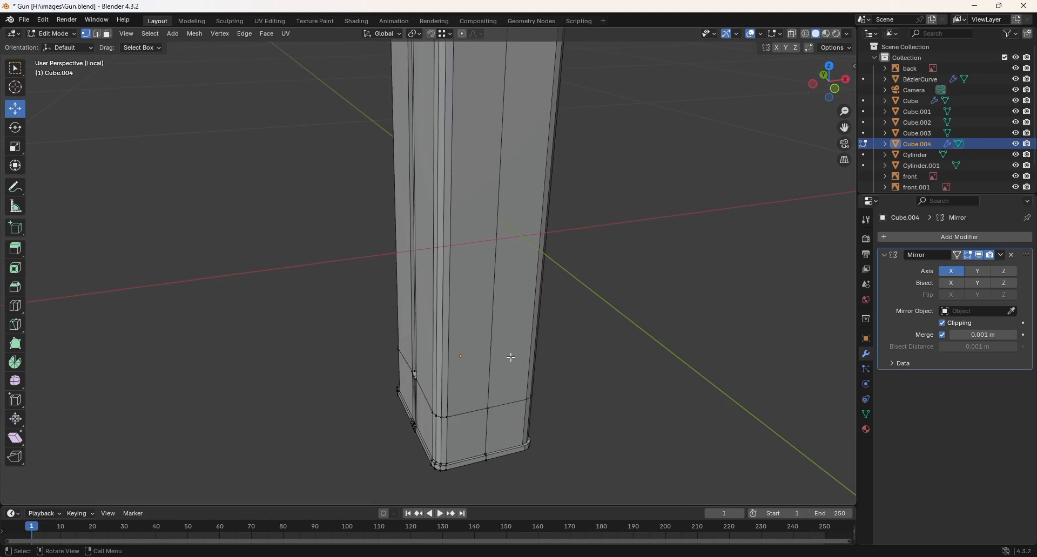
pyautogui.press('Tab')
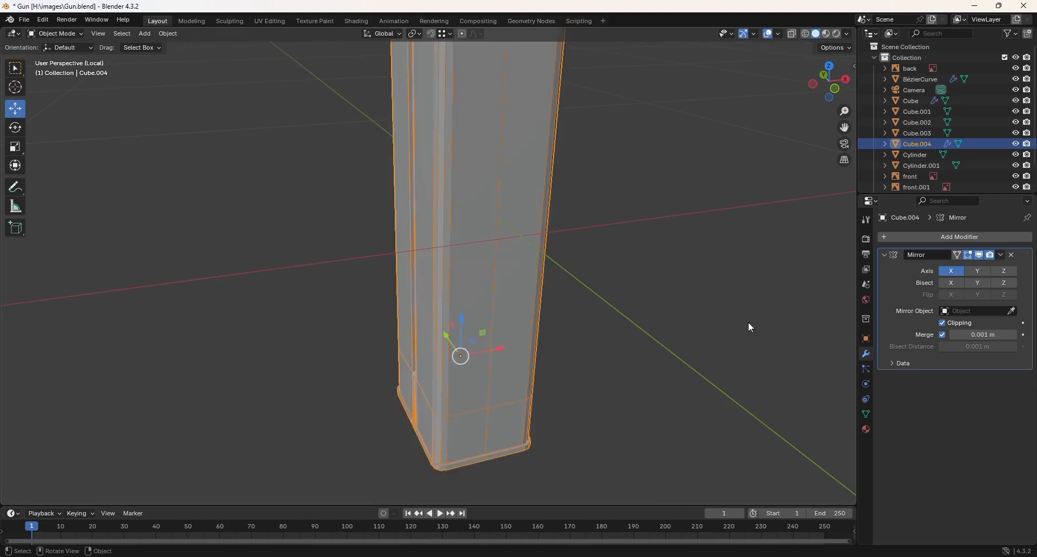
pyautogui.click(1000, 255)
pyautogui.click(967, 267)
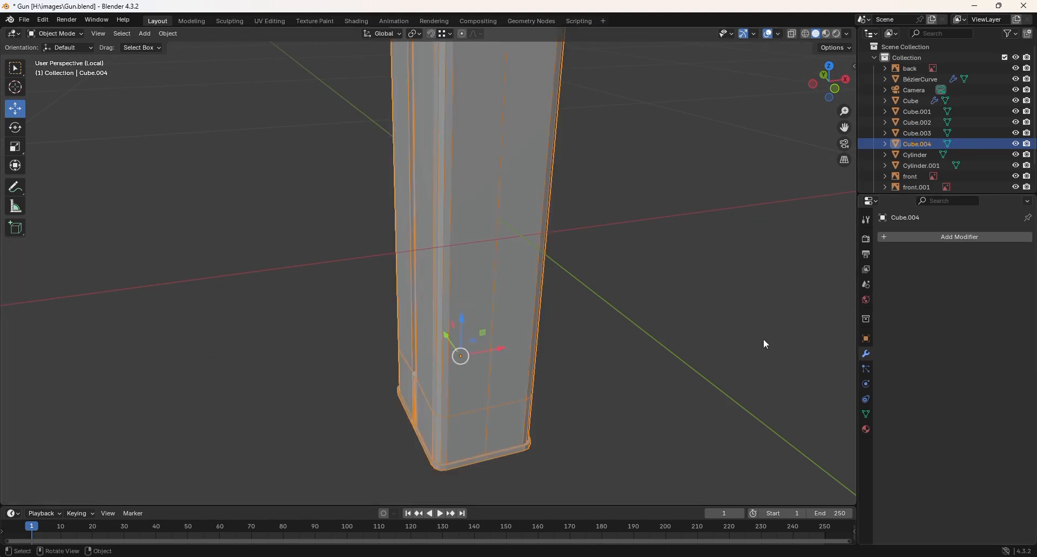
pyautogui.click(635, 409)
pyautogui.moveTo(428, 416); pyautogui.dragTo(377, 440, button='middle')
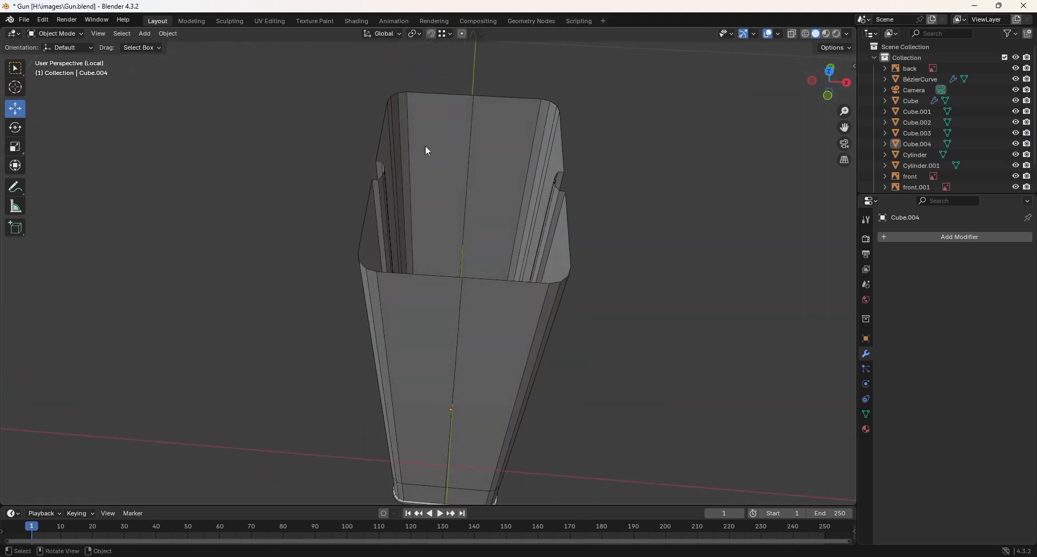
# - Select the top edge paths of both grooved side walls in edge mode and connect them with Bridge Edge Loops
pyautogui.moveTo(647, 201); pyautogui.dragTo(544, 328, button='middle')
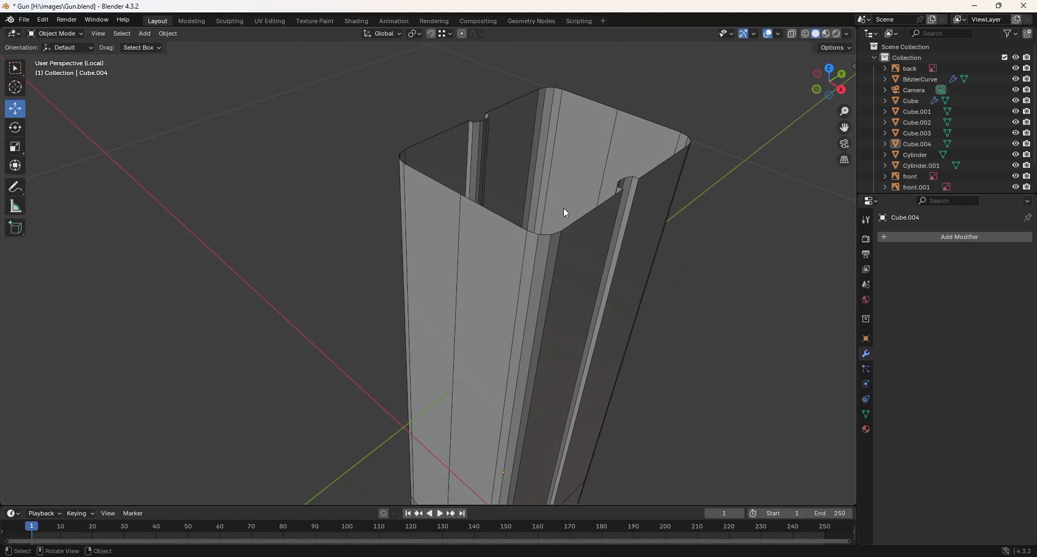
pyautogui.press('Tab')
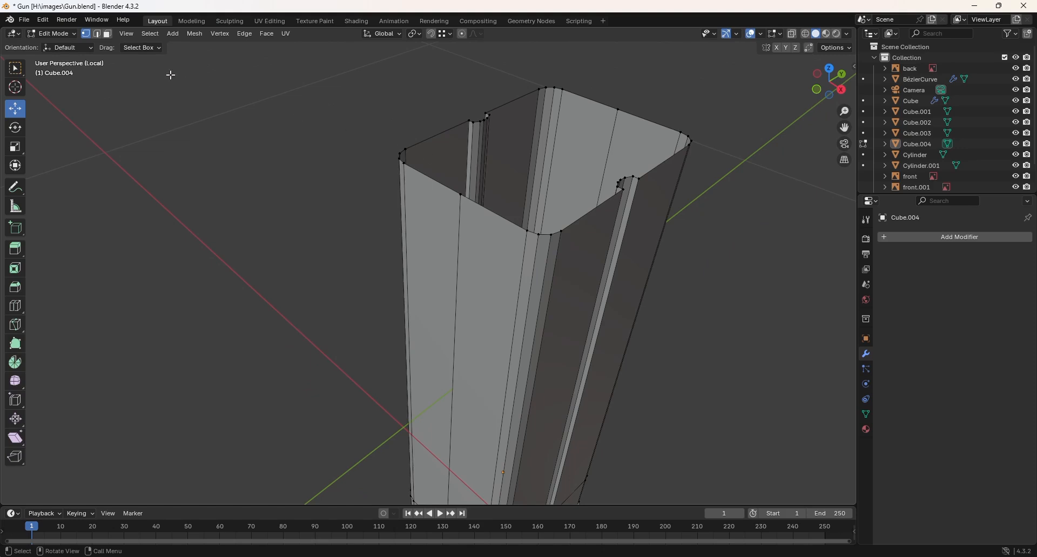
pyautogui.click(443, 132)
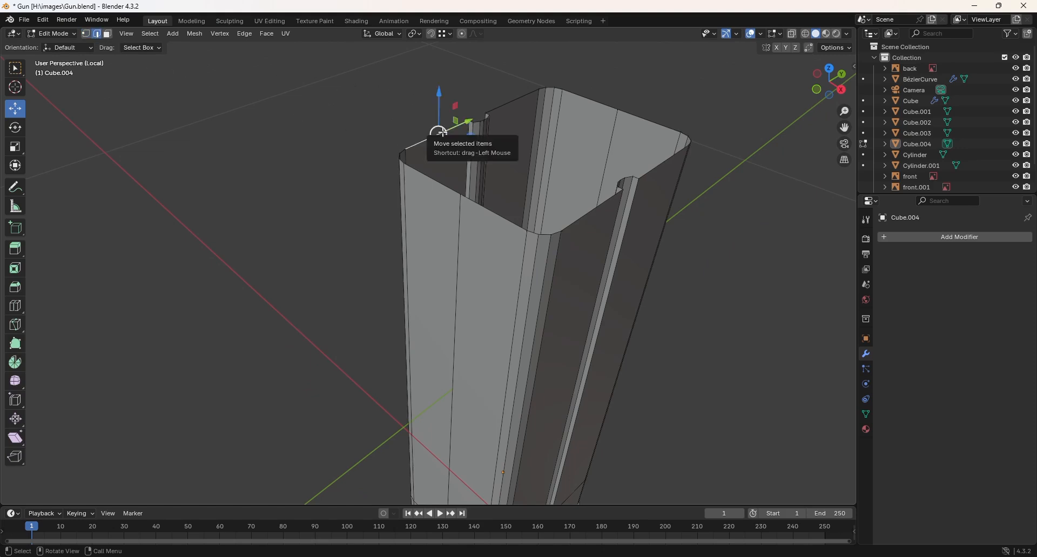
pyautogui.keyDown('ctrl'); pyautogui.click(507, 101); pyautogui.keyUp('ctrl')
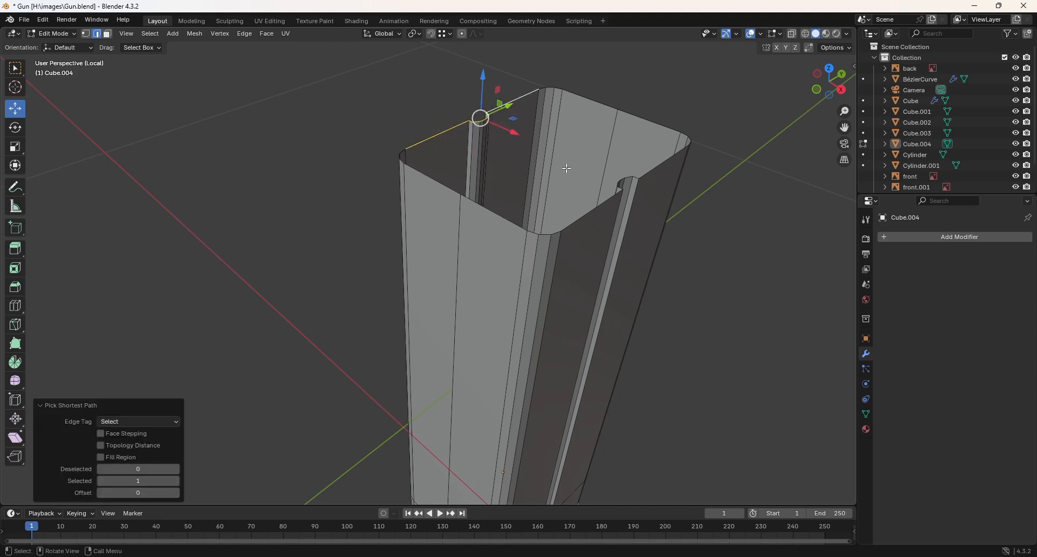
pyautogui.keyDown('shift'); pyautogui.click(584, 217); pyautogui.keyUp('shift')
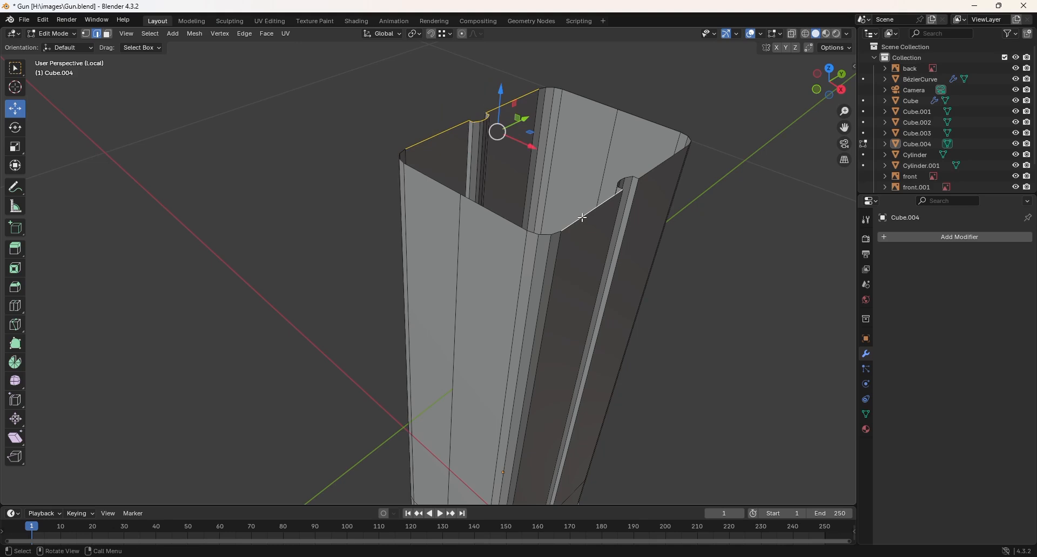
pyautogui.keyDown('ctrl'); pyautogui.click(653, 169); pyautogui.keyUp('ctrl')
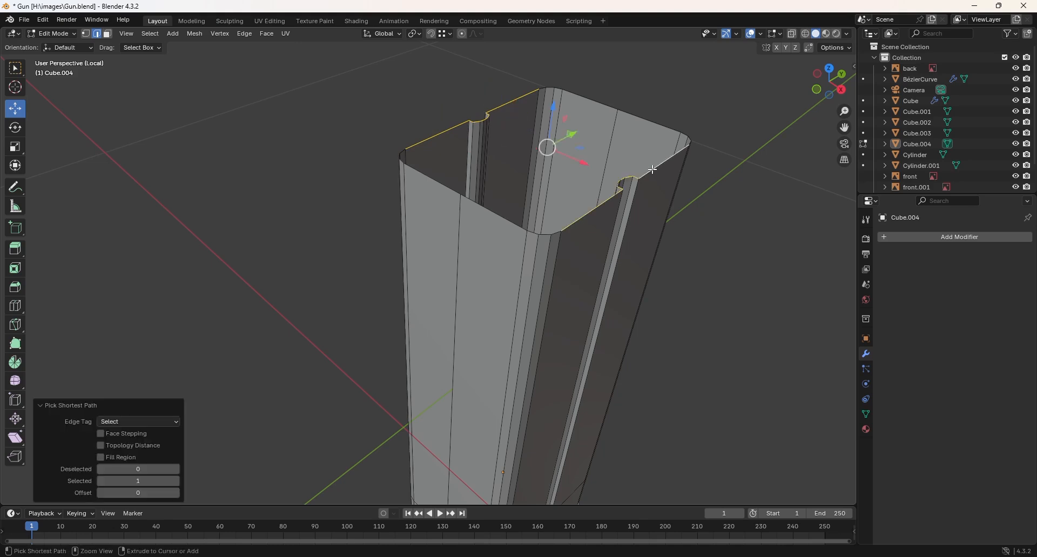
pyautogui.click(244, 34)
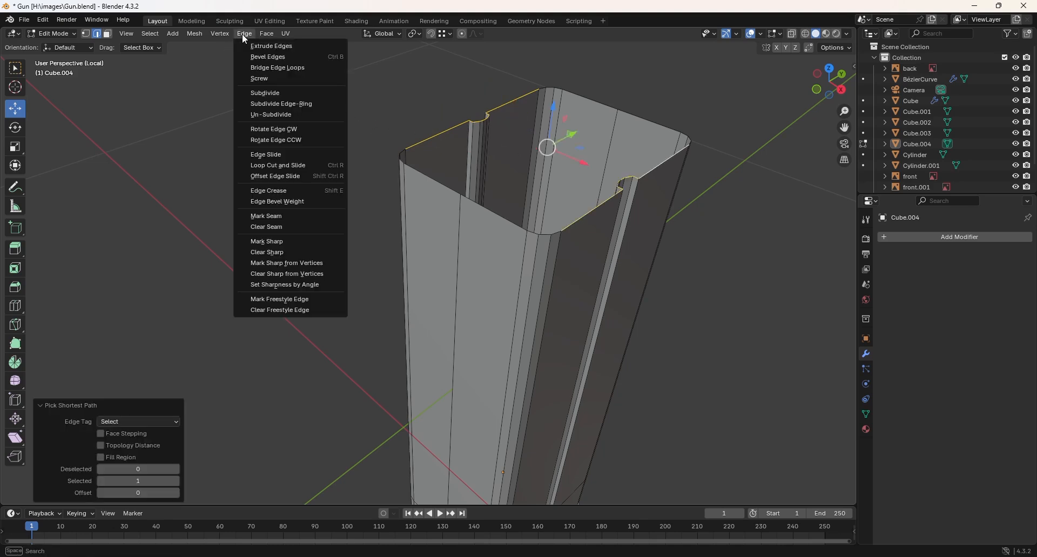
pyautogui.click(260, 72)
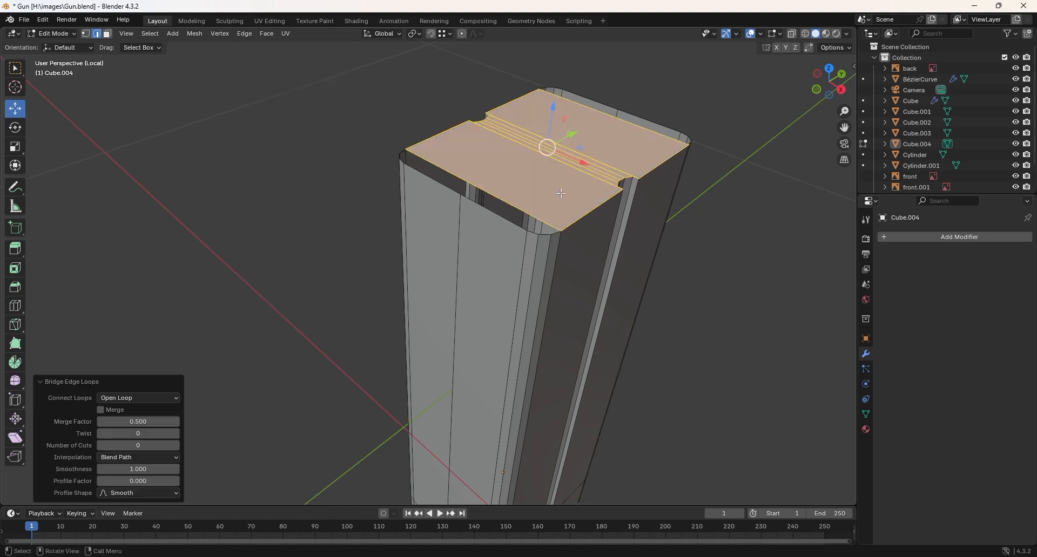
# - Select the open top edges of the two rounded corners at the magazine's +Y end and bridge them across the opening
pyautogui.moveTo(612, 198); pyautogui.dragTo(523, 210, button='middle')
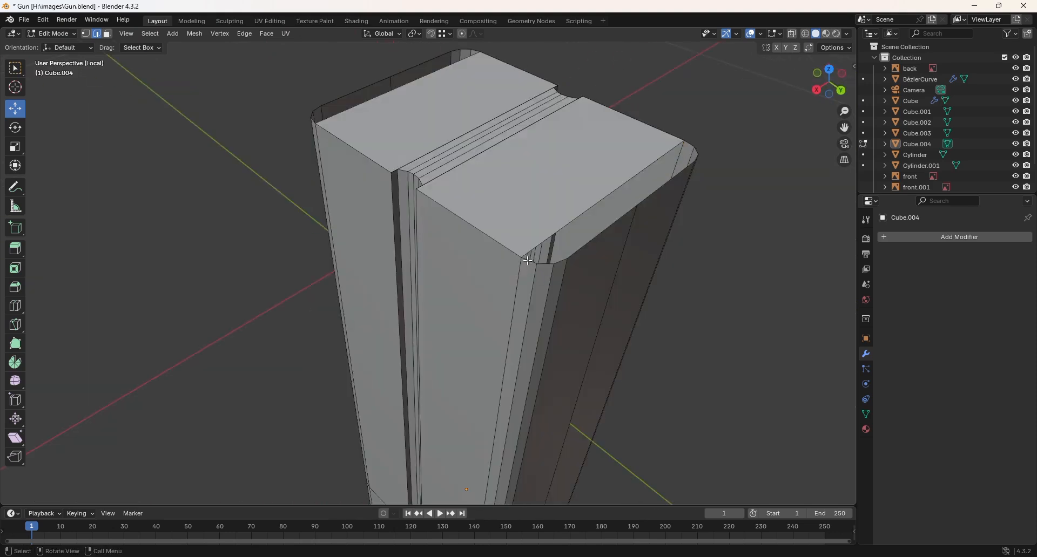
pyautogui.keyDown('ctrl'); pyautogui.click(528, 261); pyautogui.keyUp('ctrl')
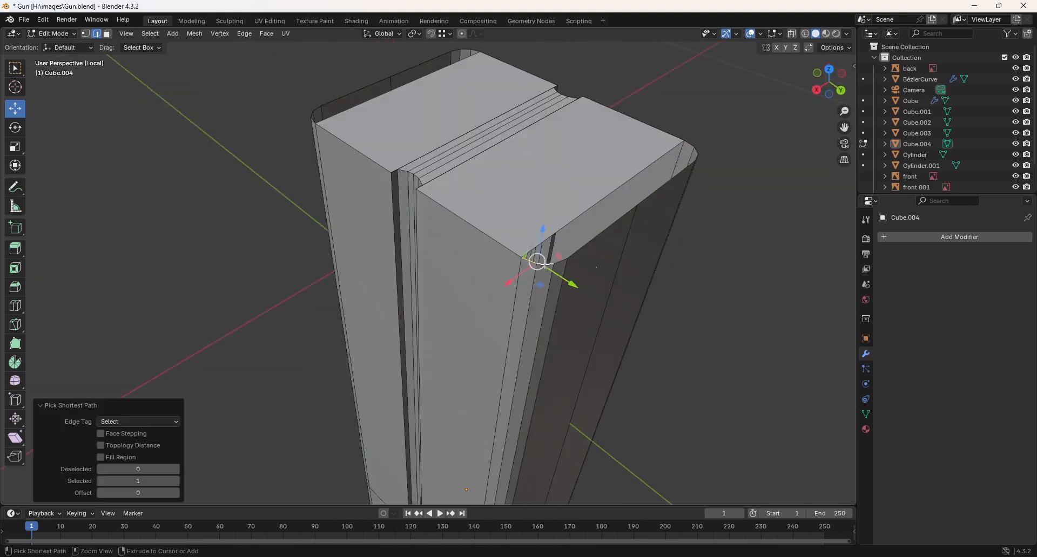
pyautogui.keyDown('shift'); pyautogui.click(692, 148); pyautogui.keyUp('shift')
pyautogui.keyDown('shift'); pyautogui.click(696, 151); pyautogui.keyUp('shift')
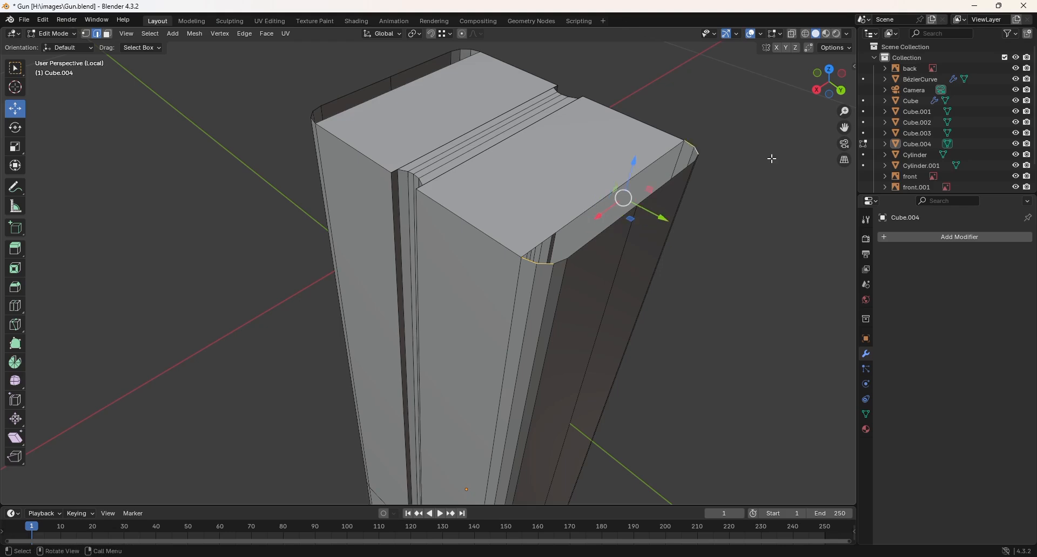
pyautogui.click(245, 34)
pyautogui.click(263, 66)
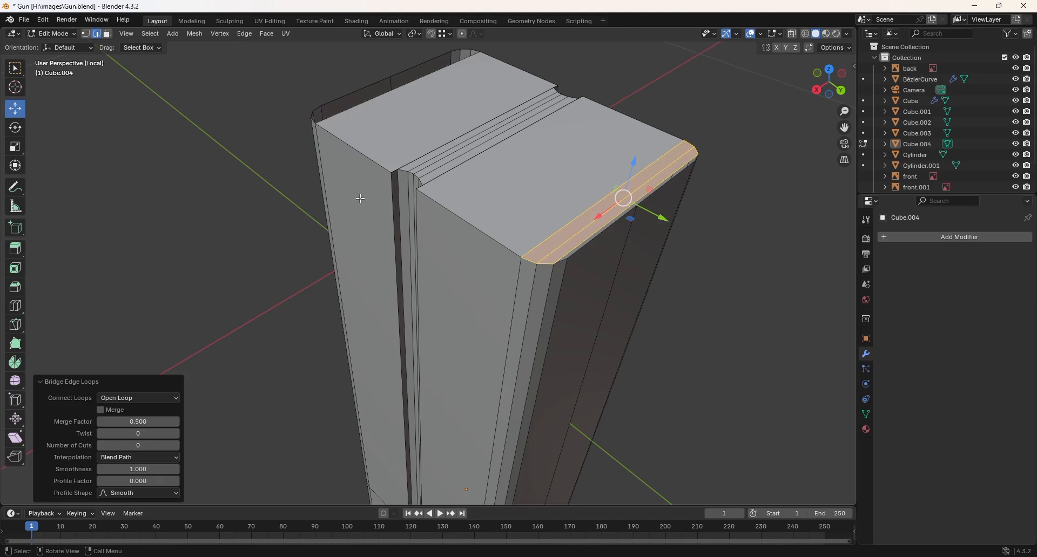
# - Bridge the rounded-corner top edges at the magazine's -Y end in the same way
pyautogui.moveTo(360, 199); pyautogui.dragTo(508, 214, button='middle')
pyautogui.click(539, 337)
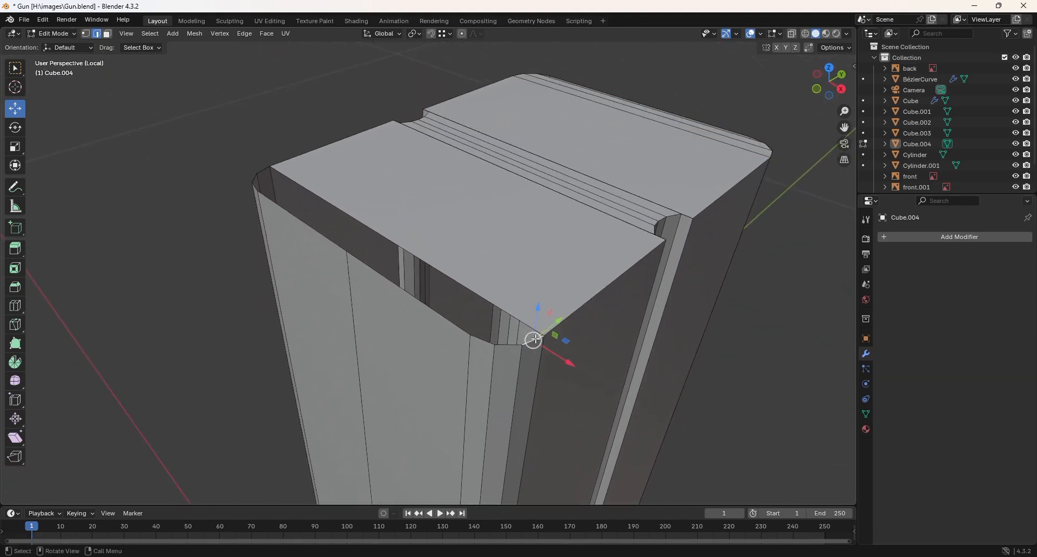
pyautogui.keyDown('ctrl'); pyautogui.click(521, 340); pyautogui.keyUp('ctrl')
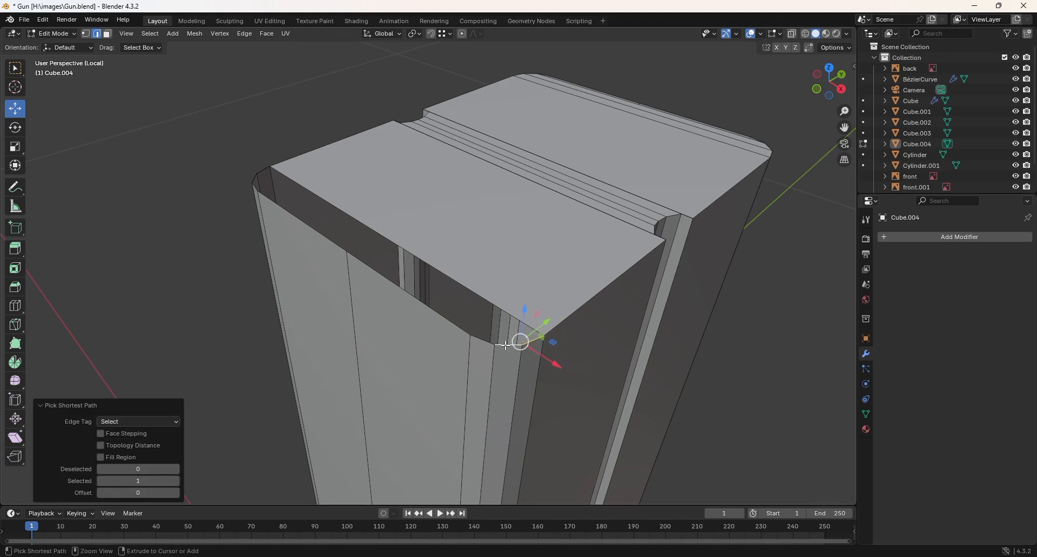
pyautogui.keyDown('shift'); pyautogui.click(266, 167); pyautogui.keyUp('shift')
pyautogui.keyDown('shift'); pyautogui.click(255, 176); pyautogui.keyUp('shift')
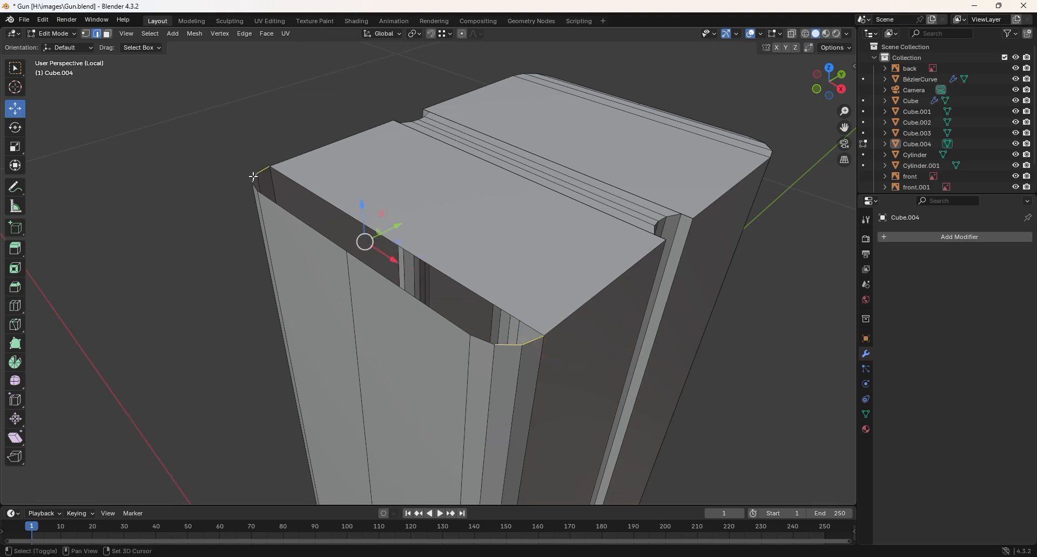
pyautogui.click(244, 34)
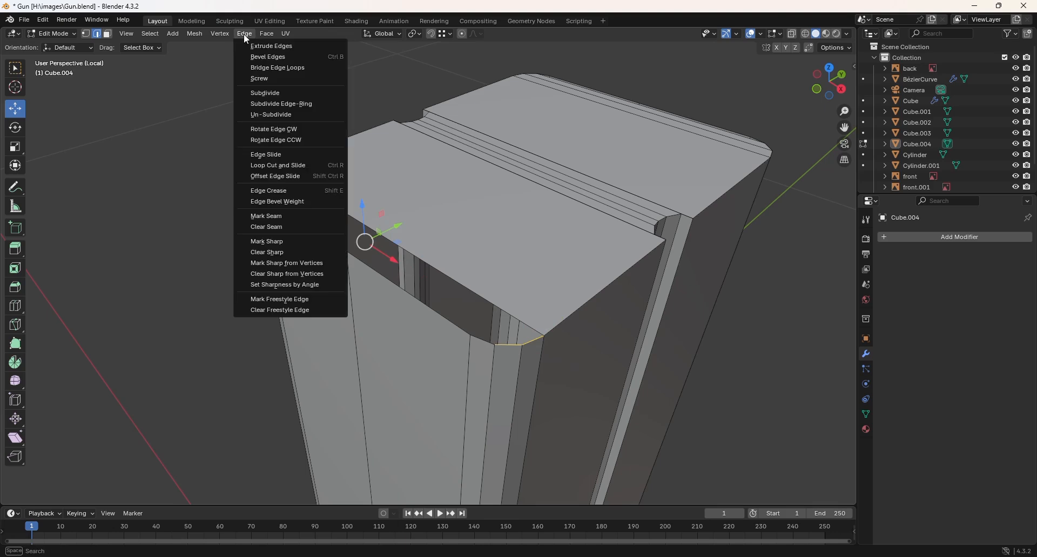
pyautogui.click(264, 68)
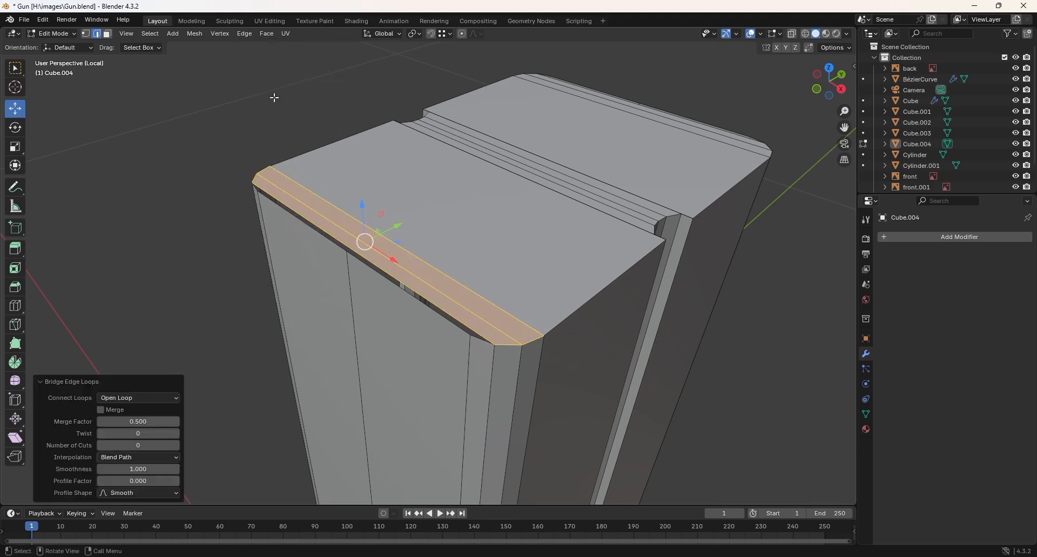
# - Add one centred loop cut with slide factor 0 along the length of the new top faces, in line with the end-wall centre edges
pyautogui.moveTo(450, 318); pyautogui.dragTo(457, 334, button='middle')
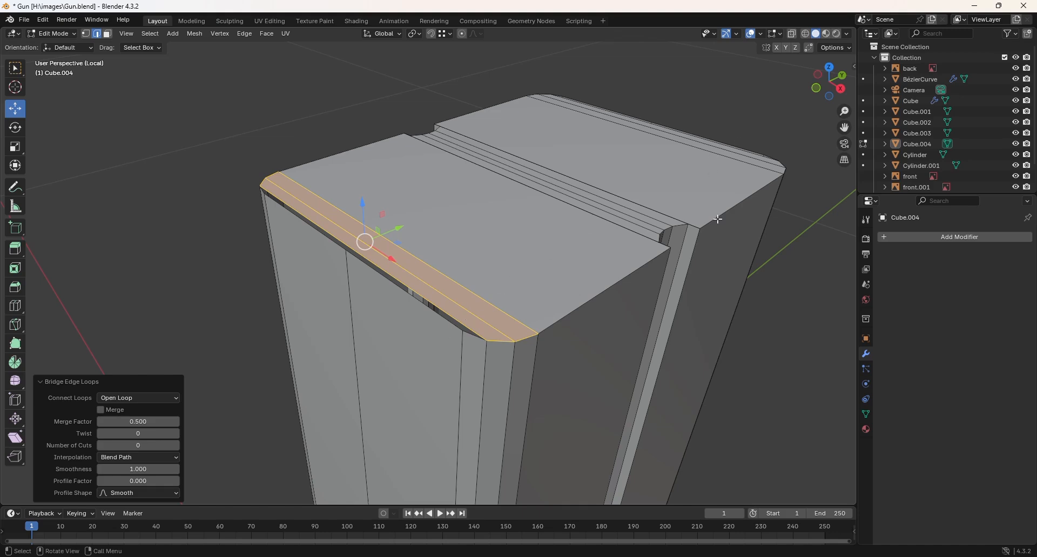
pyautogui.moveTo(718, 219); pyautogui.dragTo(634, 266, button='middle')
pyautogui.moveTo(655, 336); pyautogui.dragTo(541, 311, button='middle')
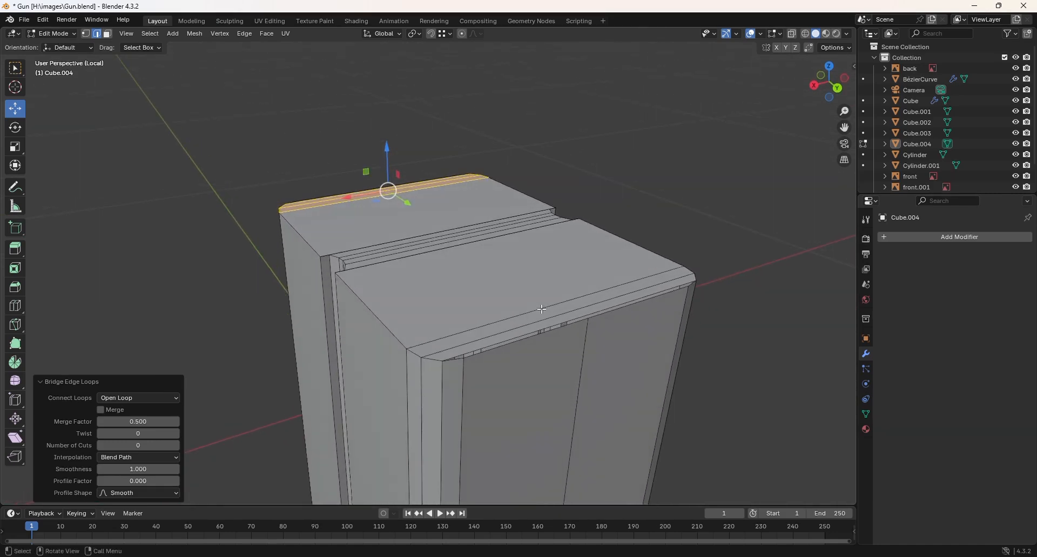
pyautogui.hotkey('ctrl', 'r')
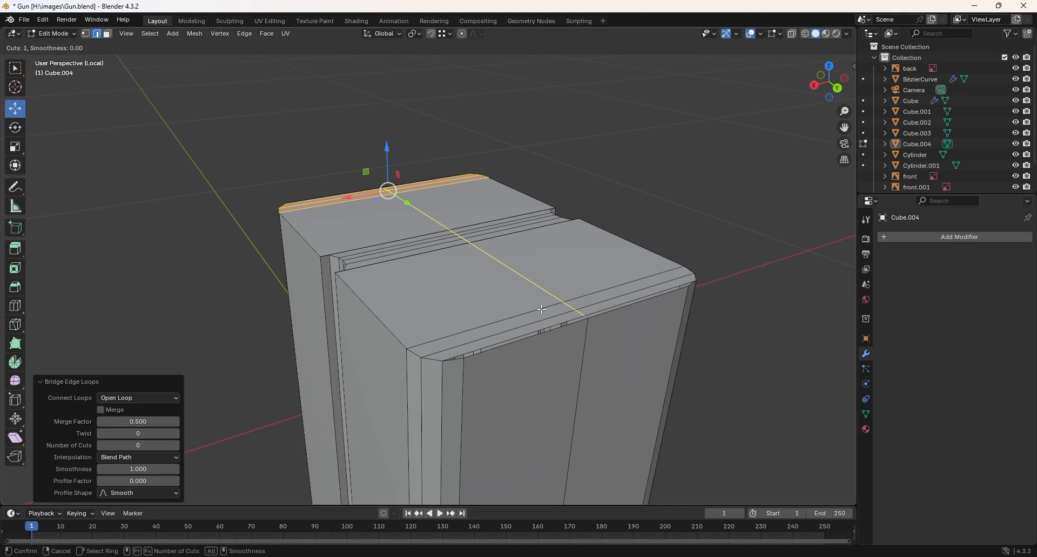
pyautogui.click(540, 309)
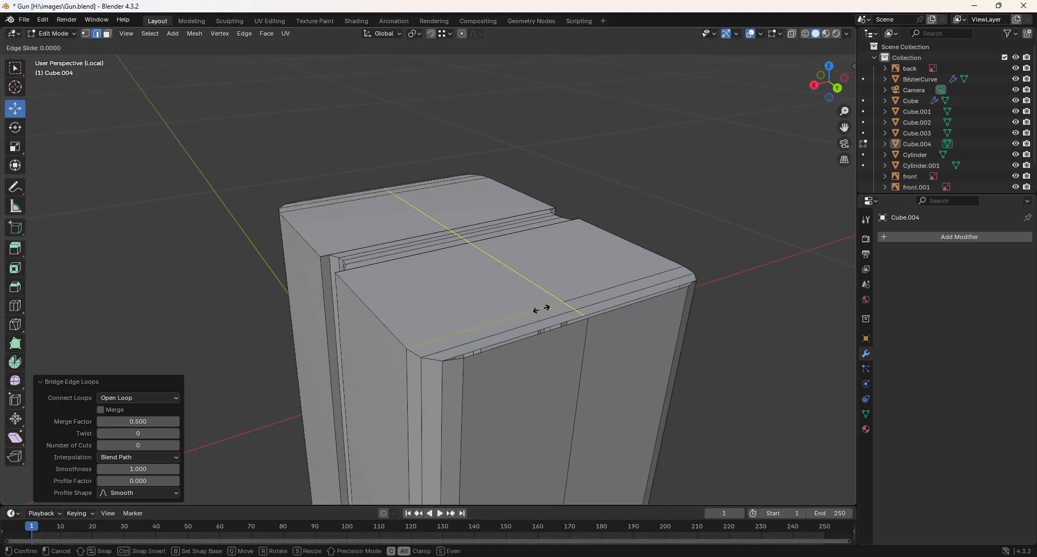
pyautogui.click(541, 310)
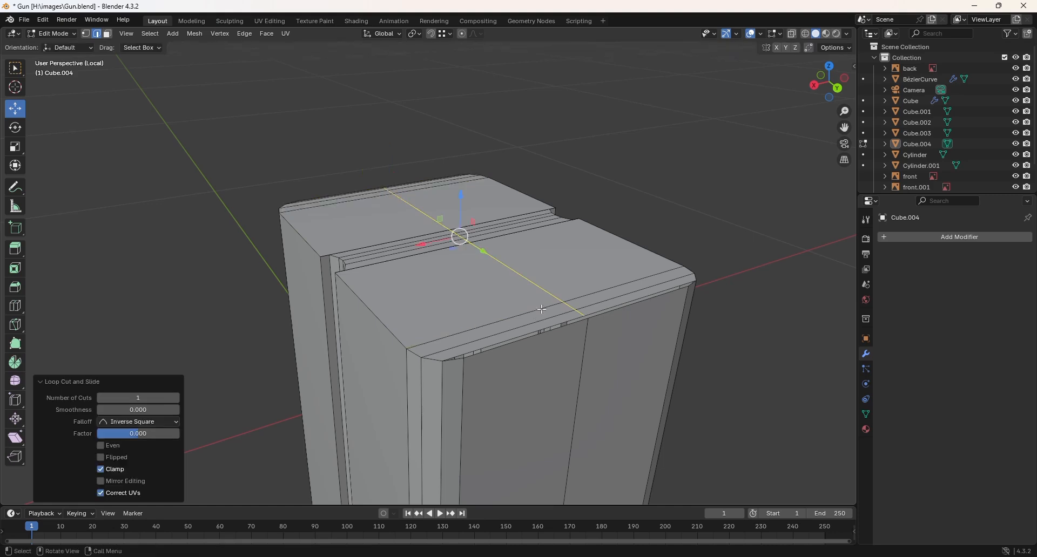
# - Add one loop cut with a slide factor of about 0.204 along the magazine top's +X half
pyautogui.hotkey('ctrl', 'r')
pyautogui.click(494, 329)
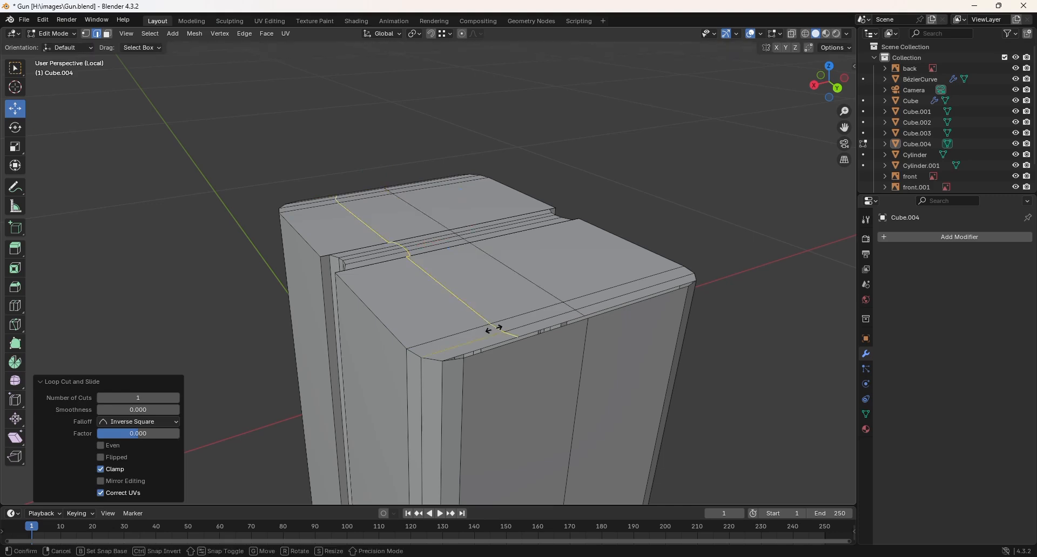
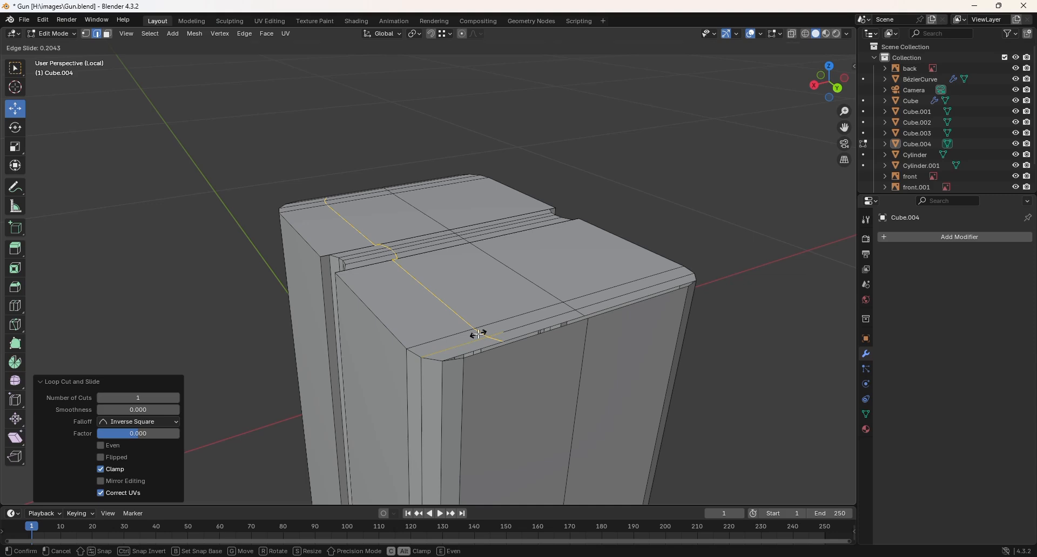
pyautogui.click(479, 334)
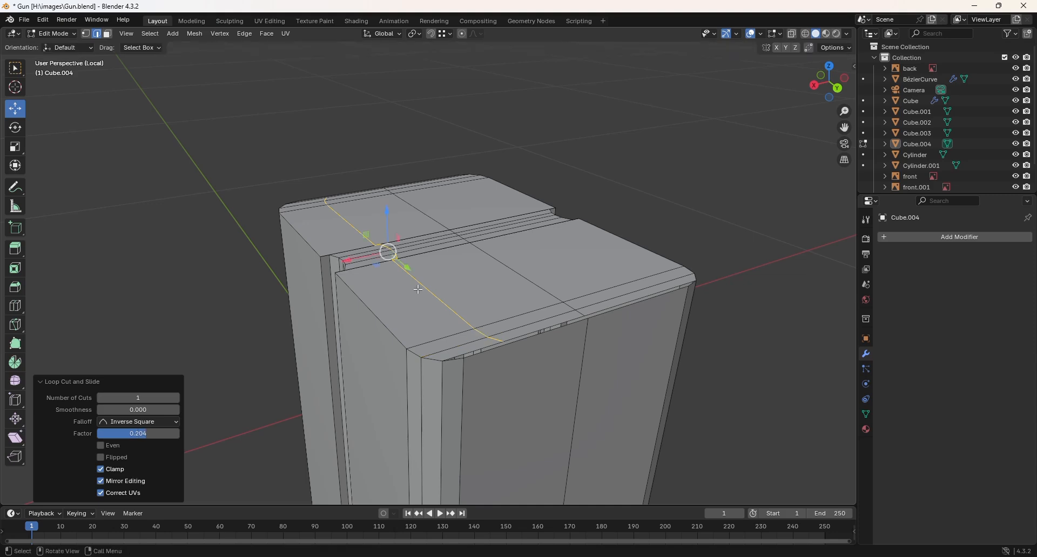
# - Flatten the new loop with an X scale of 0 and move it about 0.025 m along X towards the outer corners
pyautogui.click(18, 151)
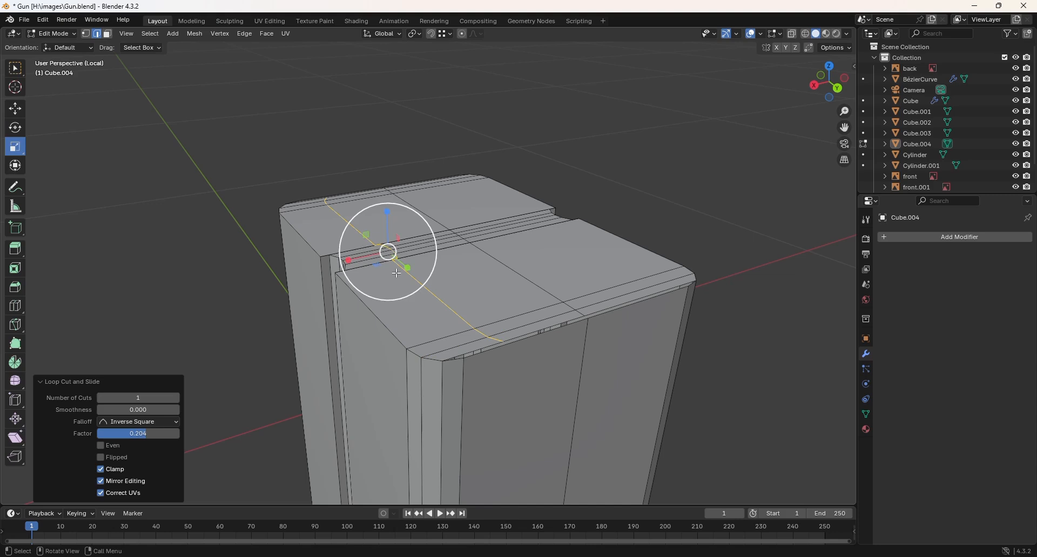
pyautogui.moveTo(346, 263); pyautogui.dragTo(393, 255)
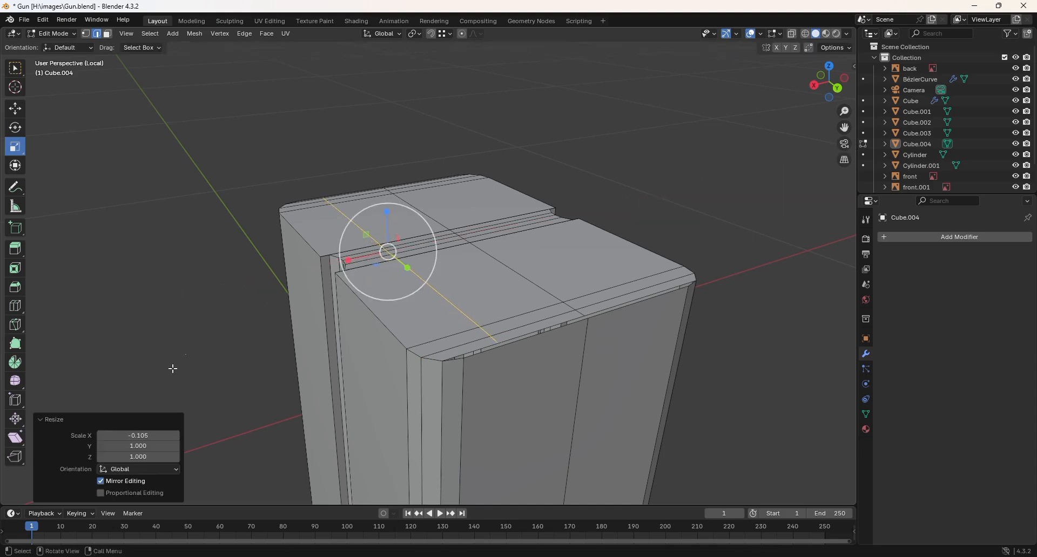
pyautogui.click(155, 436)
pyautogui.write('0')
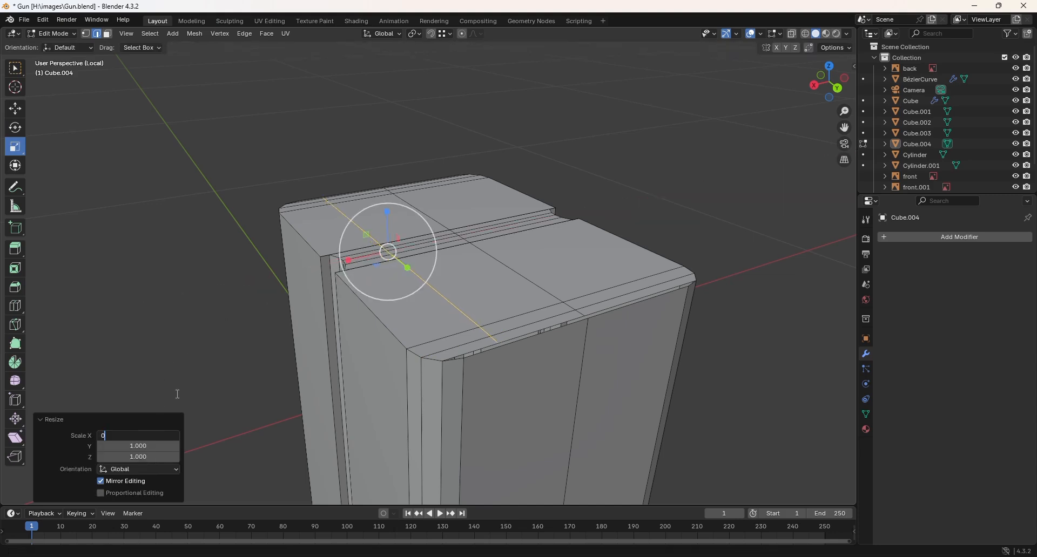
pyautogui.press('Return')
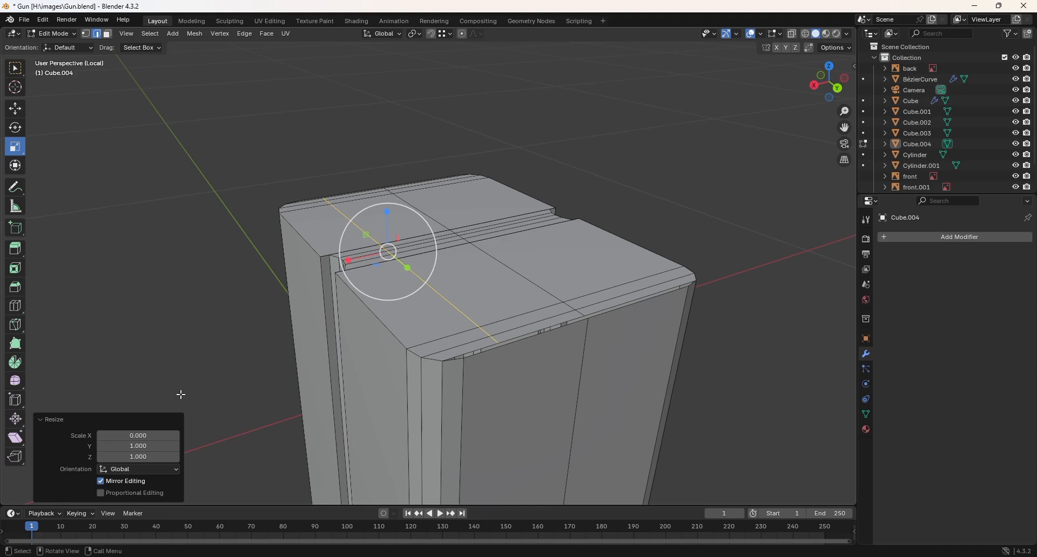
pyautogui.moveTo(675, 319); pyautogui.dragTo(650, 325, button='middle')
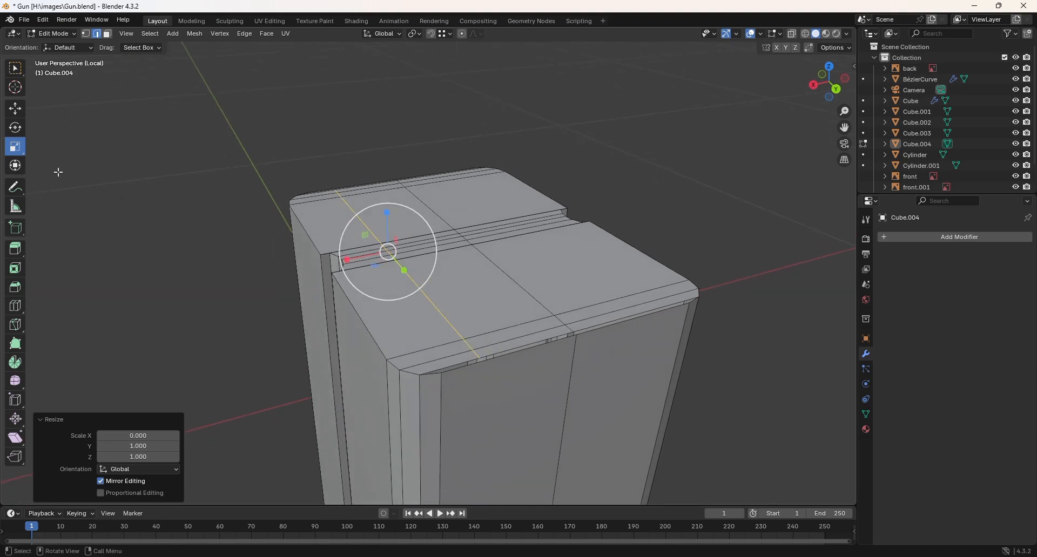
pyautogui.click(15, 109)
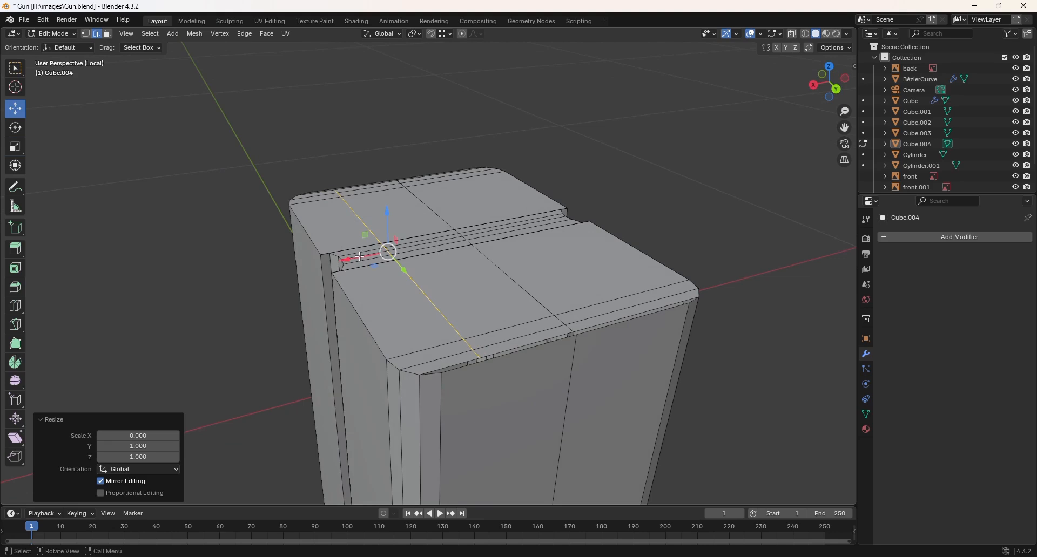
pyautogui.moveTo(378, 258); pyautogui.dragTo(328, 263)
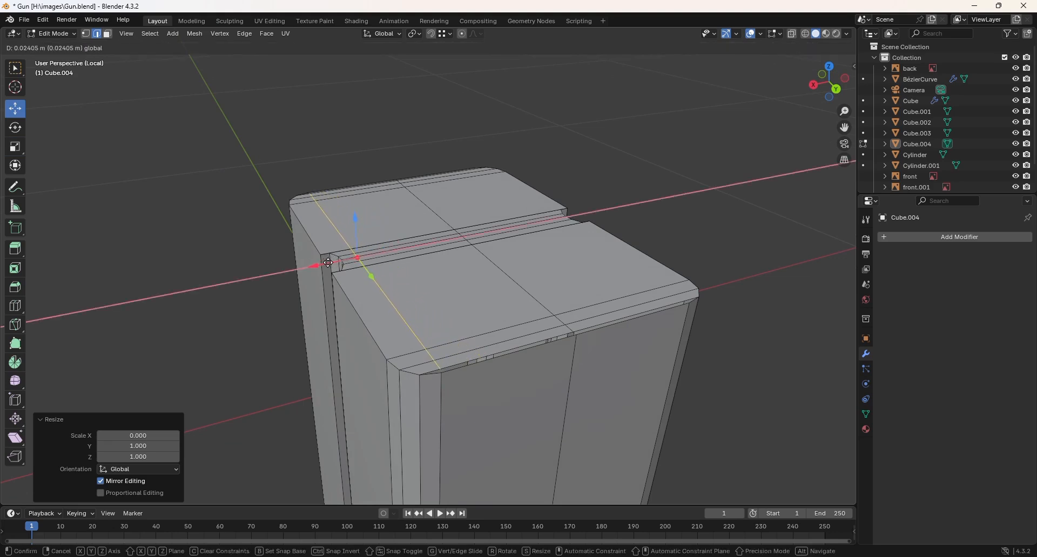
pyautogui.moveTo(329, 263); pyautogui.dragTo(330, 263)
# - Add one centred loop cut with slide factor 0 along the magazine top's -X half
pyautogui.moveTo(330, 263); pyautogui.dragTo(615, 331, button='middle')
pyautogui.hotkey('ctrl', 'r')
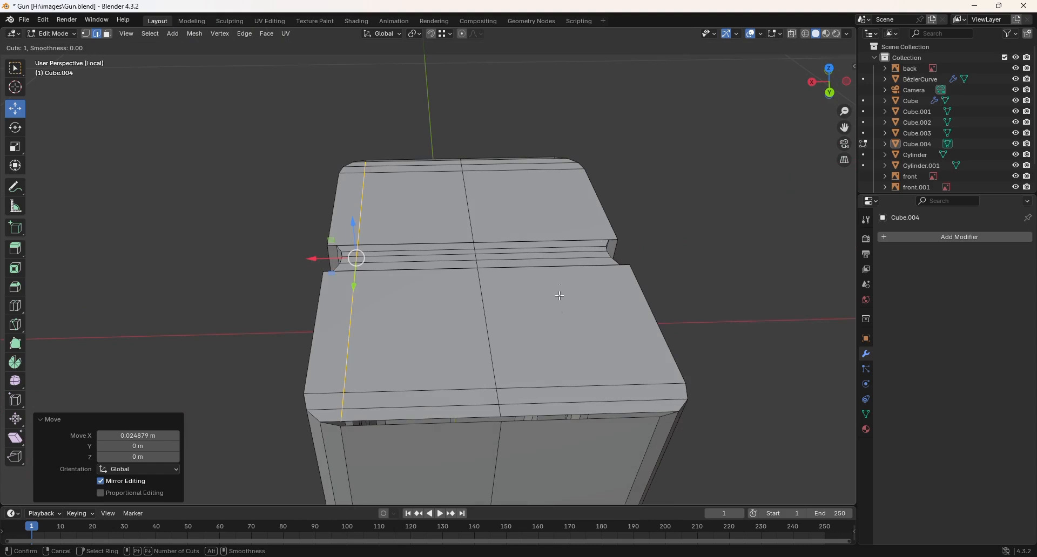
pyautogui.click(562, 261)
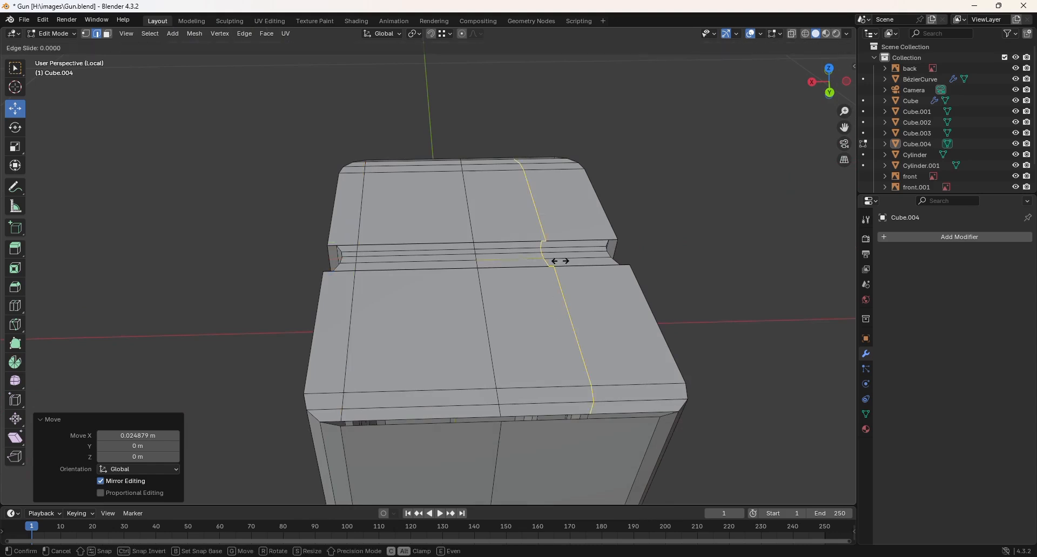
pyautogui.click(561, 262)
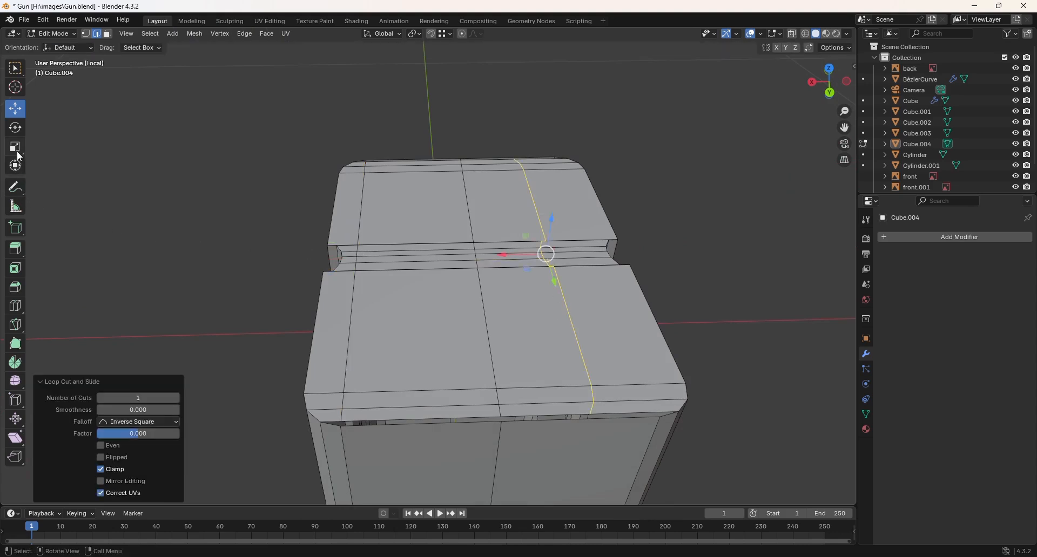
# - Flatten the -X side loop with an X scale of 0 and move it about -0.036 m along X towards the outer corners
pyautogui.click(15, 146)
pyautogui.moveTo(503, 255); pyautogui.dragTo(539, 254)
pyautogui.click(135, 435)
pyautogui.write('0')
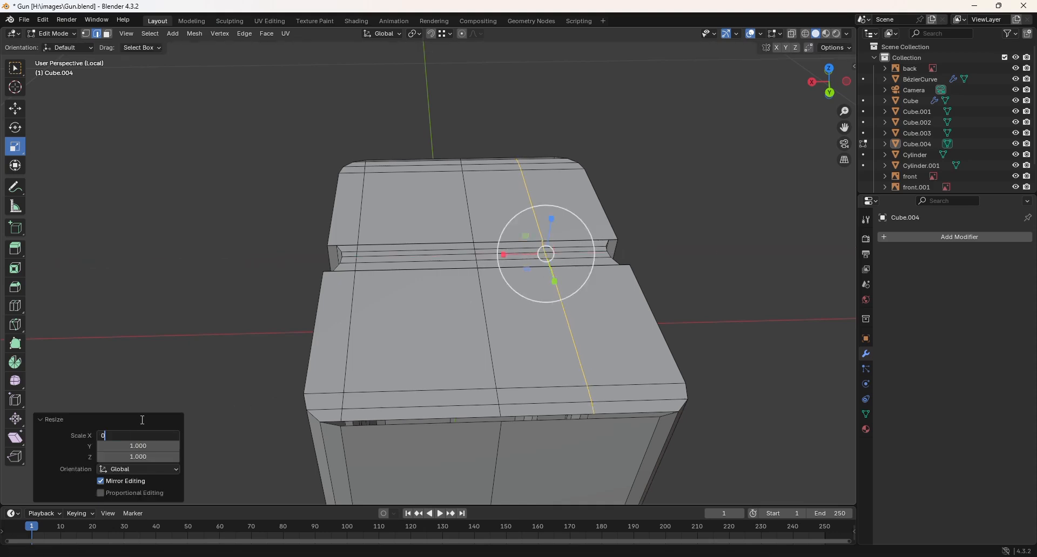
pyautogui.press('Return')
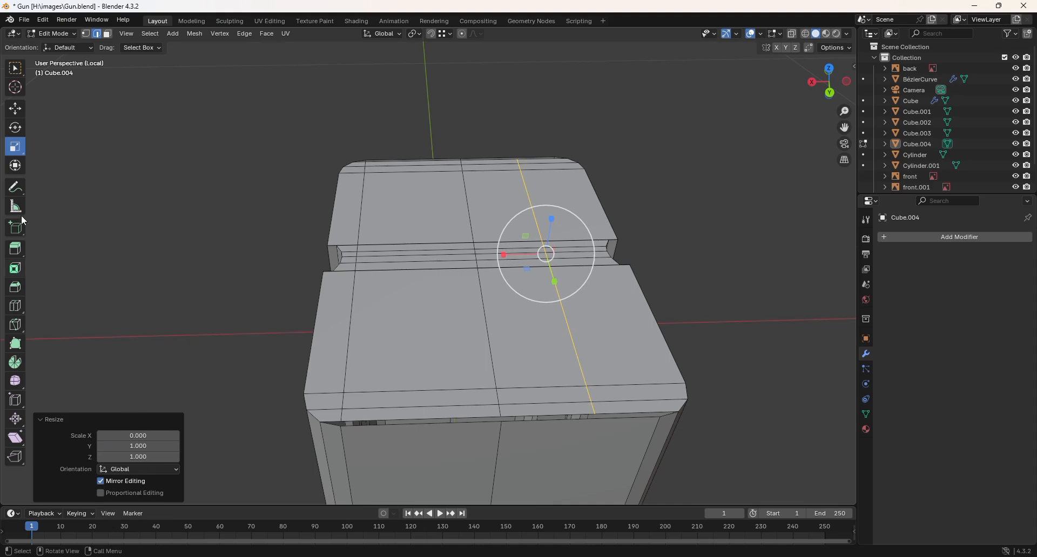
pyautogui.click(16, 109)
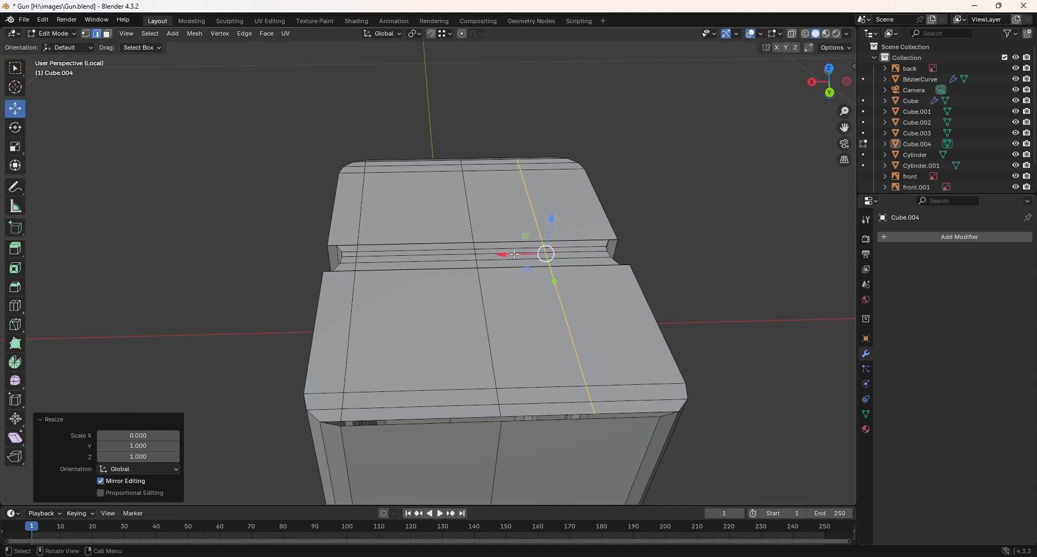
pyautogui.moveTo(516, 254); pyautogui.dragTo(563, 263)
# - In vertex mode, merge the top loop's end vertex into the adjacent wall vertex at the +X/+Y corner using At Last
pyautogui.moveTo(562, 263); pyautogui.dragTo(460, 280, button='middle')
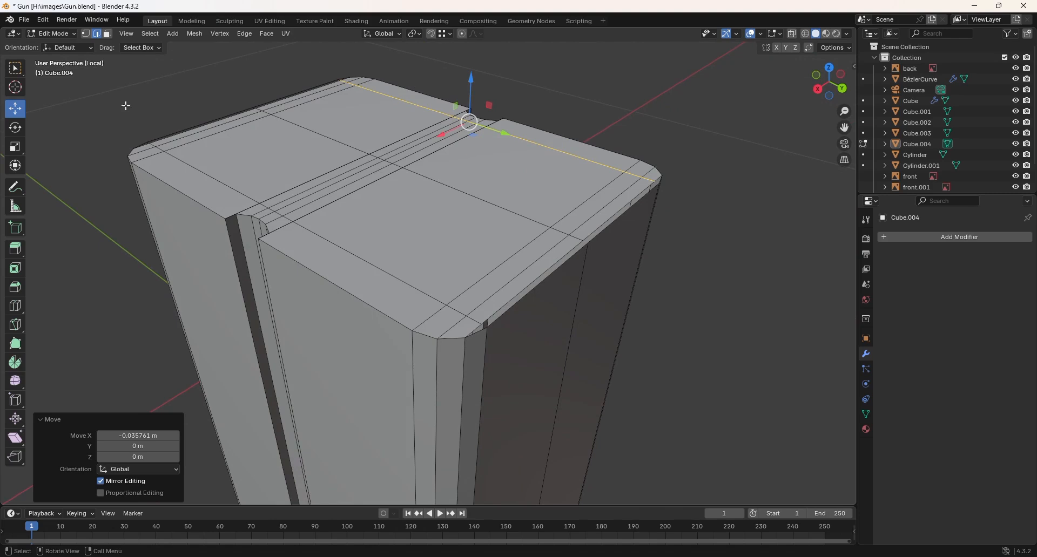
pyautogui.click(88, 34)
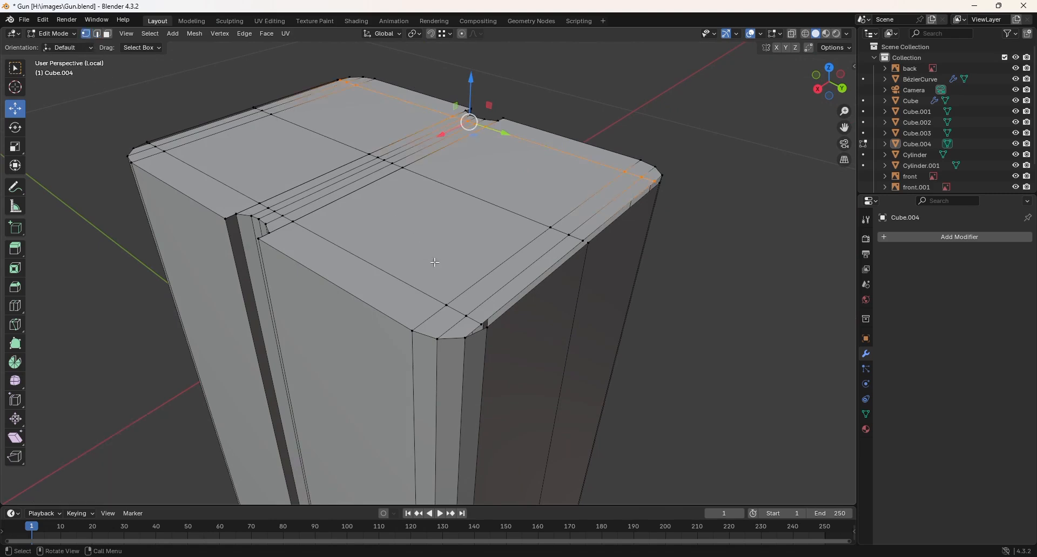
pyautogui.click(483, 327)
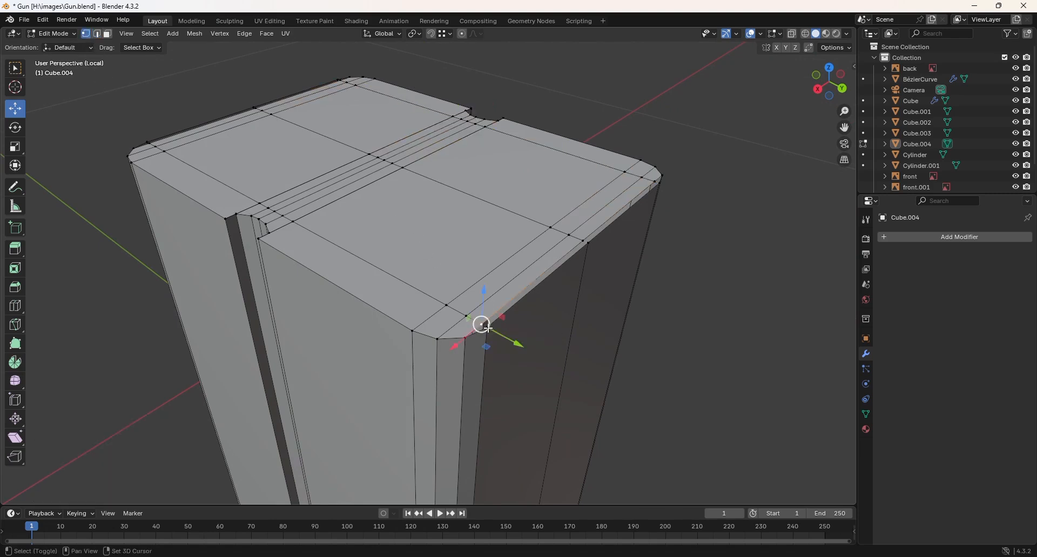
pyautogui.keyDown('shift'); pyautogui.click(488, 327); pyautogui.keyUp('shift')
pyautogui.press('m')
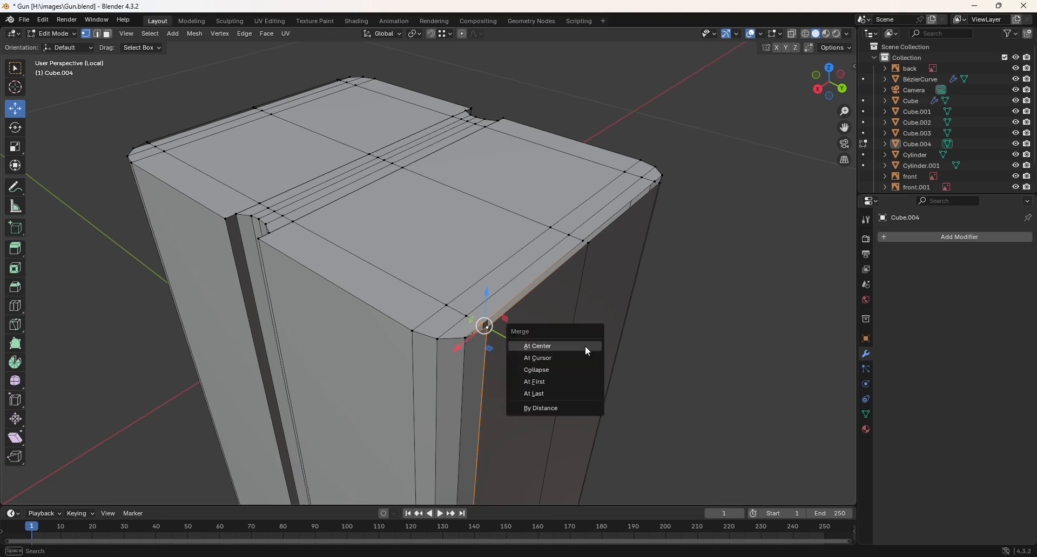
pyautogui.click(567, 392)
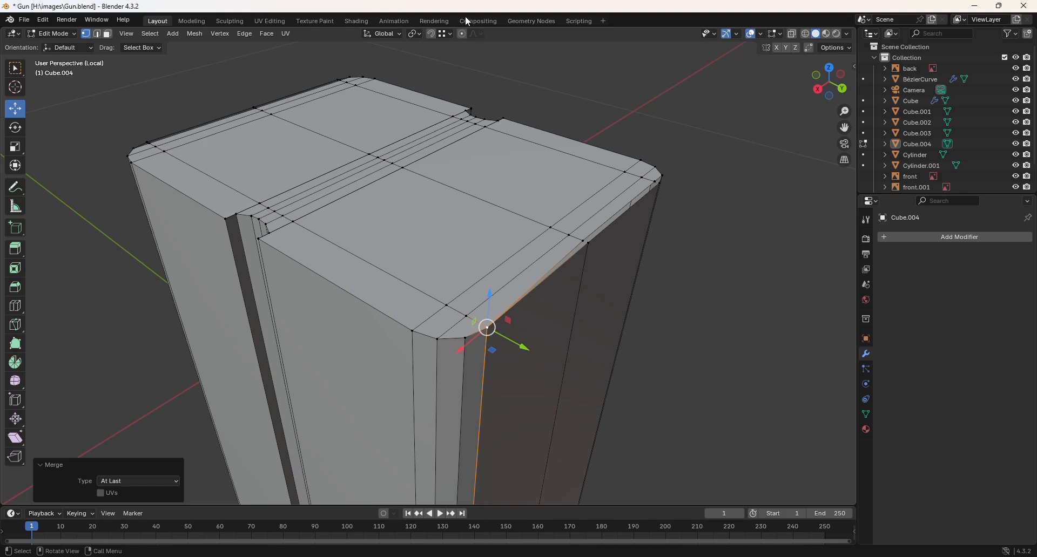
# - Leave Edit Mode on the magazine and exit local view to bring back the whole gun
pyautogui.moveTo(516, 54); pyautogui.dragTo(420, 246, button='middle')
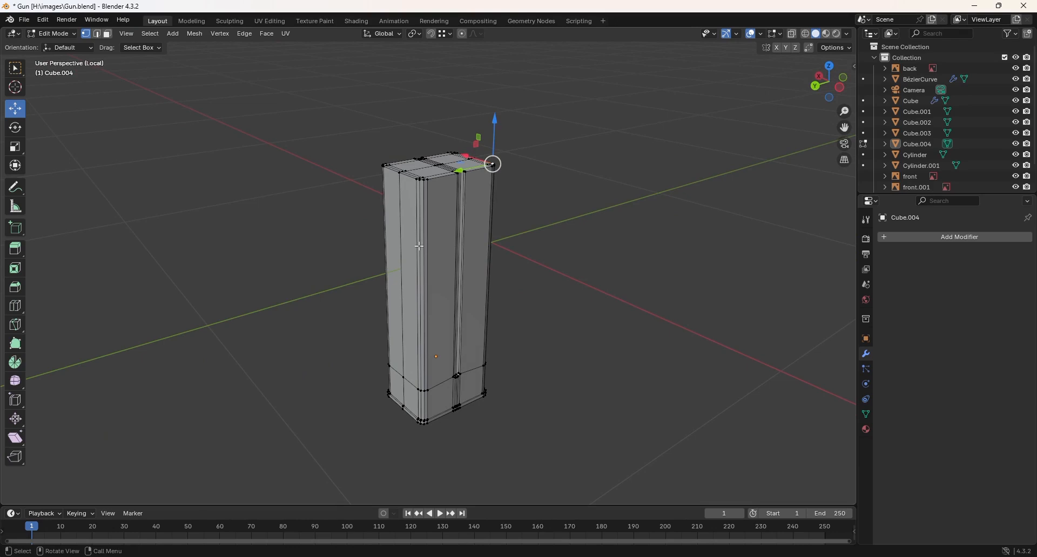
pyautogui.press('Tab')
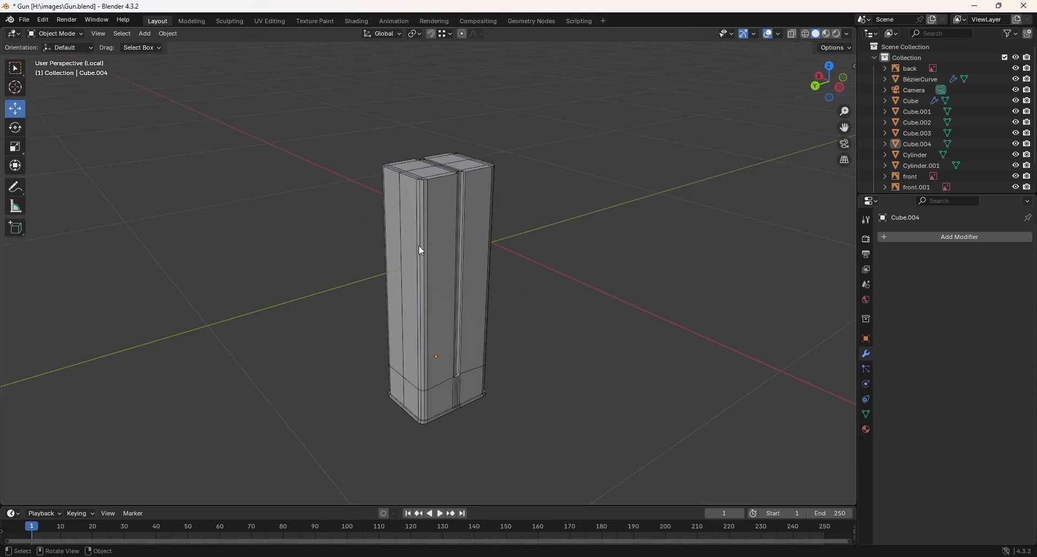
pyautogui.press('KP_Divide')
# - Edit the gun body and add one centred loop cut with slide factor 0 around its rear section behind the slanted edge
pyautogui.scroll(-4, 423, 245)
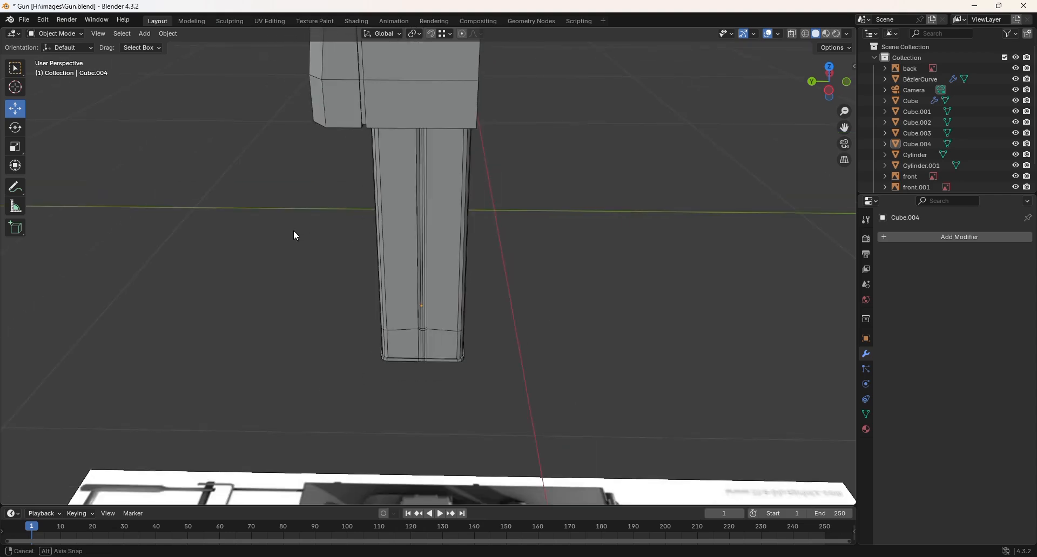
pyautogui.moveTo(293, 230); pyautogui.dragTo(310, 209, button='middle')
pyautogui.scroll(6, 429, 171)
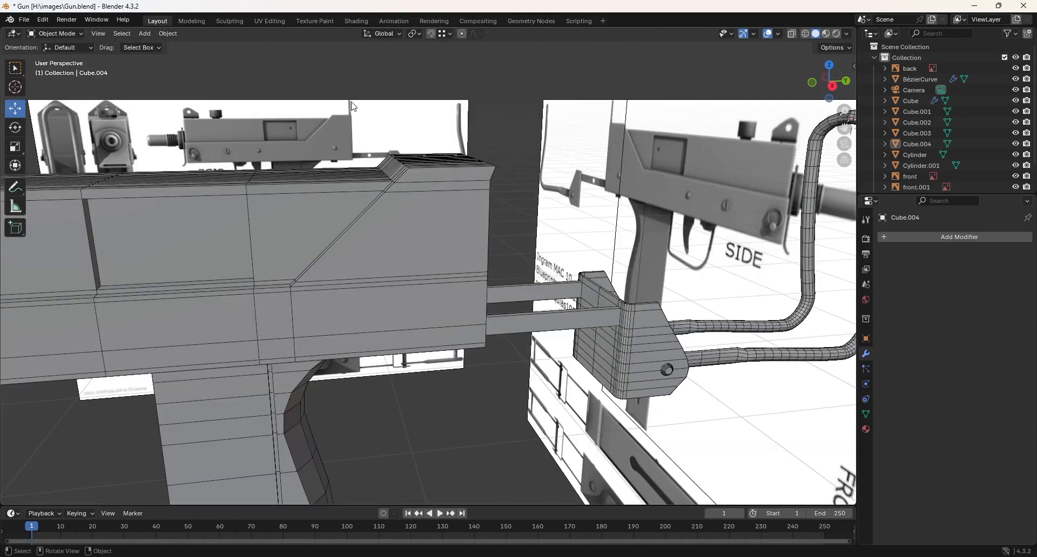
pyautogui.moveTo(636, 159); pyautogui.dragTo(679, 170, button='middle')
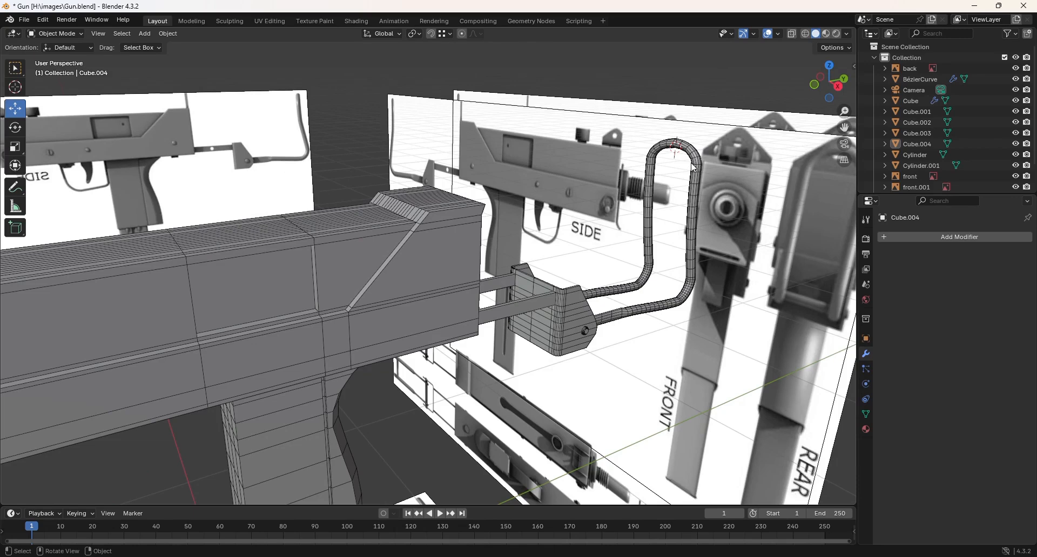
pyautogui.moveTo(535, 219); pyautogui.dragTo(455, 192, button='middle')
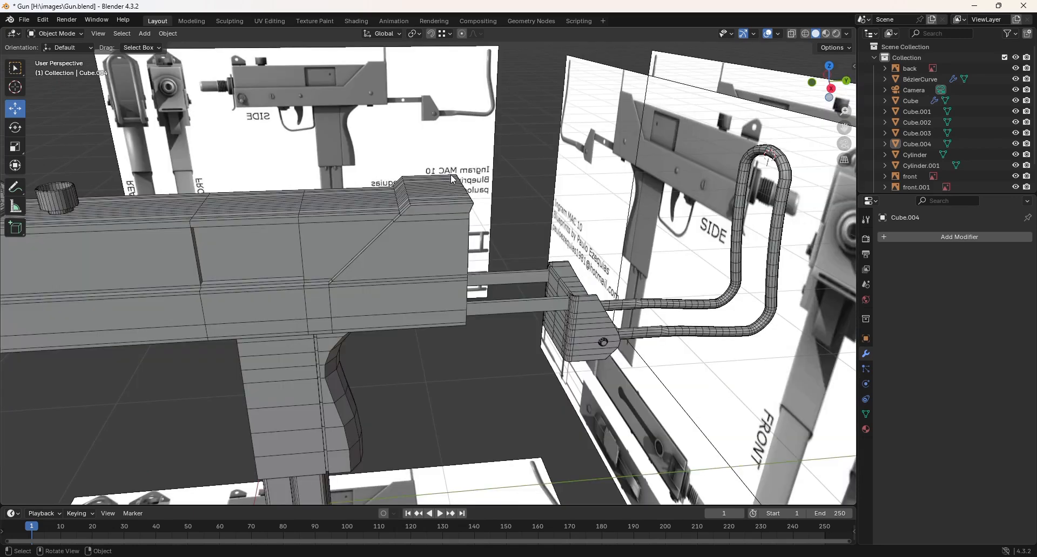
pyautogui.moveTo(508, 195); pyautogui.dragTo(468, 159, button='middle')
pyautogui.moveTo(470, 163); pyautogui.dragTo(502, 175, button='middle')
pyautogui.click(383, 292)
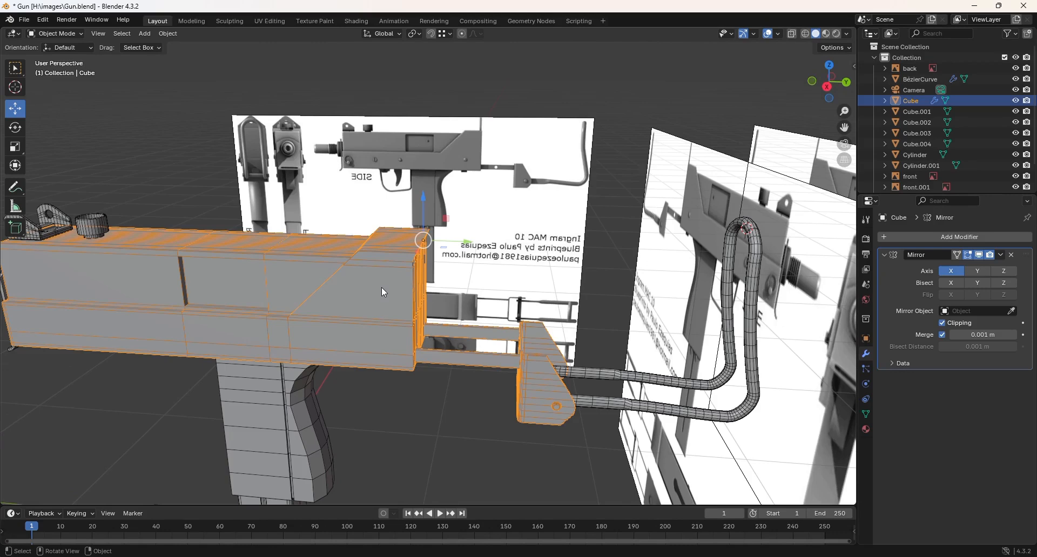
pyautogui.press('Tab')
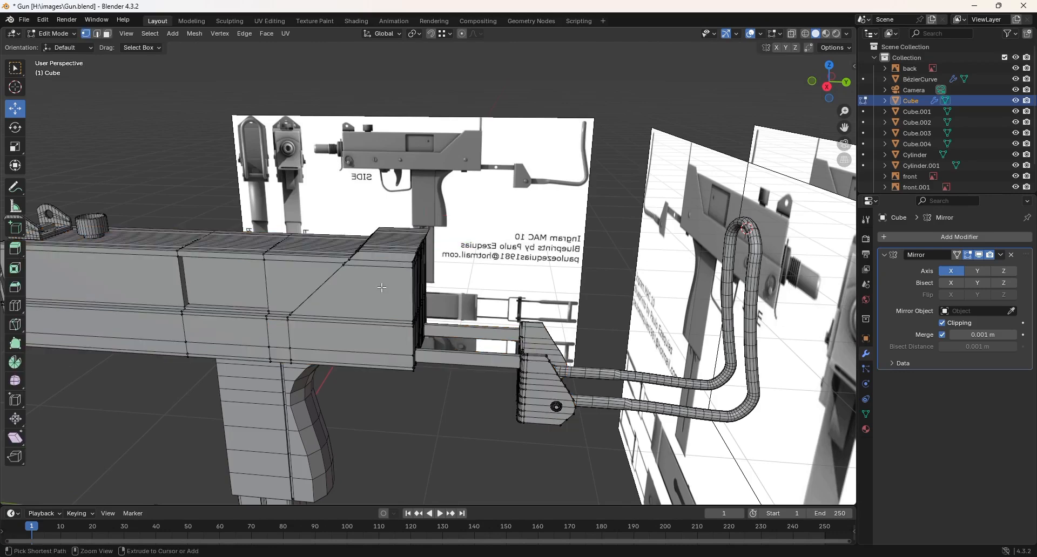
pyautogui.hotkey('ctrl', 'r')
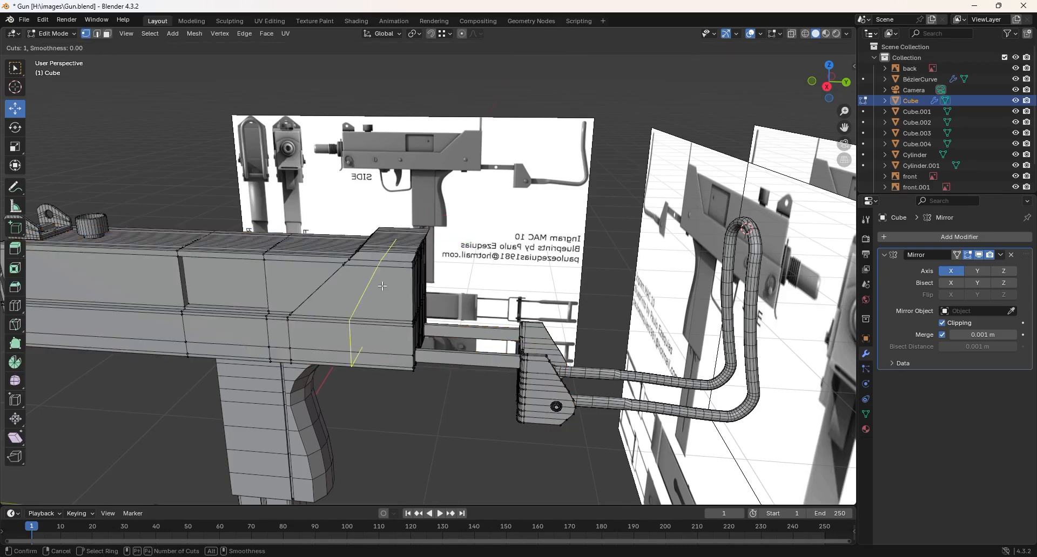
pyautogui.click(382, 286)
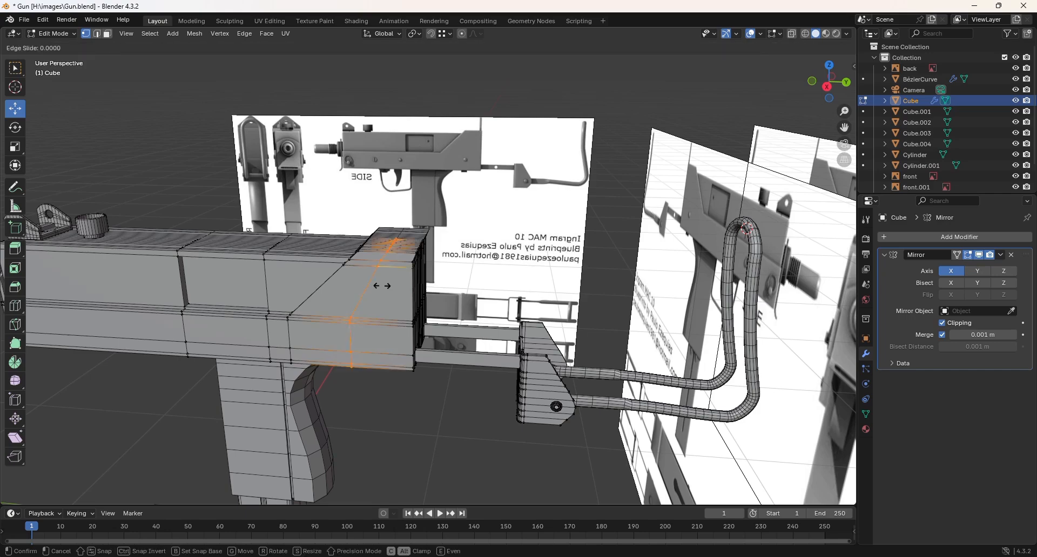
pyautogui.rightClick(383, 285)
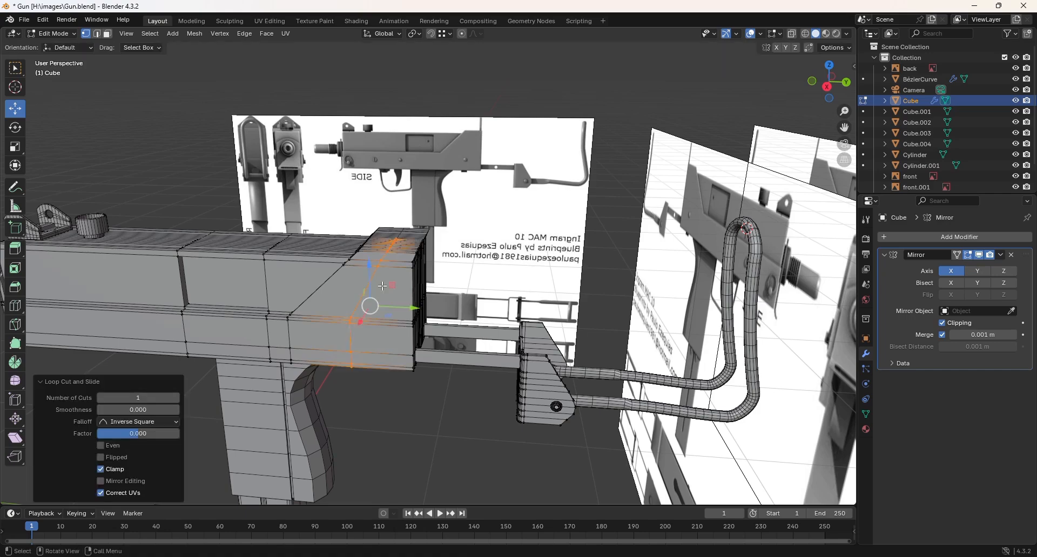
# - Flatten the new rear loop with a Y scale of 0 and move it about 0.175 m along Y towards the body's rear end
pyautogui.moveTo(383, 285); pyautogui.dragTo(410, 298, button='middle')
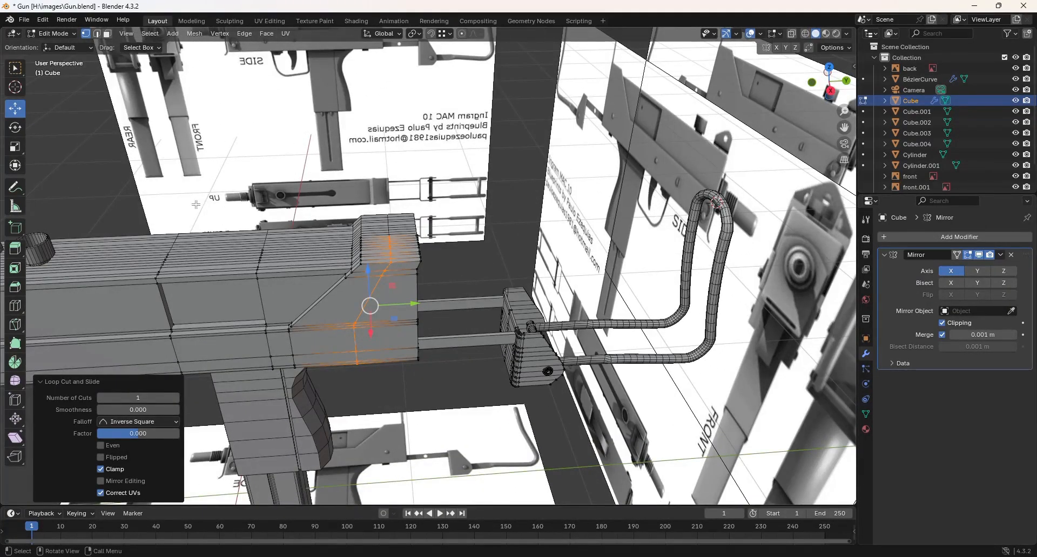
pyautogui.click(15, 146)
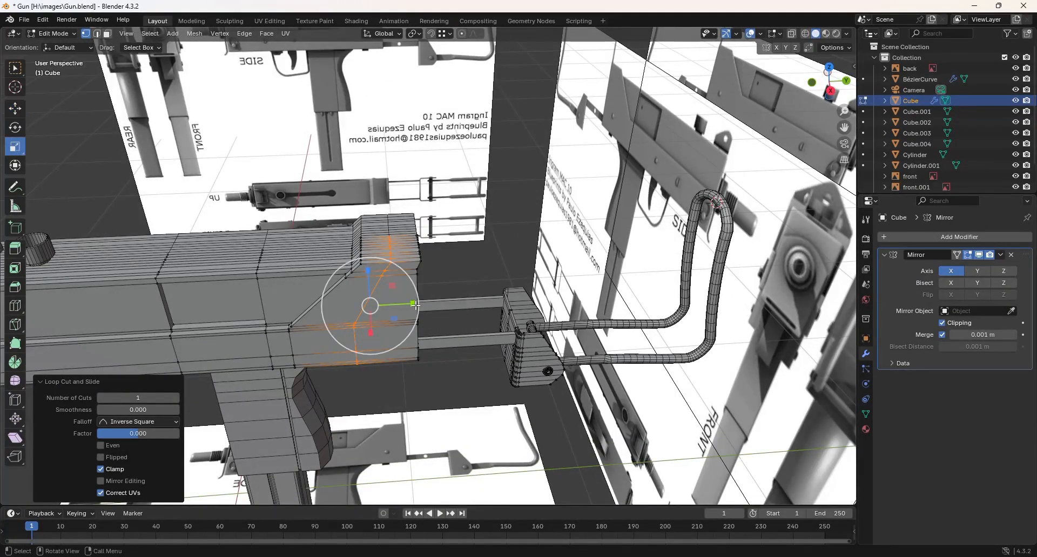
pyautogui.moveTo(412, 304); pyautogui.dragTo(386, 306)
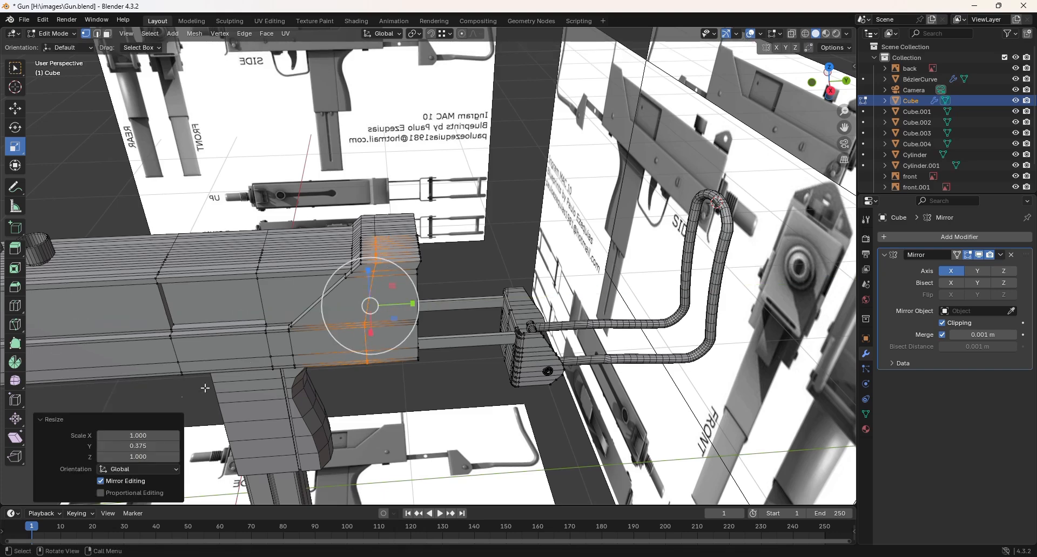
pyautogui.click(136, 447)
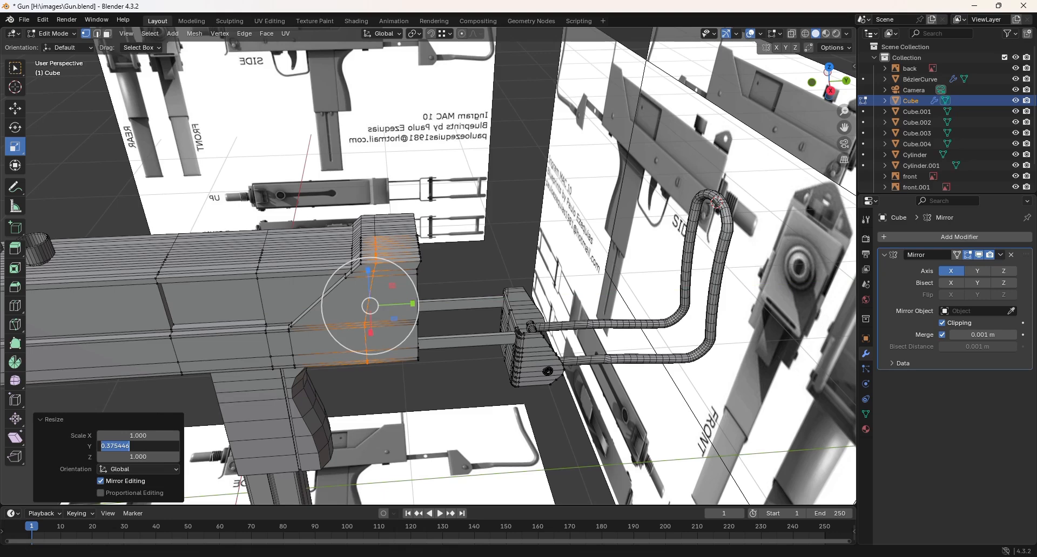
pyautogui.write('0')
pyautogui.press('Return')
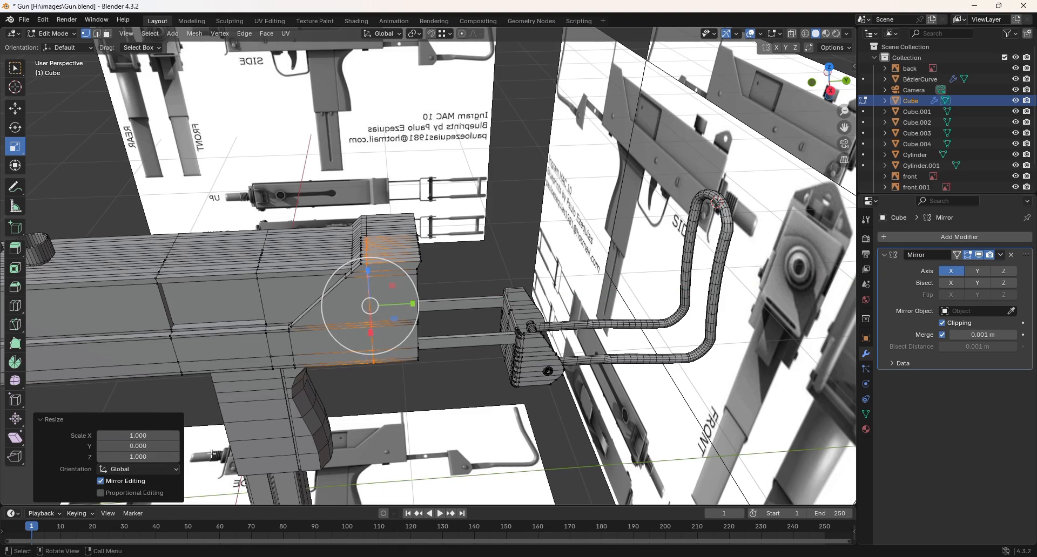
pyautogui.click(16, 108)
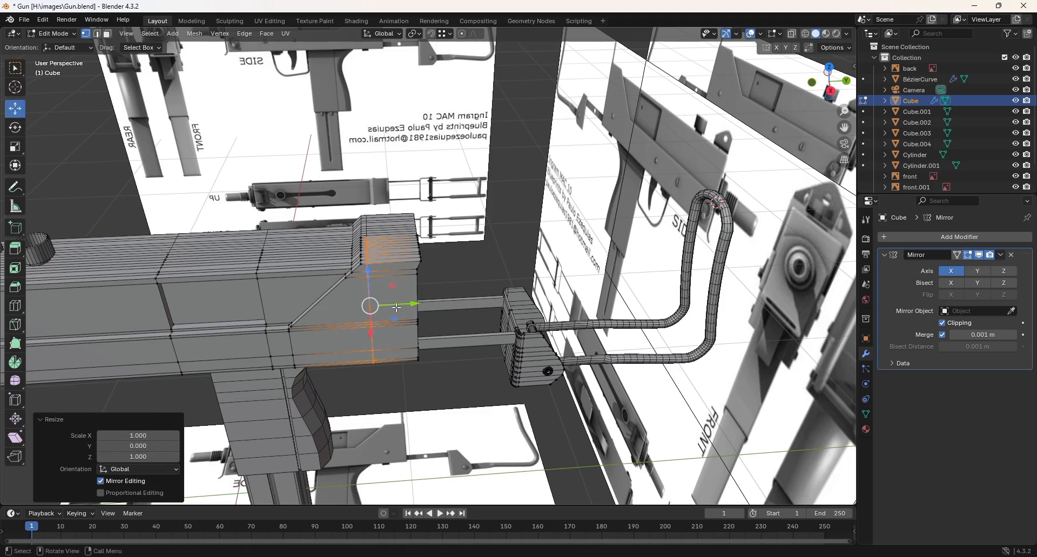
pyautogui.moveTo(411, 305); pyautogui.dragTo(453, 302)
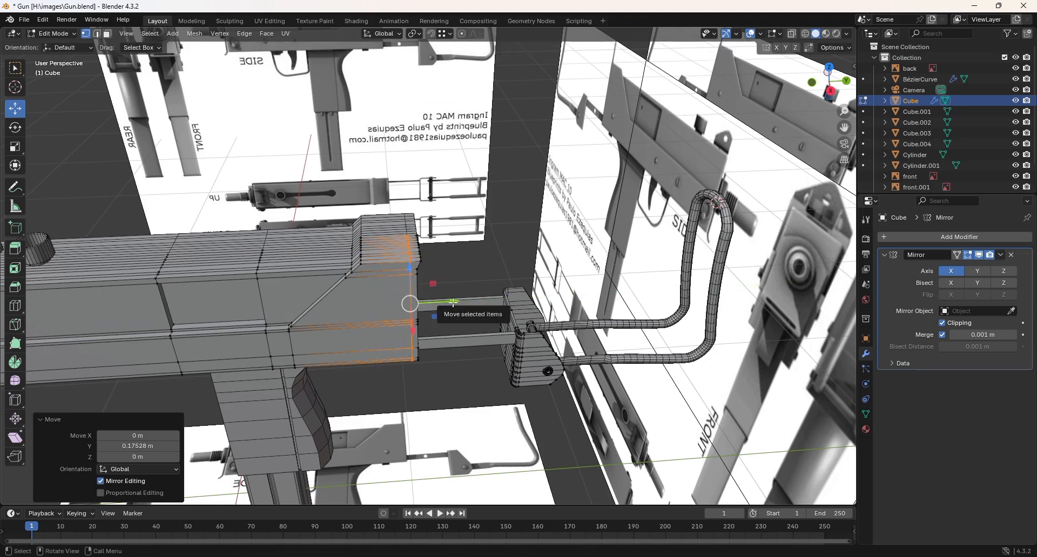
# - Move the protruding top rear corner vertex inward along Y in line with the body's vertical rear edge
pyautogui.press('KP_3')
pyautogui.scroll(6, 432, 270)
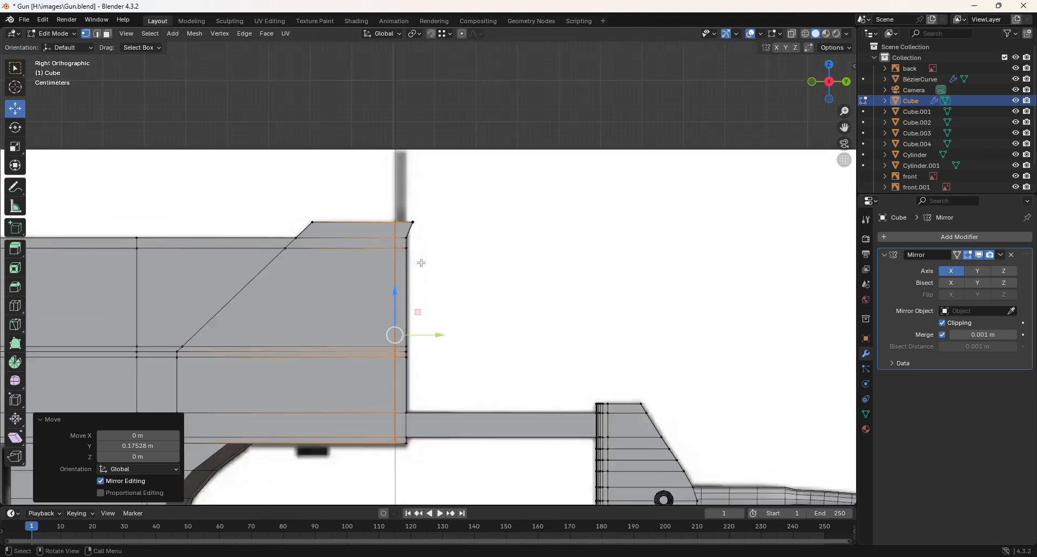
pyautogui.scroll(2, 421, 263)
pyautogui.keyDown('shift'); pyautogui.moveTo(421, 263); pyautogui.dragTo(467, 267, button='middle'); pyautogui.keyUp('shift')
pyautogui.scroll(1, 432, 302)
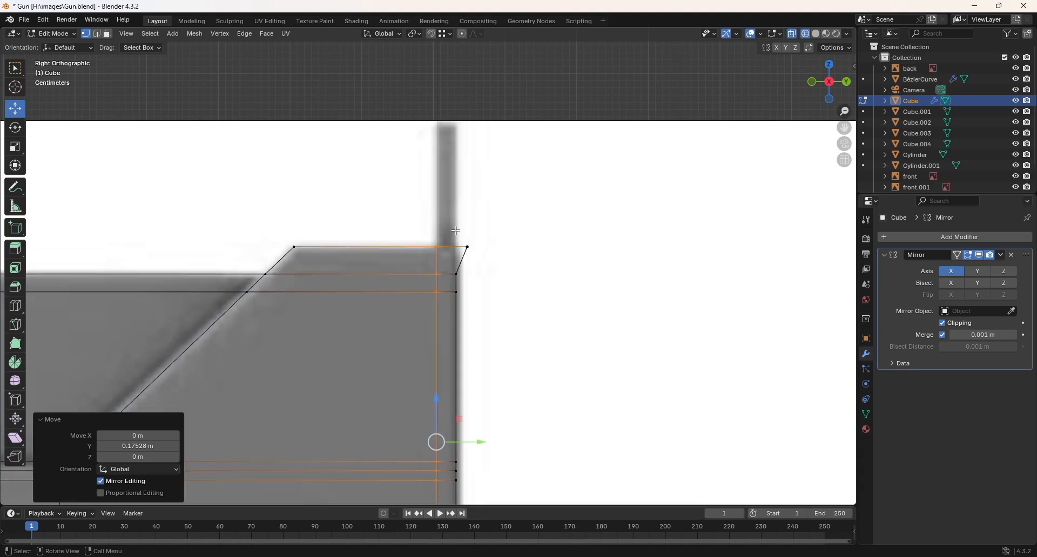
pyautogui.click(467, 246)
pyautogui.moveTo(511, 247); pyautogui.dragTo(496, 247)
pyautogui.scroll(3, 499, 244)
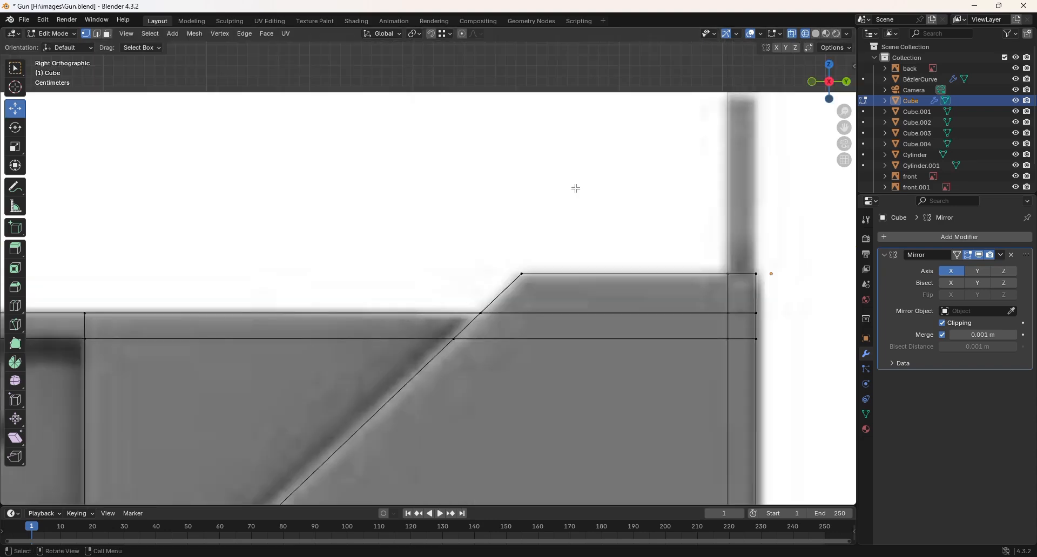
# - Add one loop cut across the narrow rear strip and slide it about 0.85 towards the rear edge
pyautogui.press('KP_7')
pyautogui.scroll(-2, 579, 199)
pyautogui.keyDown('shift'); pyautogui.moveTo(343, 183); pyautogui.dragTo(416, 386, button='middle'); pyautogui.keyUp('shift')
pyautogui.keyDown('shift'); pyautogui.moveTo(393, 298); pyautogui.dragTo(500, 287, button='middle'); pyautogui.keyUp('shift')
pyautogui.scroll(2, 431, 268)
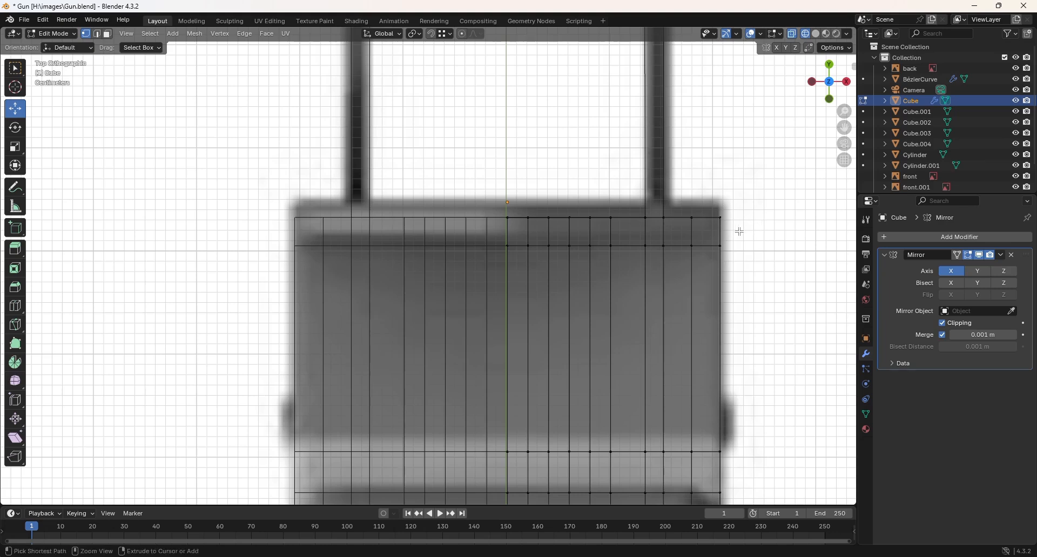
pyautogui.hotkey('ctrl', 'r')
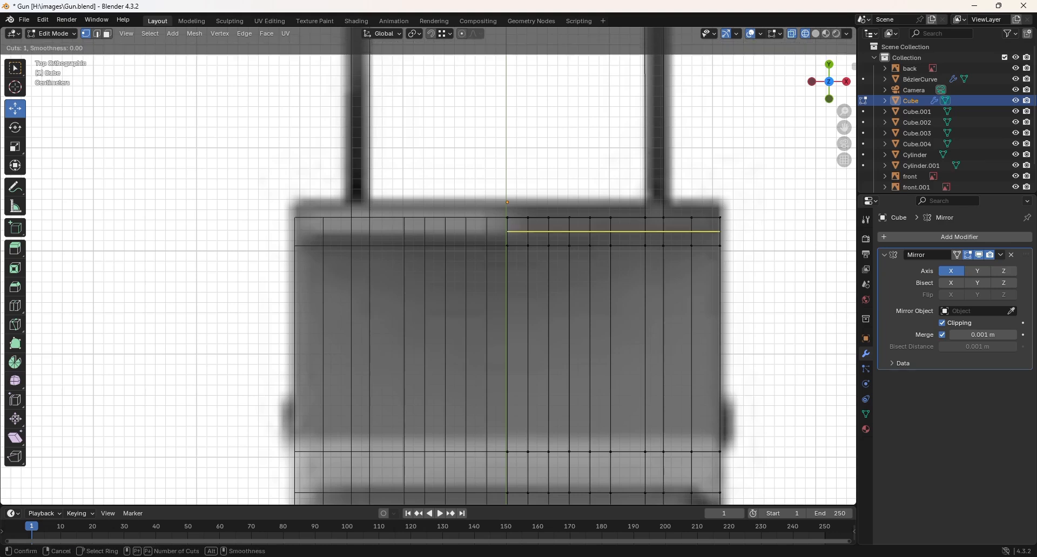
pyautogui.click(733, 231)
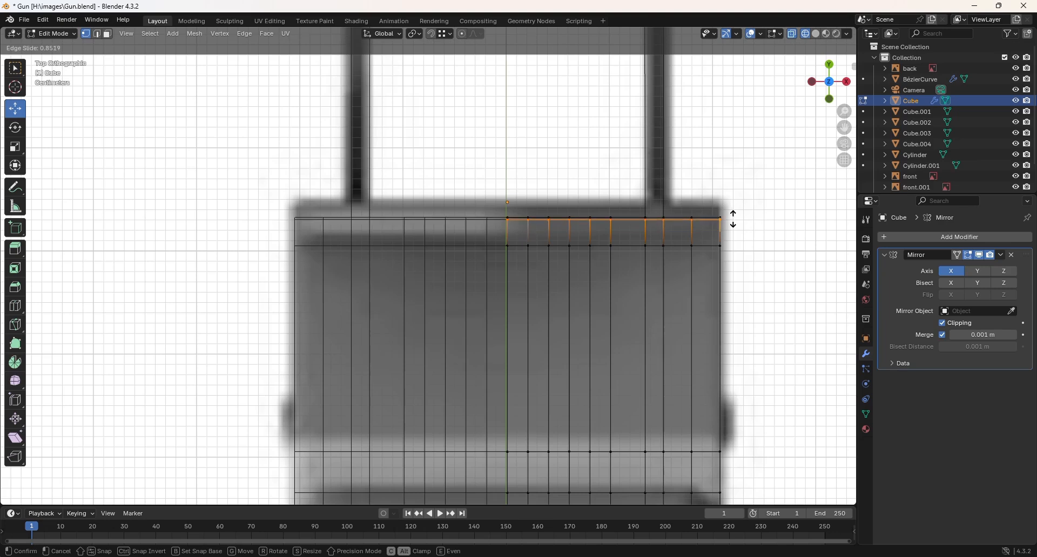
pyautogui.click(733, 222)
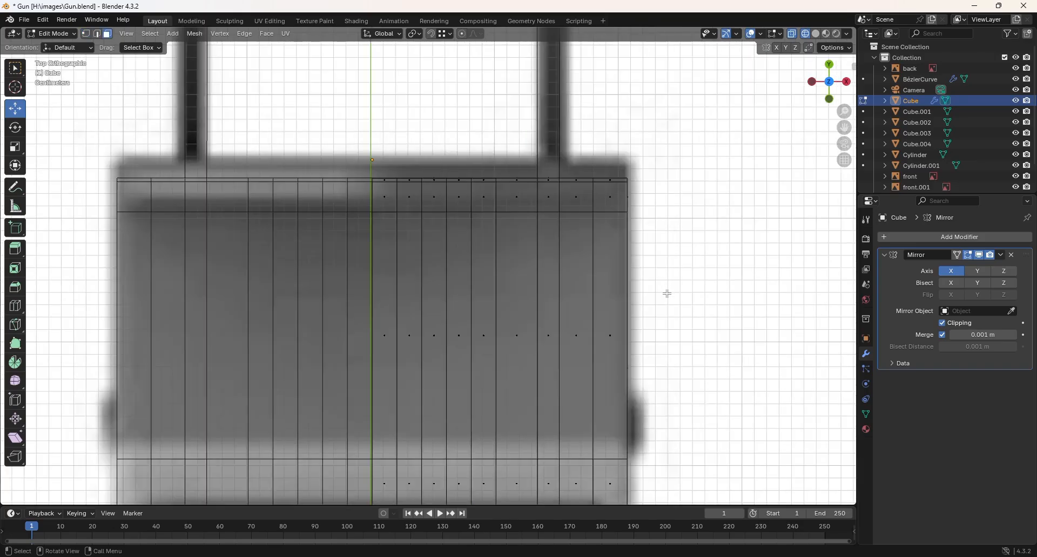
# - In solid view, add a lengthwise loop cut beside the raised rear section's outer top edge with a slide factor of about 0.756
pyautogui.moveTo(668, 293); pyautogui.dragTo(624, 188, button='middle')
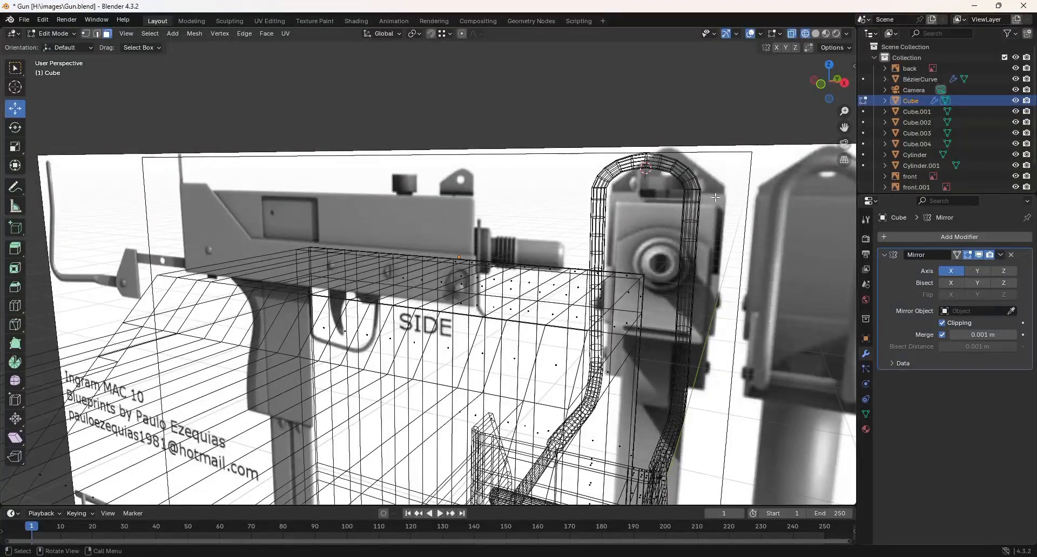
pyautogui.moveTo(701, 194); pyautogui.dragTo(616, 286, button='middle')
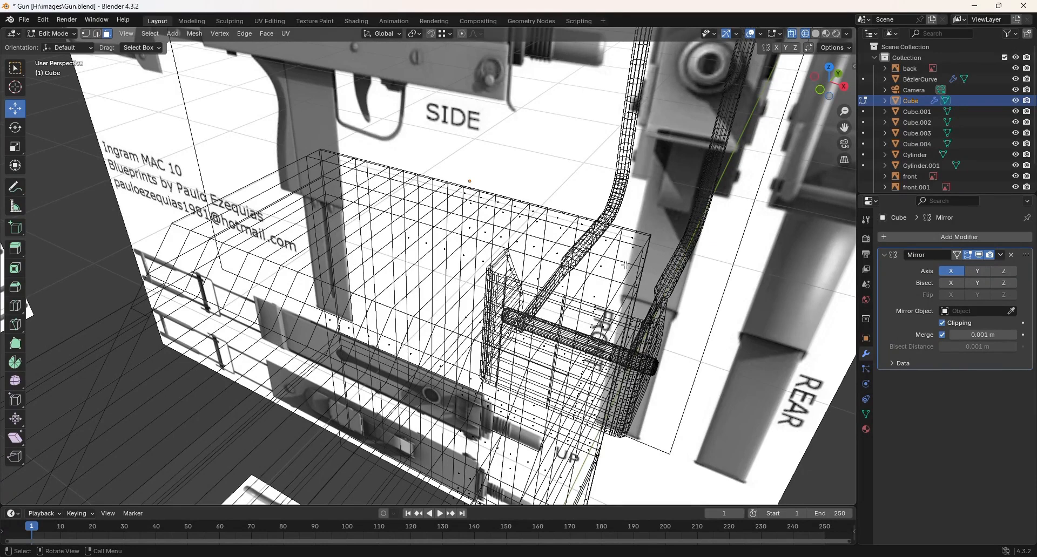
pyautogui.press('z')
pyautogui.press('6')
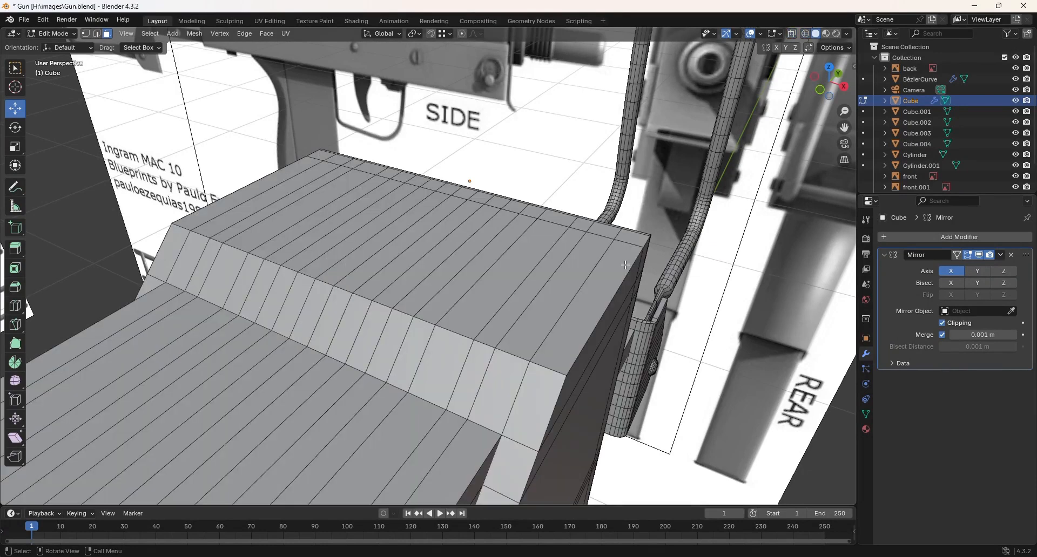
pyautogui.hotkey('ctrl', 'r')
pyautogui.click(633, 240)
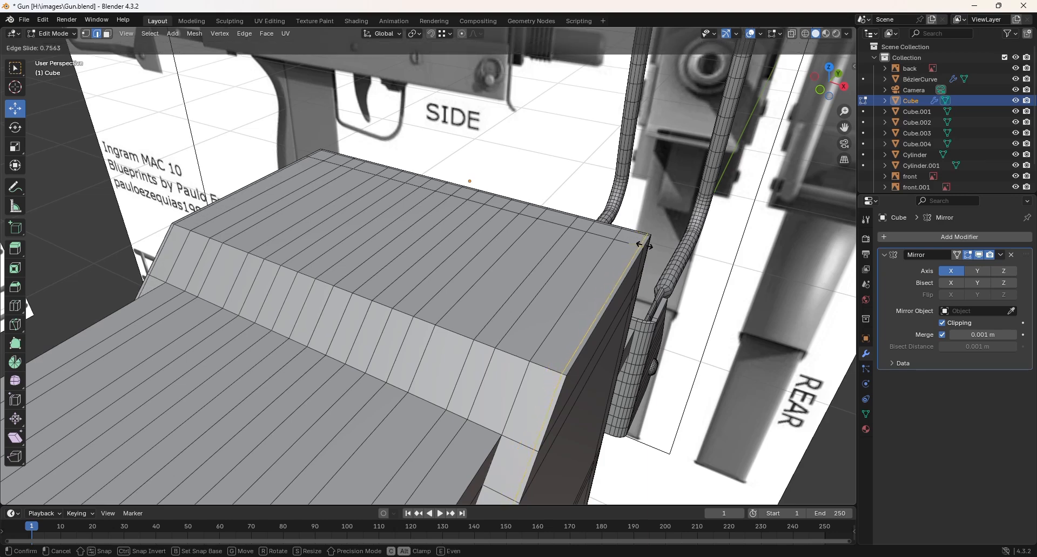
pyautogui.click(644, 246)
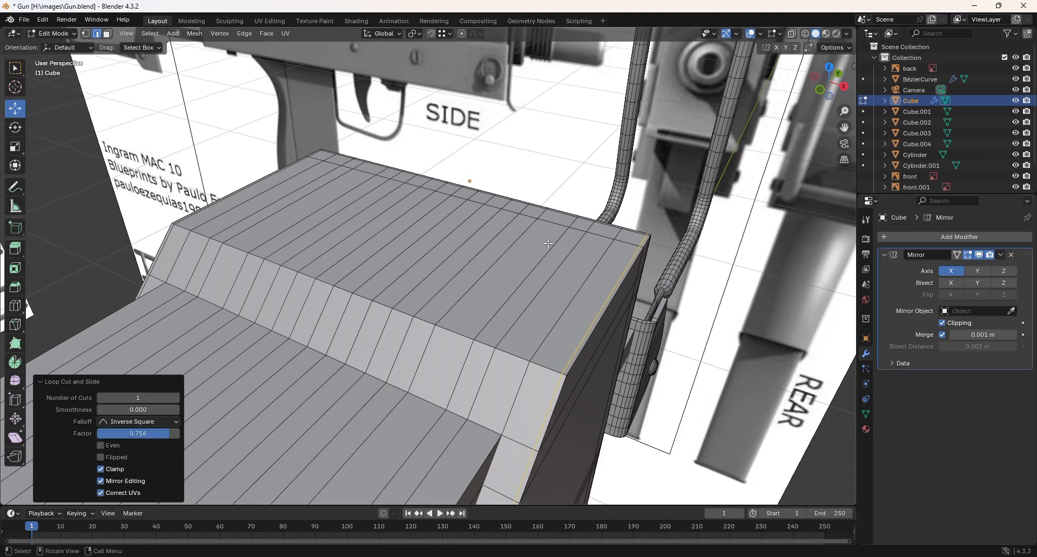
# - Select the row of top faces on the narrow rear strip and extrude it upward about 0.028 m
pyautogui.click(109, 33)
pyautogui.moveTo(446, 175); pyautogui.dragTo(503, 223, button='middle')
pyautogui.press('KP_5')
pyautogui.press('KP_7')
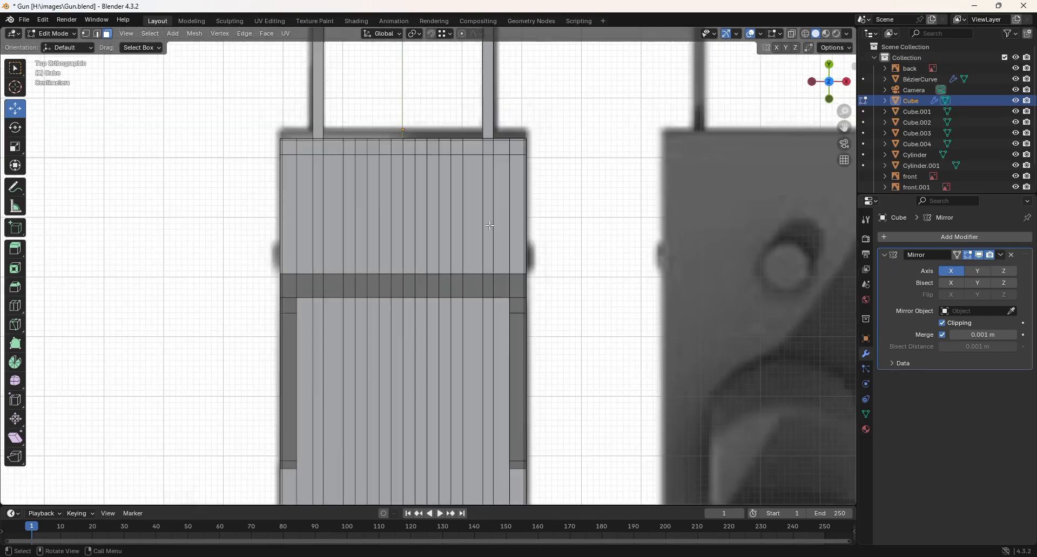
pyautogui.scroll(3, 486, 227)
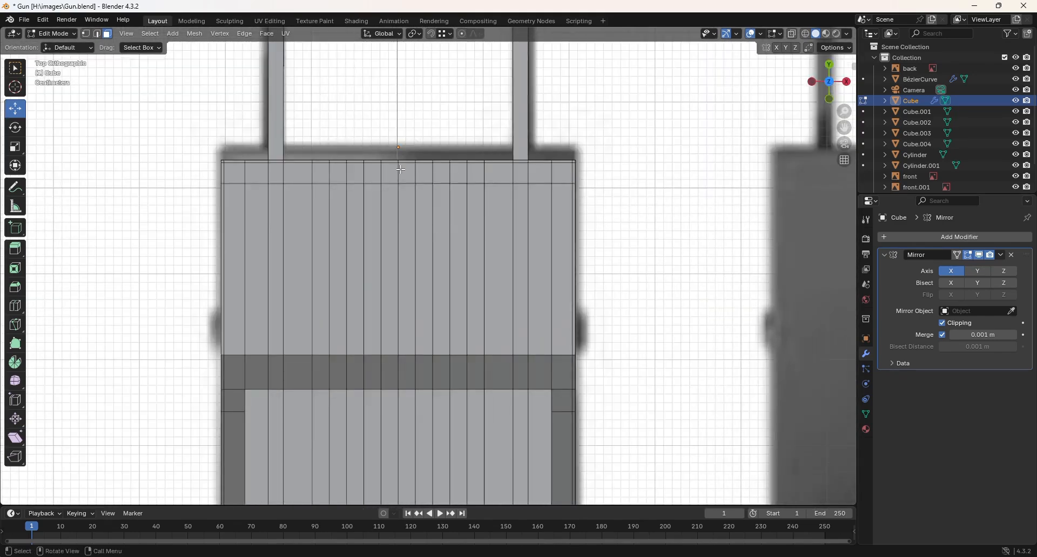
pyautogui.moveTo(403, 170); pyautogui.dragTo(569, 182)
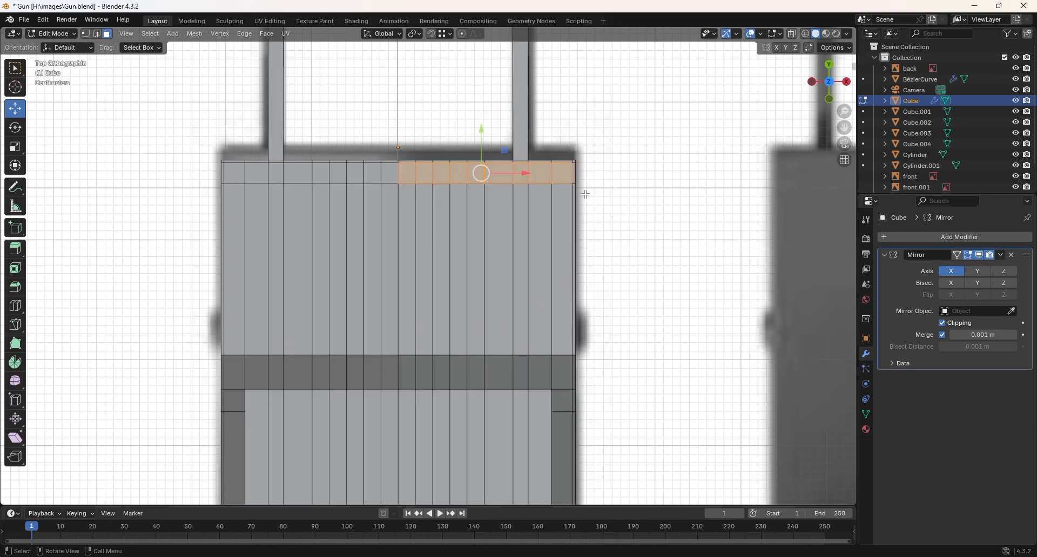
pyautogui.keyDown('shift'); pyautogui.moveTo(642, 170); pyautogui.dragTo(660, 238, button='middle'); pyautogui.keyUp('shift')
pyautogui.scroll(1, 659, 238)
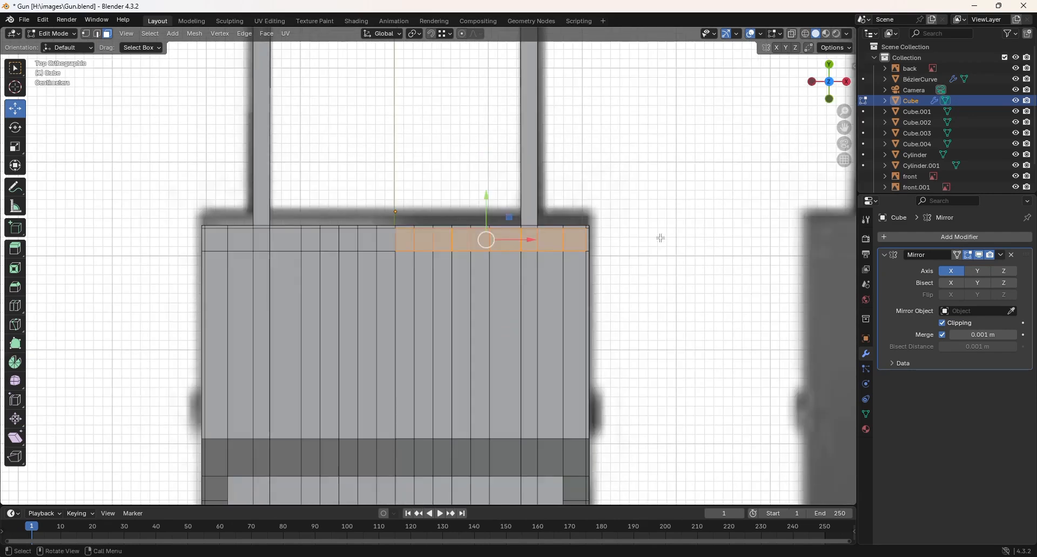
pyautogui.press('KP_1')
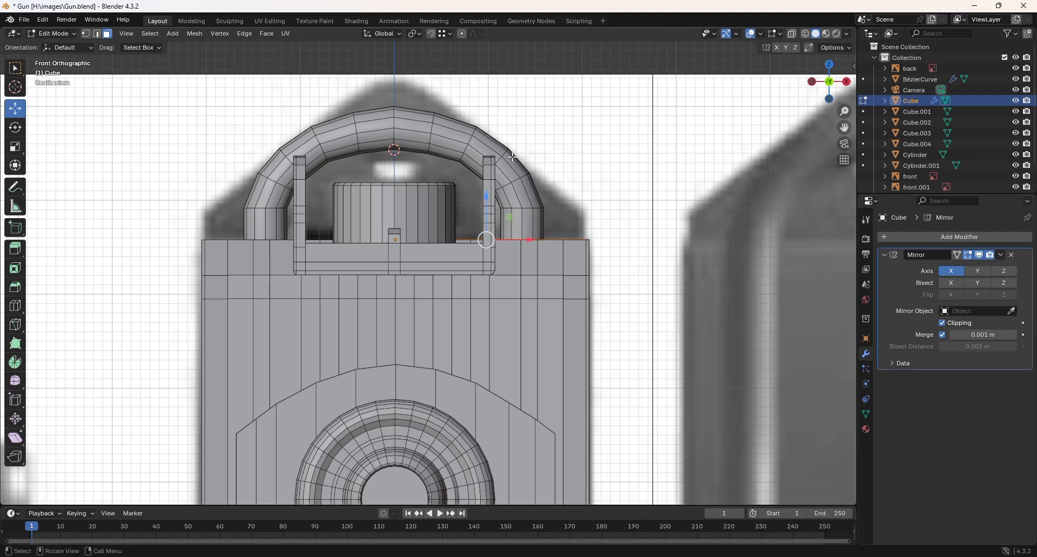
pyautogui.press('e')
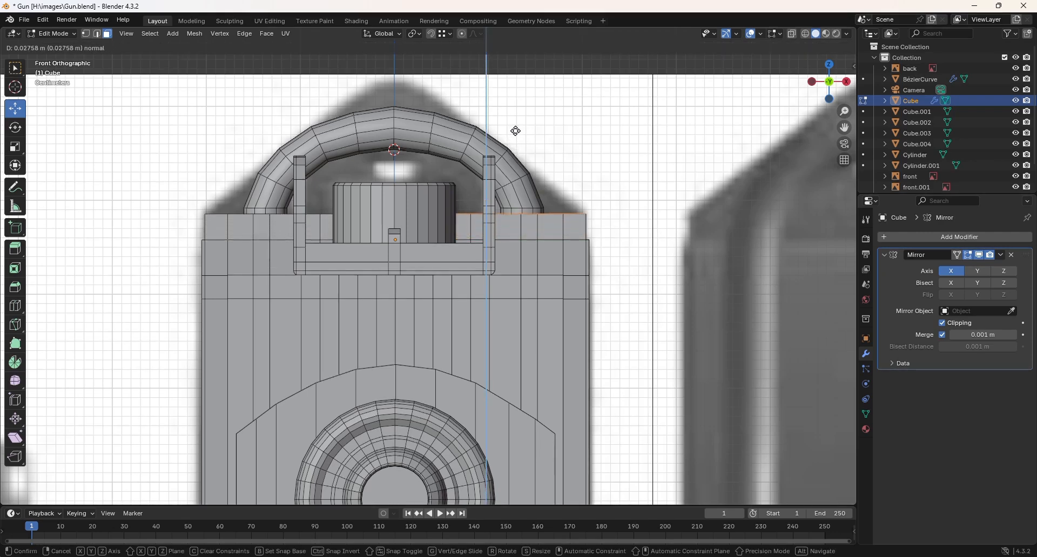
pyautogui.click(516, 131)
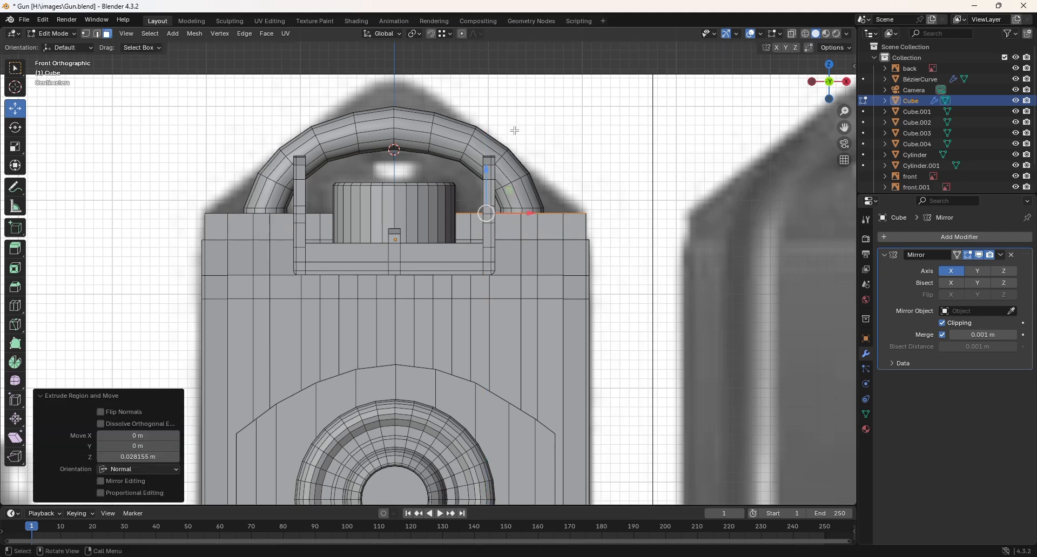
# - In vertex mode, raise the centre vertices of the extruded rear plate to the peak shown in the front reference
pyautogui.press('z')
pyautogui.press('4')
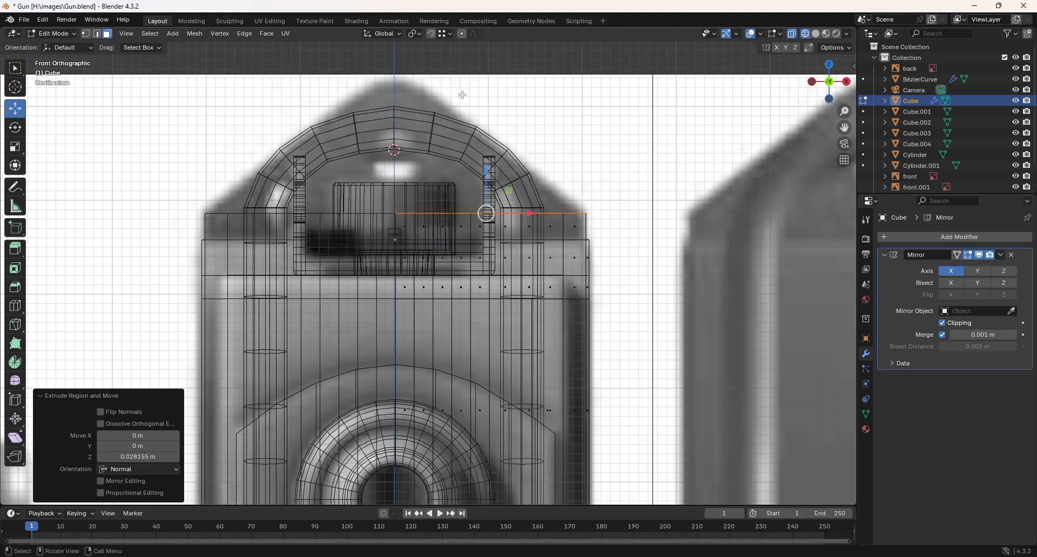
pyautogui.click(87, 35)
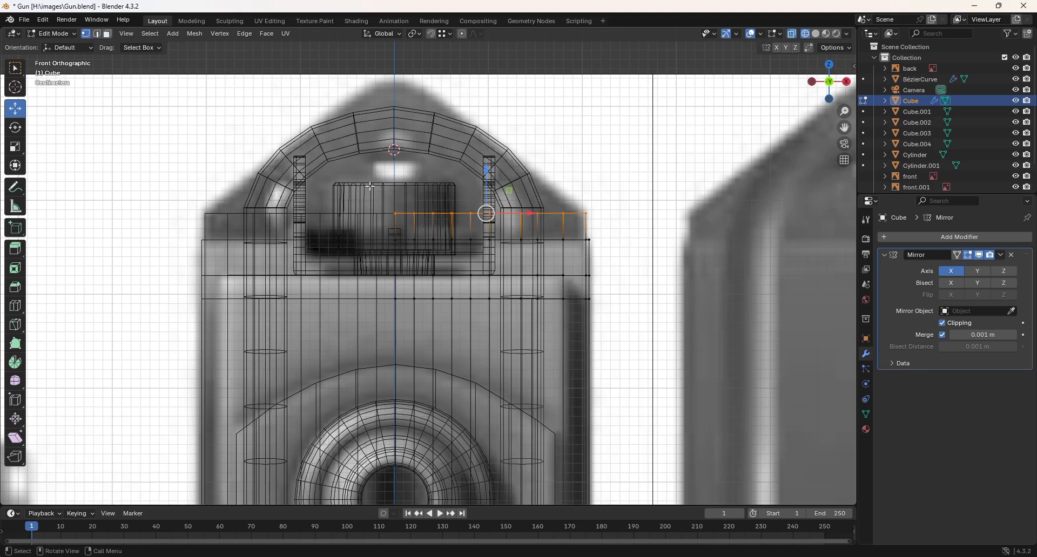
pyautogui.moveTo(370, 175); pyautogui.dragTo(402, 221)
pyautogui.moveTo(395, 179); pyautogui.dragTo(386, 49)
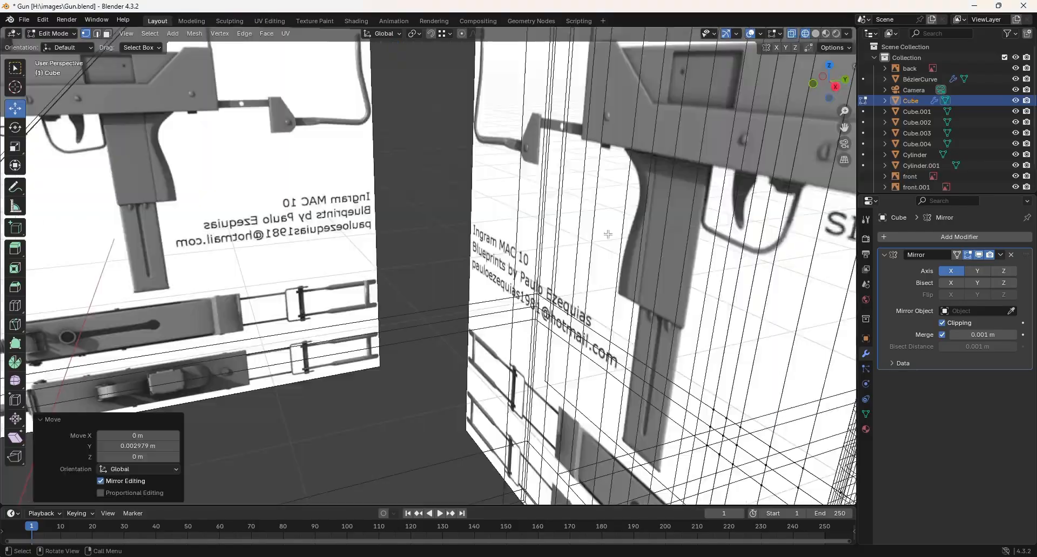
pyautogui.moveTo(607, 234); pyautogui.dragTo(645, 124, button='middle')
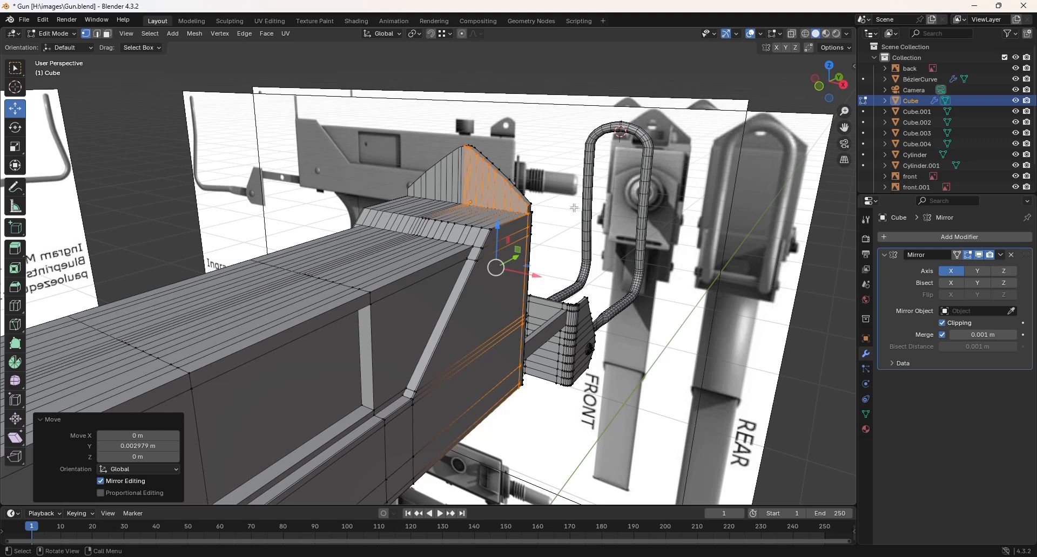
pyautogui.moveTo(575, 205); pyautogui.dragTo(567, 227, button='middle')
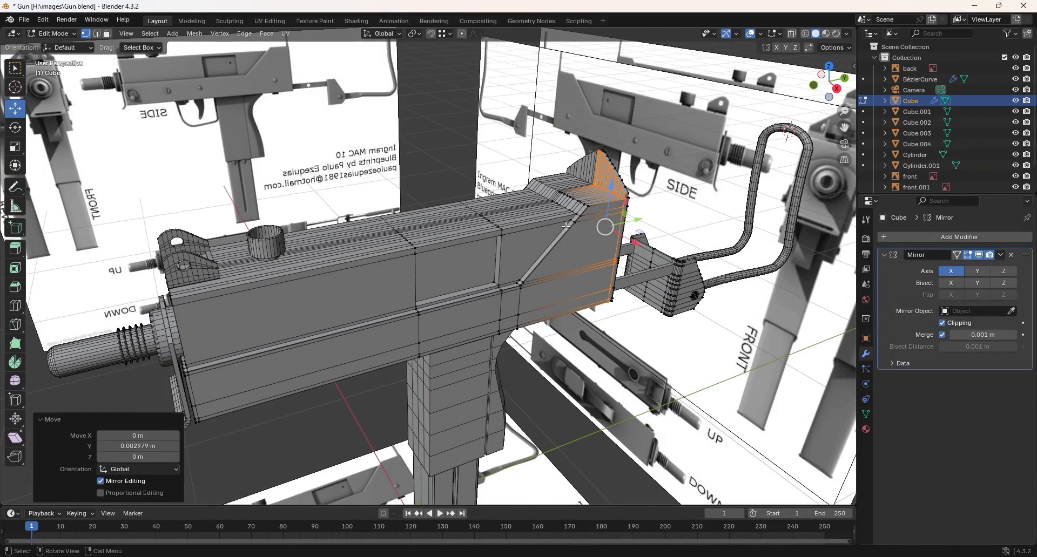
# - Return the gun body to Object Mode and apply its Mirror modifier
pyautogui.press('Tab')
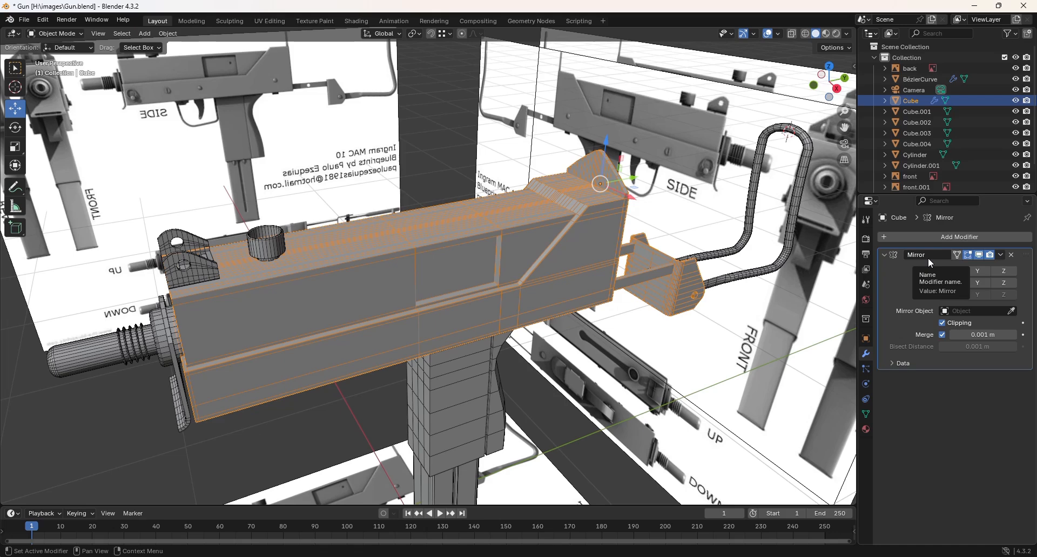
pyautogui.click(1000, 255)
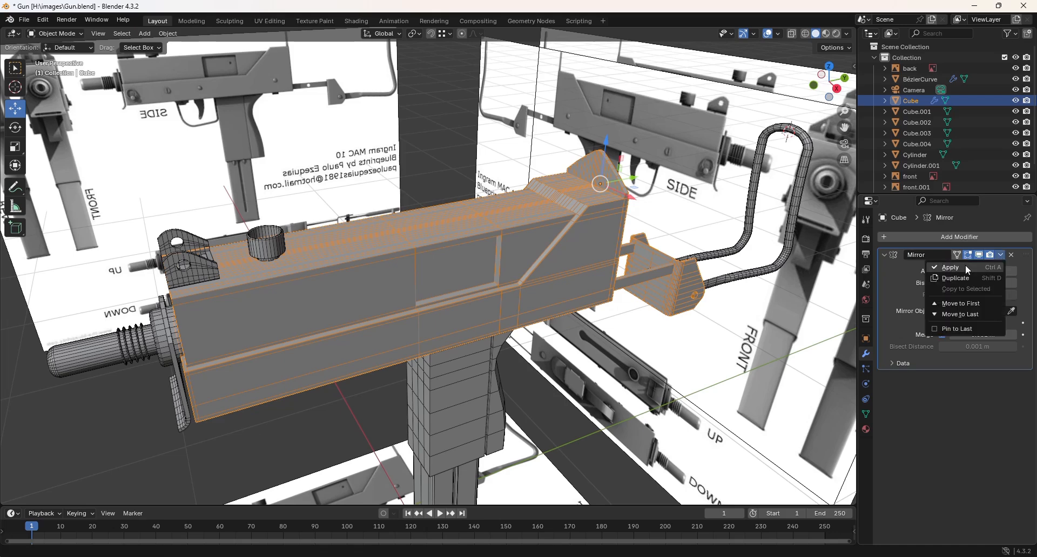
pyautogui.click(964, 265)
pyautogui.moveTo(685, 269); pyautogui.dragTo(723, 265, button='middle')
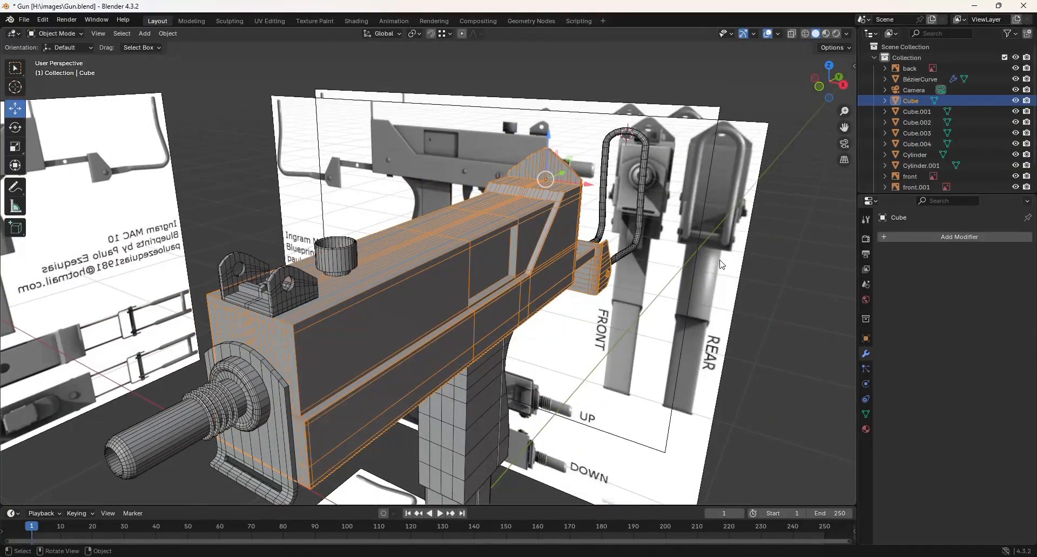
pyautogui.scroll(-4, 647, 262)
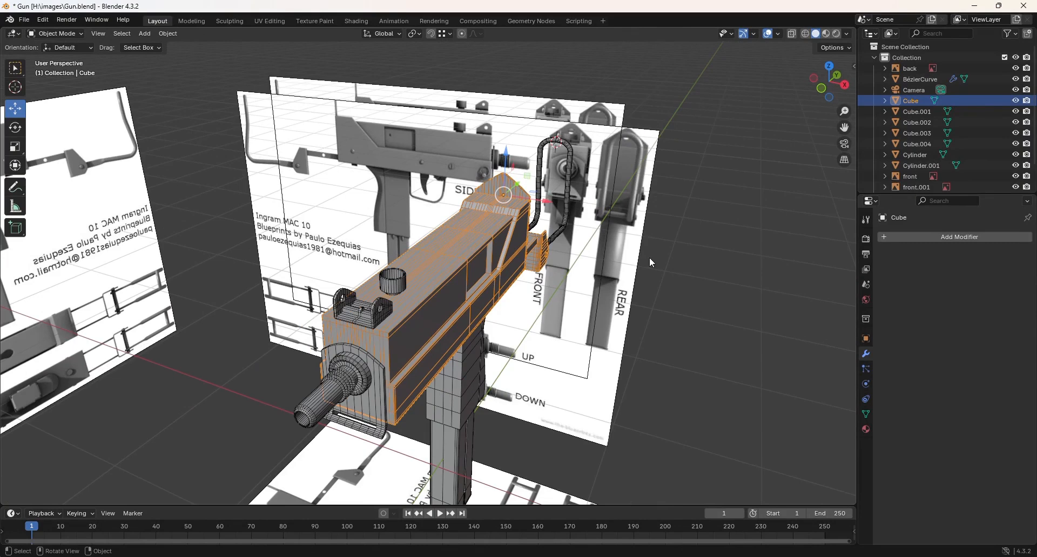
# - Add a cylinder with 32 vertices, 1 m radius and 2 m depth, and place a duplicate of it beside the gun
pyautogui.hotkey('shift', 'a')
pyautogui.moveTo(656, 257)
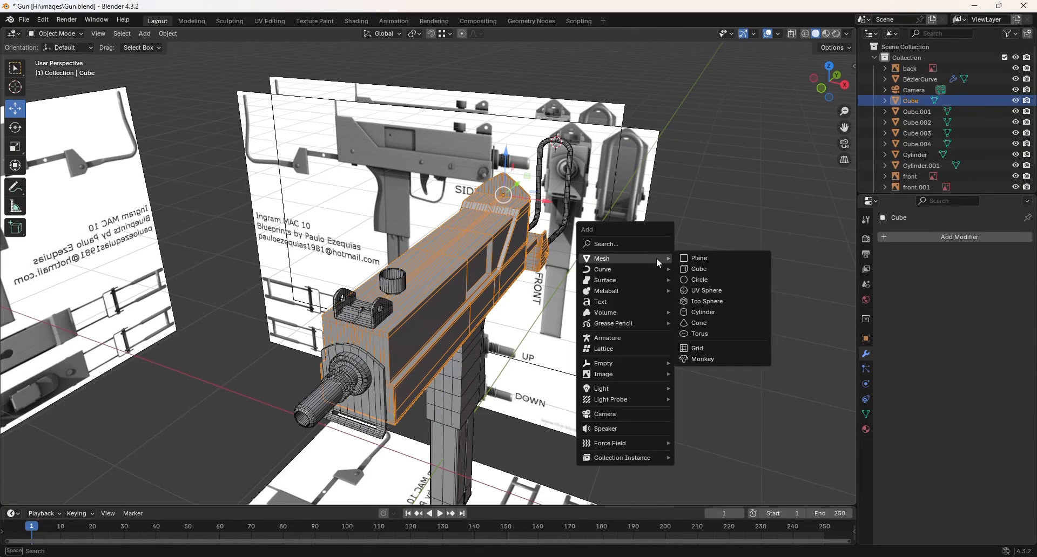
pyautogui.click(719, 311)
pyautogui.scroll(-2, 663, 265)
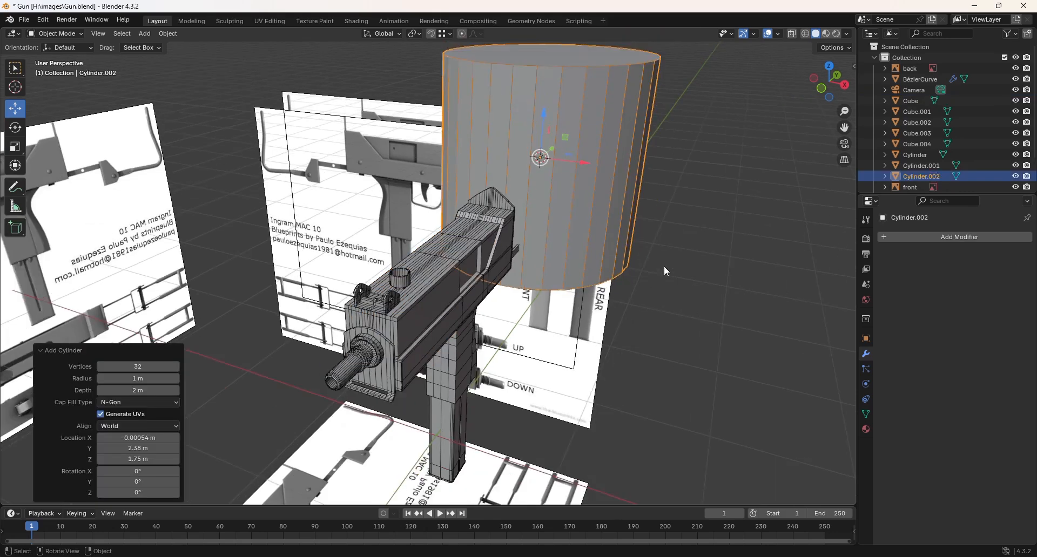
pyautogui.scroll(-2, 665, 271)
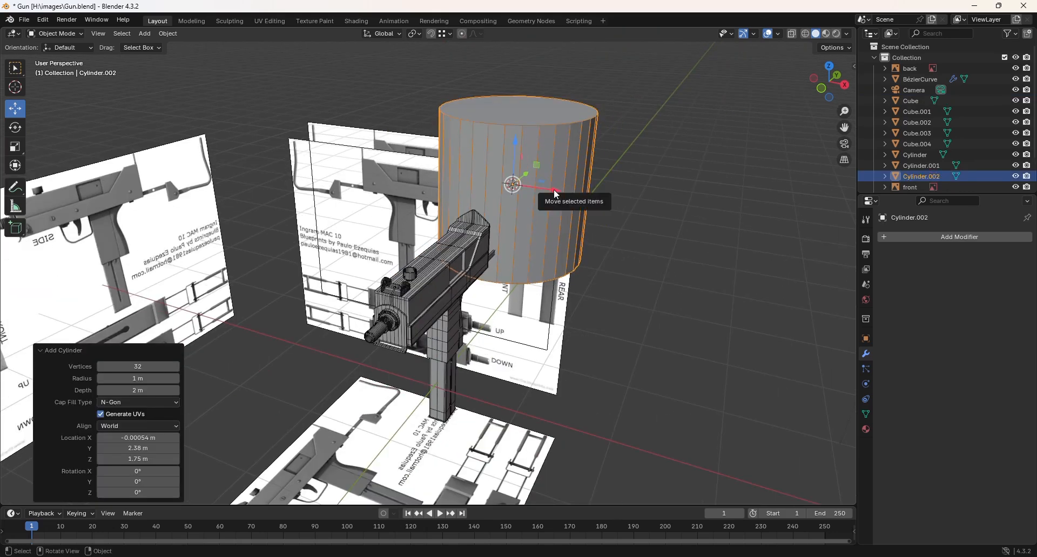
pyautogui.hotkey('shift', 'd')
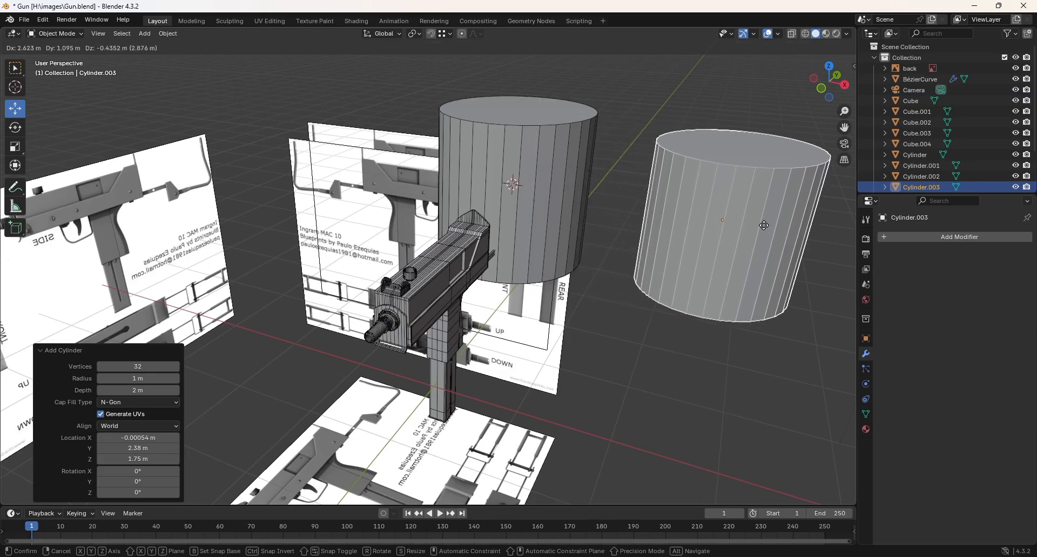
pyautogui.click(764, 226)
# - Rotate the original cylinder 90° about the X axis so that it runs along the gun's length
pyautogui.click(559, 177)
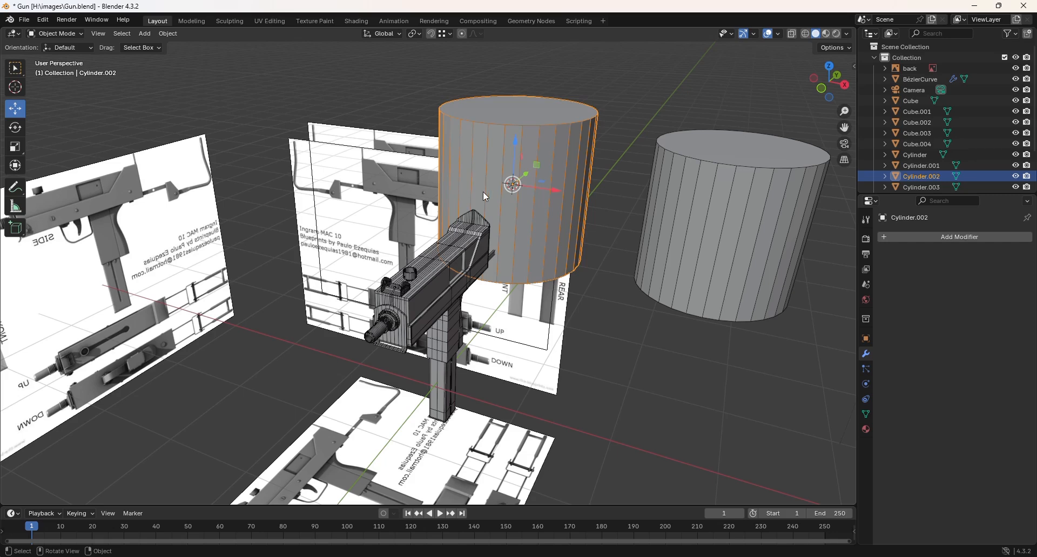
pyautogui.click(15, 128)
pyautogui.moveTo(507, 164); pyautogui.dragTo(494, 227)
pyautogui.click(154, 446)
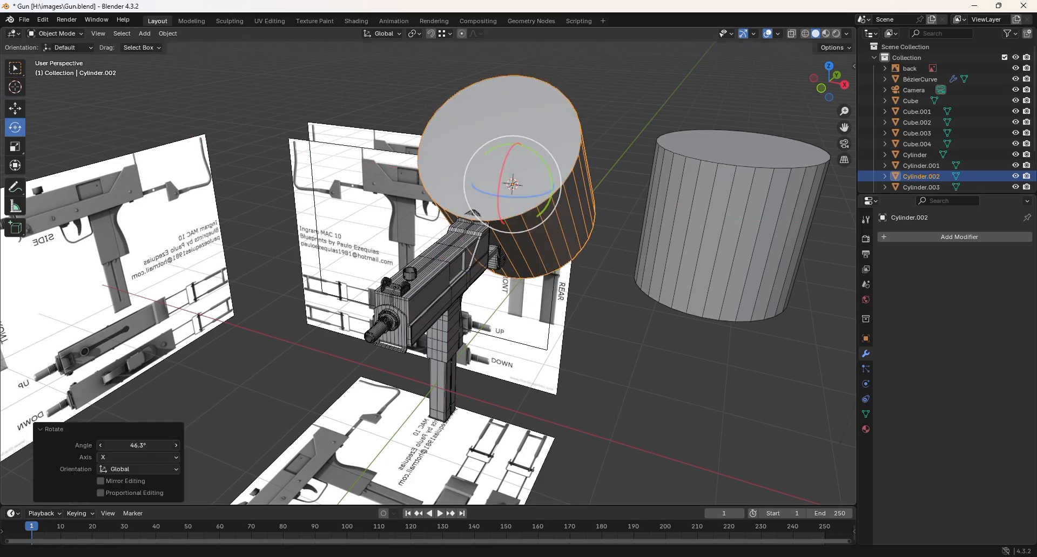
pyautogui.write('90')
pyautogui.press('Return')
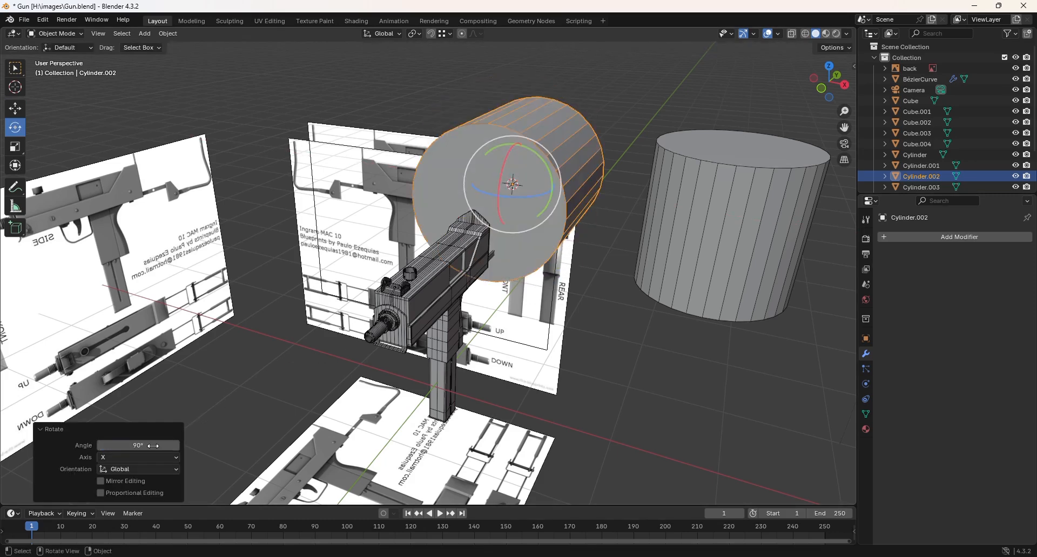
# - Scale the rotated cylinder by 0.064 and then by about 0.467 to fit the rear plate's hole in the front reference
pyautogui.press('r')
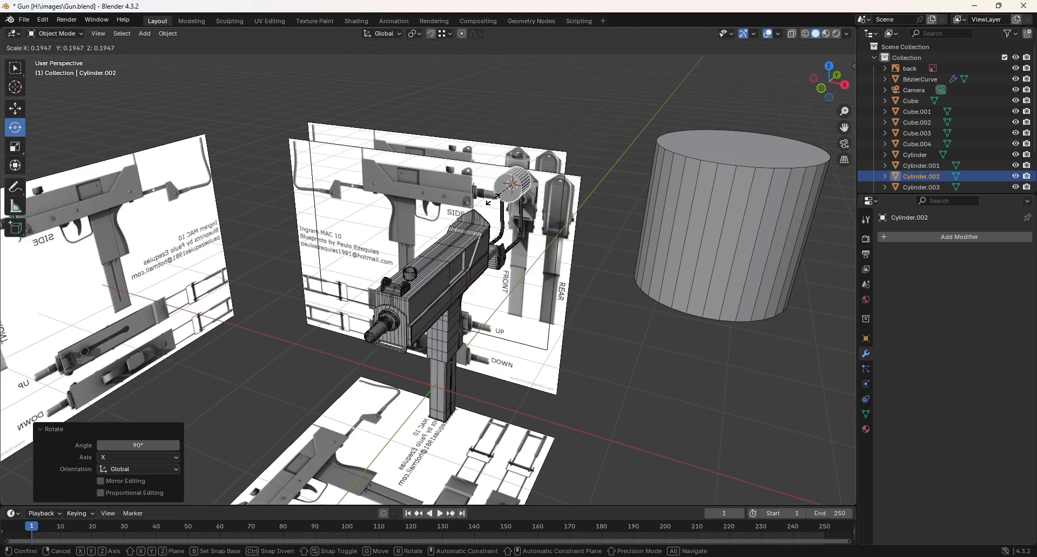
pyautogui.click(503, 192)
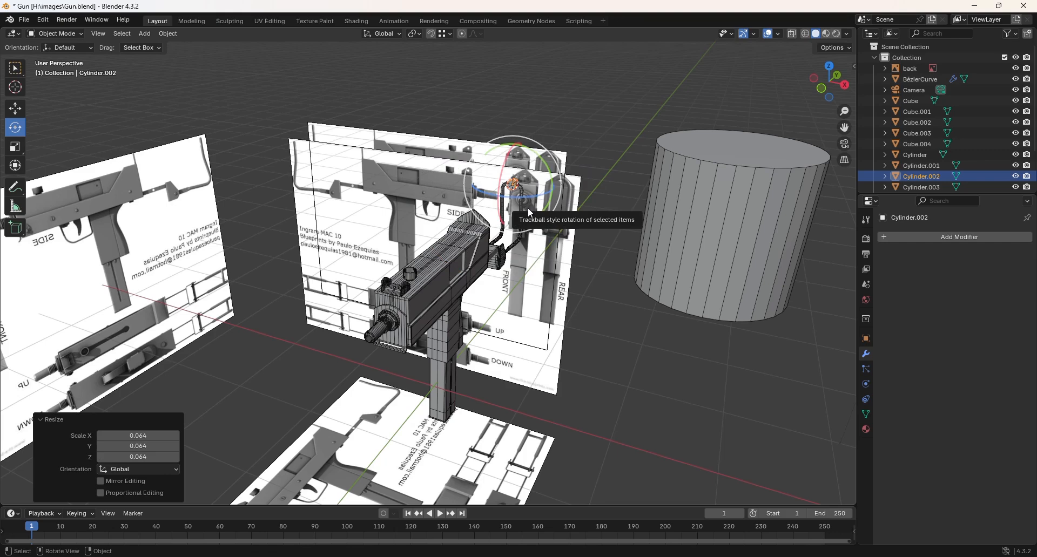
pyautogui.press('KP_1')
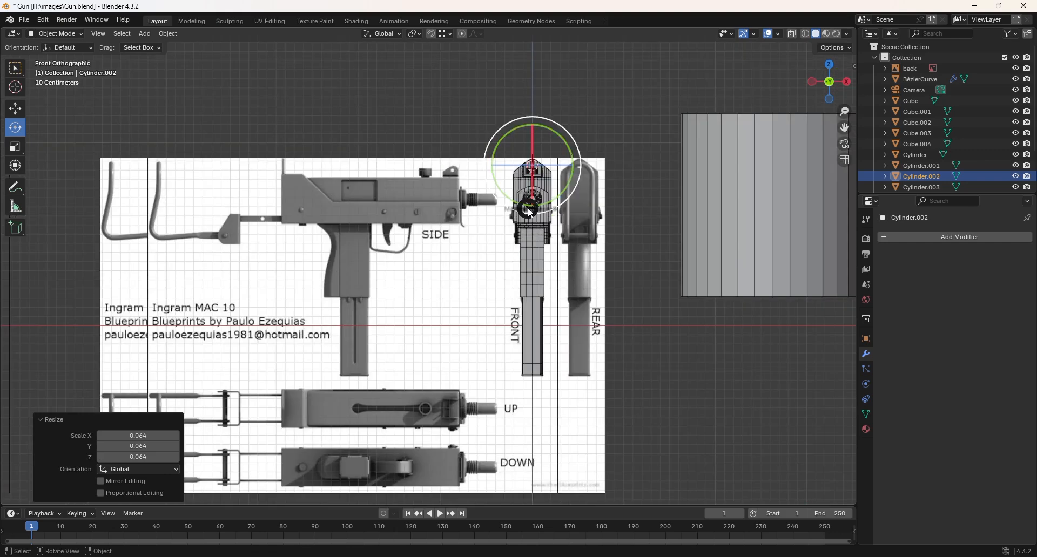
pyautogui.scroll(5, 565, 162)
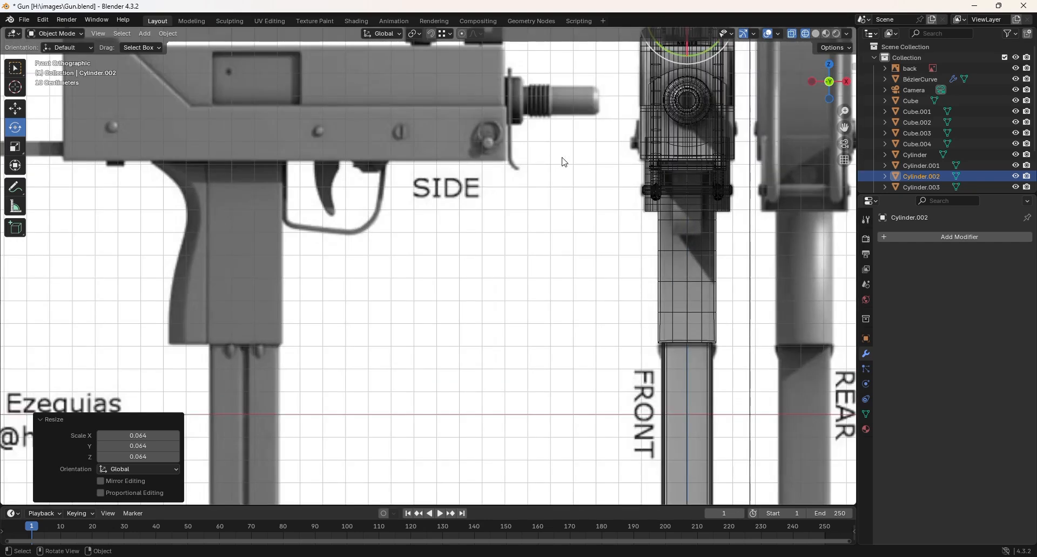
pyautogui.press('KP_Decimal')
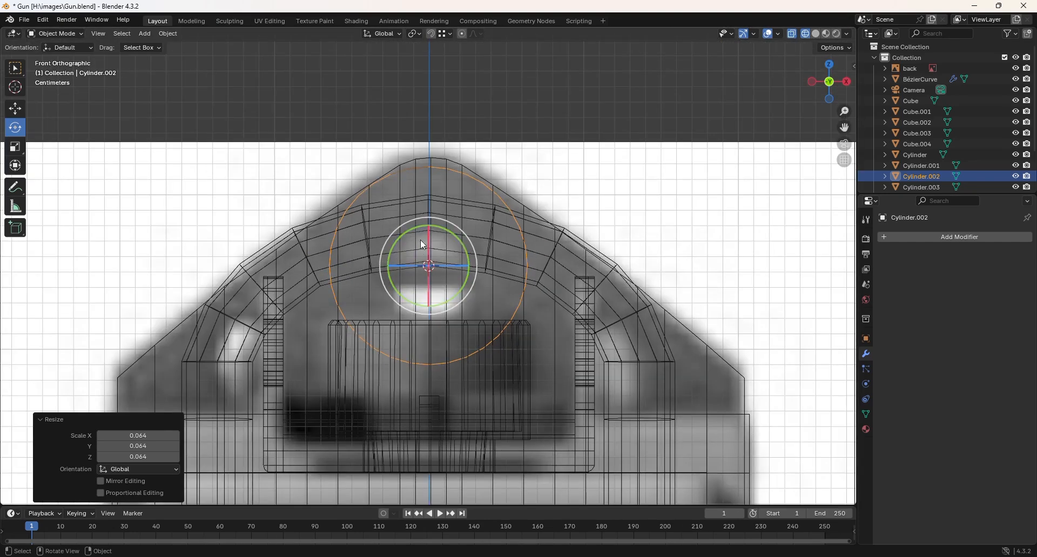
pyautogui.scroll(-2, 463, 226)
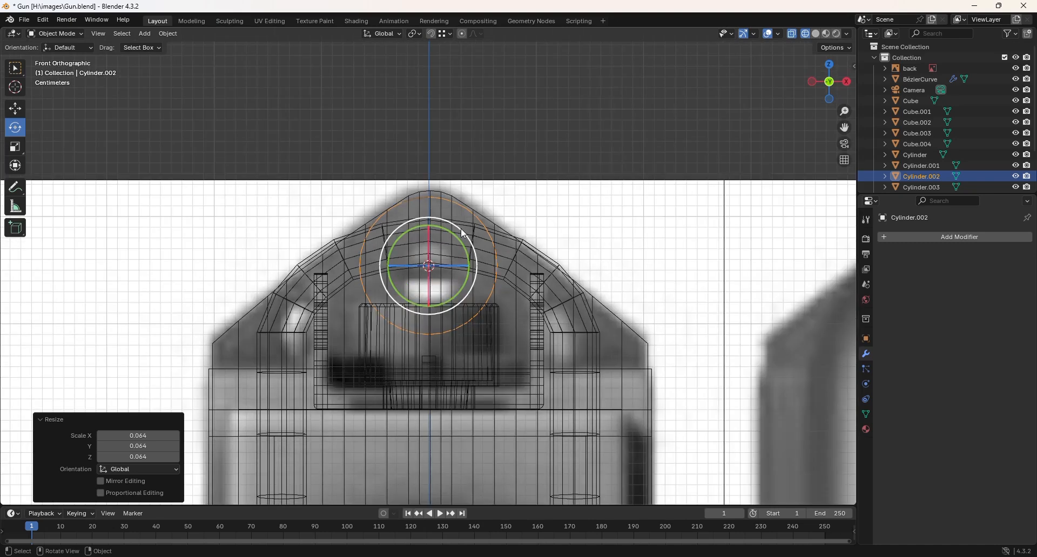
pyautogui.press('s')
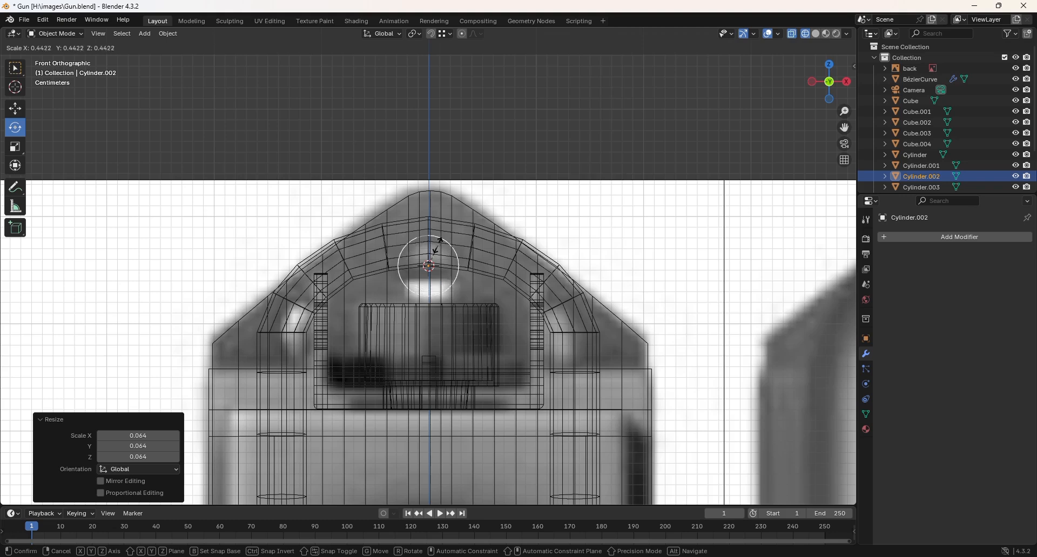
pyautogui.click(438, 248)
# - Lower the small cylinder about 0.0065 m and move it along the gun's length until it passes through the peaked rear plate
pyautogui.hotkey('shift', 'space')
pyautogui.press('g')
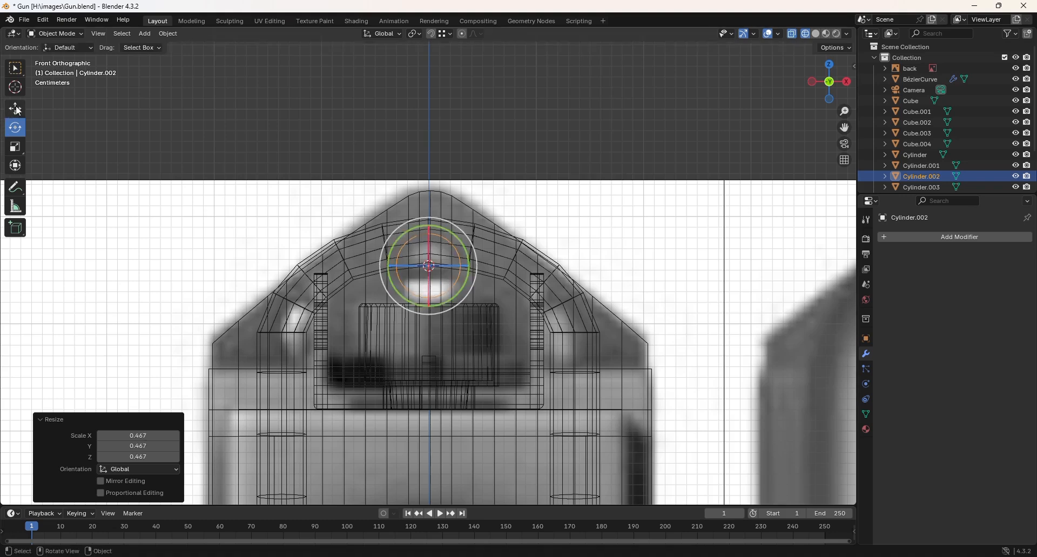
pyautogui.moveTo(429, 226); pyautogui.dragTo(428, 236)
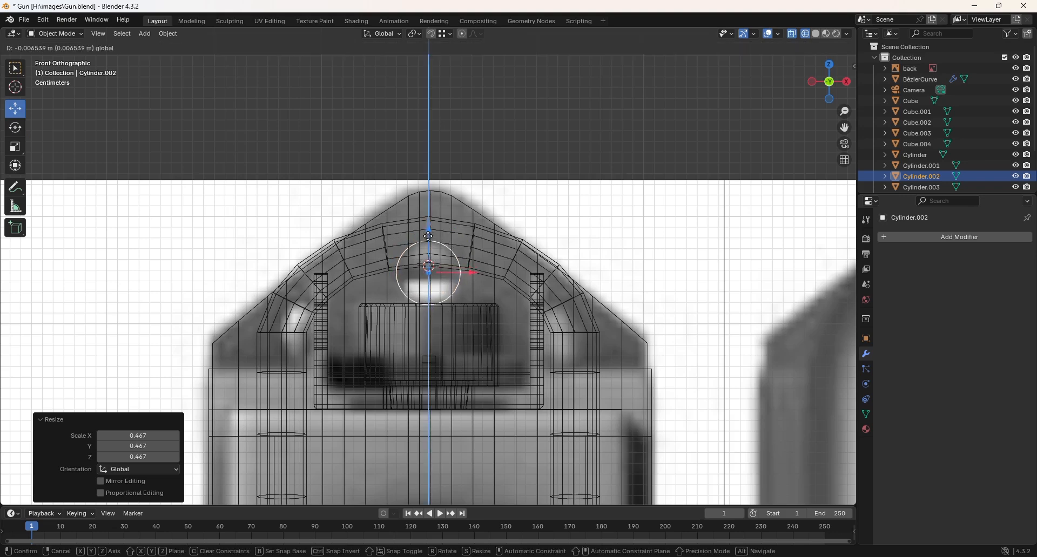
pyautogui.moveTo(428, 236); pyautogui.dragTo(428, 236)
pyautogui.moveTo(428, 236); pyautogui.dragTo(454, 33, button='middle')
pyautogui.moveTo(485, 275); pyautogui.dragTo(255, 249)
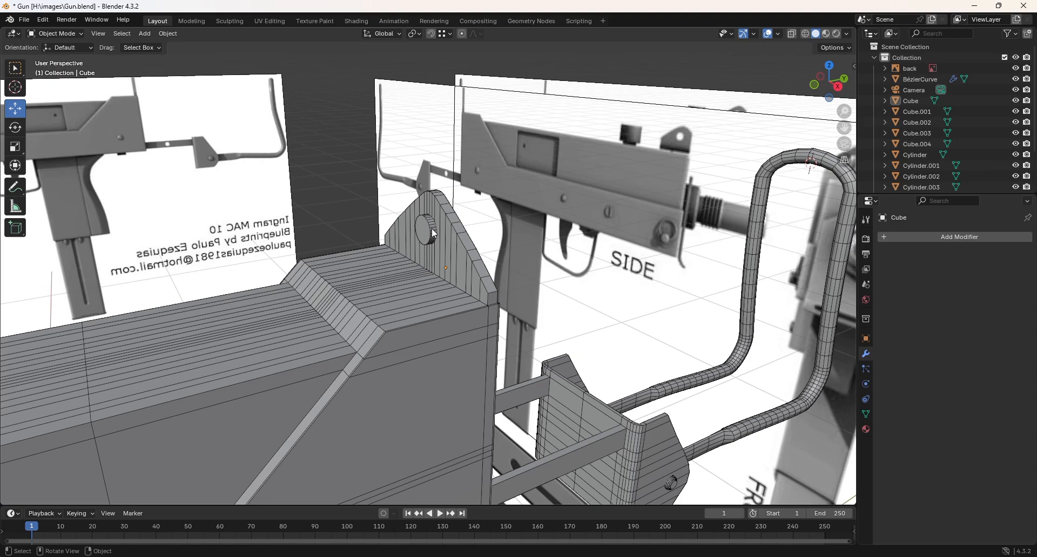
# - Add a Boolean modifier set to Difference to the gun body, with Cylinder.002 as its object
pyautogui.click(967, 177)
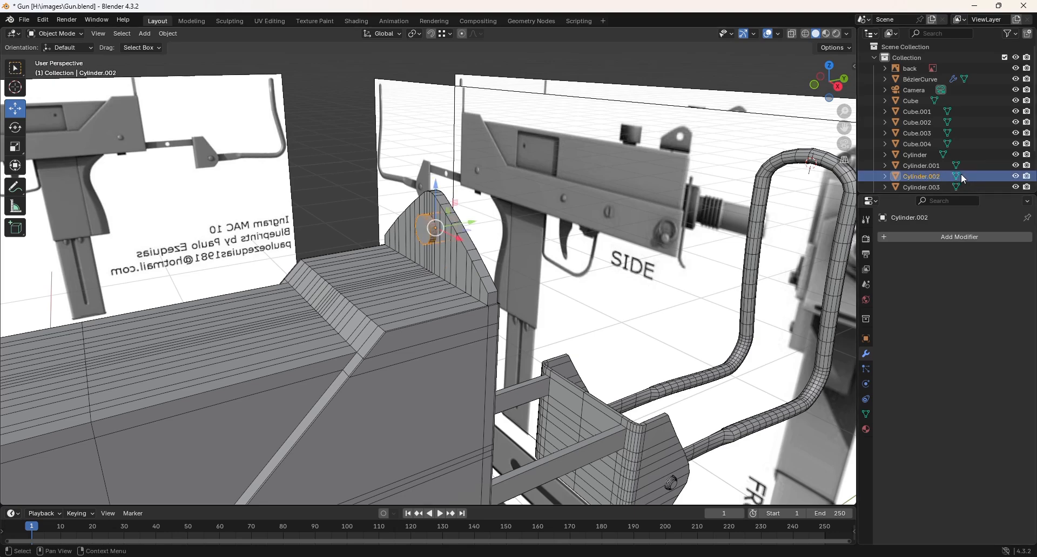
pyautogui.click(408, 310)
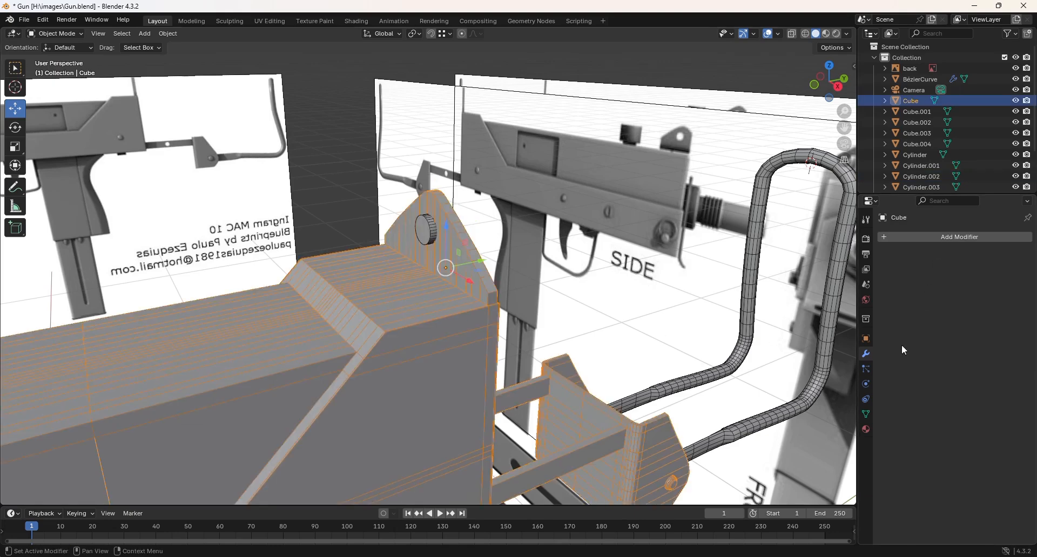
pyautogui.click(951, 241)
pyautogui.moveTo(948, 237)
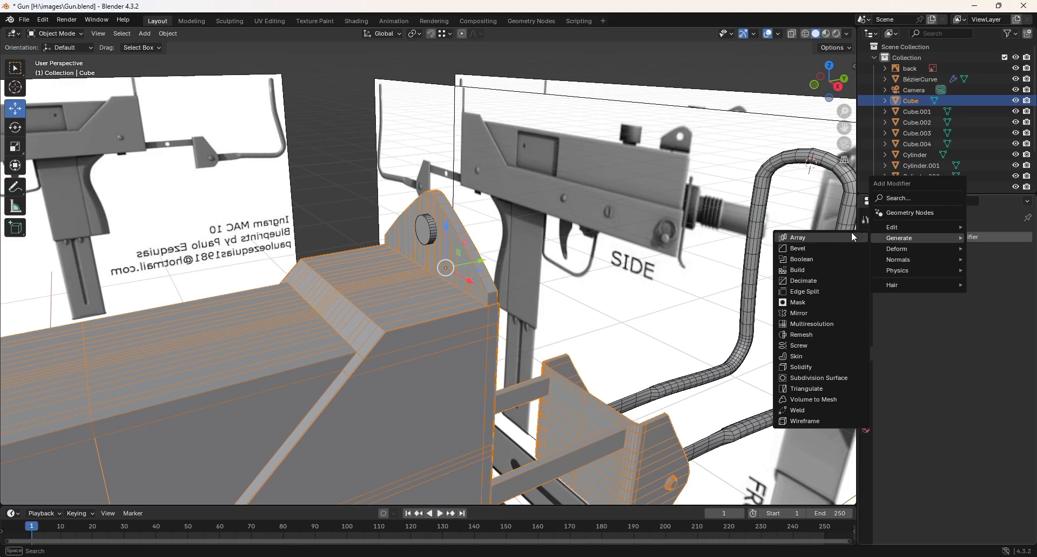
pyautogui.click(822, 258)
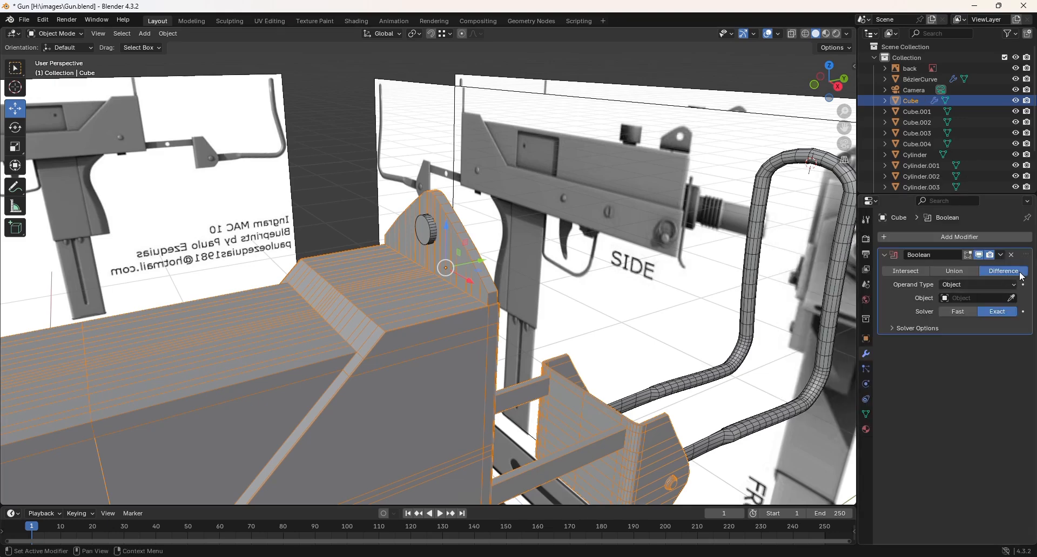
pyautogui.click(946, 299)
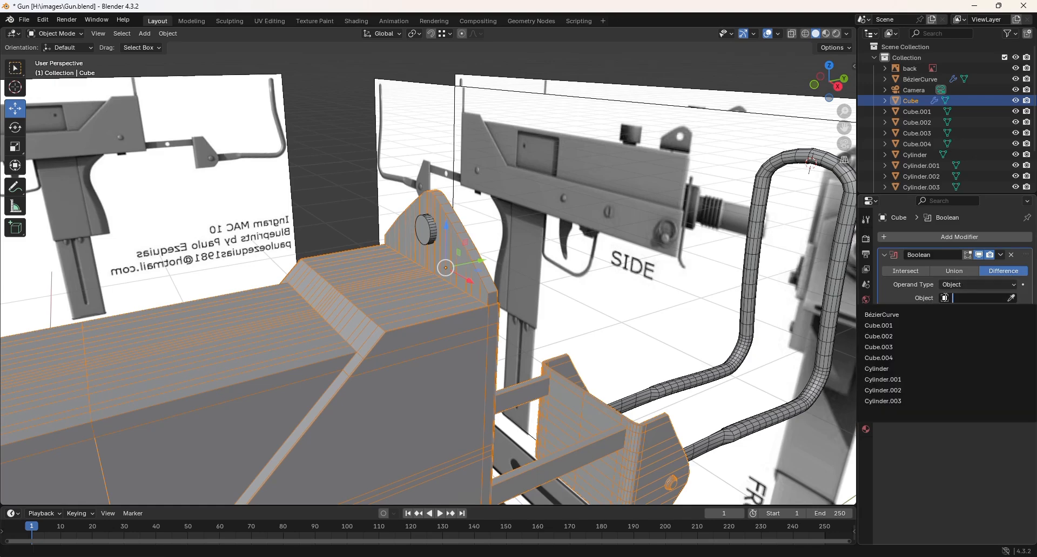
pyautogui.click(905, 391)
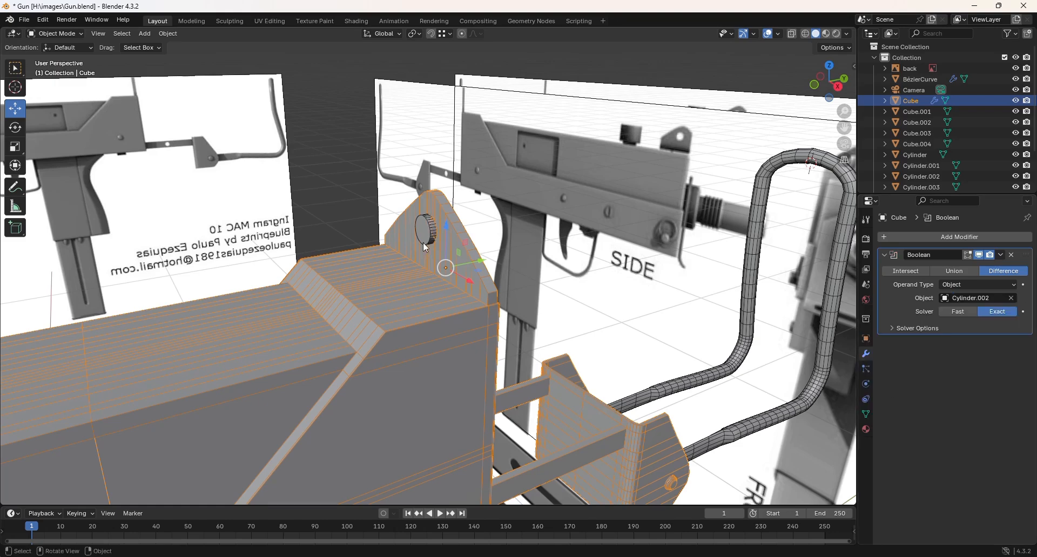
# - Apply the body's Boolean modifier and move the cutter cylinder about 0.253 m along Y, clear of the rear plate
pyautogui.click(1003, 255)
pyautogui.click(962, 267)
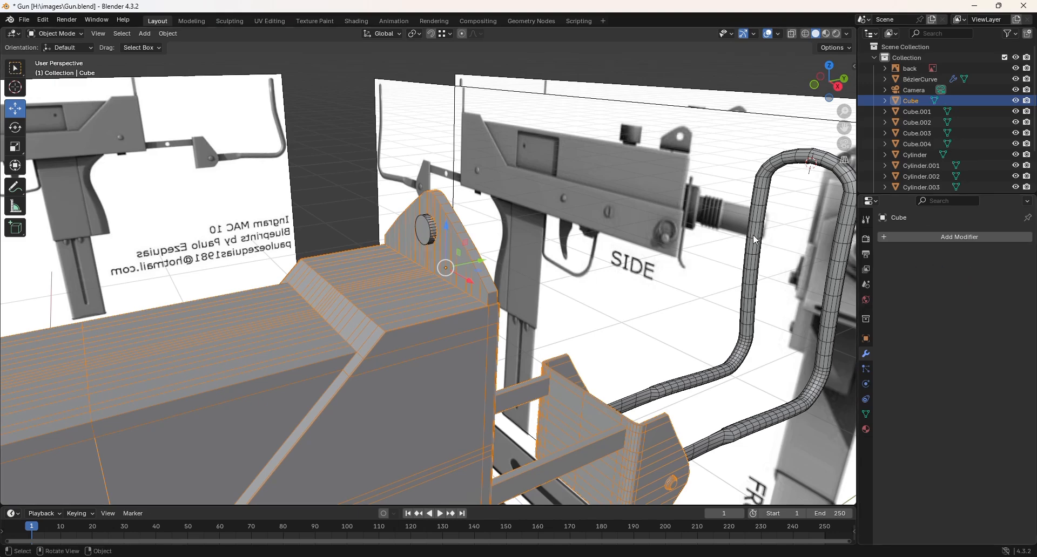
pyautogui.click(333, 194)
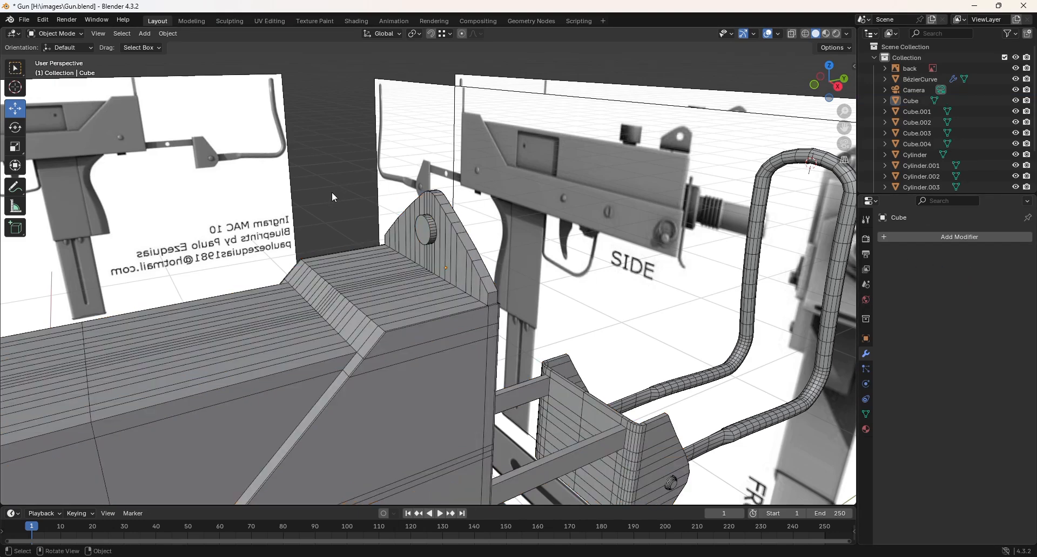
pyautogui.click(432, 236)
pyautogui.moveTo(463, 227); pyautogui.dragTo(567, 207)
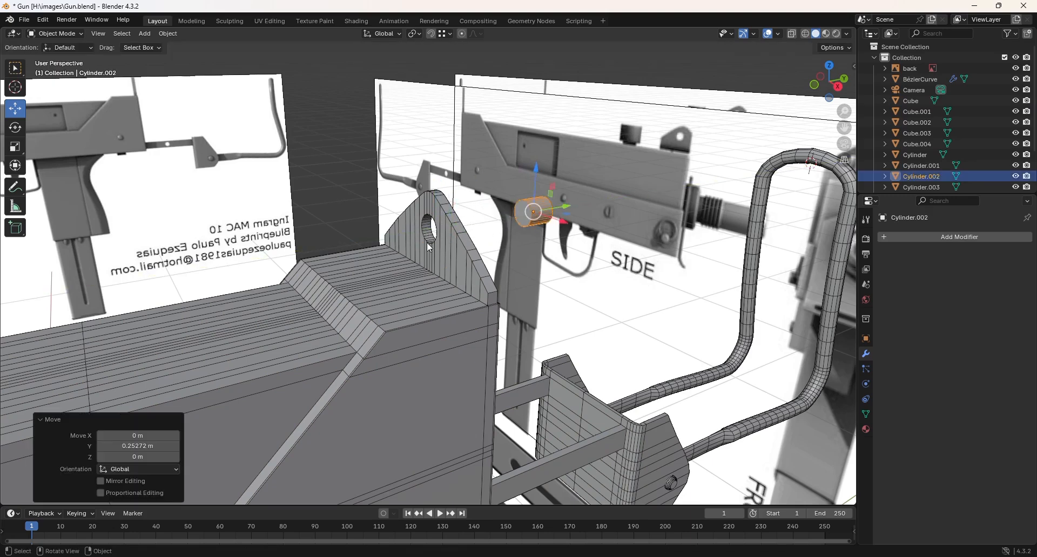
# - Rotate the small cutter cylinder 90° about the Z axis so that it points across the gun
pyautogui.moveTo(578, 277); pyautogui.dragTo(529, 270, button='middle')
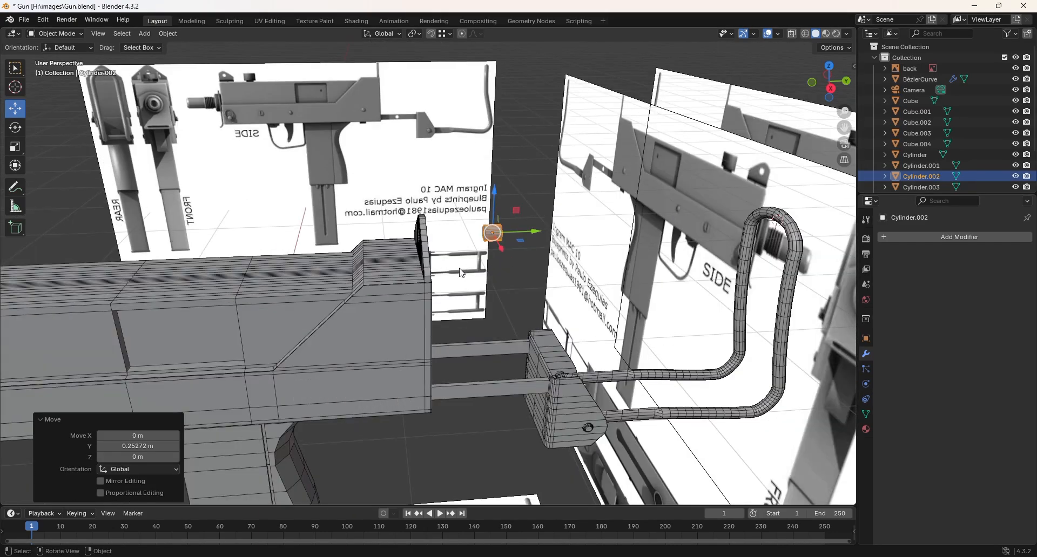
pyautogui.click(15, 127)
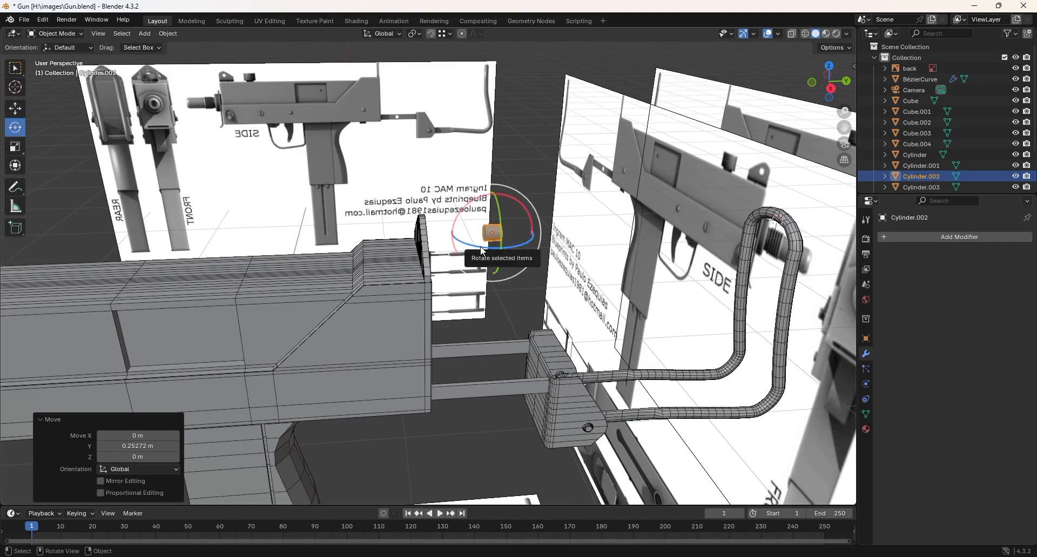
pyautogui.moveTo(484, 251); pyautogui.dragTo(331, 343)
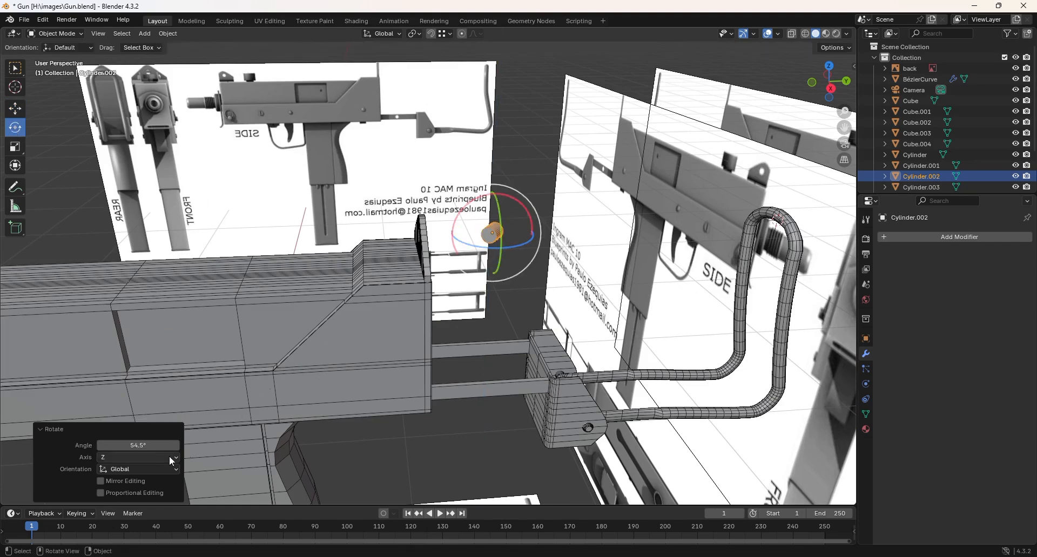
pyautogui.click(139, 444)
pyautogui.write('9')
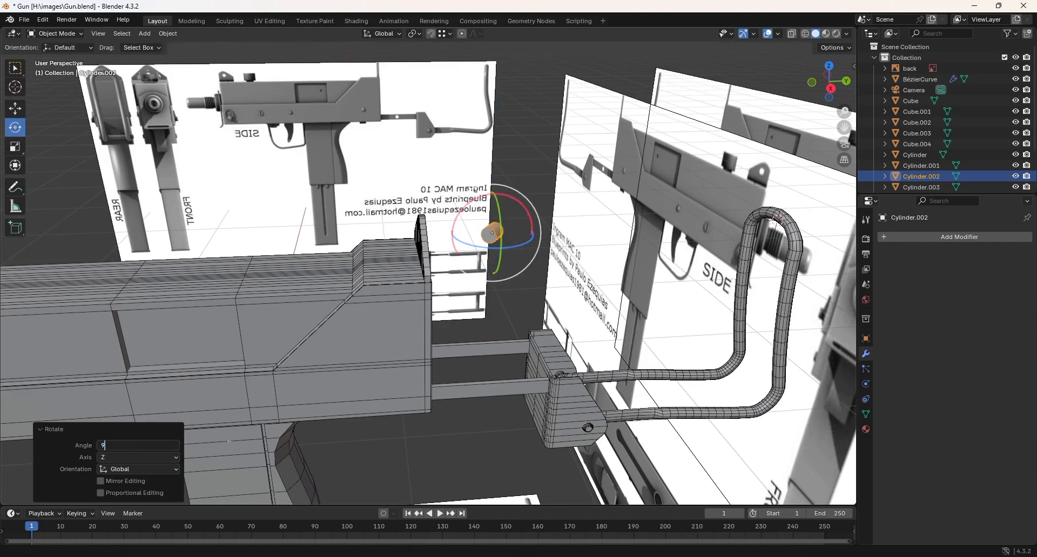
pyautogui.write('0')
pyautogui.press('Return')
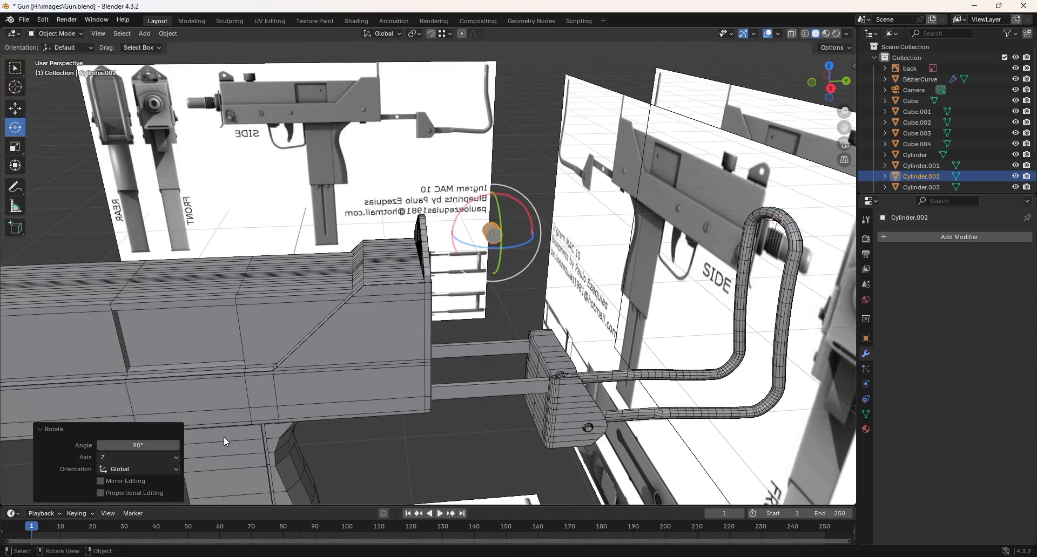
# - Lower the small cutter cylinder about 0.586 m along Z to the height of the stock rails, using the side blueprint in wireframe
pyautogui.press('KP_5')
pyautogui.press('KP_3')
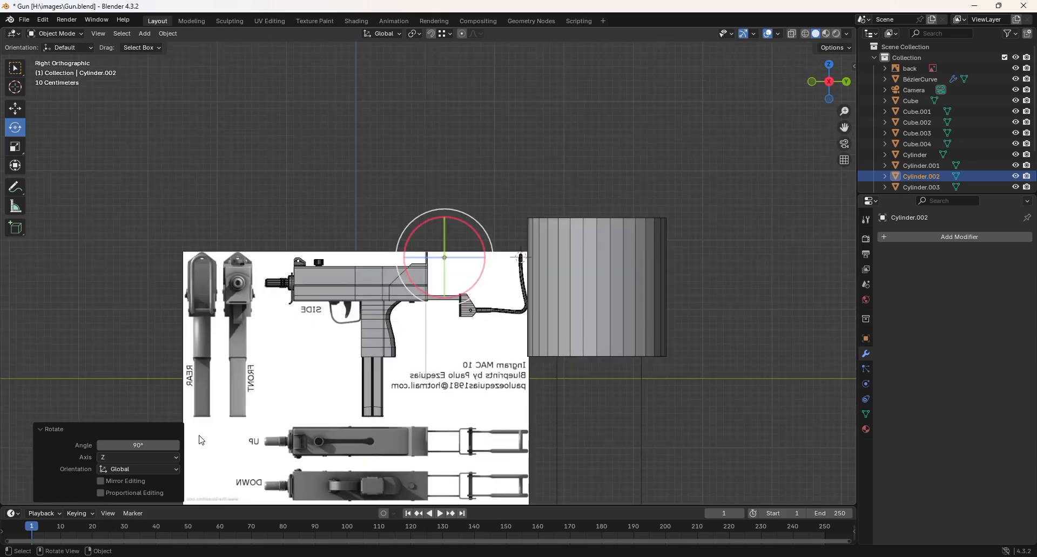
pyautogui.moveTo(199, 436); pyautogui.dragTo(199, 436, button='middle')
pyautogui.press('KP_Decimal')
pyautogui.scroll(-16, 198, 440)
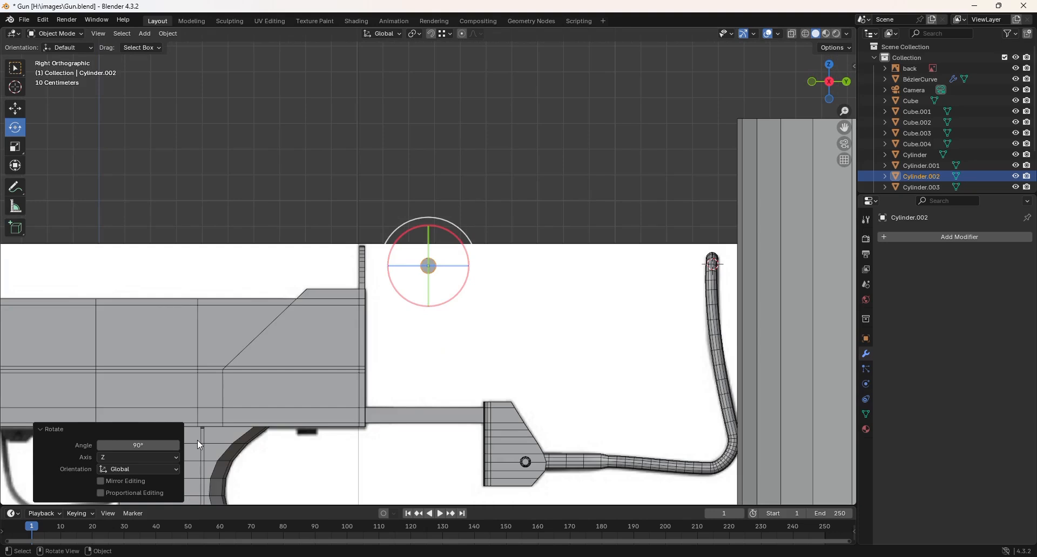
pyautogui.press('z')
pyautogui.click(127, 440)
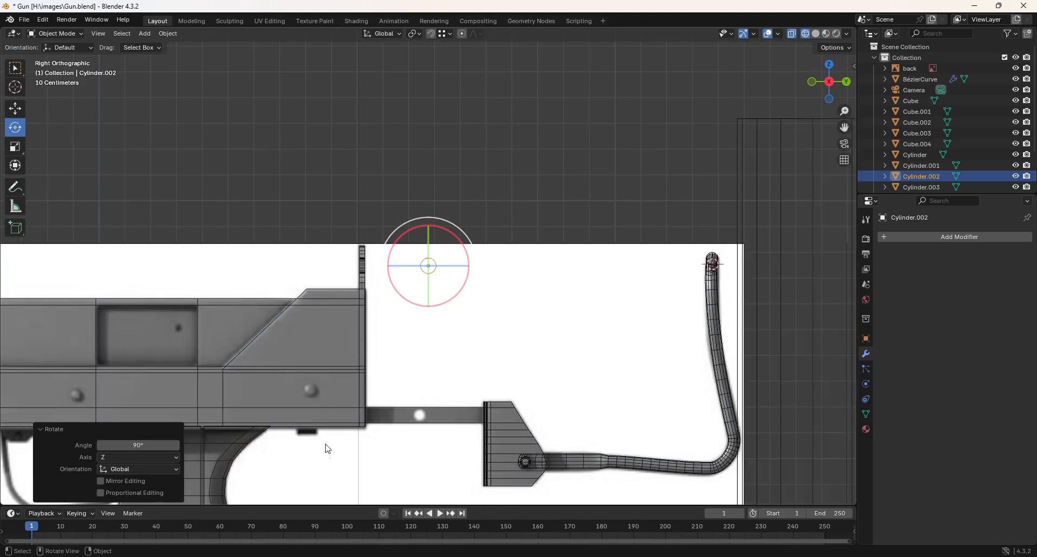
pyautogui.click(22, 111)
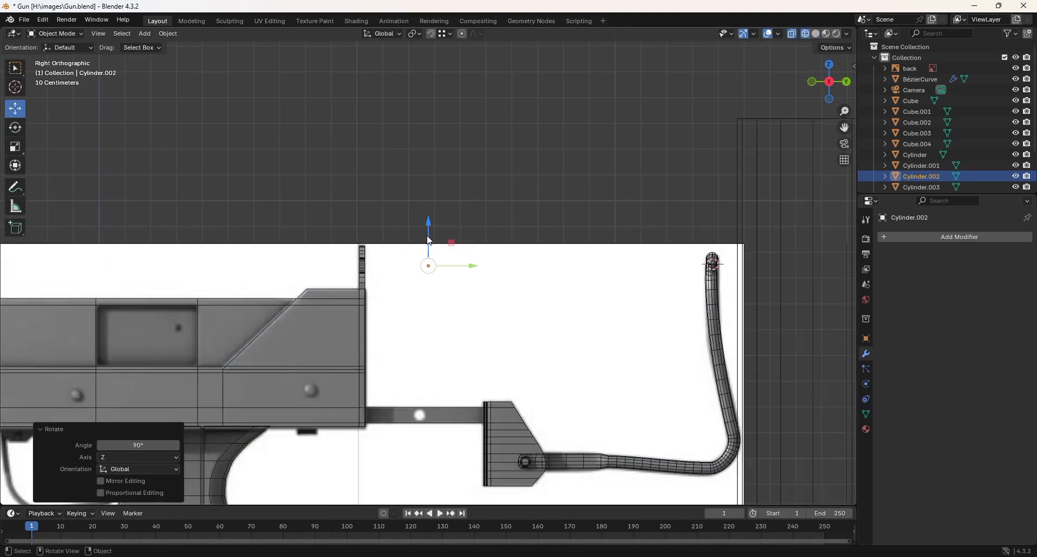
pyautogui.moveTo(429, 228); pyautogui.dragTo(427, 380)
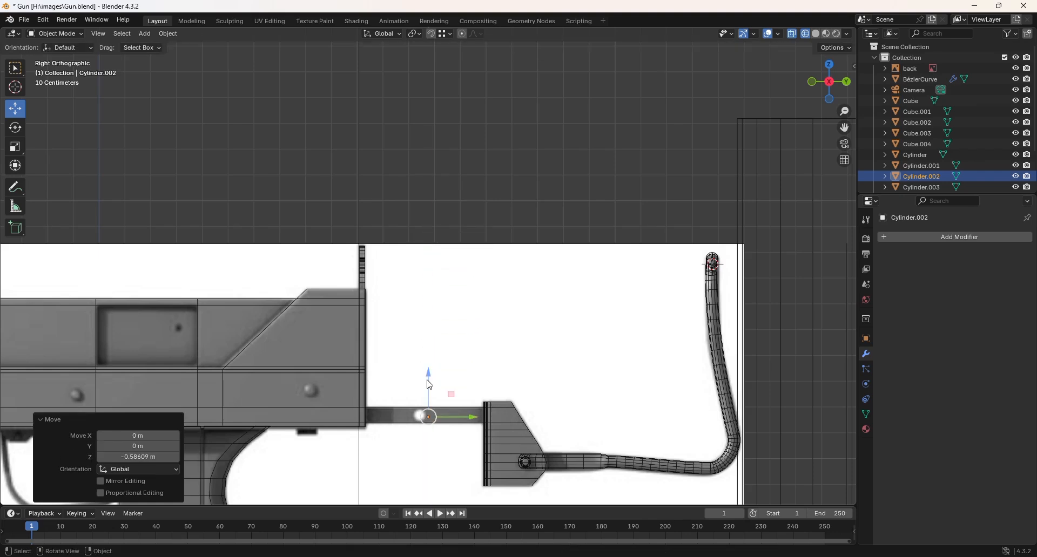
# - Scale the cutter cylinder to about 0.795 and align it with the white rail hole on the side blueprint
pyautogui.scroll(3, 427, 383)
pyautogui.keyDown('shift'); pyautogui.moveTo(426, 453); pyautogui.dragTo(505, 247, button='middle'); pyautogui.keyUp('shift')
pyautogui.scroll(1, 505, 247)
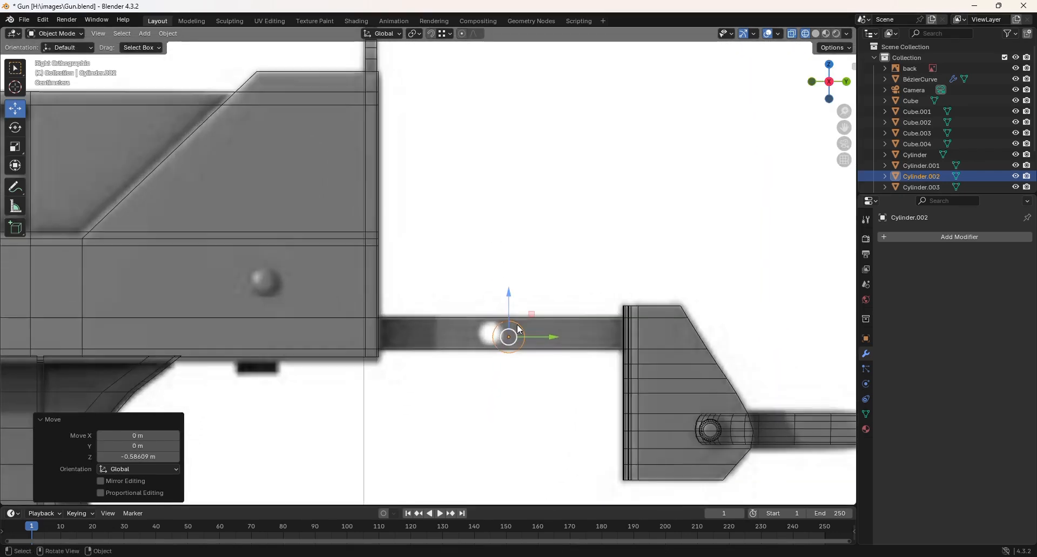
pyautogui.press('s')
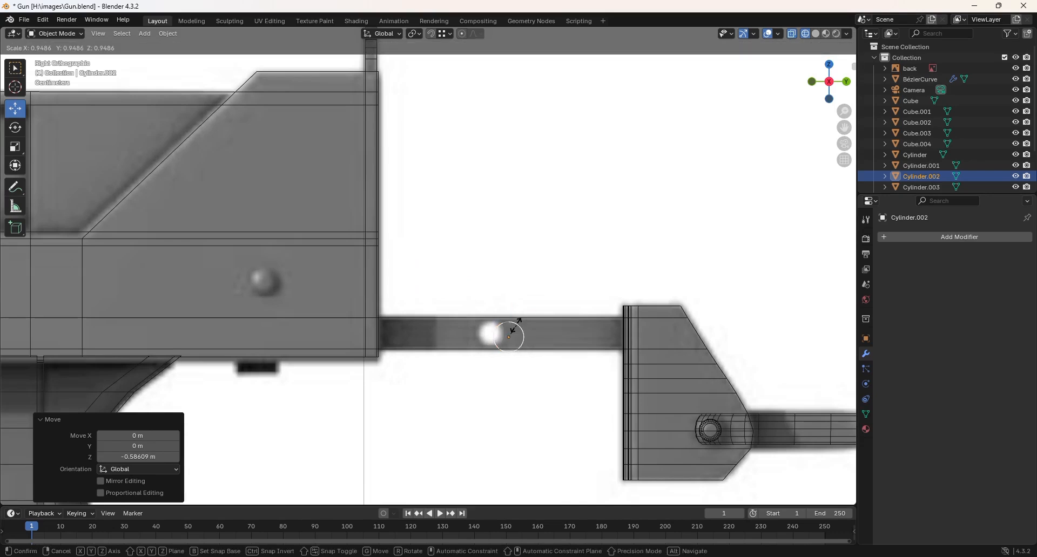
pyautogui.click(516, 329)
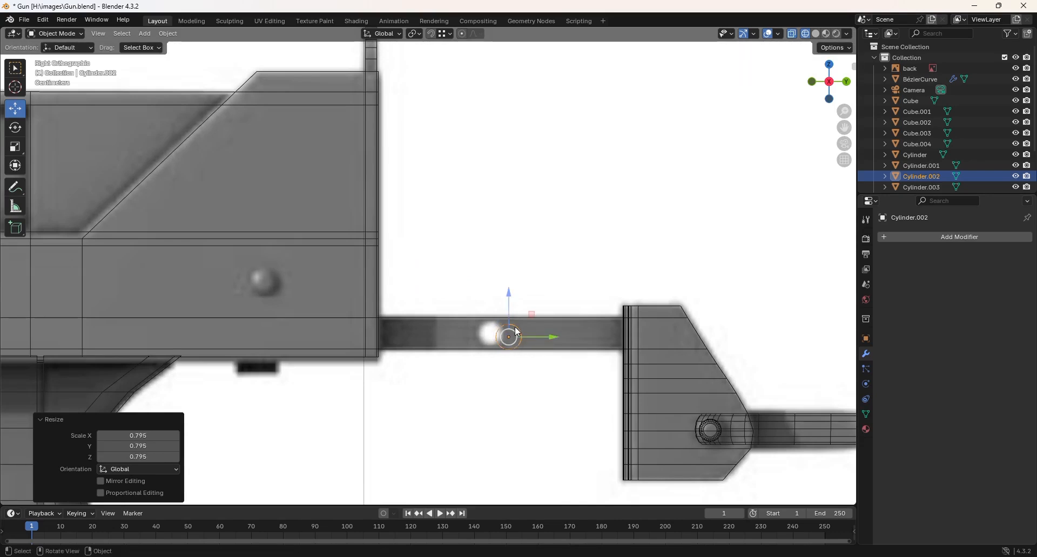
pyautogui.moveTo(531, 313); pyautogui.dragTo(509, 310)
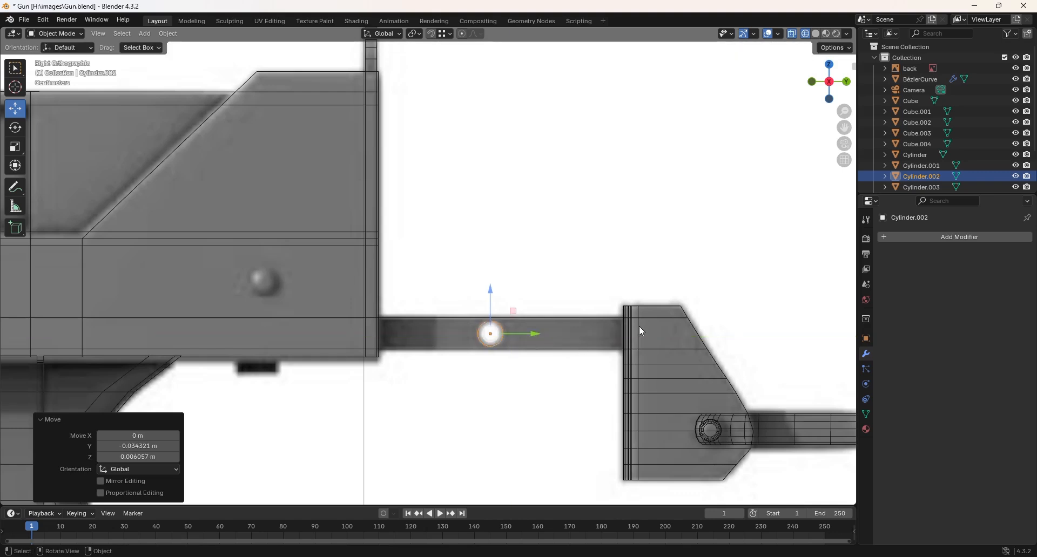
# - Stretch the cutter cylinder along X by a factor of about 7.639 so that it passes through both stock rails
pyautogui.moveTo(640, 326); pyautogui.dragTo(622, 362, button='middle')
pyautogui.scroll(-2, 624, 360)
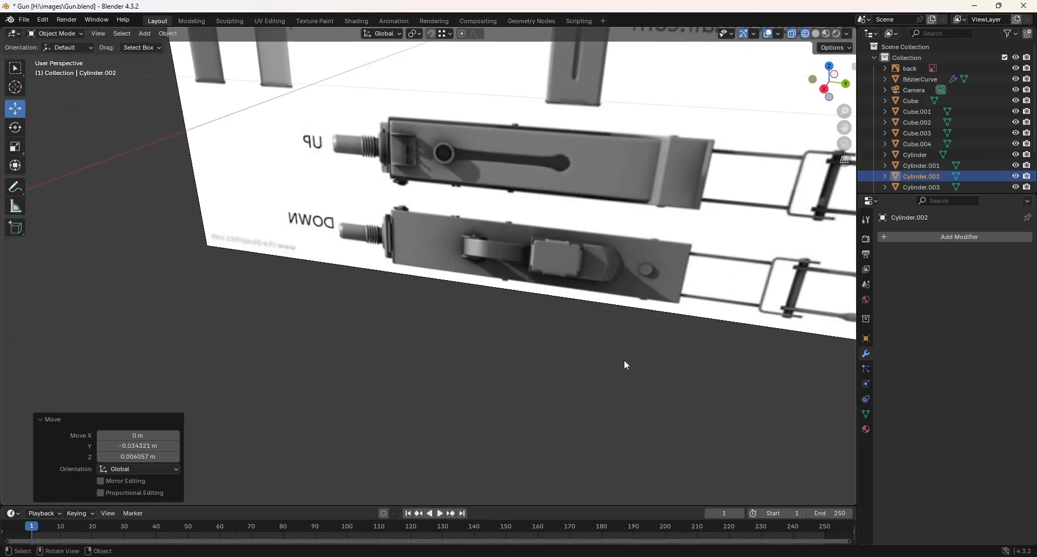
pyautogui.scroll(-5, 623, 360)
pyautogui.moveTo(622, 362); pyautogui.dragTo(576, 379, button='middle')
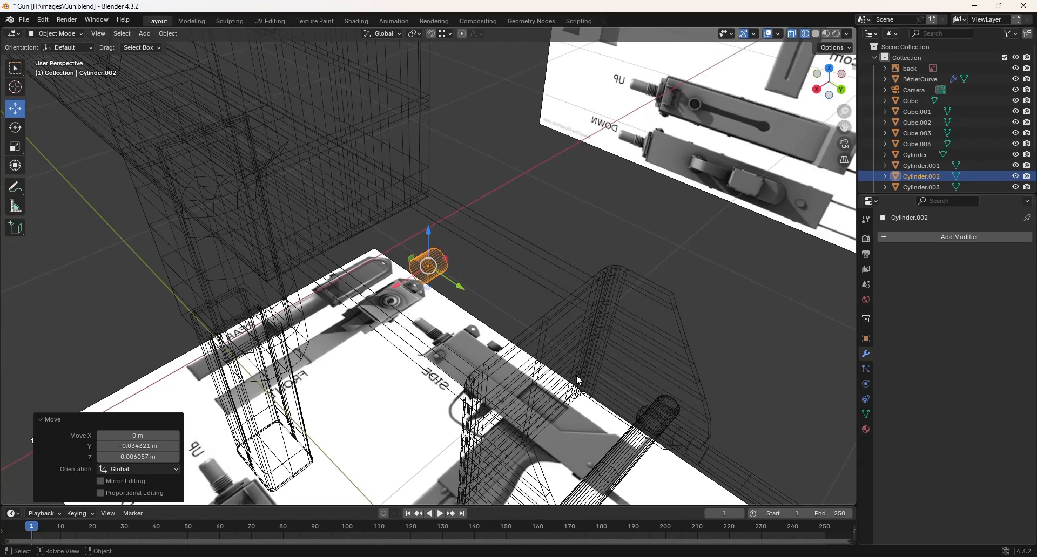
pyautogui.hotkey('shift', 'z')
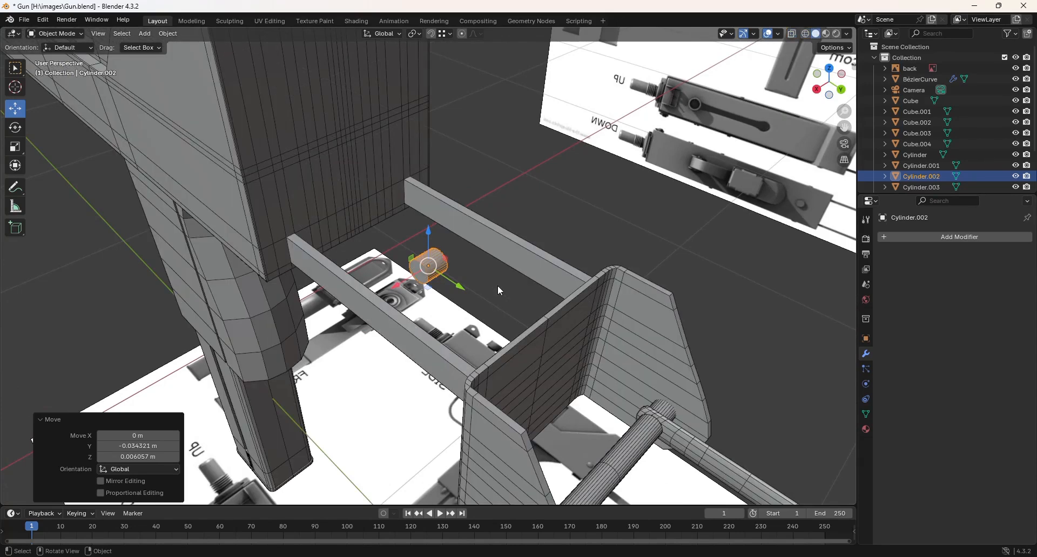
pyautogui.click(16, 147)
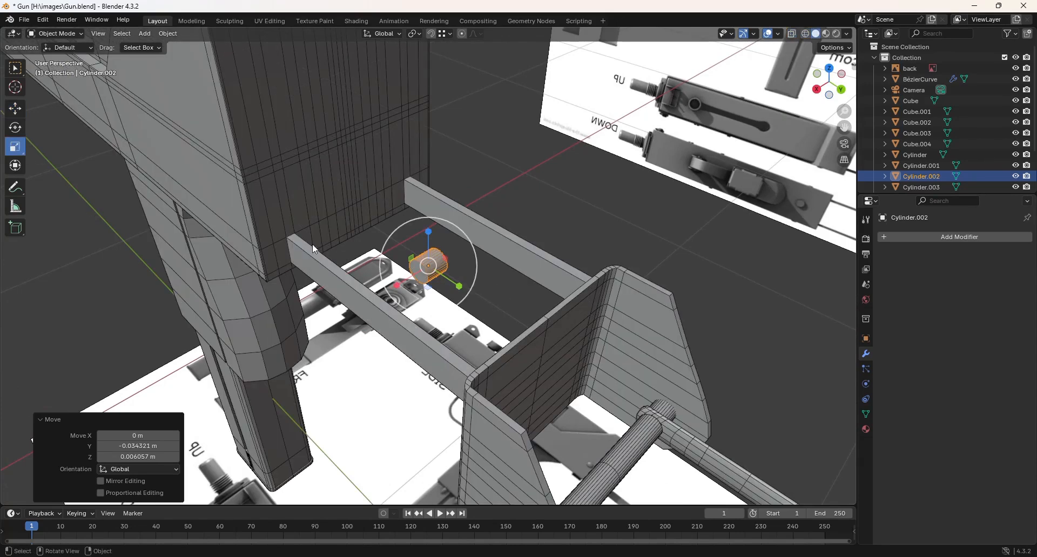
pyautogui.moveTo(400, 292); pyautogui.dragTo(158, 410)
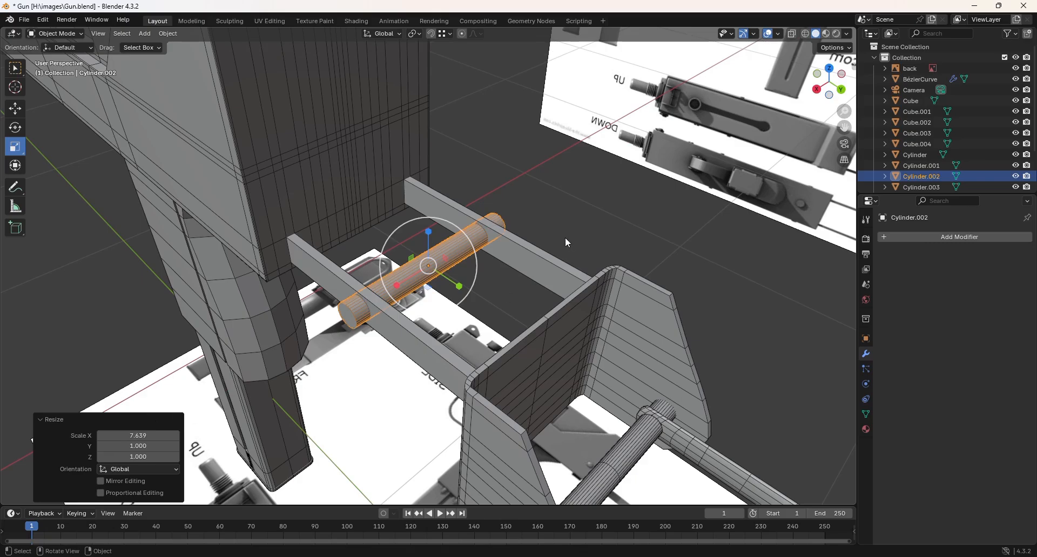
# - Add eight evenly spaced loop cuts along the near stock rail of the gun body
pyautogui.moveTo(568, 243); pyautogui.dragTo(455, 333, button='middle')
pyautogui.click(455, 333)
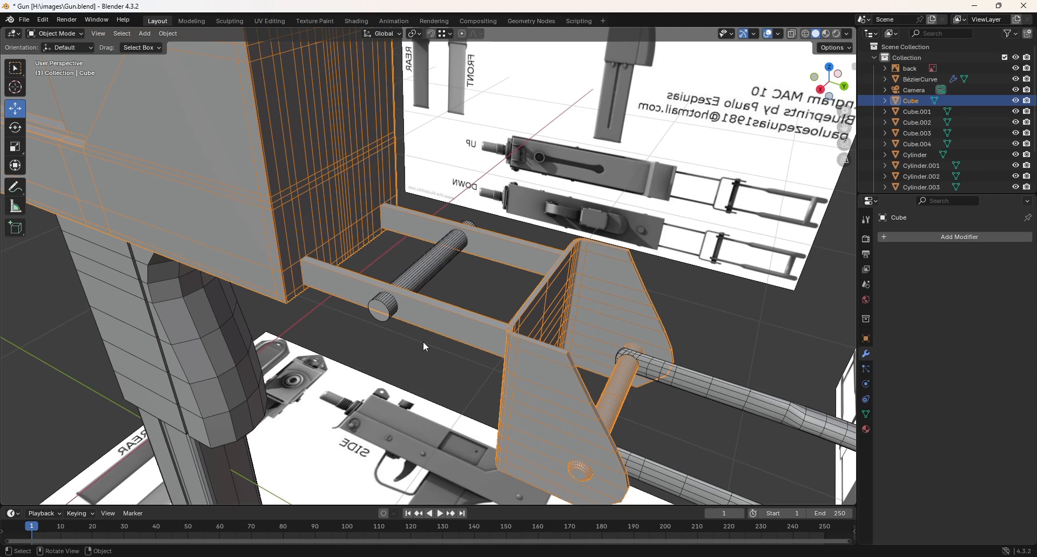
pyautogui.press('Tab')
pyautogui.moveTo(425, 344); pyautogui.dragTo(433, 335, button='middle')
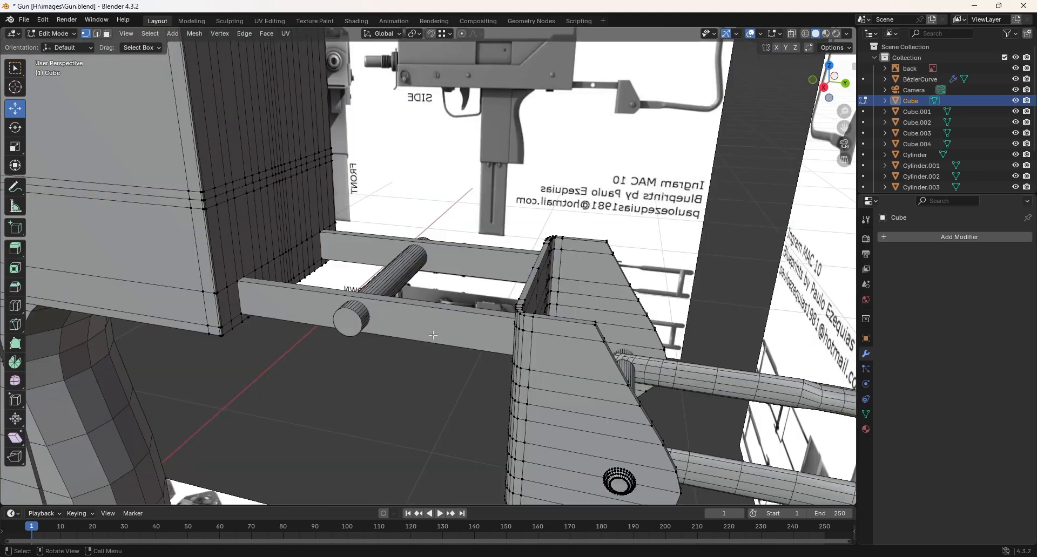
pyautogui.hotkey('ctrl', 'r')
pyautogui.scroll(6, 434, 335)
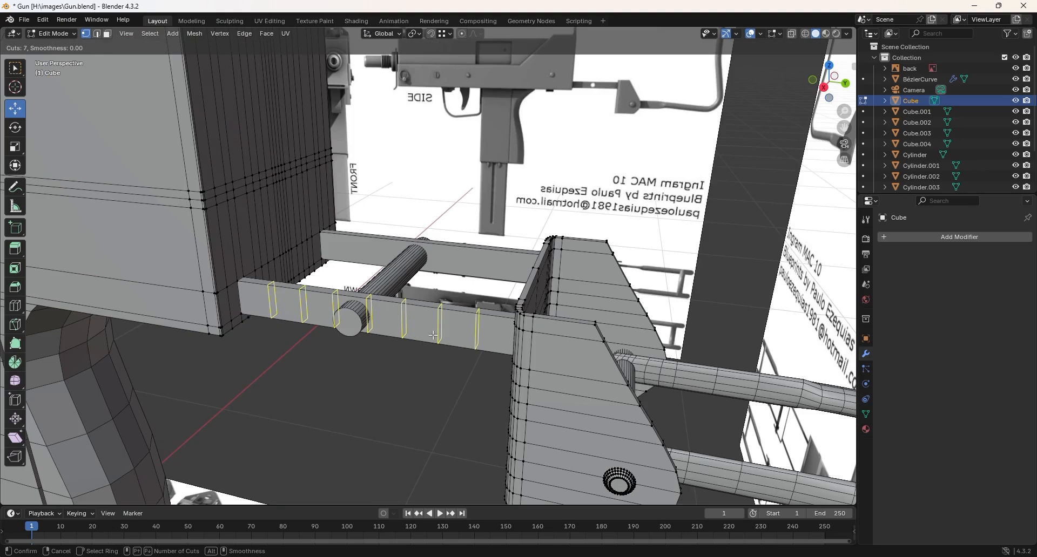
pyautogui.scroll(1, 433, 335)
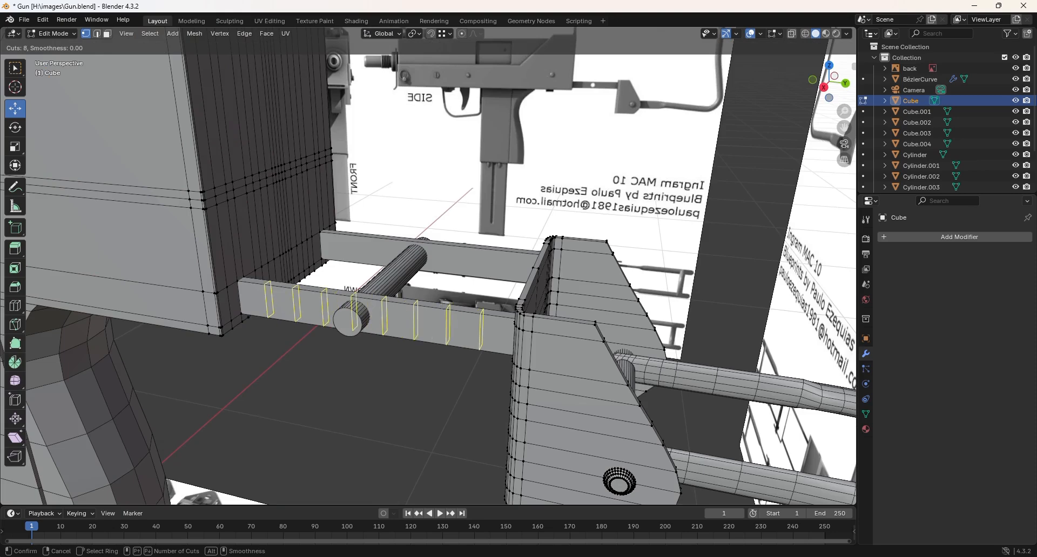
pyautogui.click(432, 334)
pyautogui.click(432, 335)
pyautogui.press('1')
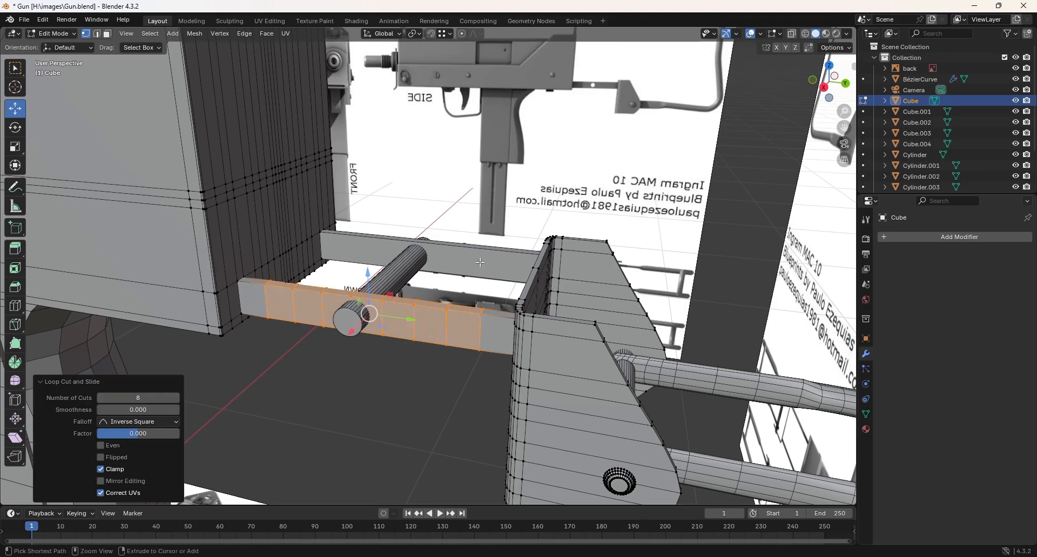
# - Add eight evenly spaced loop cuts along the far stock rail and return to Object Mode
pyautogui.hotkey('ctrl', 'r')
pyautogui.scroll(5, 480, 263)
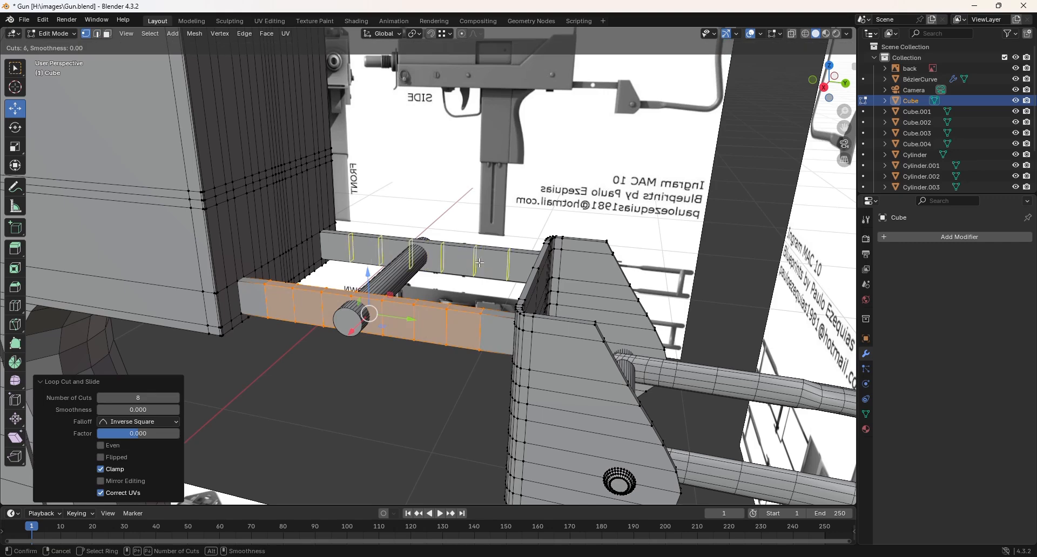
pyautogui.scroll(1, 480, 263)
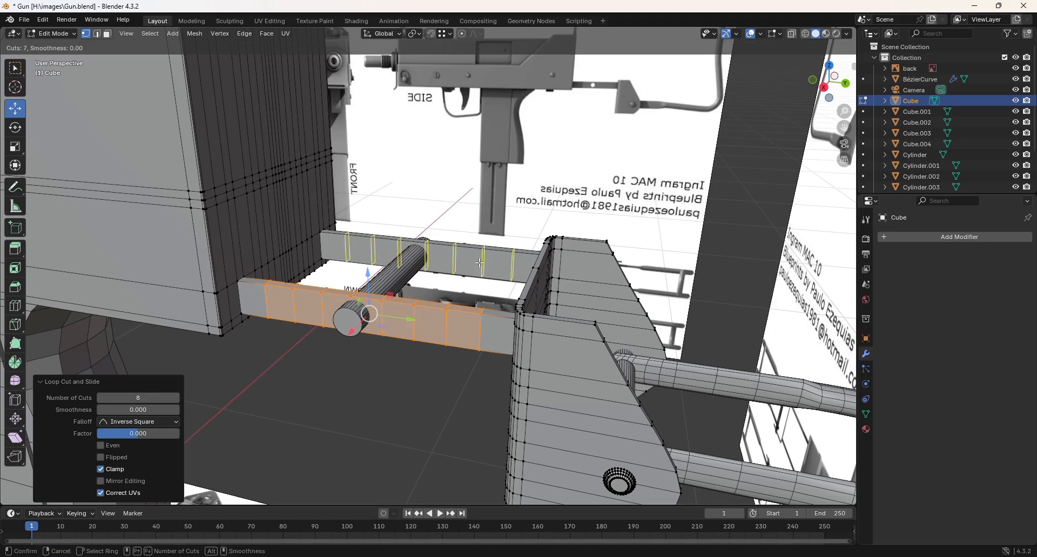
pyautogui.click(480, 262)
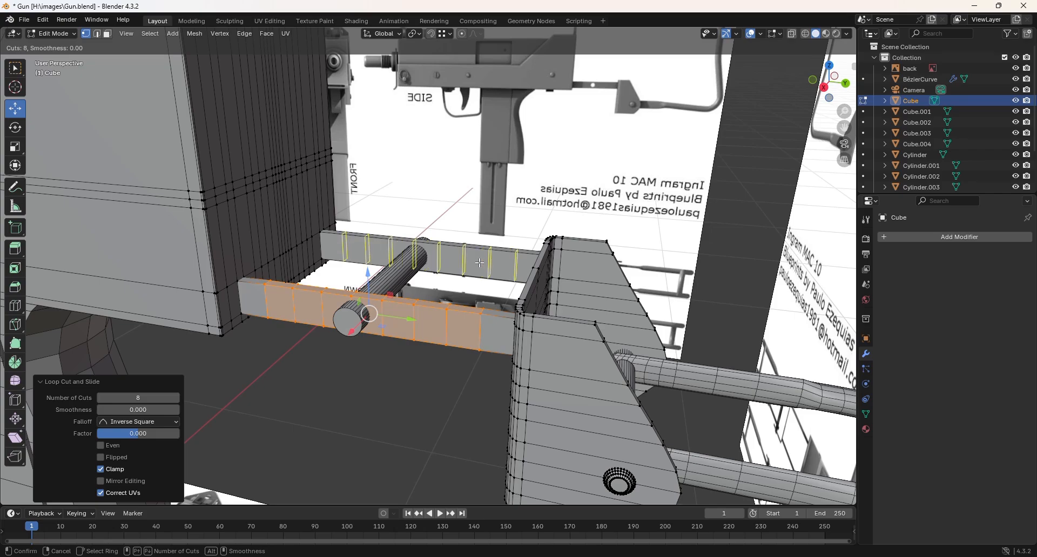
pyautogui.moveTo(480, 262); pyautogui.dragTo(455, 325, button='middle')
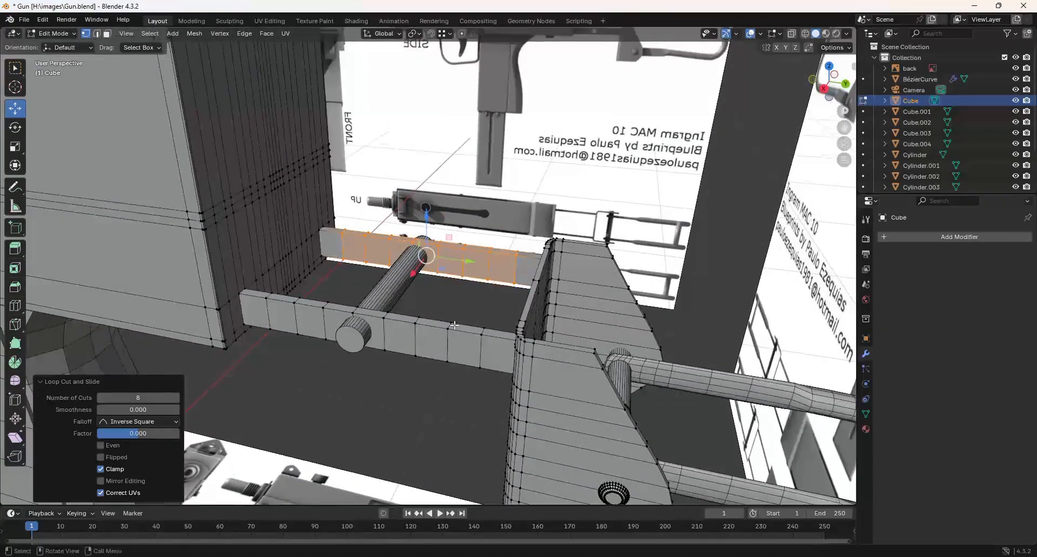
pyautogui.press('Tab')
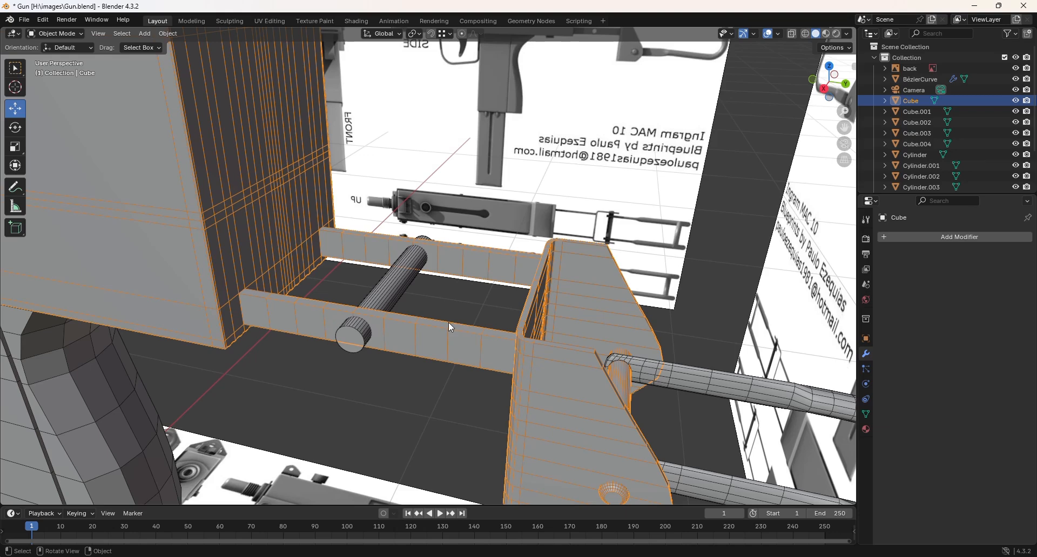
# - Add a Boolean modifier set to Difference to the body with the stock rails, using Cylinder.002 as its object
pyautogui.click(394, 299)
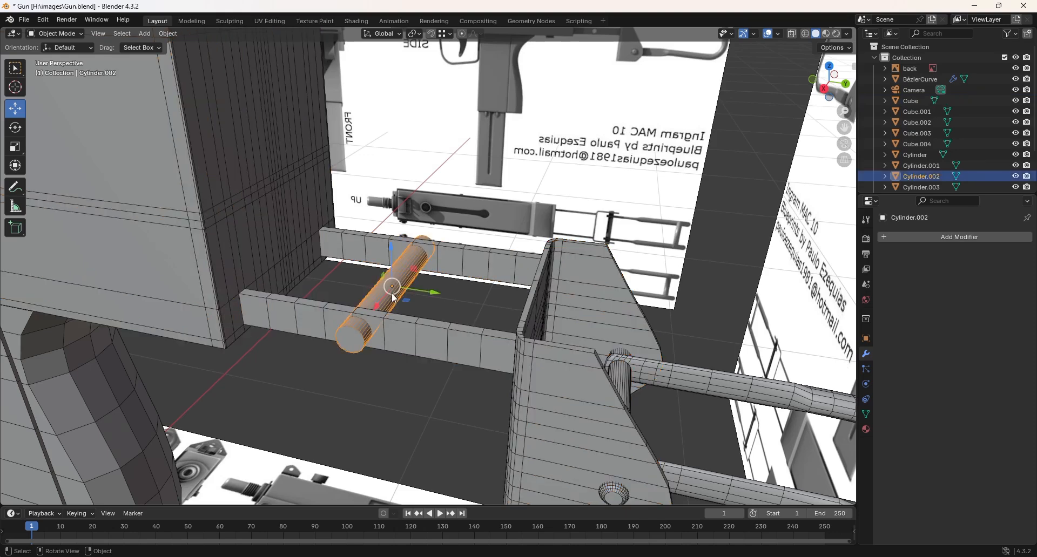
pyautogui.click(405, 339)
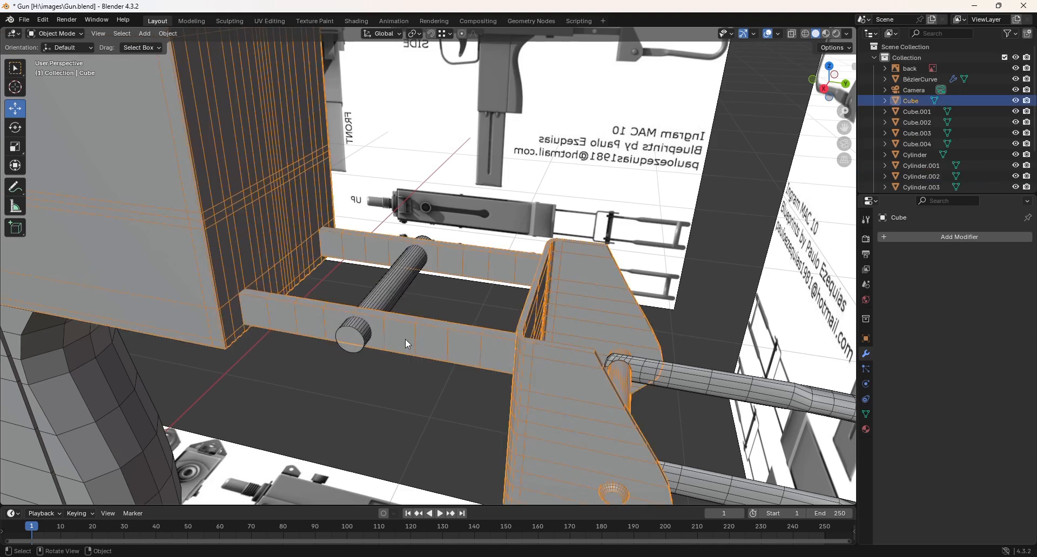
pyautogui.click(944, 239)
pyautogui.moveTo(942, 237)
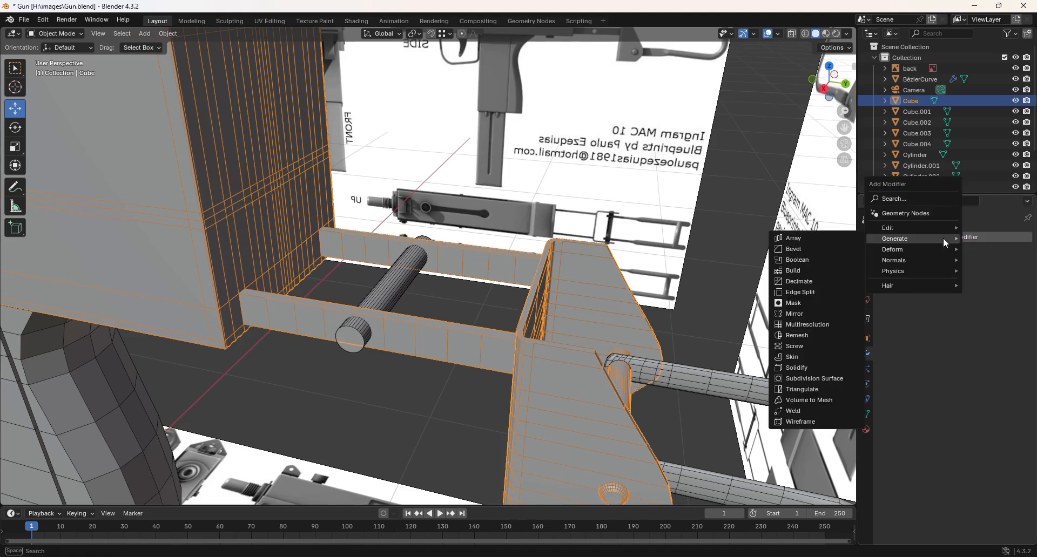
pyautogui.click(806, 261)
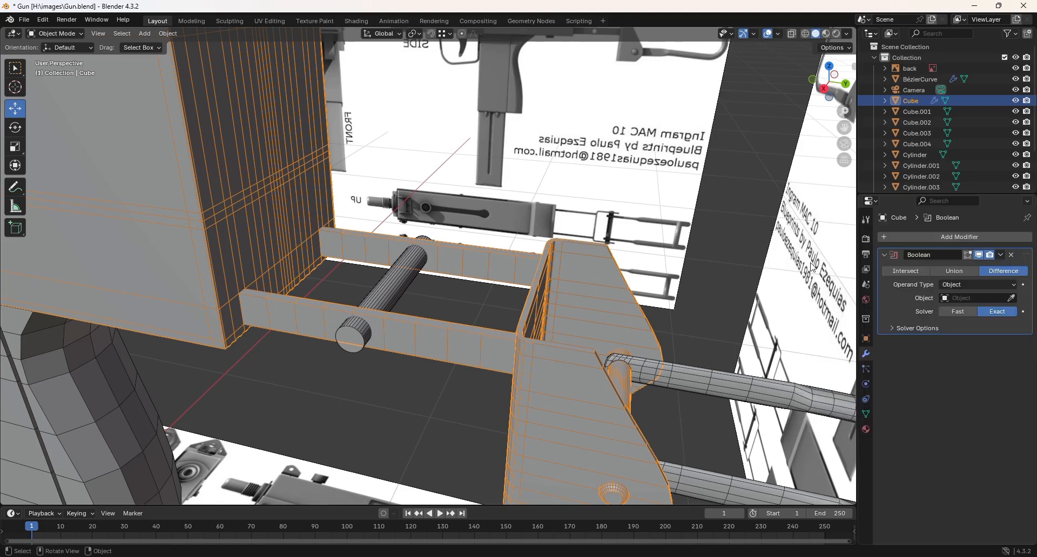
pyautogui.click(946, 298)
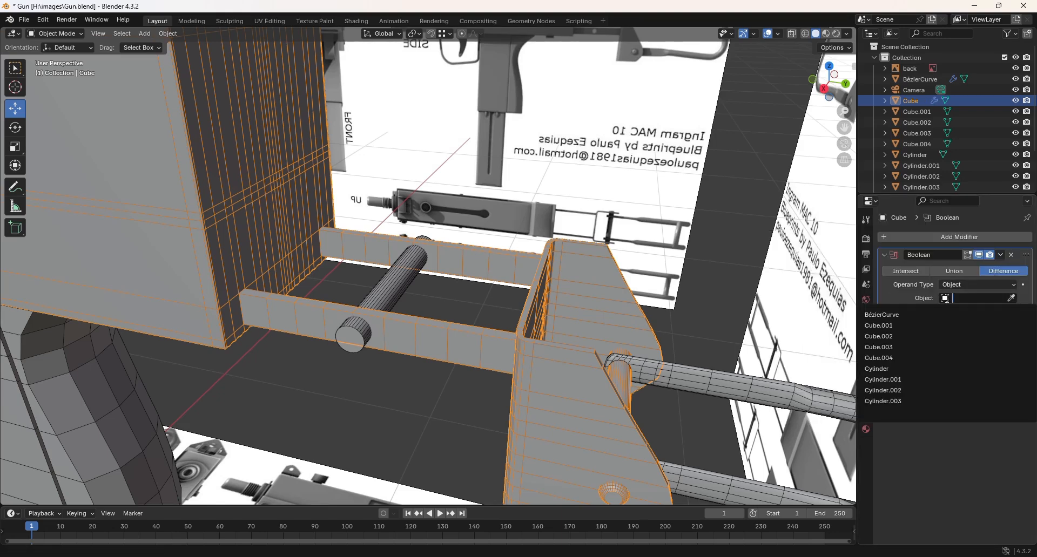
pyautogui.click(908, 393)
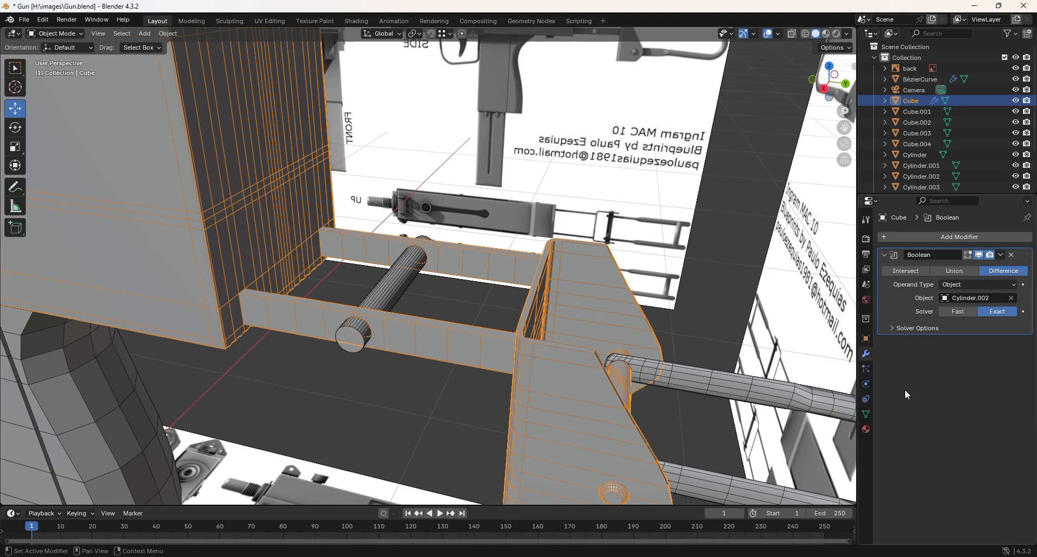
# - Apply the Boolean modifier on the body and move the cutter cylinder along Y, away from the rail holes
pyautogui.click(1001, 255)
pyautogui.click(967, 265)
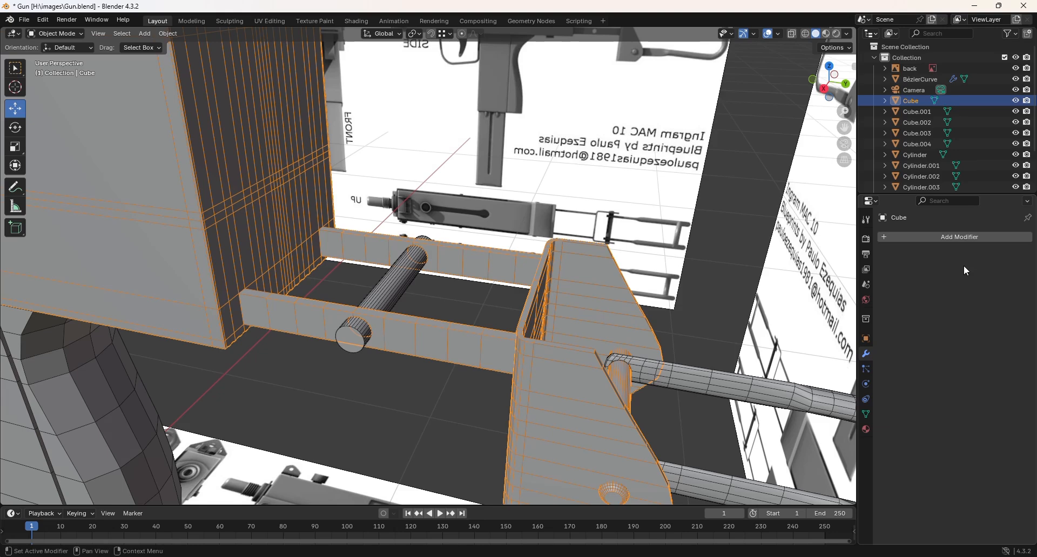
pyautogui.click(352, 342)
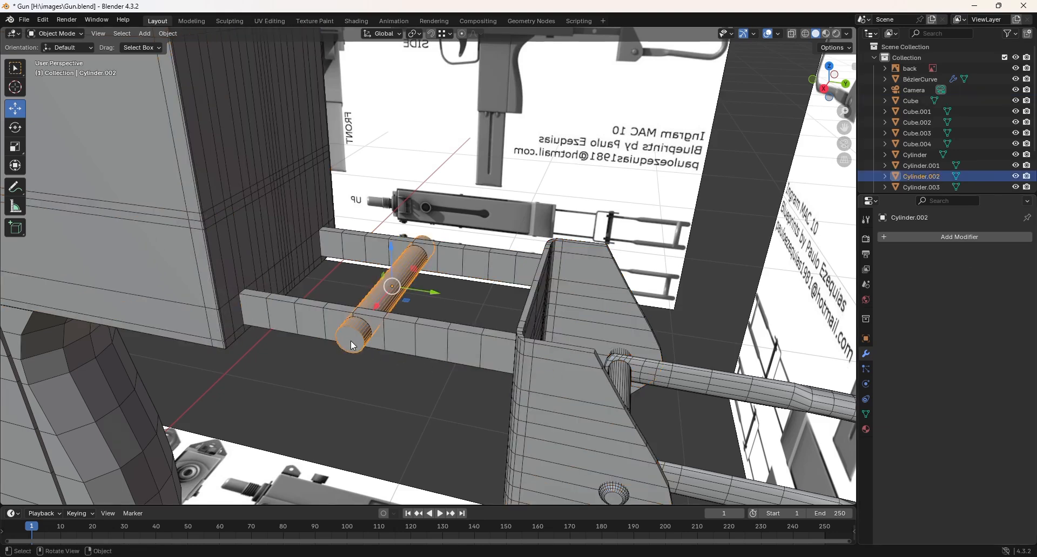
pyautogui.moveTo(415, 295); pyautogui.dragTo(470, 326)
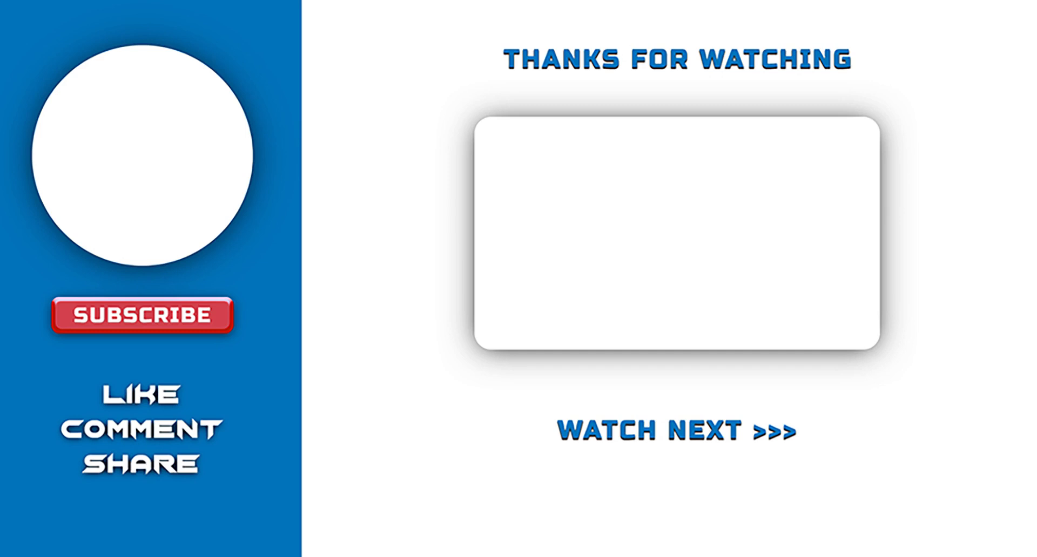